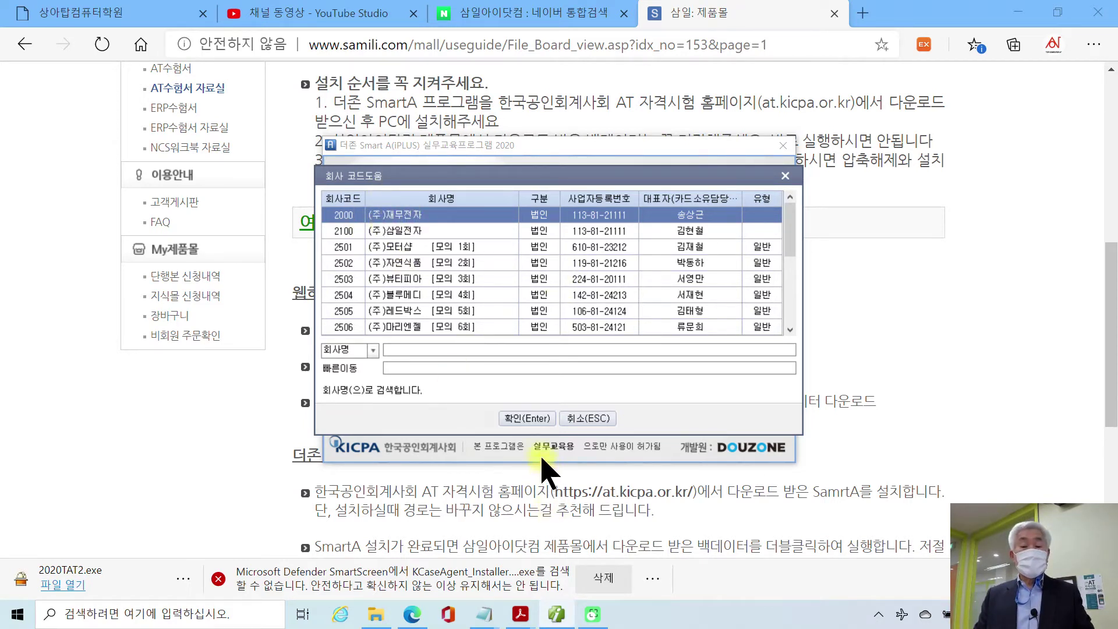
Log in to the training program with company 2000 (주)재무전자 and maximize its main window.
left_click(521, 417)
left_click(530, 369)
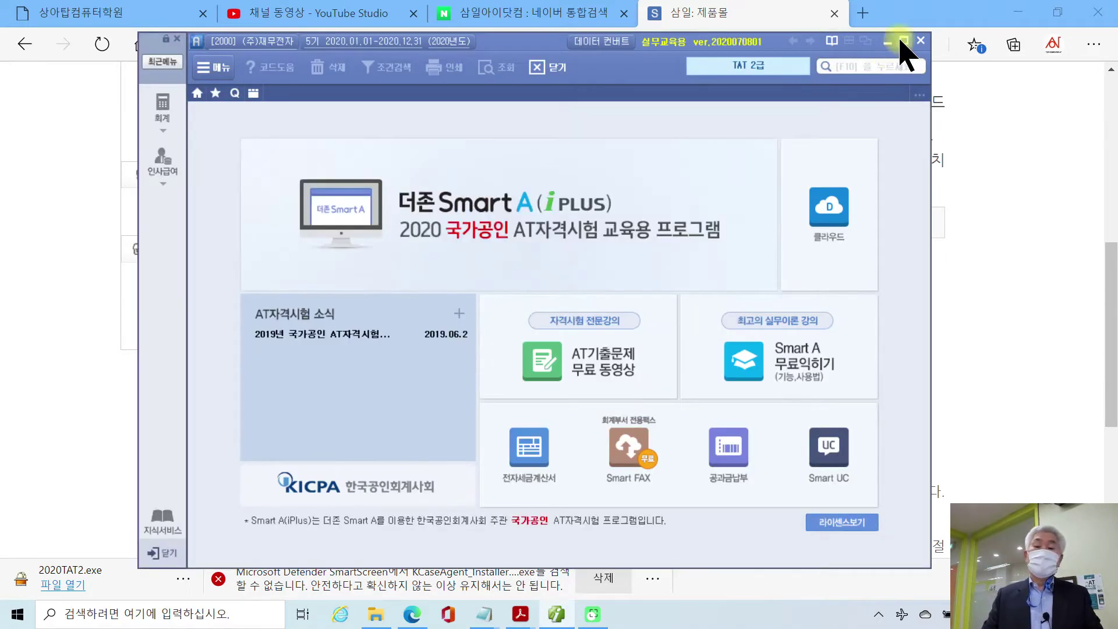
left_click(902, 40)
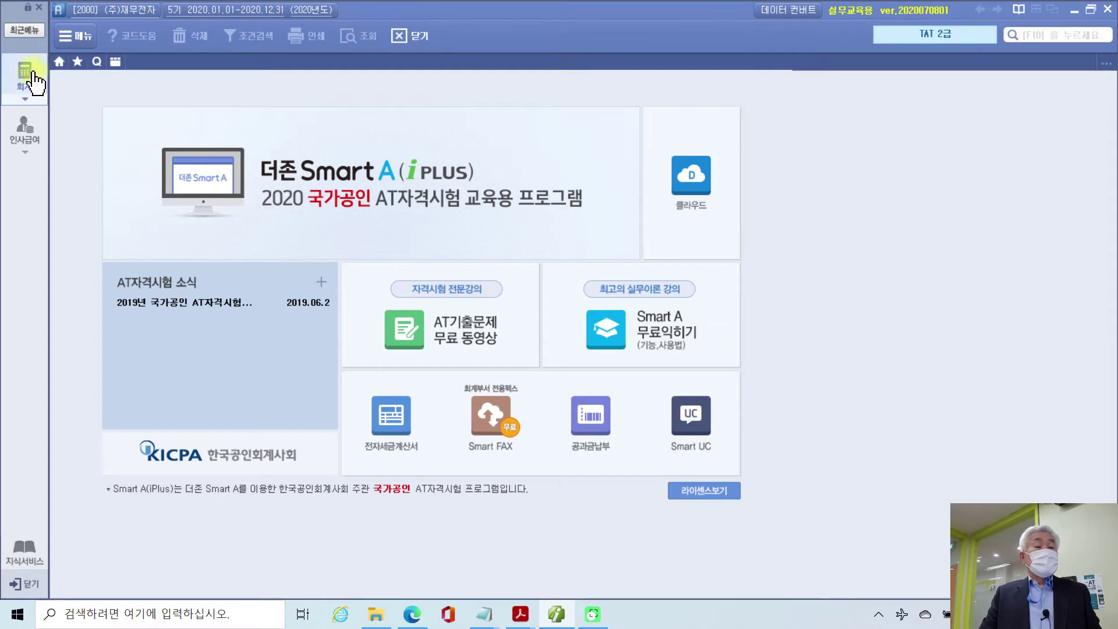
Compare the full menus of the 회계 and 인사급여 modules, ending on the 재무회계 menu.
left_click(33, 74)
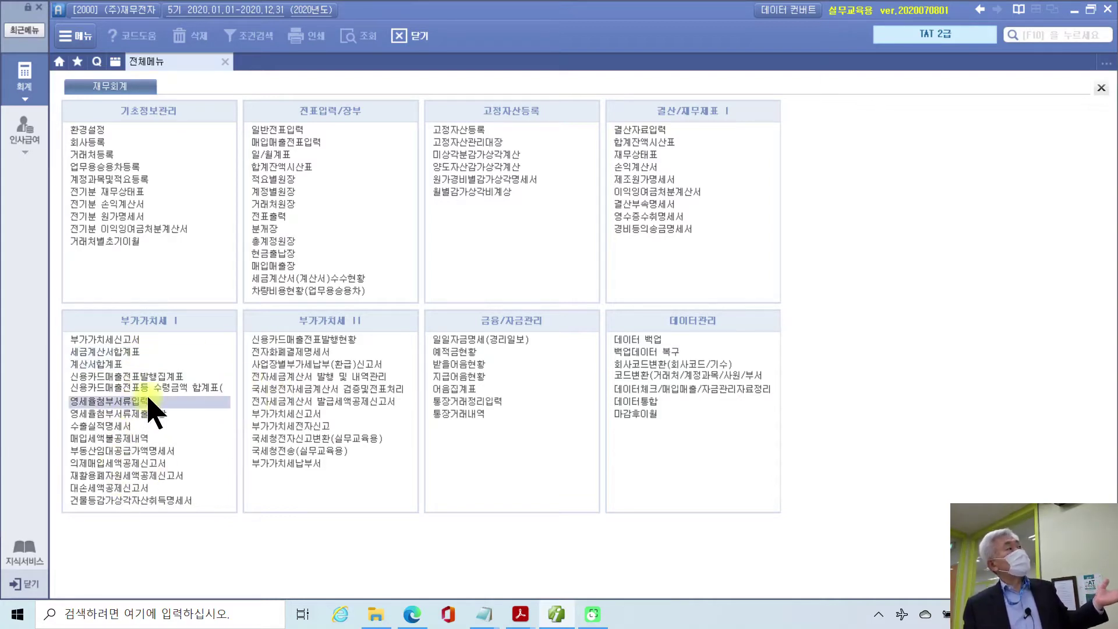
left_click(27, 143)
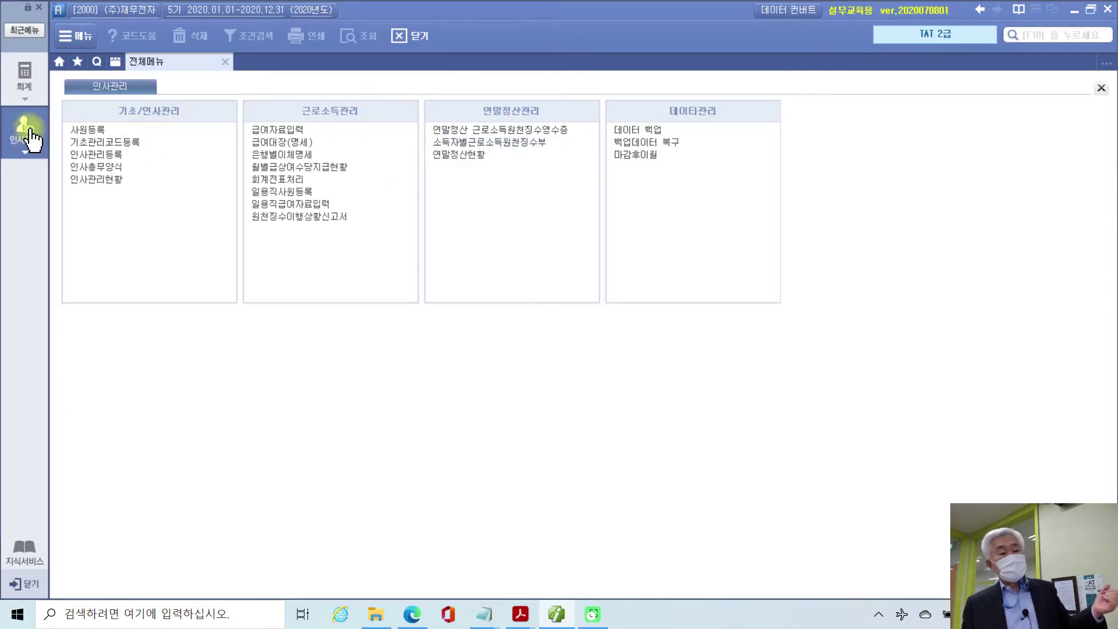
left_click(24, 74)
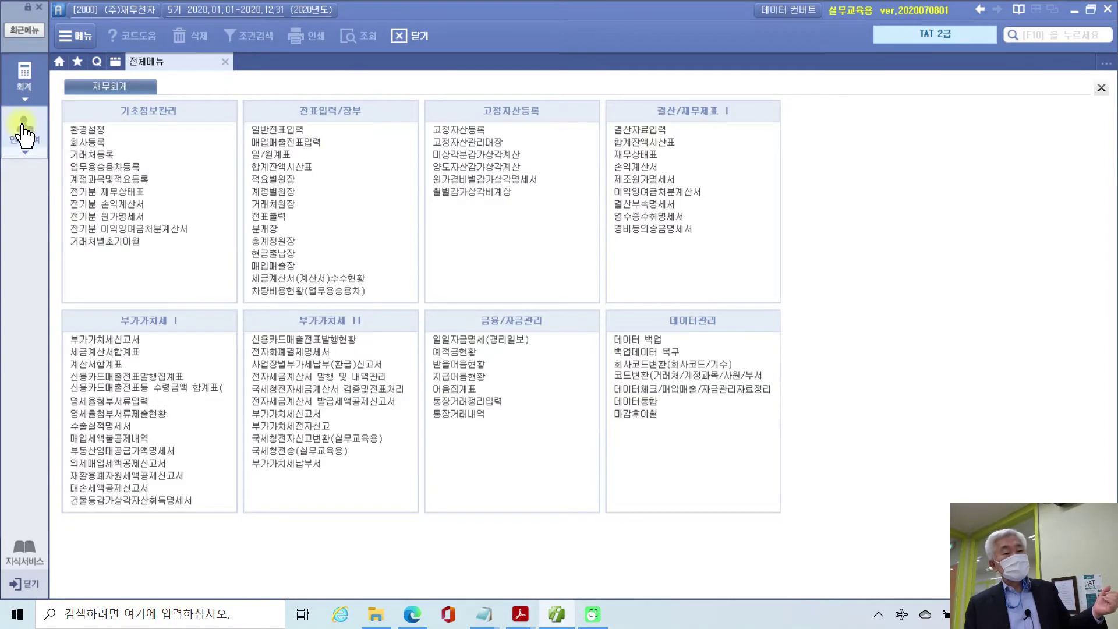
left_click(23, 133)
left_click(24, 91)
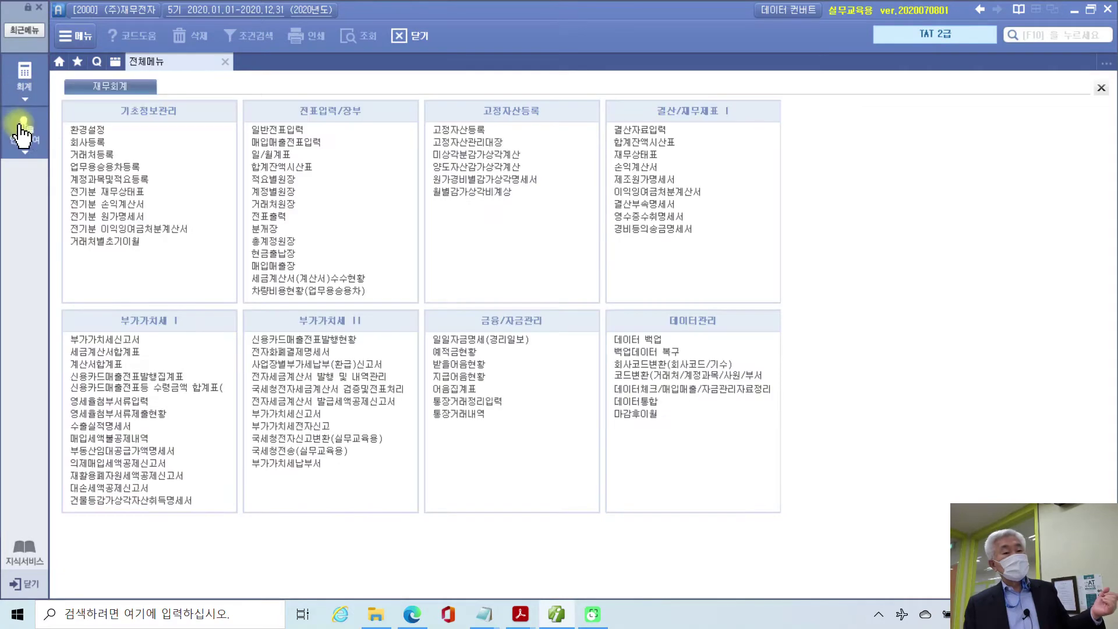
left_click(24, 133)
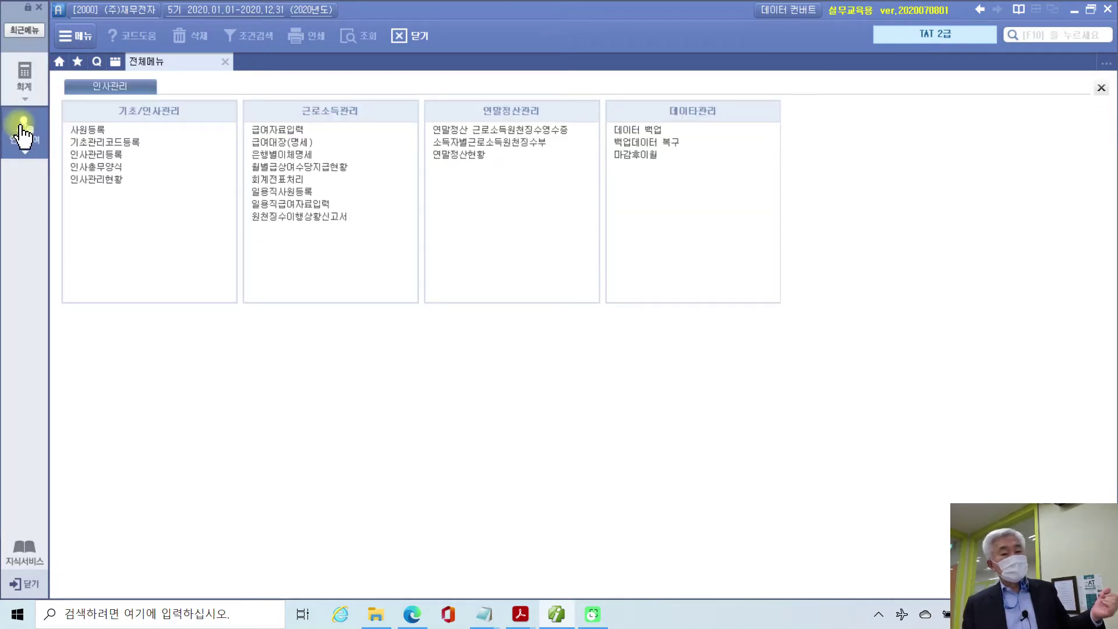
left_click(29, 84)
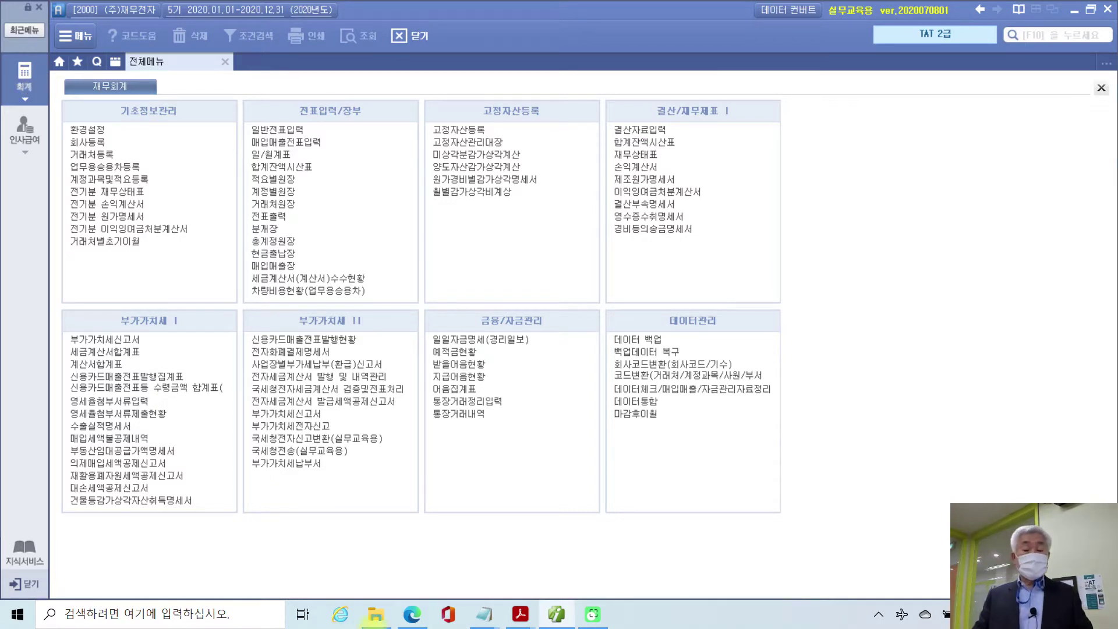
Switch to Adobe Acrobat Reader with the 2부 1장(271~332) textbook PDF and read the 교재 백데이터 파일 설치방법 instructions.
mouse_move(559, 616)
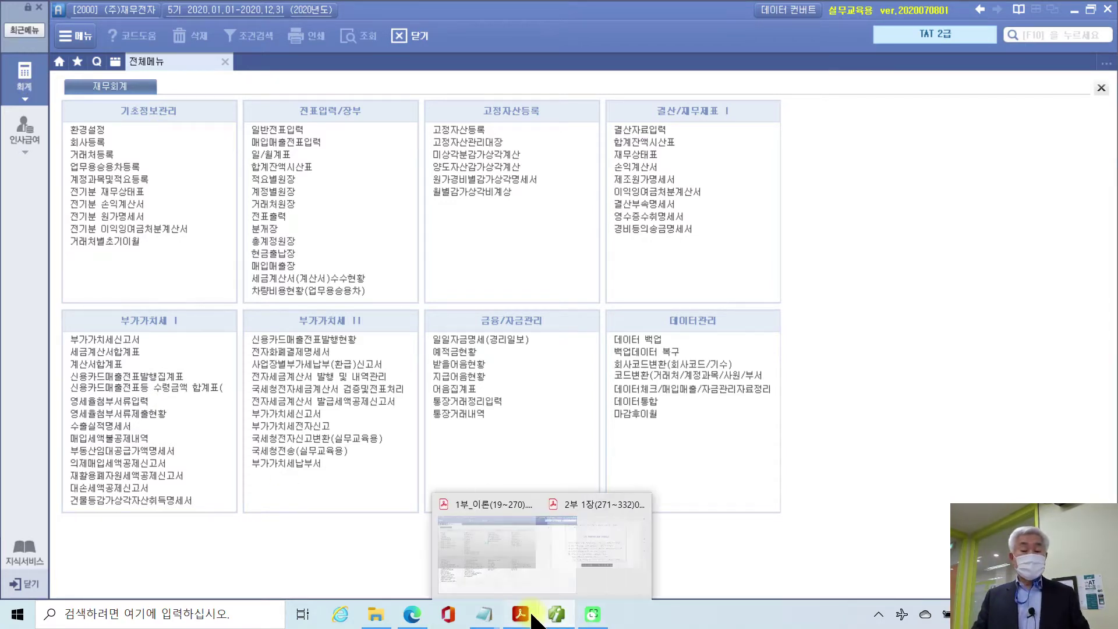
left_click(524, 563)
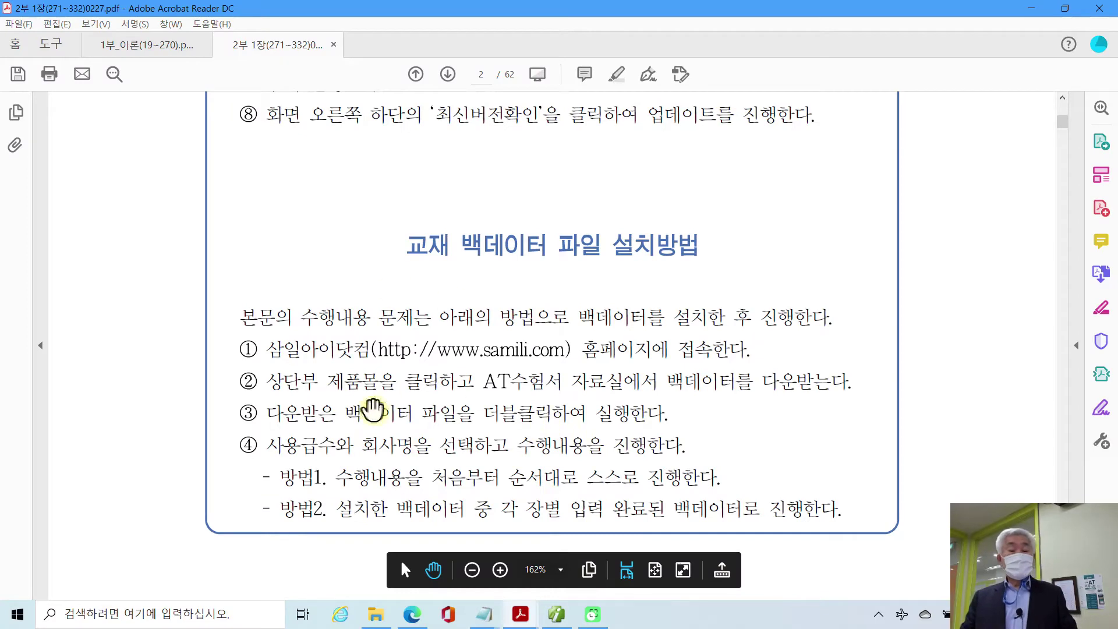
scroll(374, 427, "up", 3)
scroll(375, 427, "down", 3)
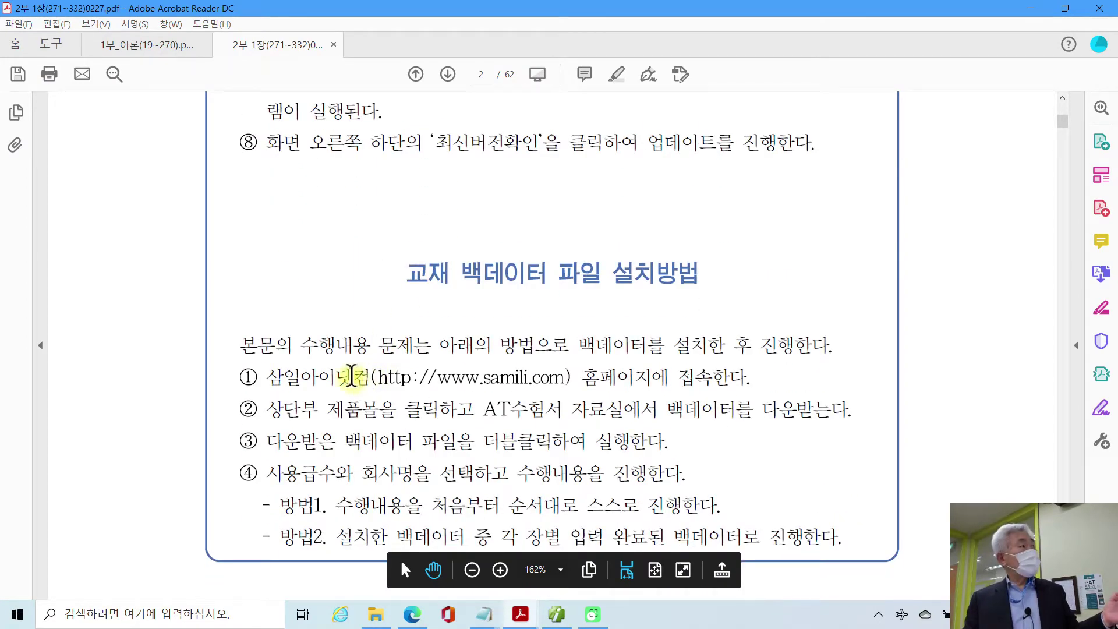
scroll(326, 402, "down", 2)
scroll(331, 403, "down", 8)
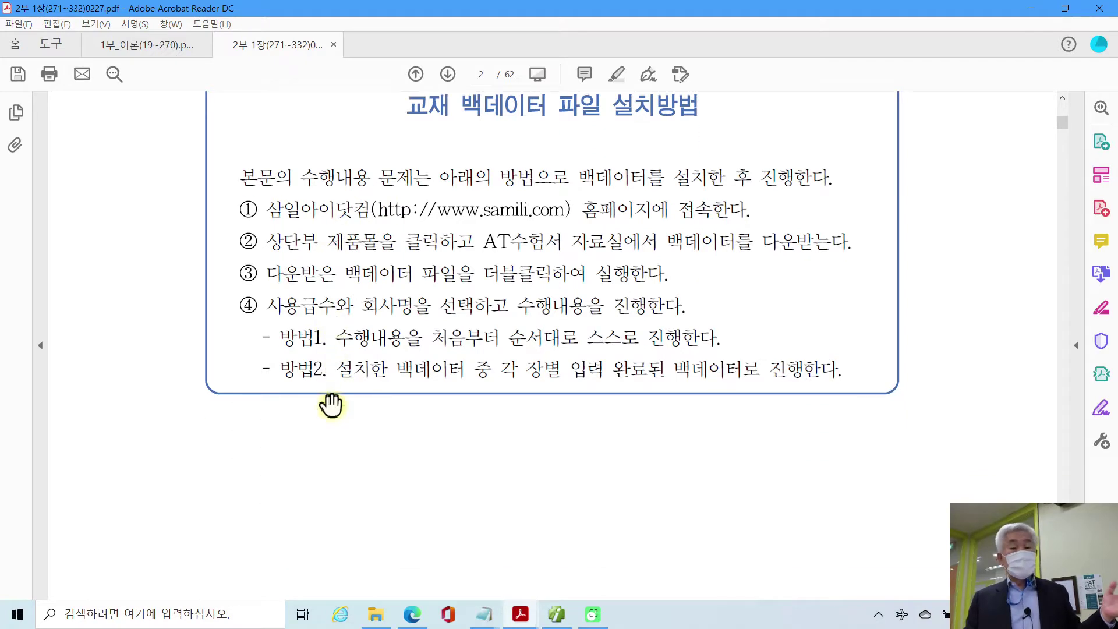
Find section 04 업무용승용차등록 on page 10 of the textbook and examine its introductory text.
scroll(335, 404, "down", 15)
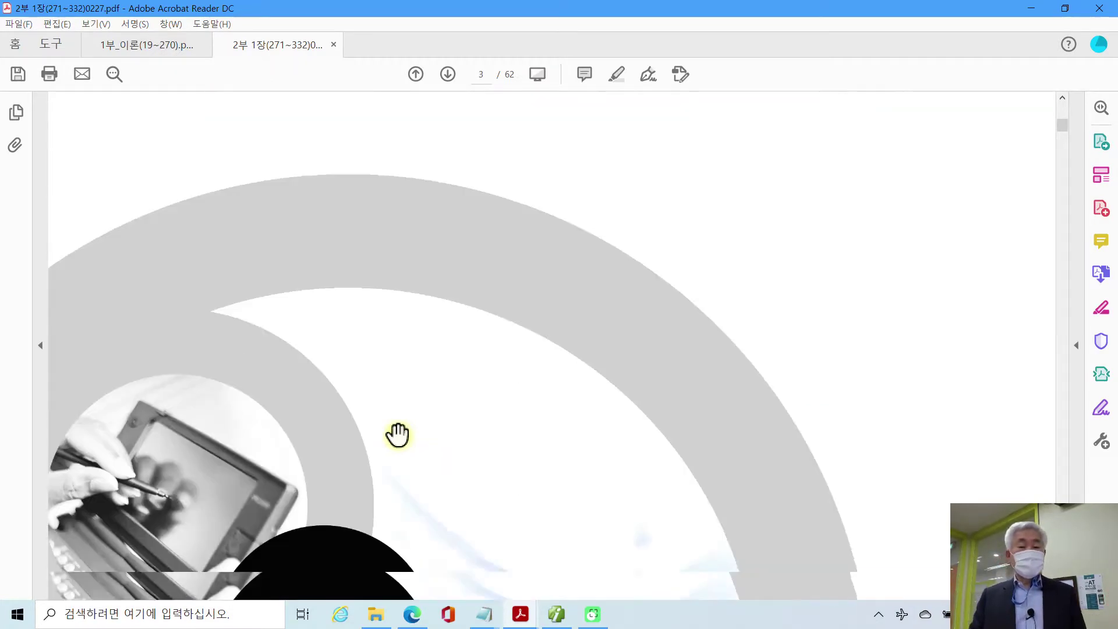
scroll(424, 433, "down", 20)
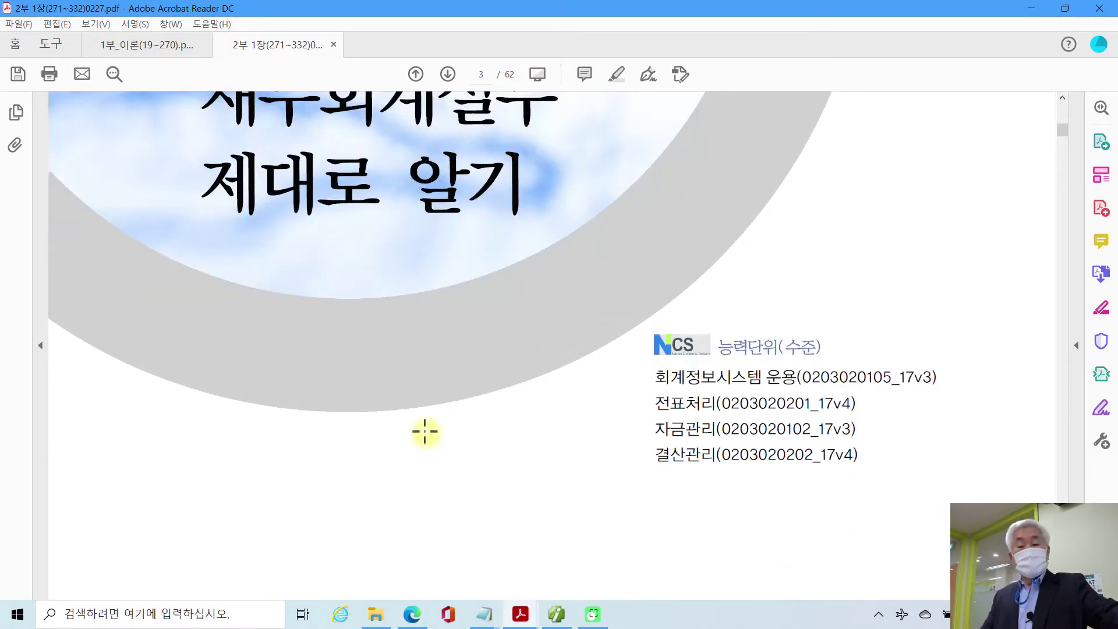
scroll(431, 432, "down", 20)
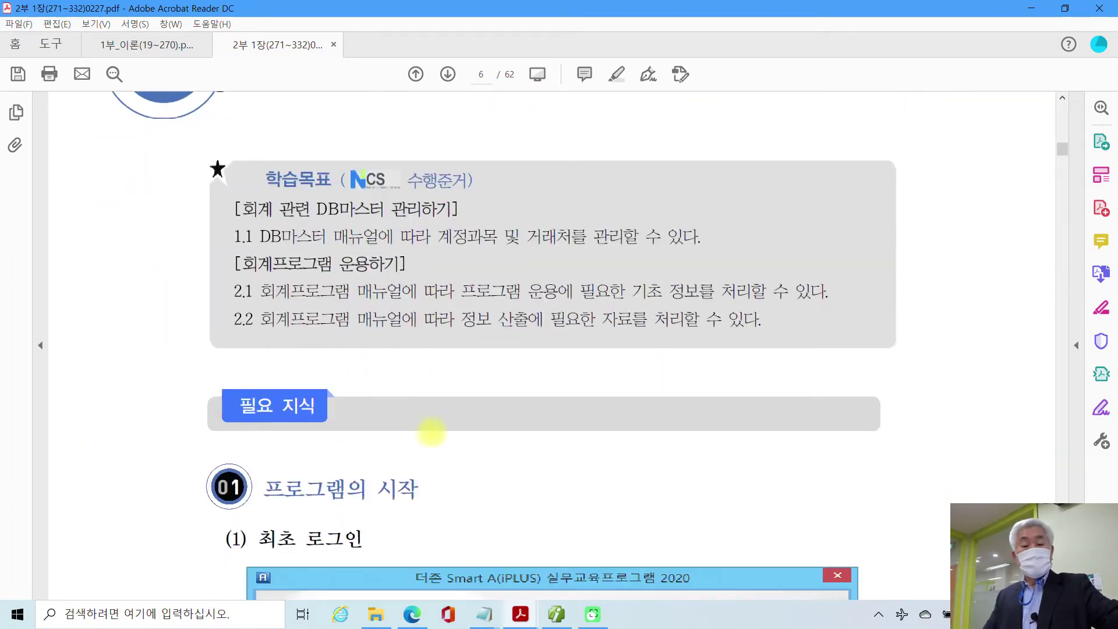
scroll(432, 432, "down", 20)
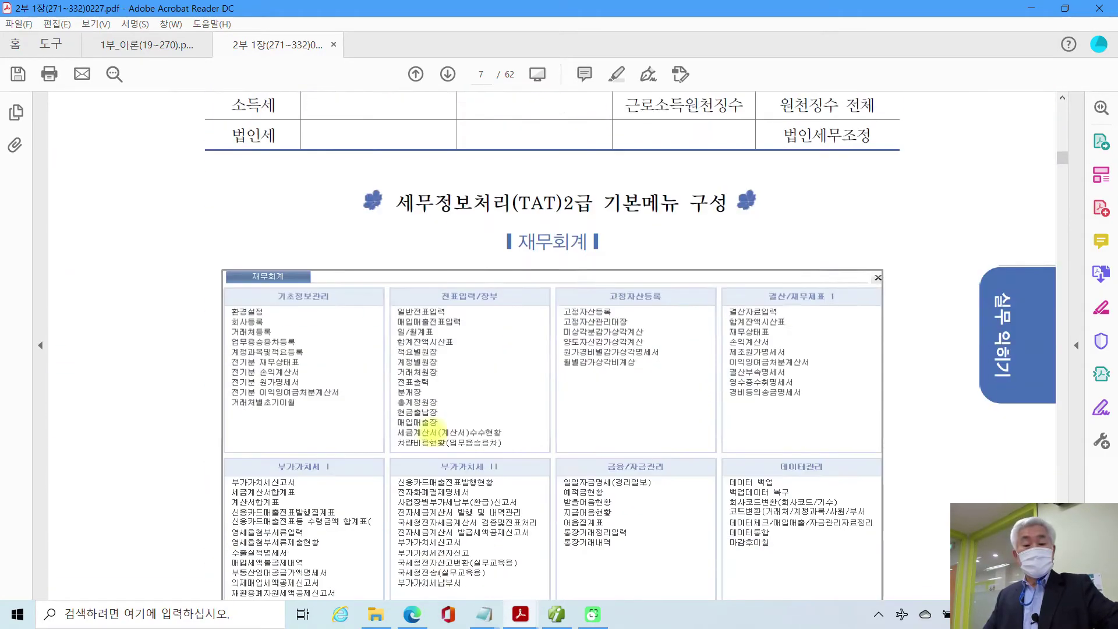
scroll(432, 432, "down", 20)
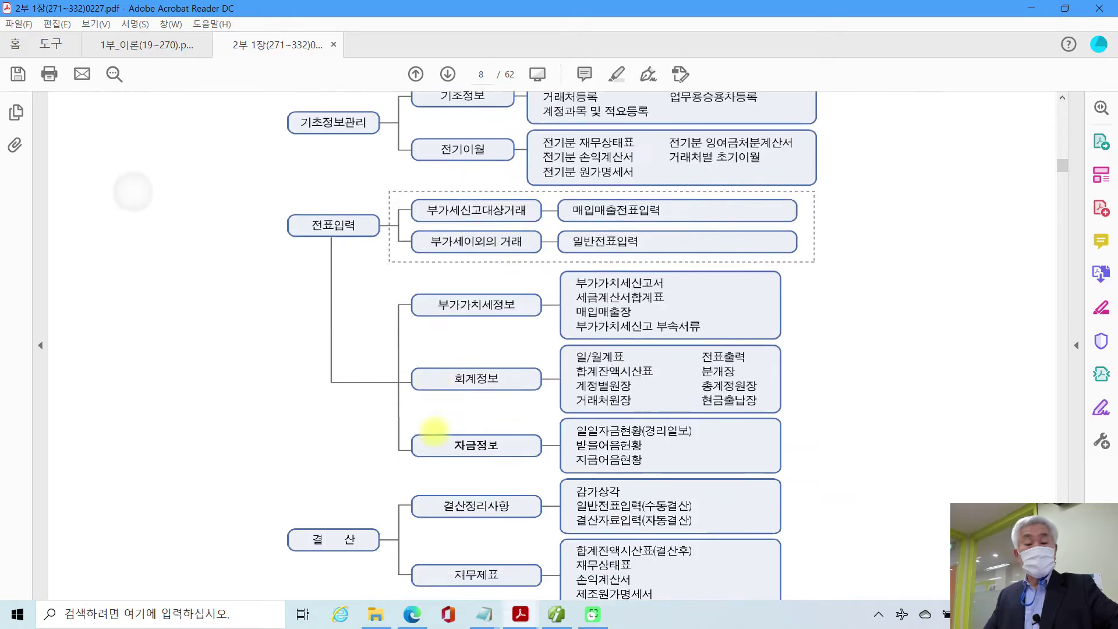
scroll(442, 430, "down", 15)
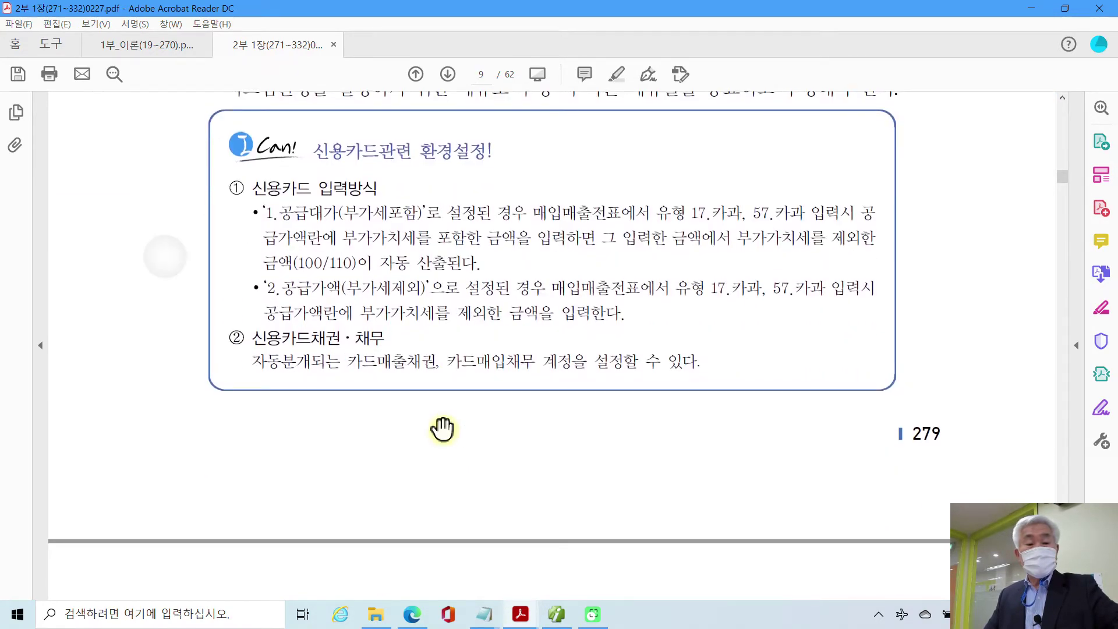
scroll(443, 430, "down", 10)
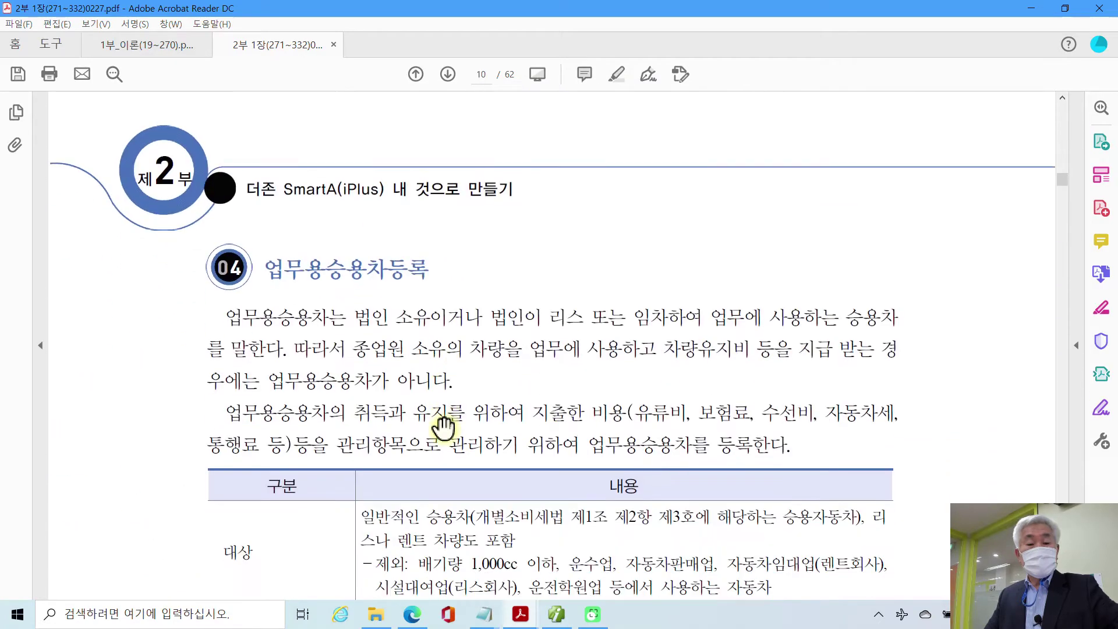
scroll(443, 430, "down", 4)
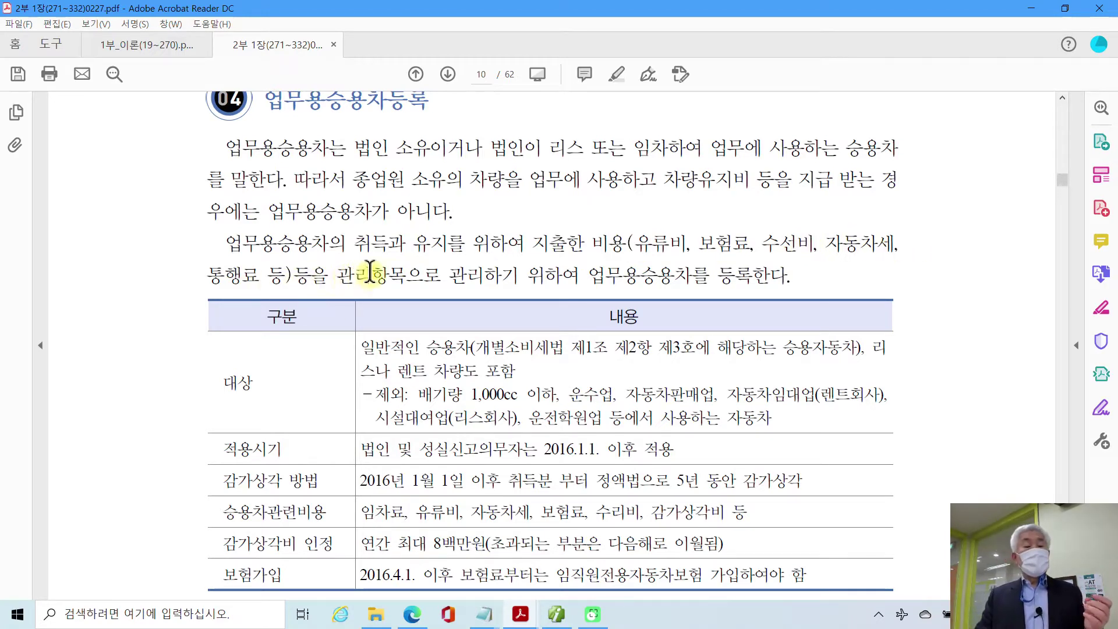
left_click_drag(527, 274, 787, 275)
left_click(608, 356)
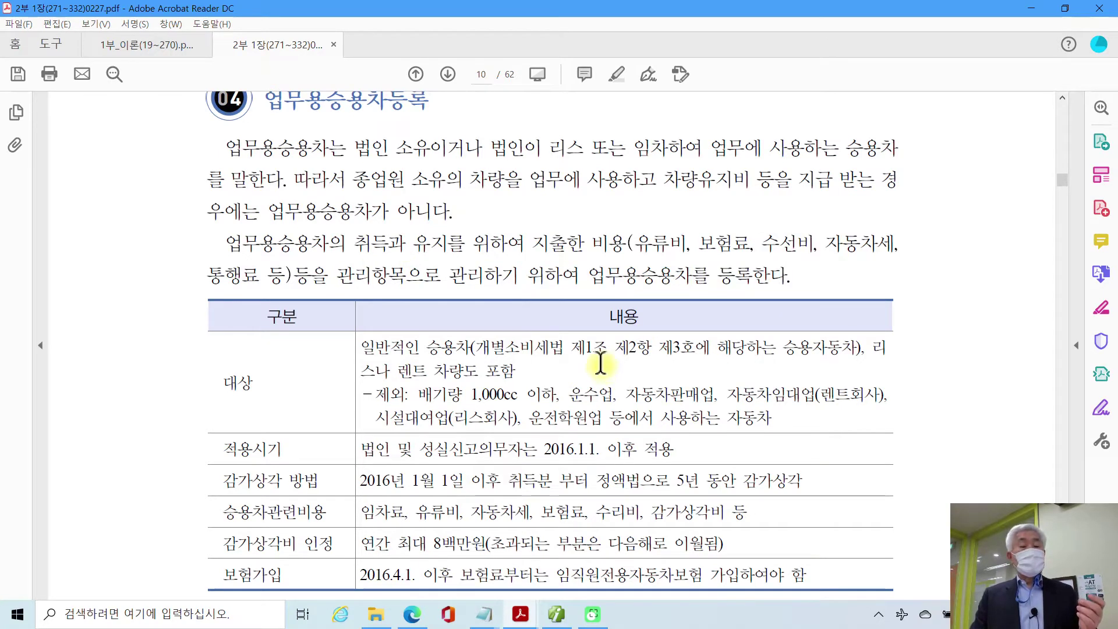
Highlight the text "배기량 1,000cc 이하" in the 대상 row of the 업무용승용차등록 table.
scroll(600, 358, "down", 2)
scroll(600, 356, "down", 1)
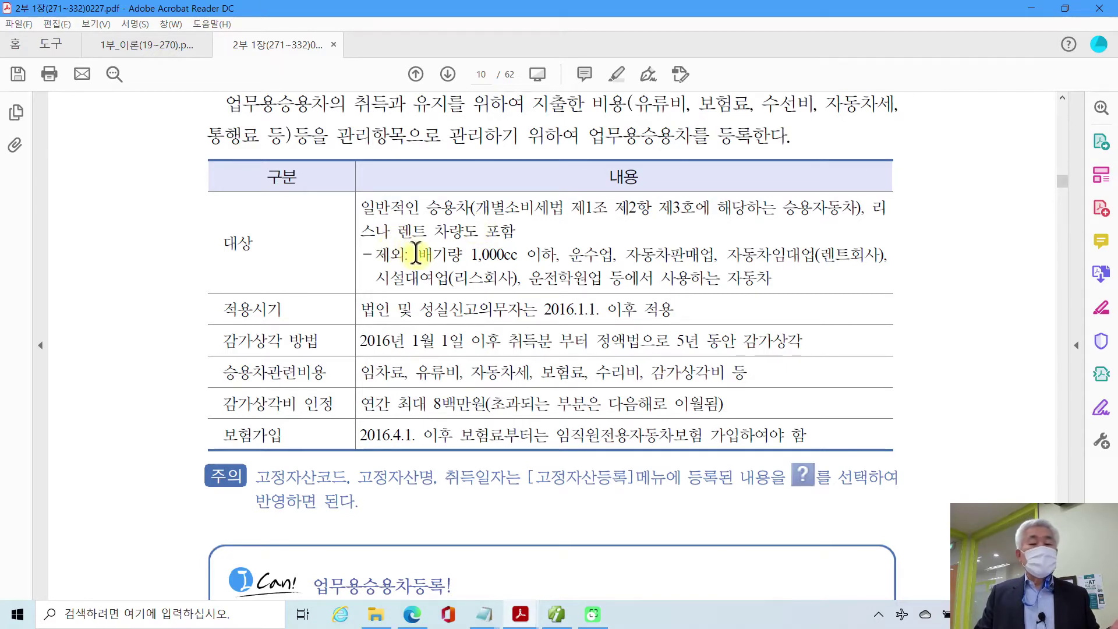
left_click_drag(418, 255, 558, 256)
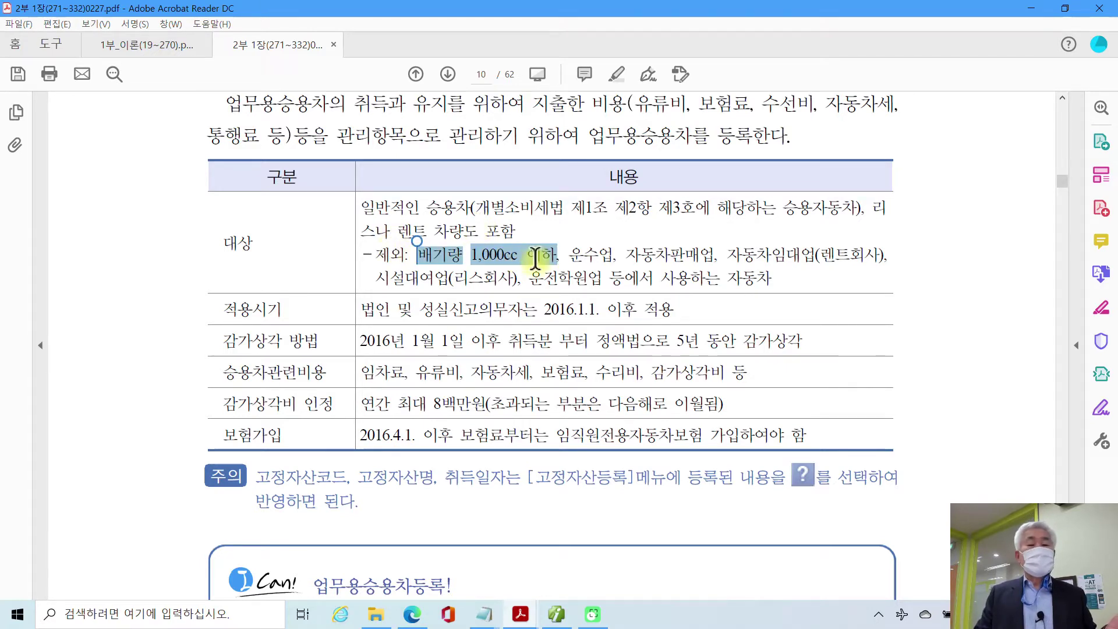
right_click(553, 263)
left_click(570, 298)
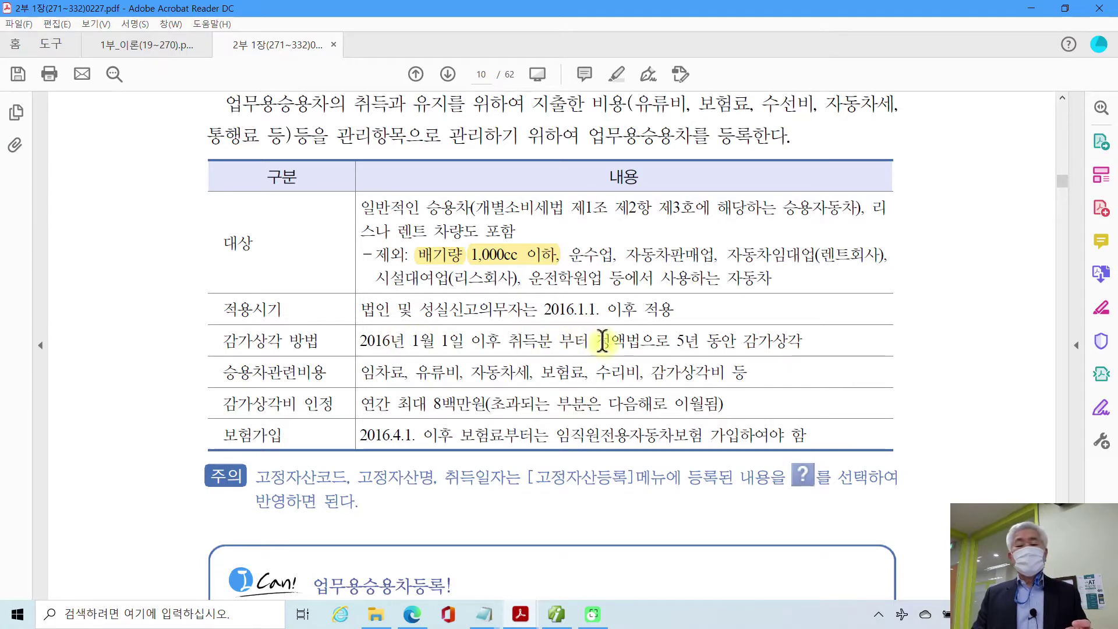
Highlight the text "정액법으로 5년 동안 감가상각" in the table's 감가상각 방법 row.
left_click_drag(598, 341, 809, 341)
right_click(799, 344)
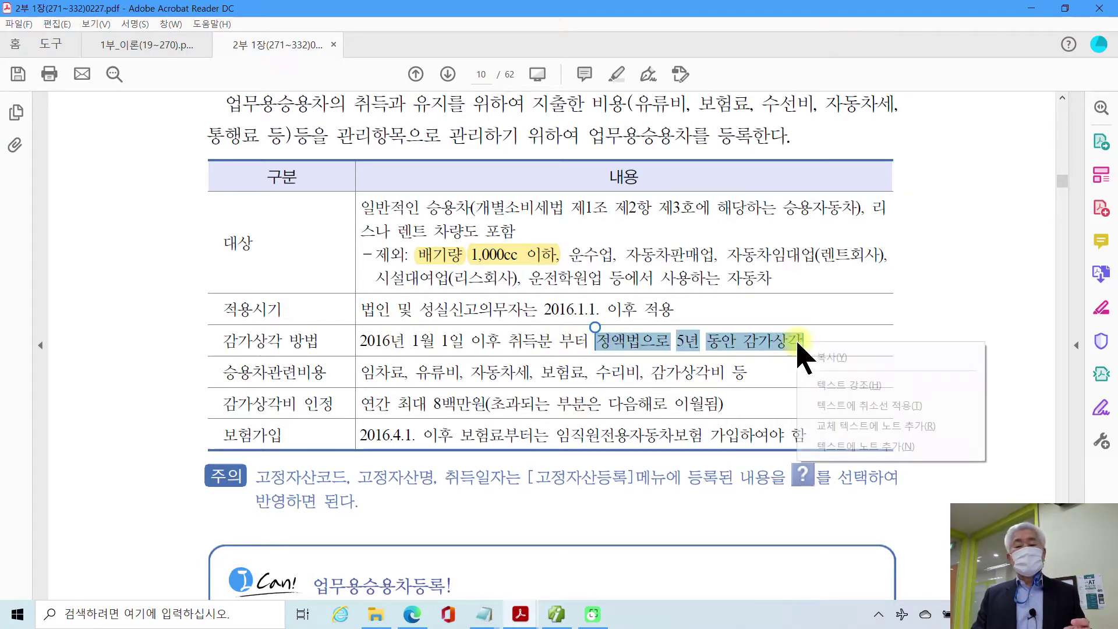
left_click(834, 386)
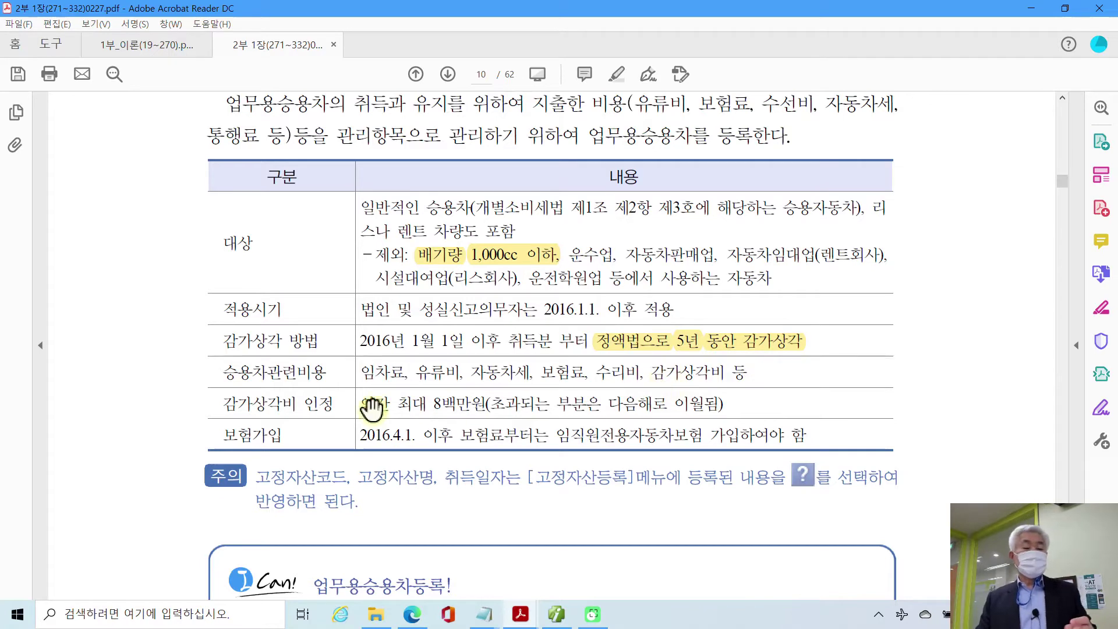
scroll(343, 390, "down", 1)
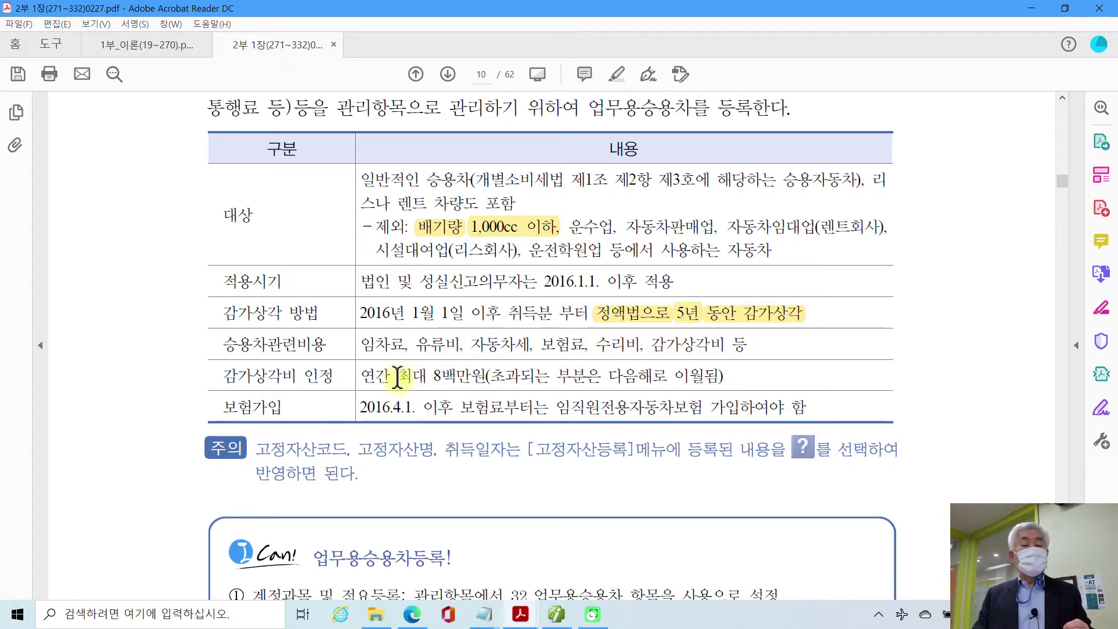
left_click_drag(398, 378, 463, 377)
right_click(462, 376)
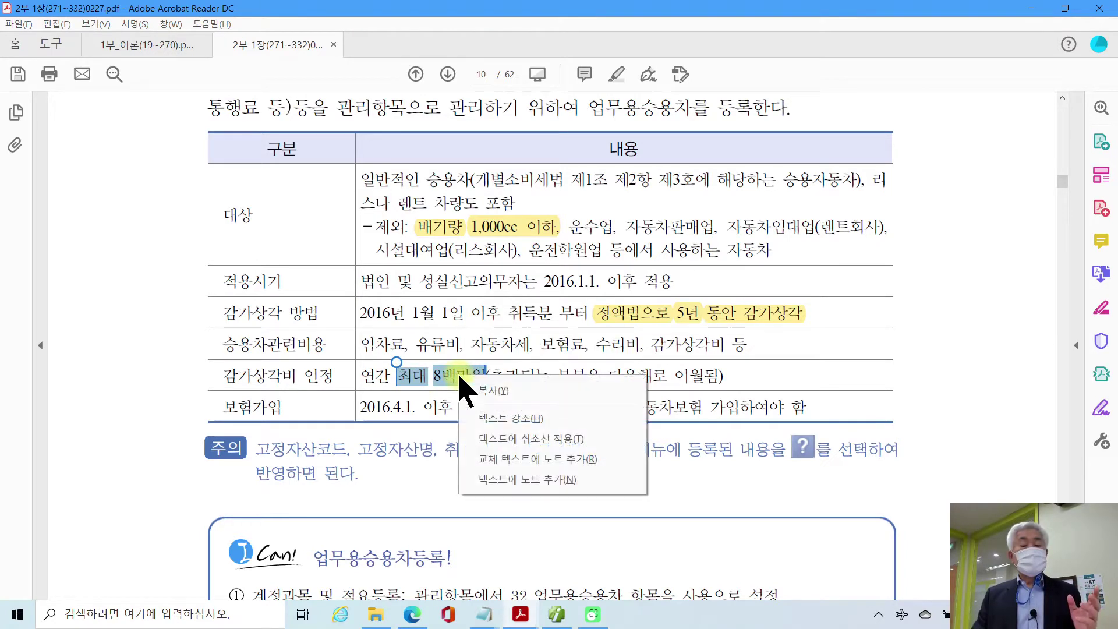
left_click(413, 381)
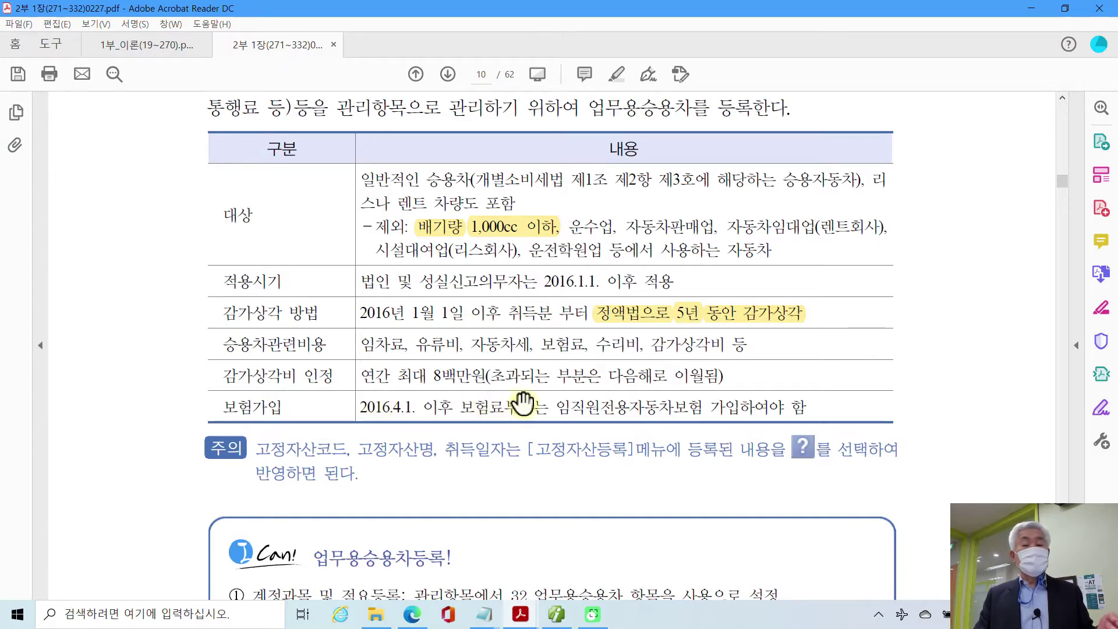
Highlight the text "임직원전용자동차보험" in the table's 보험가입 row.
left_click_drag(554, 406, 703, 406)
right_click(686, 402)
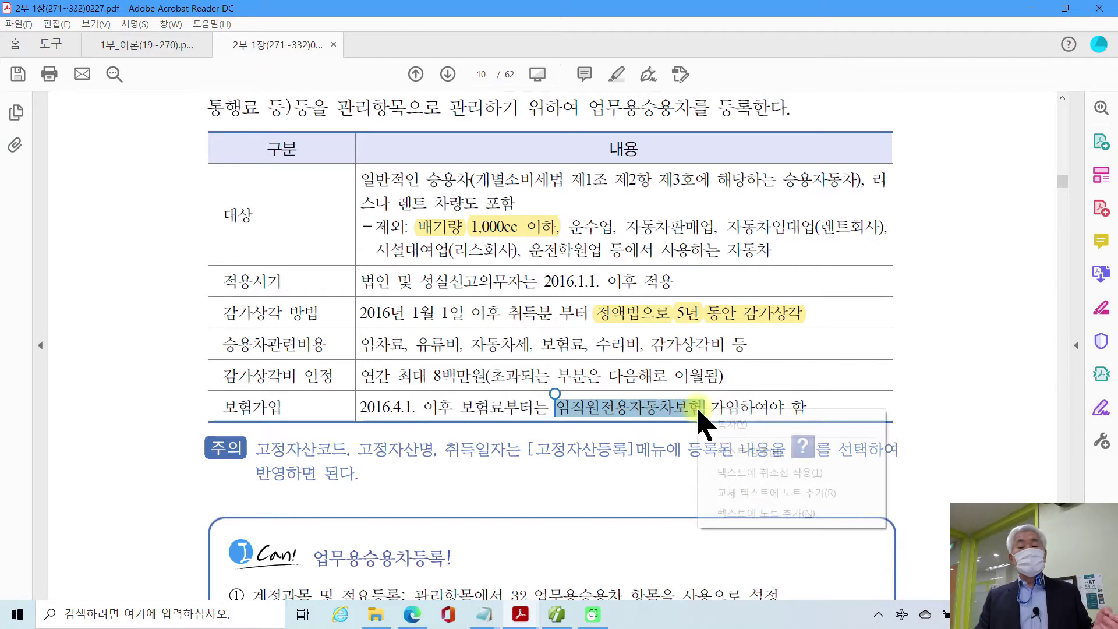
left_click(728, 452)
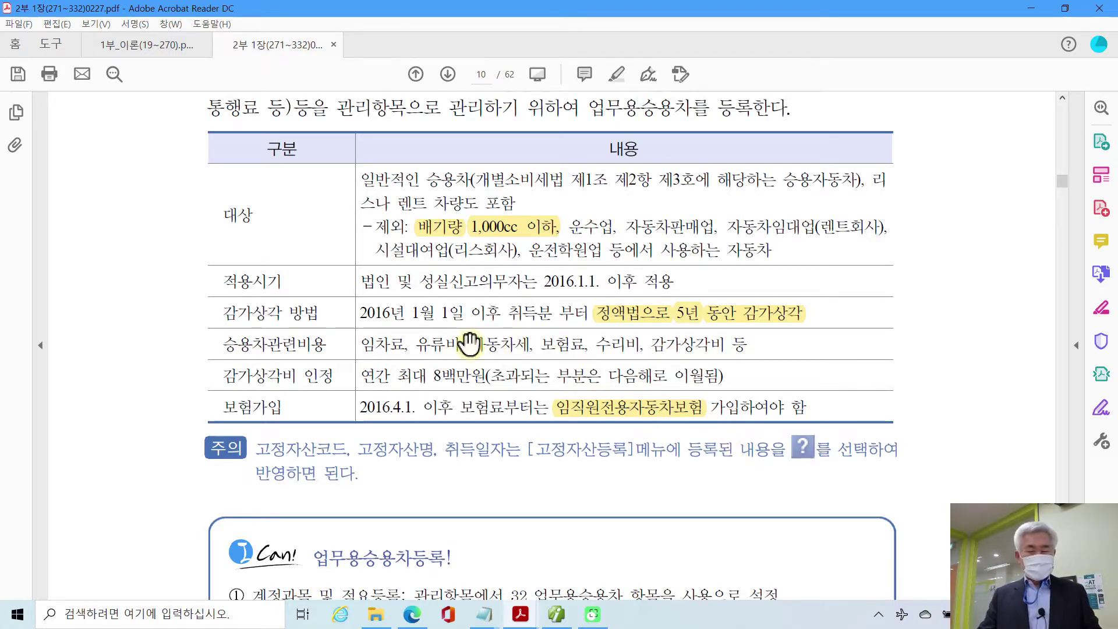
Highlight the related accounts "보험료, 차량유지비, 임차료, 감가상각비" in item ① of the I Can! 업무용승용차등록 box.
scroll(439, 478, "down", 3)
scroll(440, 477, "down", 4)
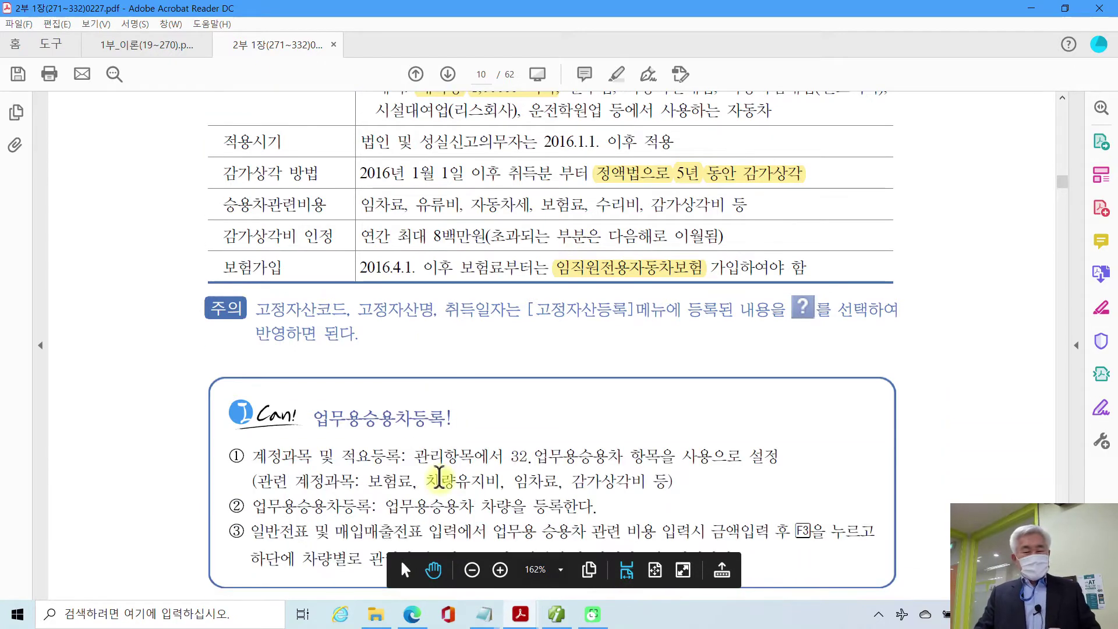
scroll(408, 373, "down", 2)
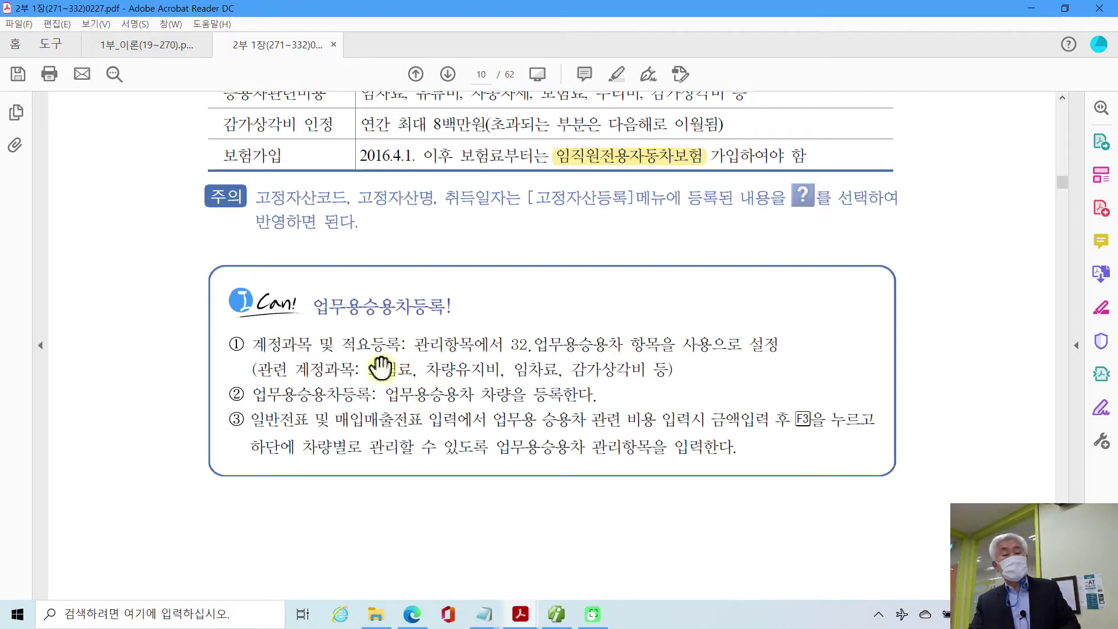
left_click_drag(360, 368, 640, 371)
right_click(639, 370)
left_click(693, 421)
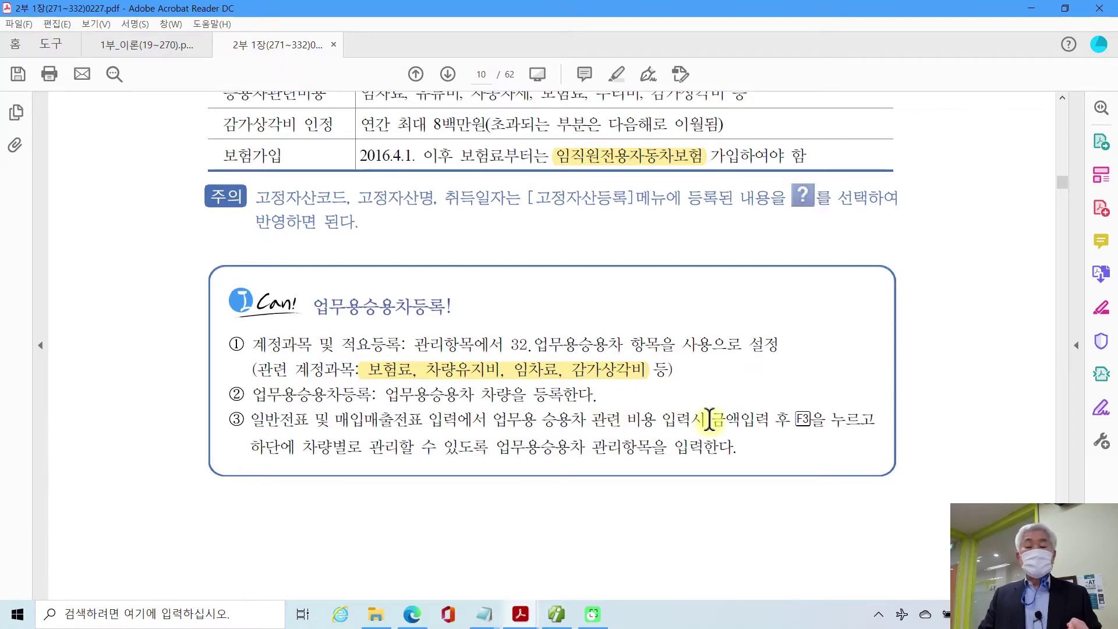
Highlight the text "F3을 누르고" in item ③ of the I Can! 업무용승용차등록 box.
left_click_drag(790, 420, 852, 419)
right_click(853, 421)
left_click(859, 459)
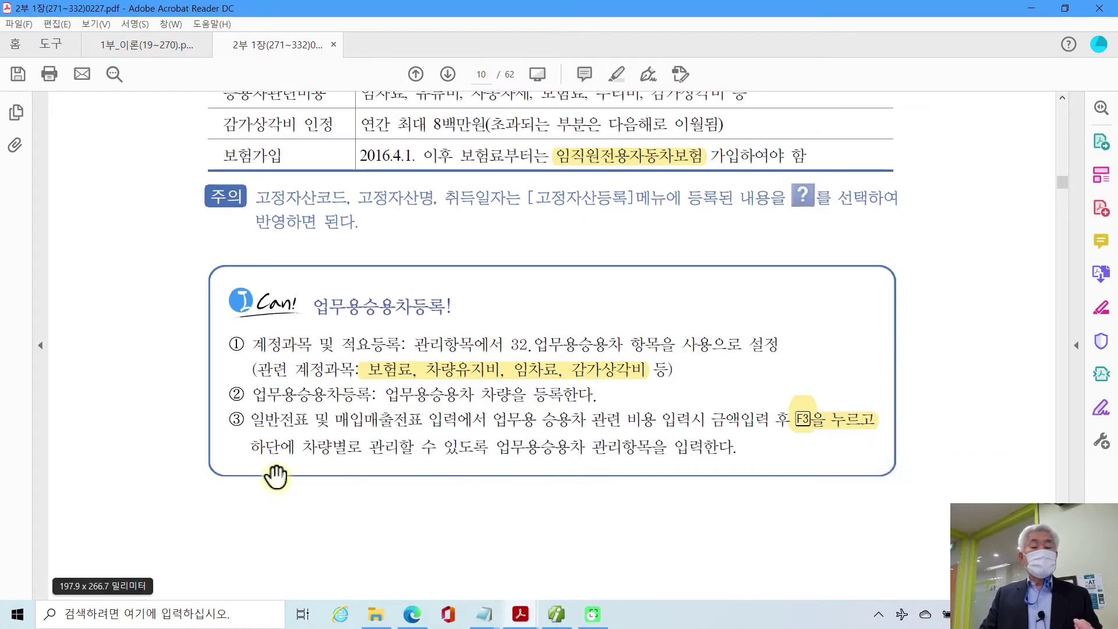
Highlight the text "차량별로 관리할 수 있도록 업무용승용차 관리항목을" in item ③ of the I Can! 업무용승용차등록 box.
left_click_drag(303, 446, 664, 446)
right_click(635, 449)
left_click(686, 495)
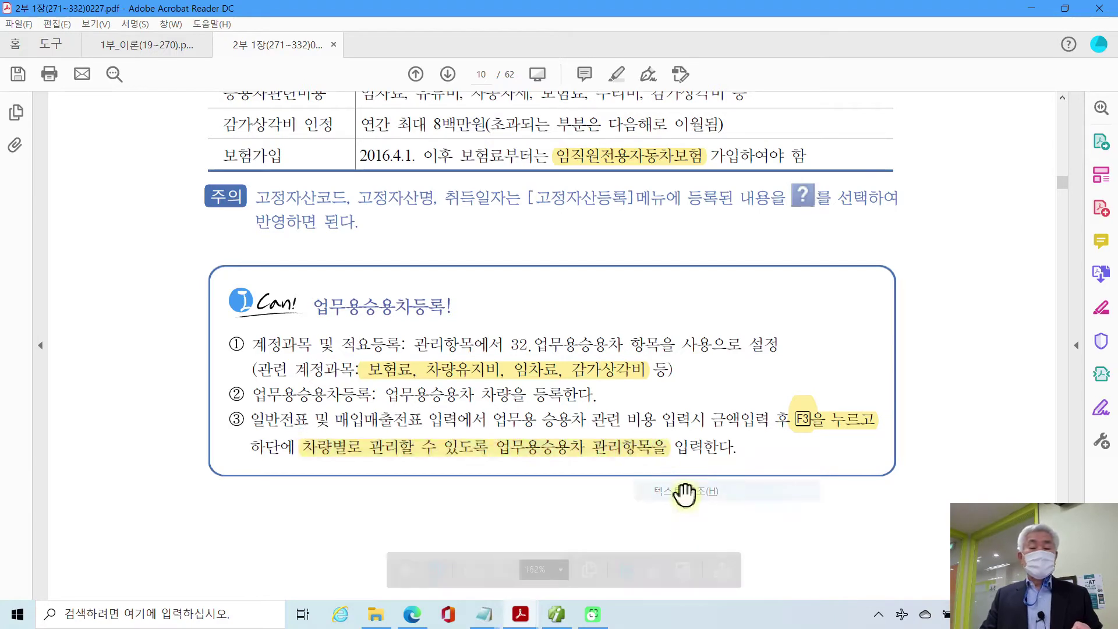
Highlight the text "다음의 고정자산을" in the 수행 1 instruction on page 11.
scroll(518, 423, "down", 10)
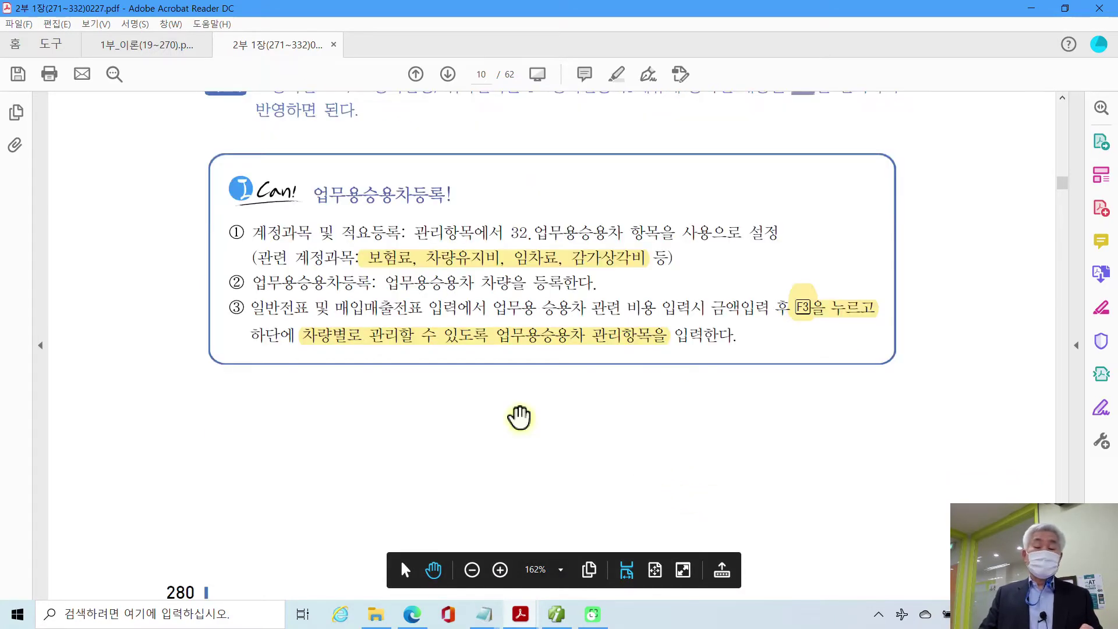
scroll(519, 417, "down", 5)
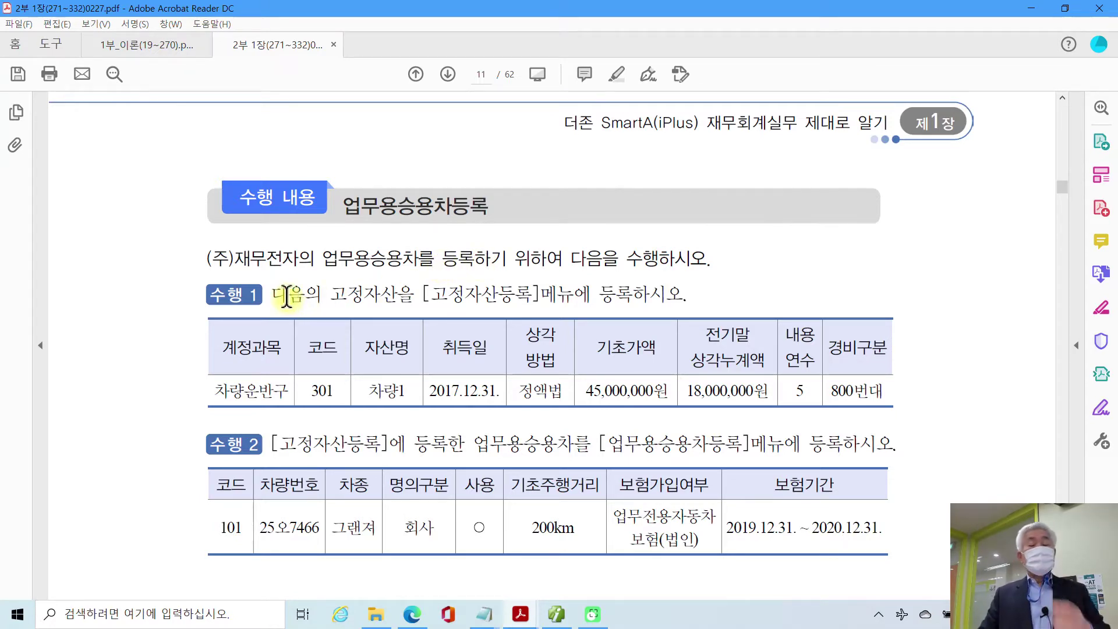
left_click_drag(272, 293, 412, 294)
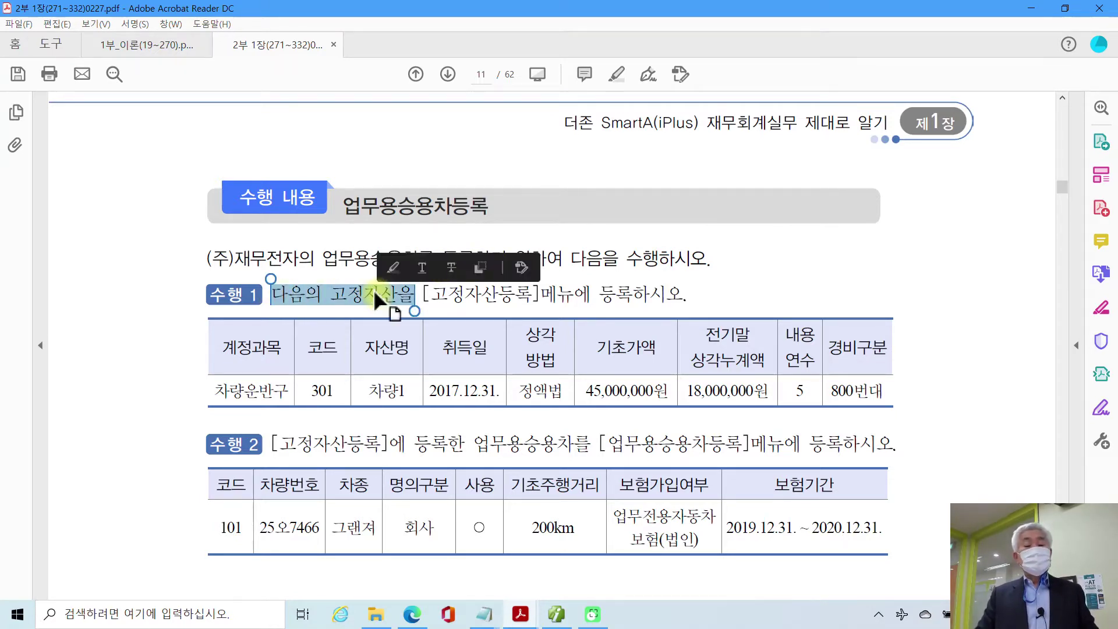
right_click(379, 295)
left_click(417, 339)
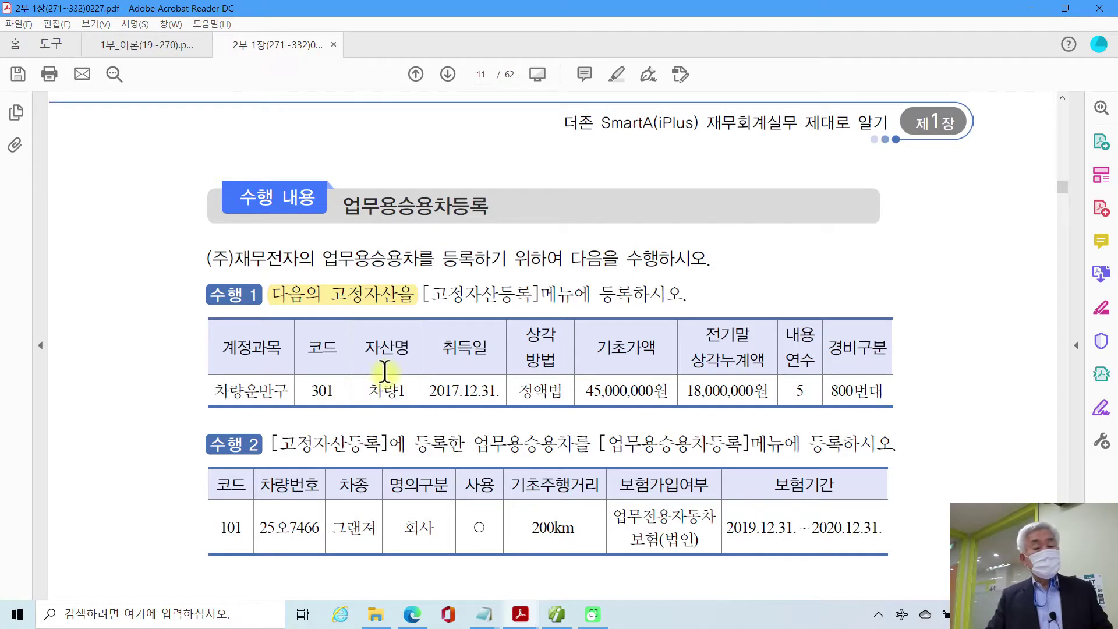
Switch to Smart A, mark the 고정자산등록 group and item in red, and open the 고정자산등록 screen.
scroll(385, 373, "down", 1)
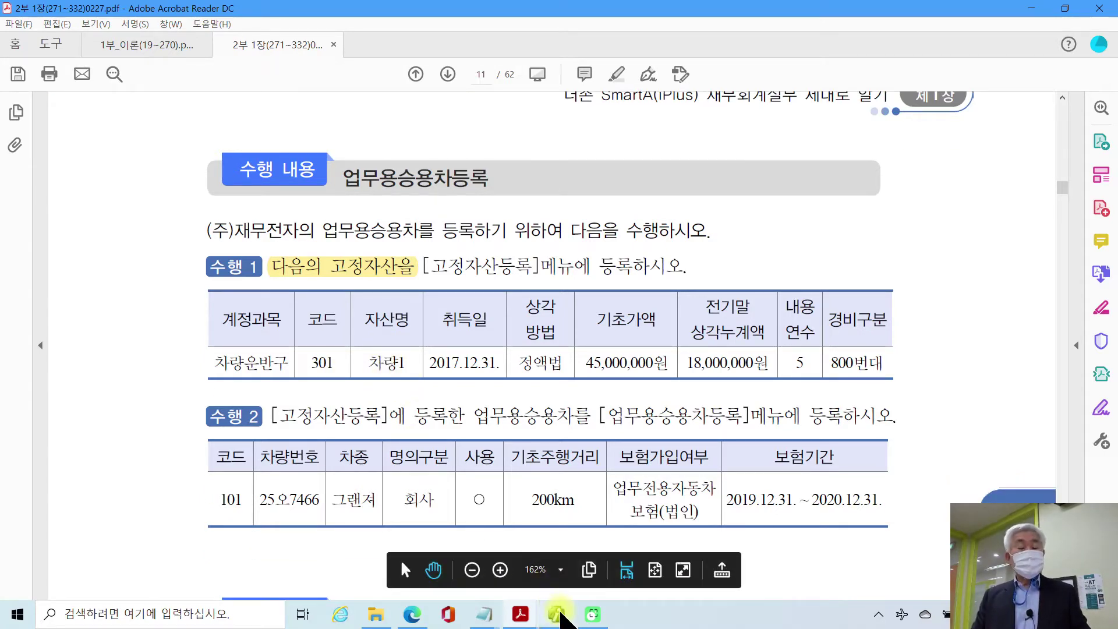
left_click(558, 615)
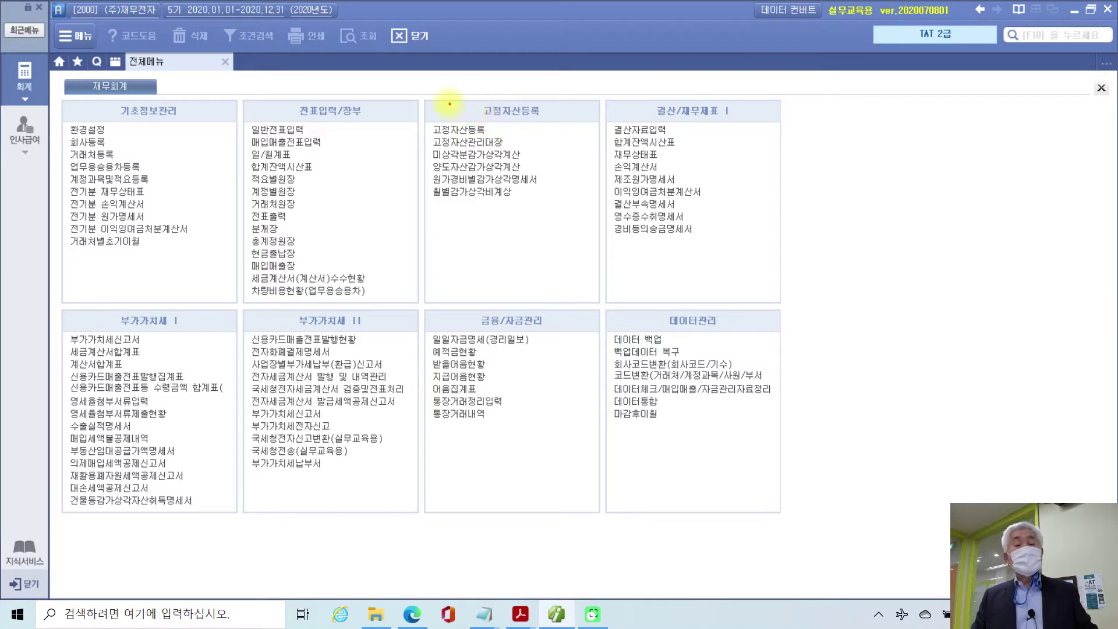
left_click_drag(429, 96, 569, 120)
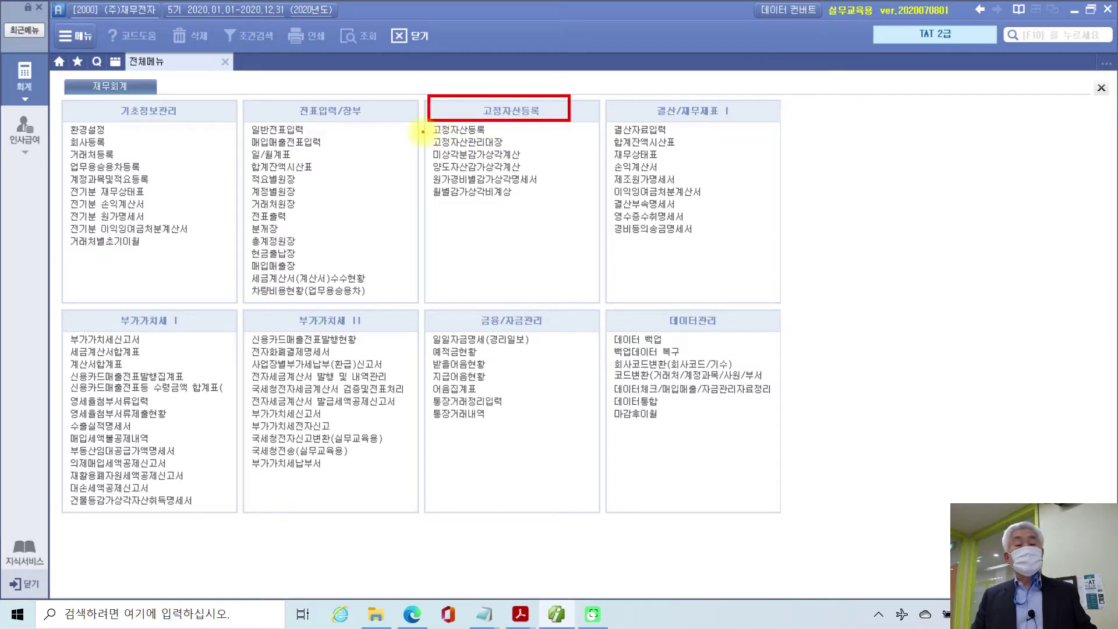
left_click_drag(425, 136, 495, 136)
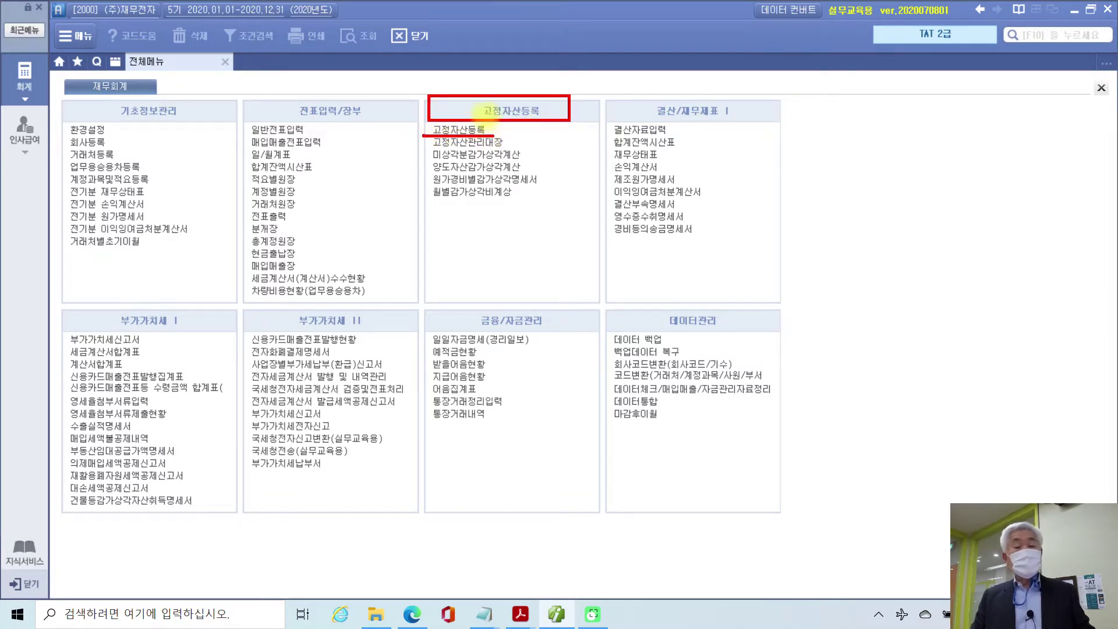
left_click(474, 131)
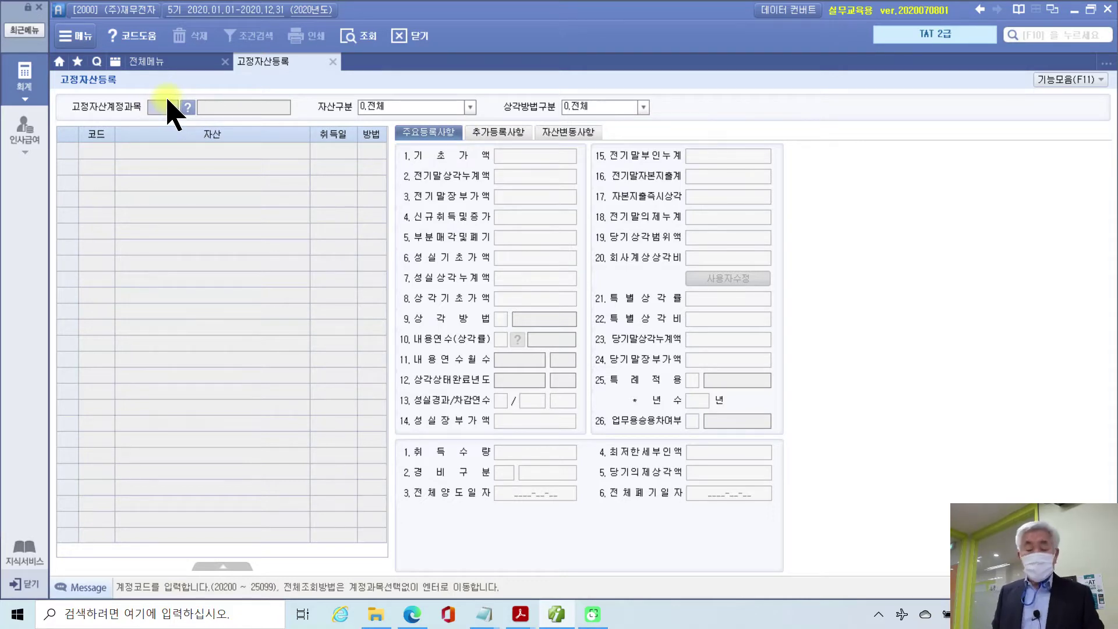
Query fixed assets with all filters at 전체 and set the first row's account to 208 차량운반구.
key("Return")
key("Return")
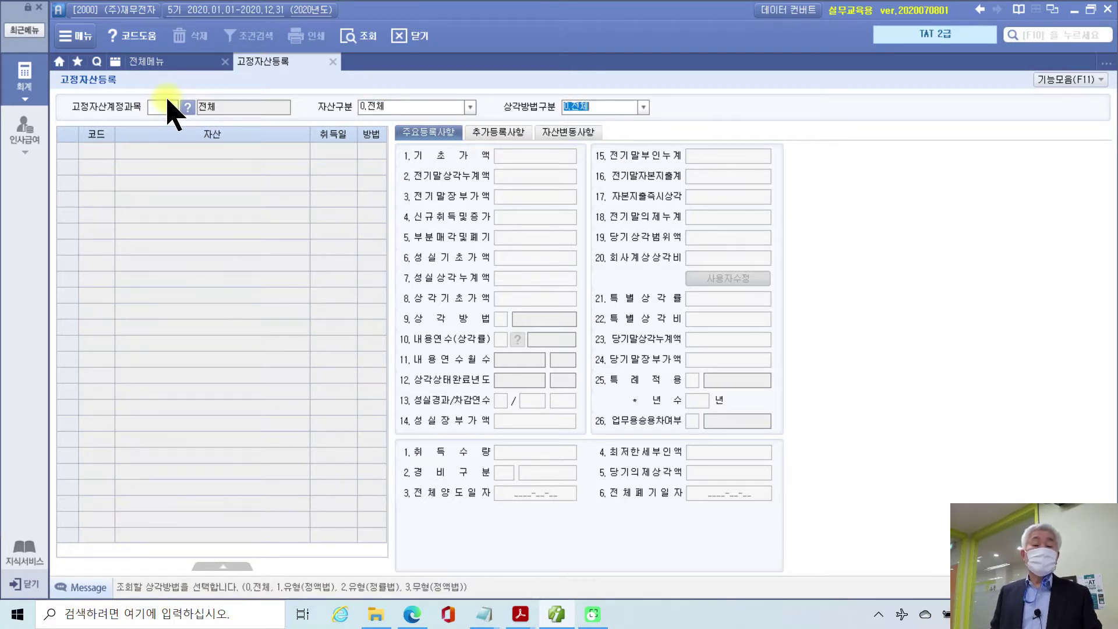
key("Return")
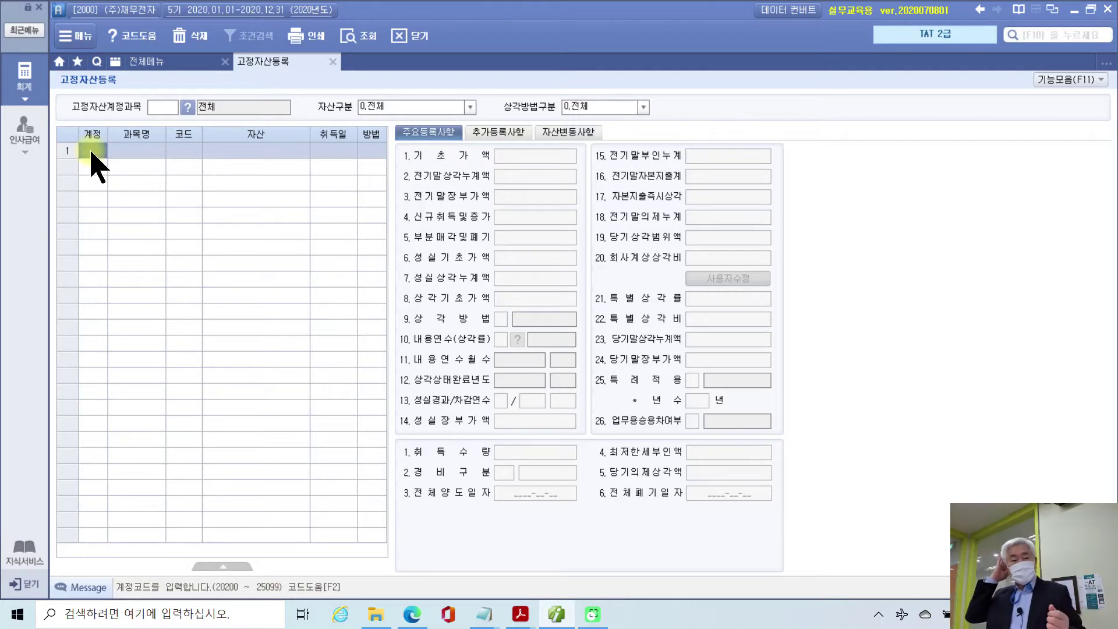
key("F2")
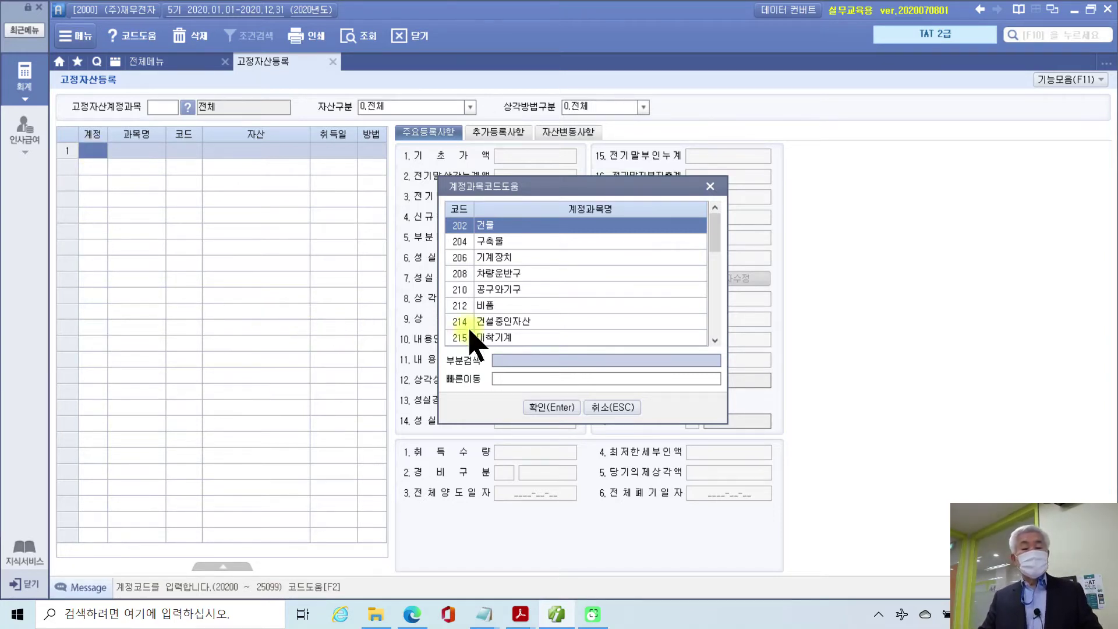
left_click(473, 274)
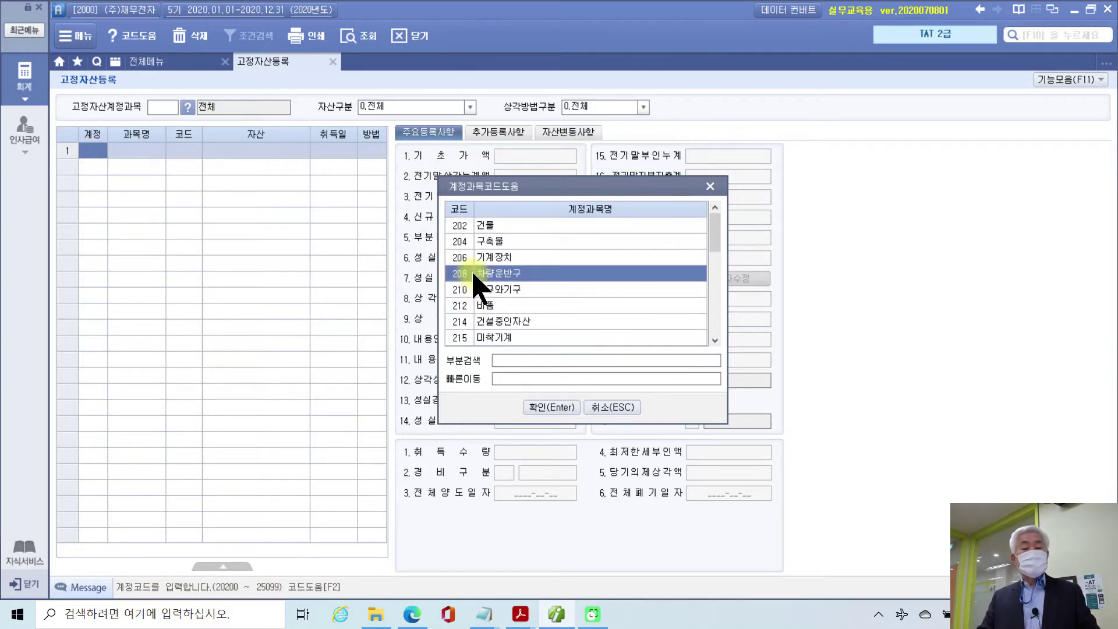
left_click(547, 411)
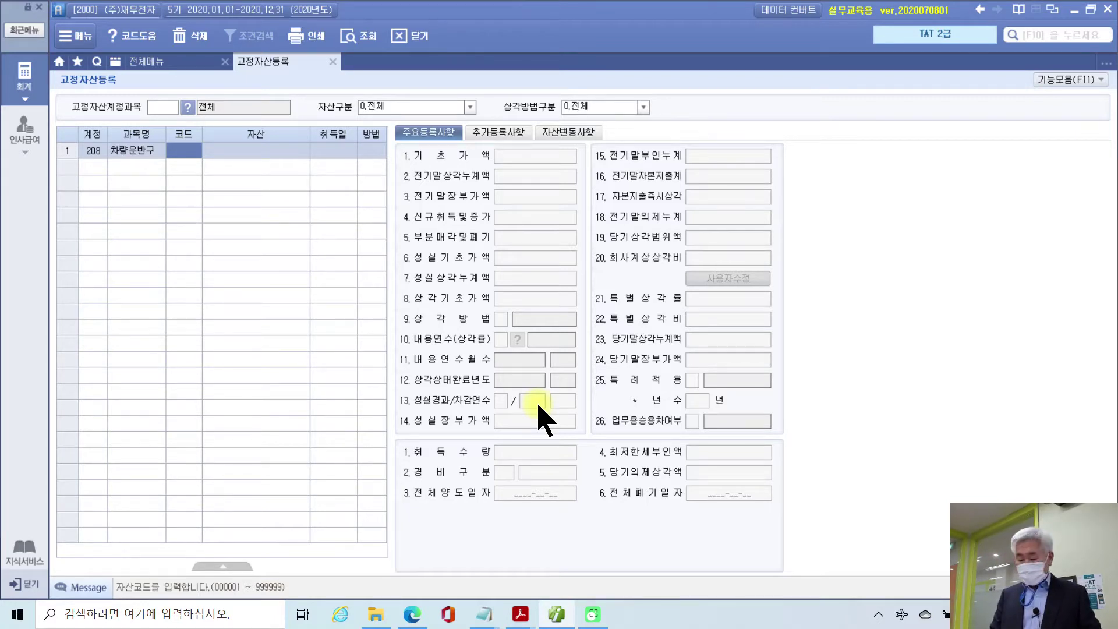
Enter asset code 301 and asset name 차량1 for the 차량운반구 row.
type("301")
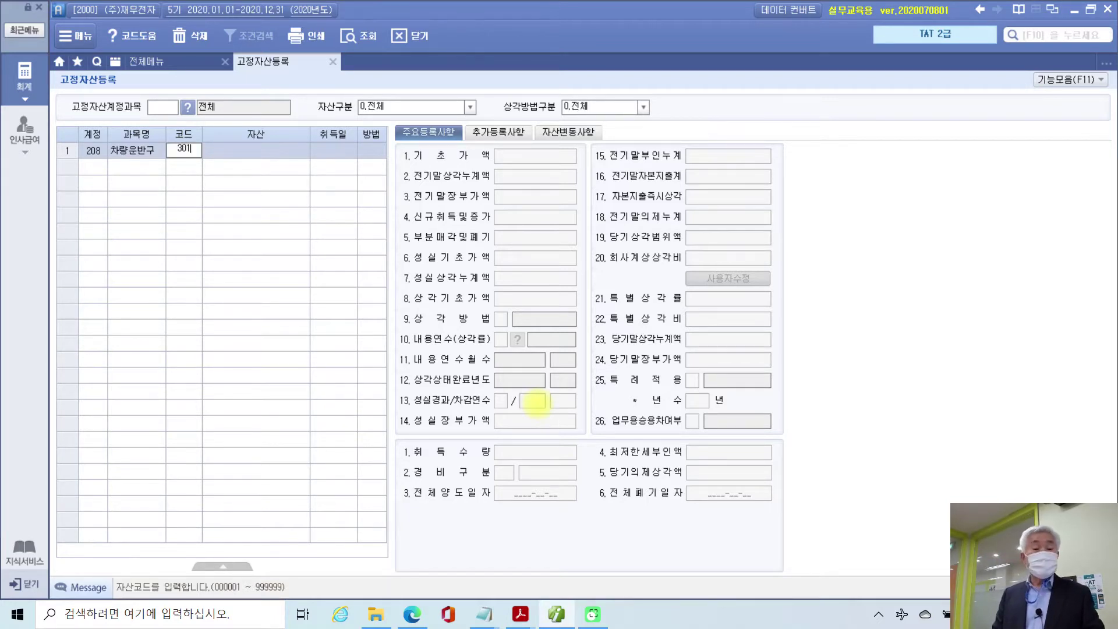
key("Return")
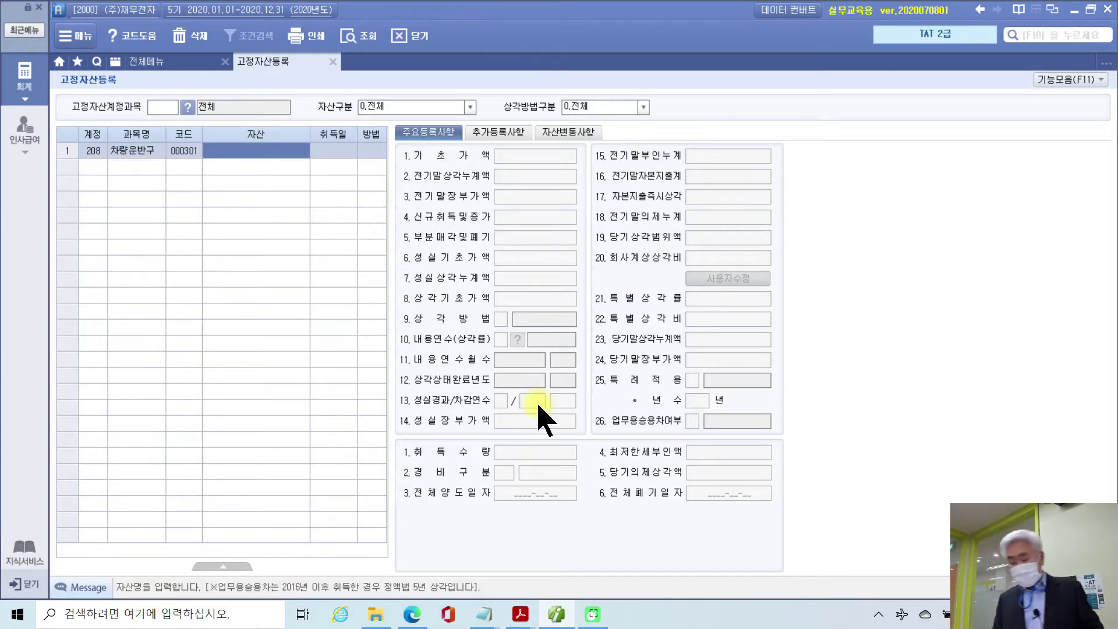
type("차량")
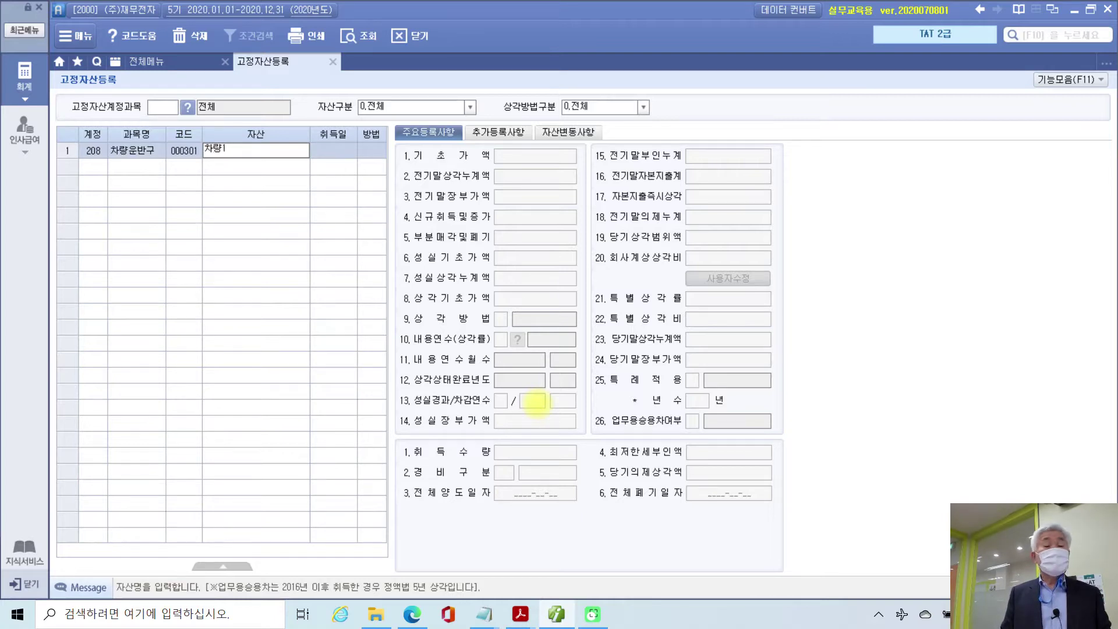
type("1")
key("Return")
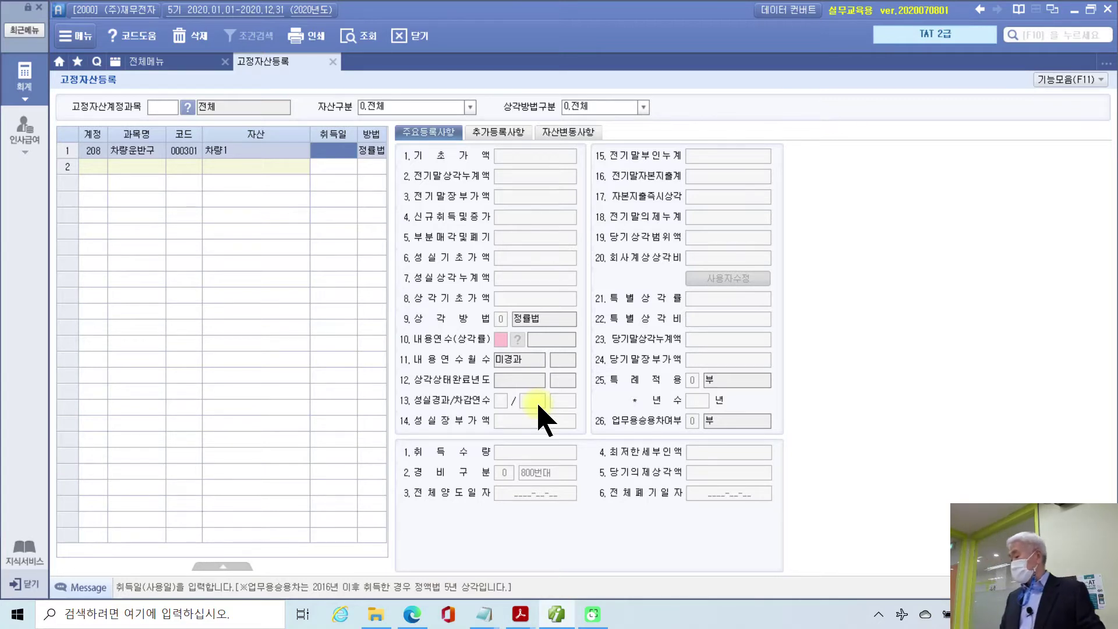
Set the acquisition date (취득일) of 차량1 to 2017-12-31.
type("2017-")
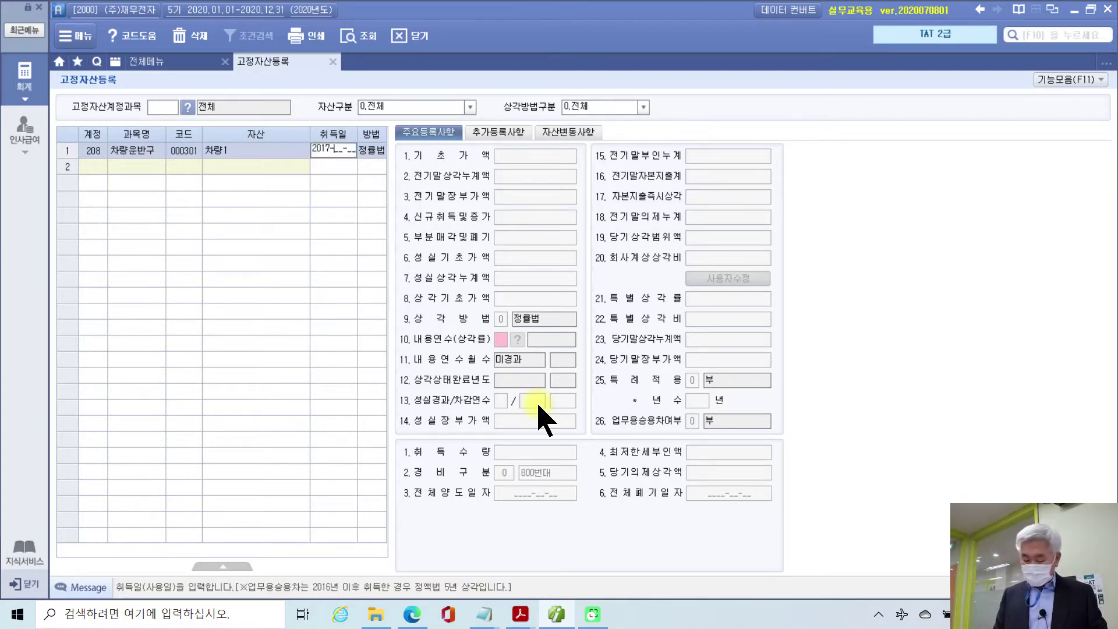
type("12-3")
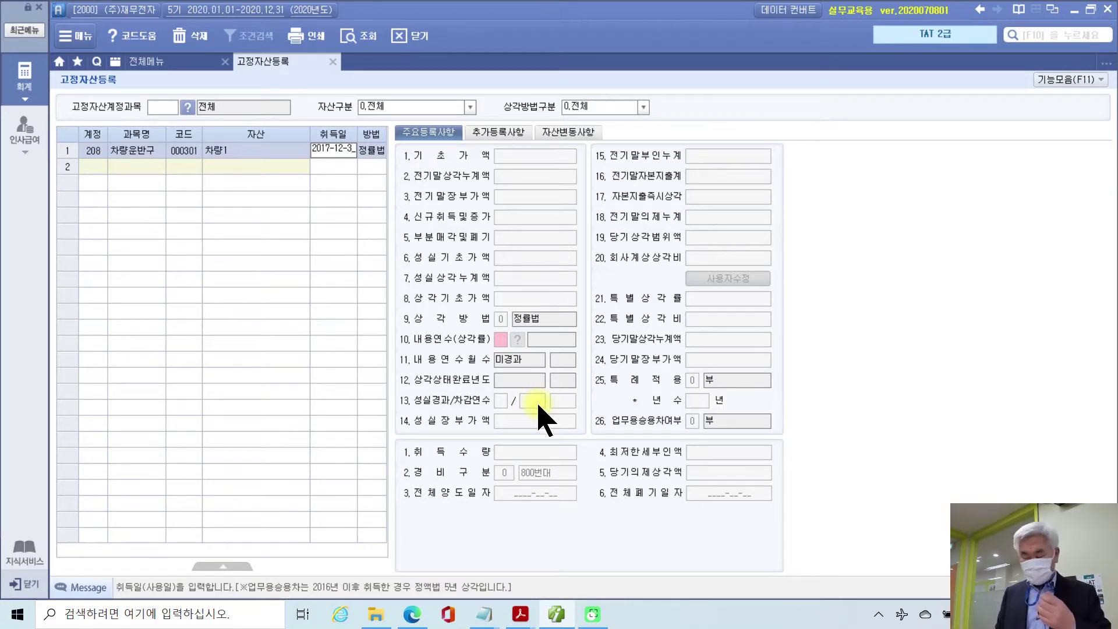
type("1")
key("Return")
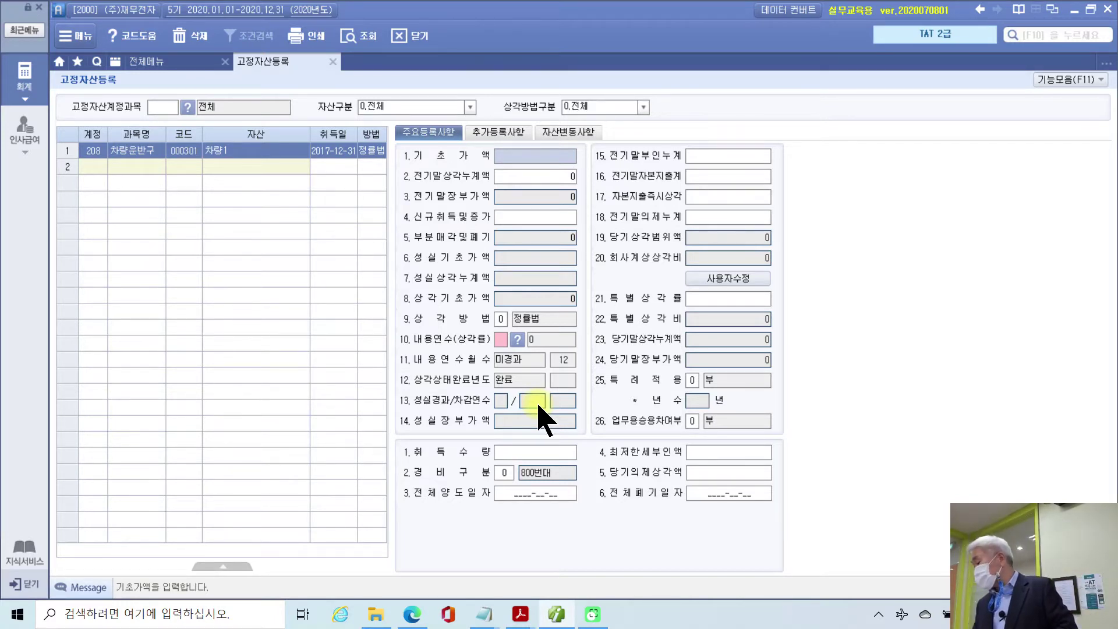
Enter 45,000,000 as the 기초가액 and 18,000,000 as the 전기말상각누계액 for 차량1.
type("45000000")
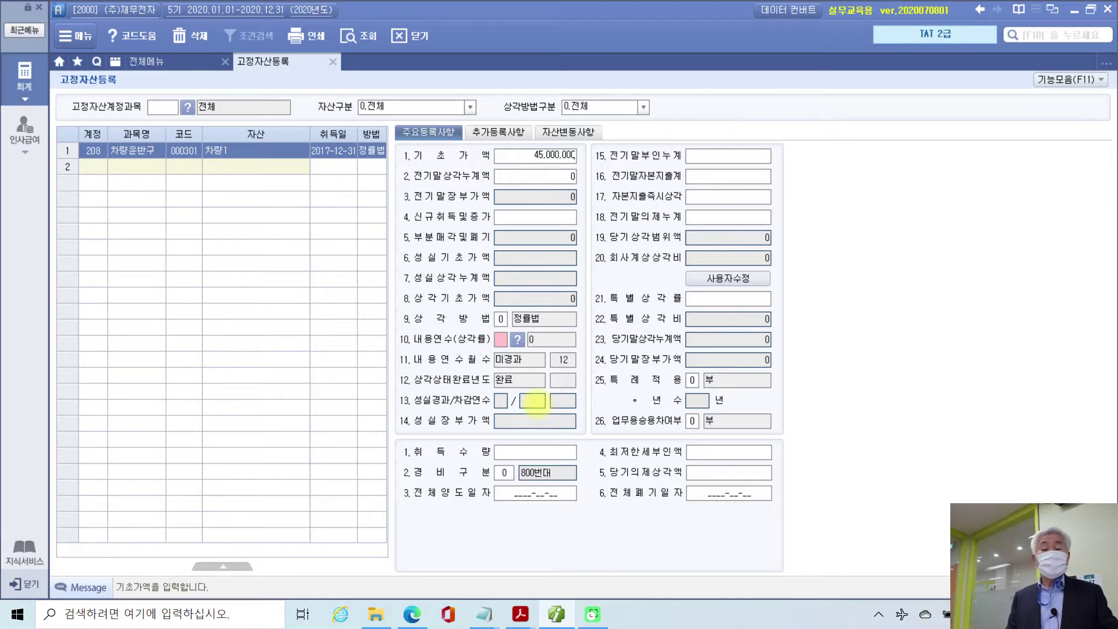
key("Return")
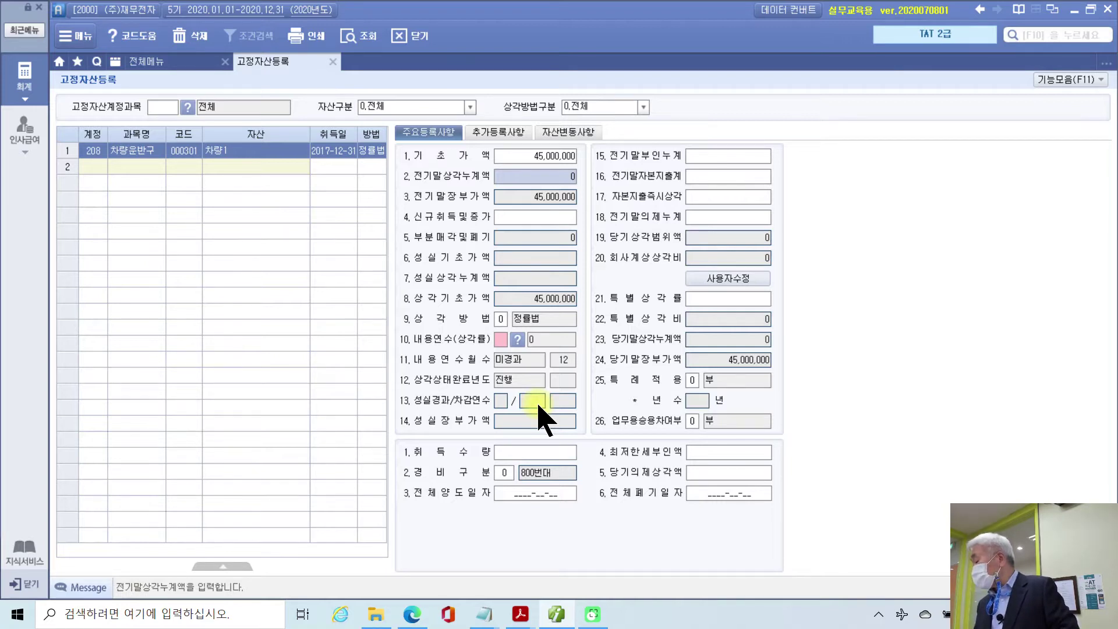
type("18000000")
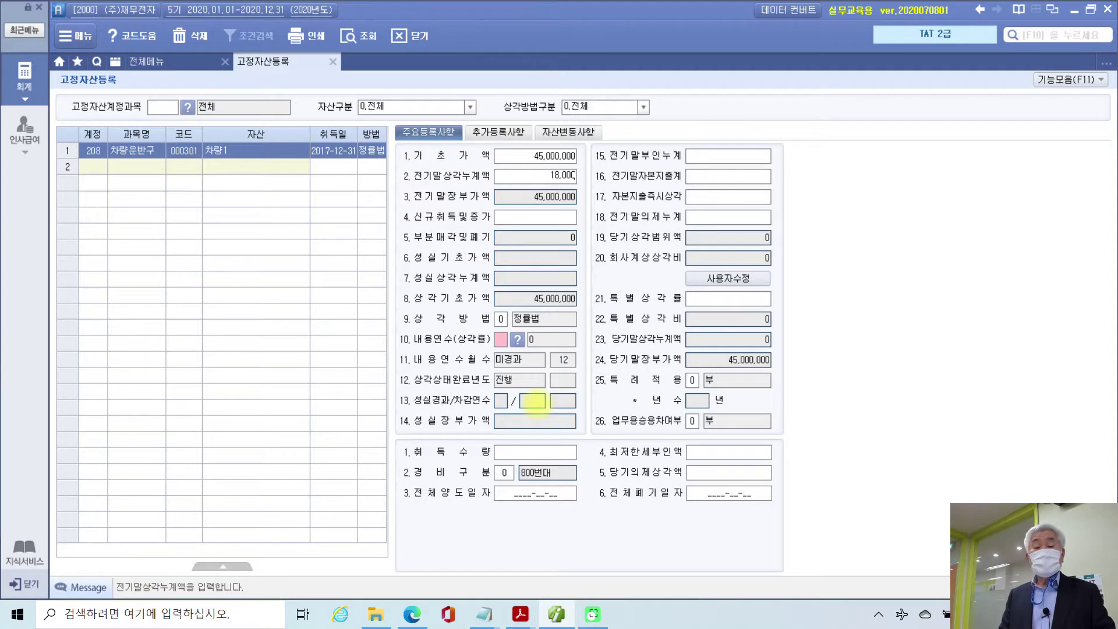
key("Return")
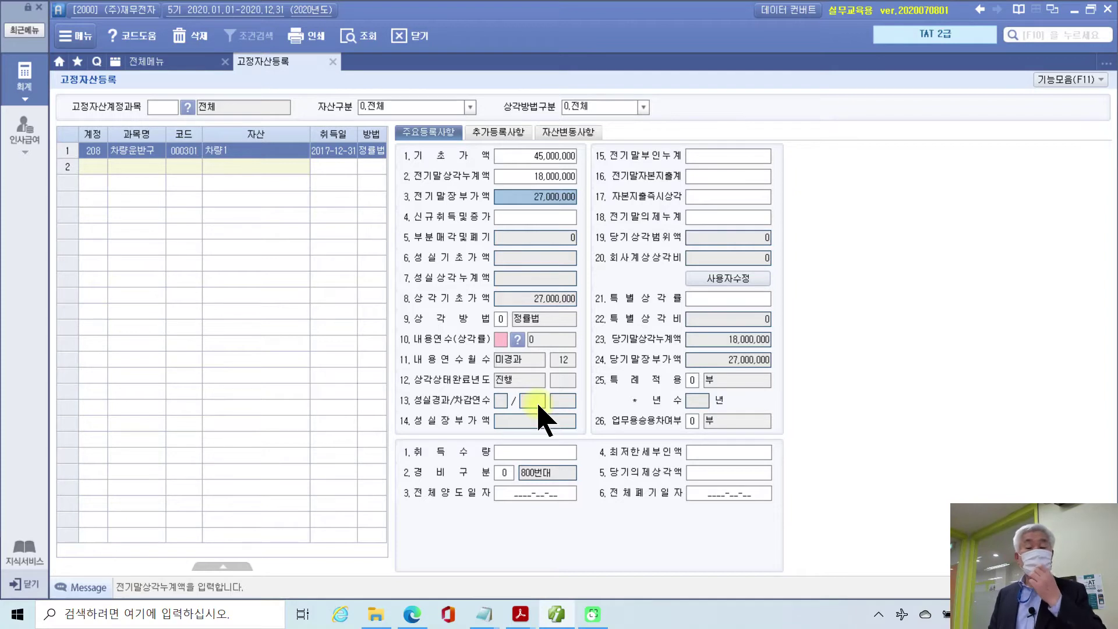
Set the 상각방법 of 차량1 to 1 정액법 and its 내용연수 to 5.
key("Return")
key("Return")
key("Return")
key("Return")
key("Return")
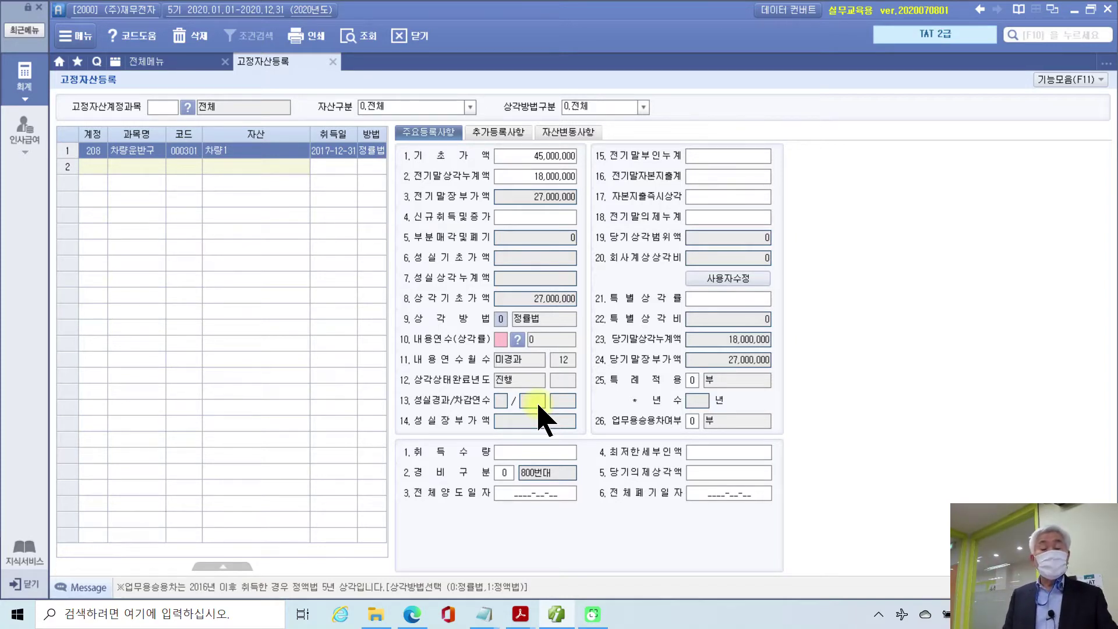
key("Return")
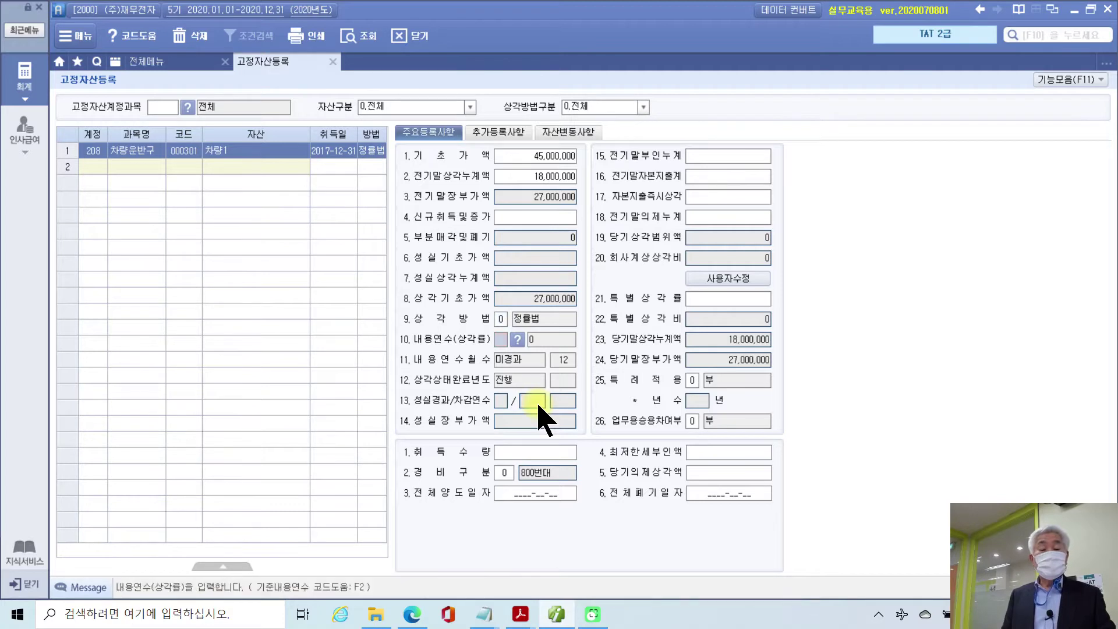
left_click(501, 319)
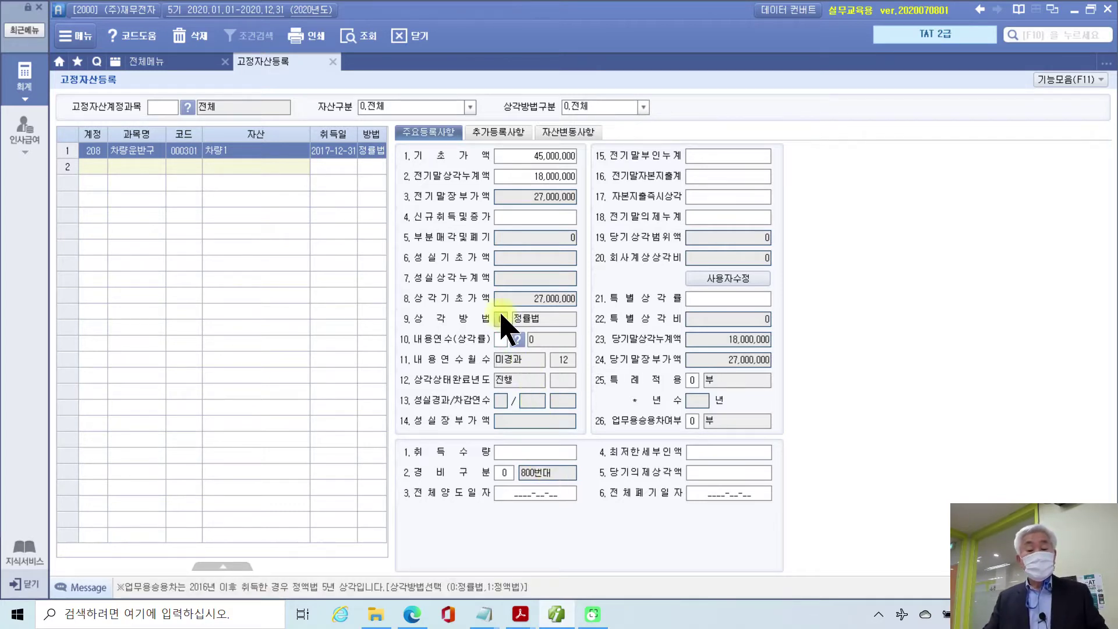
type("1")
key("Return")
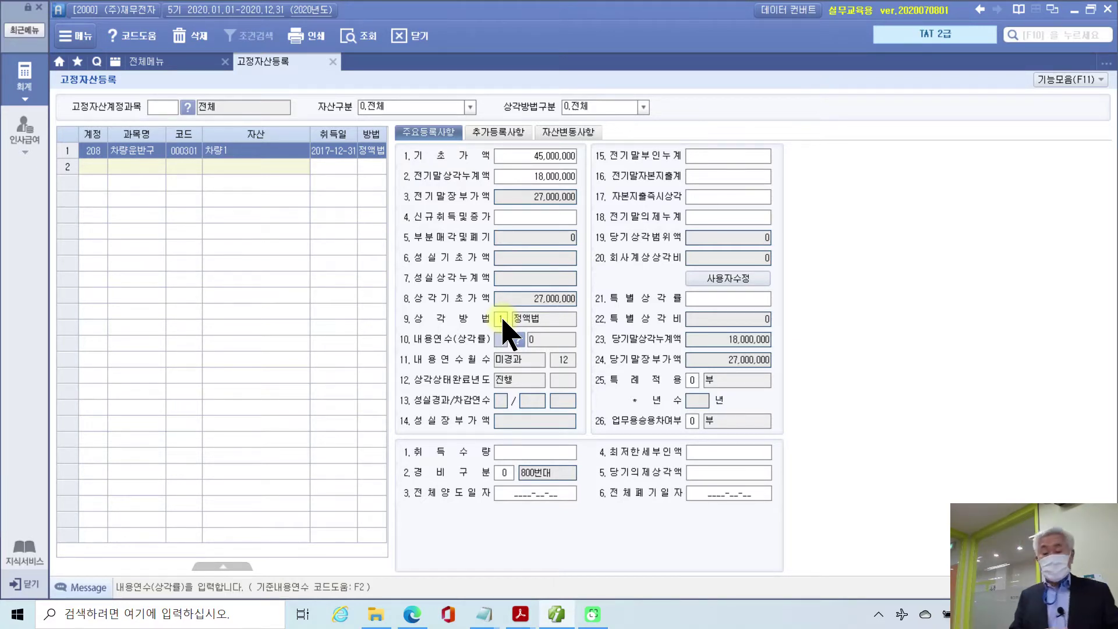
type("5")
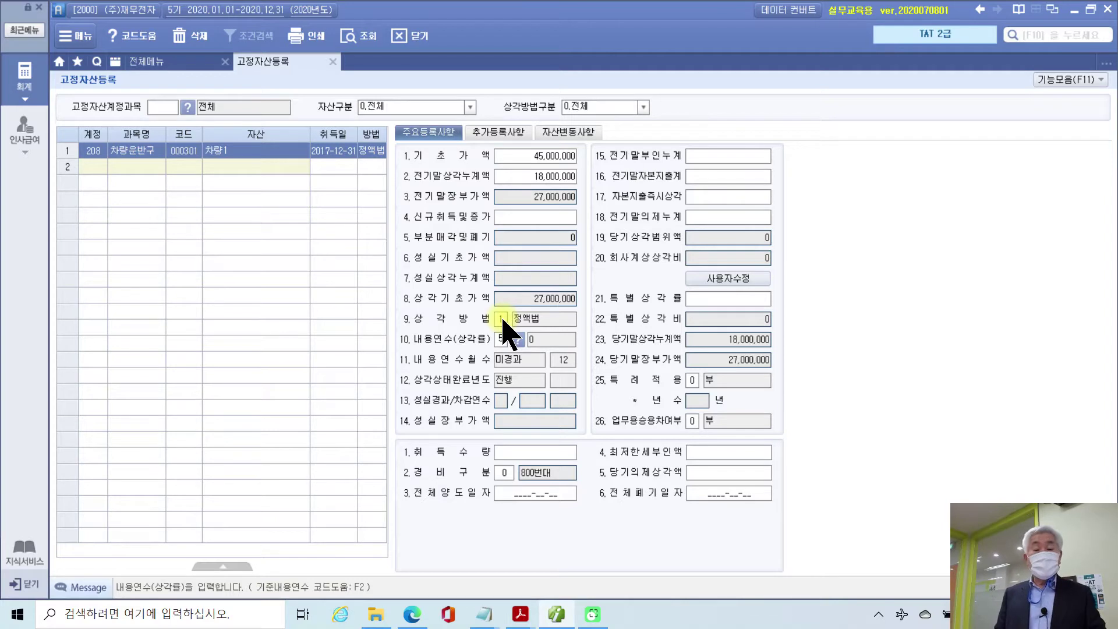
key("Return")
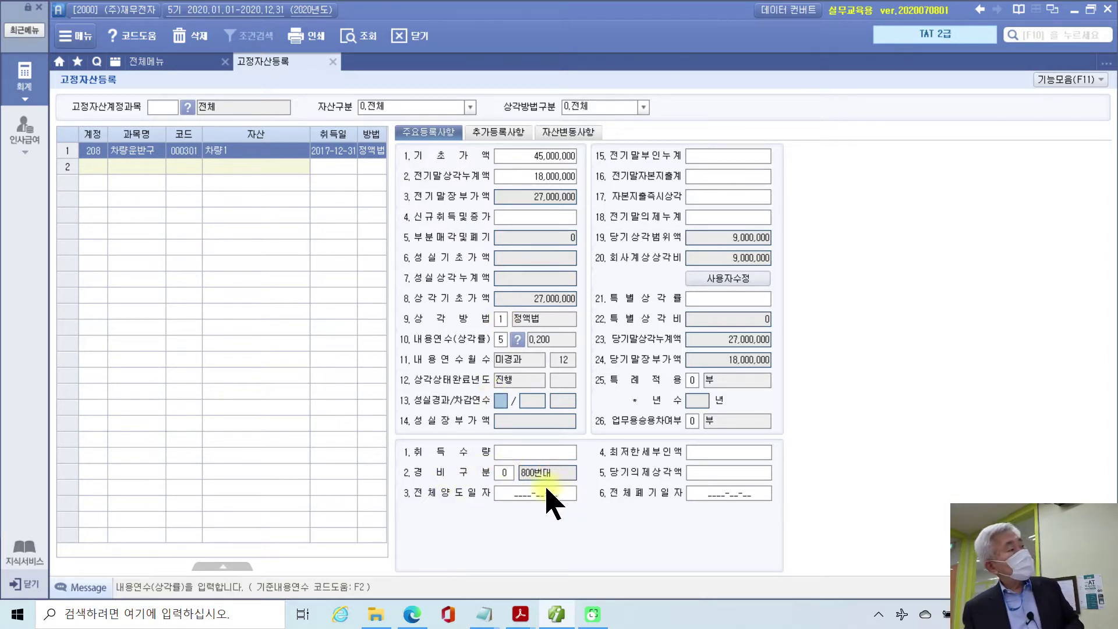
Select 0.800번대 as the 경비구분 of 차량1 and frame the 20.회사계상상각비 field in red.
left_click(505, 474)
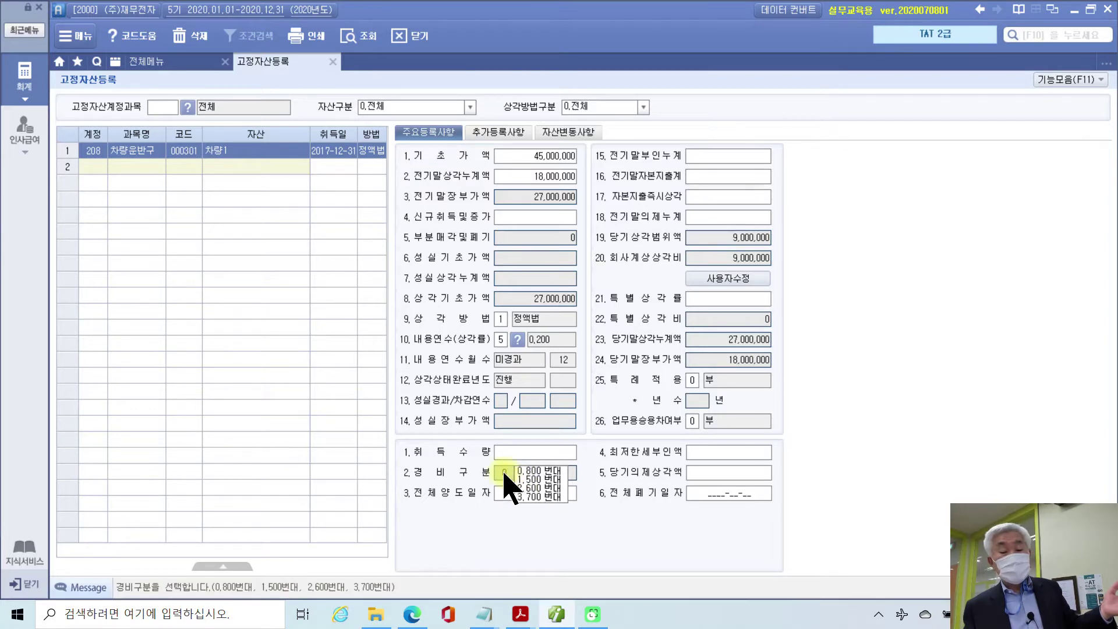
left_click(527, 471)
left_click(538, 453)
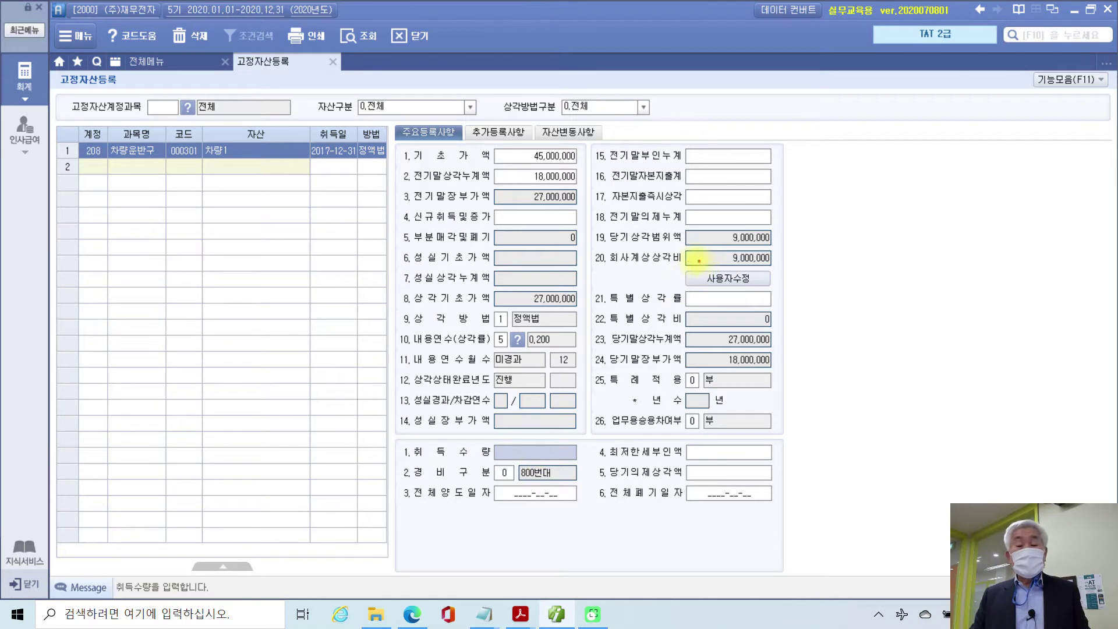
left_click_drag(587, 249, 813, 272)
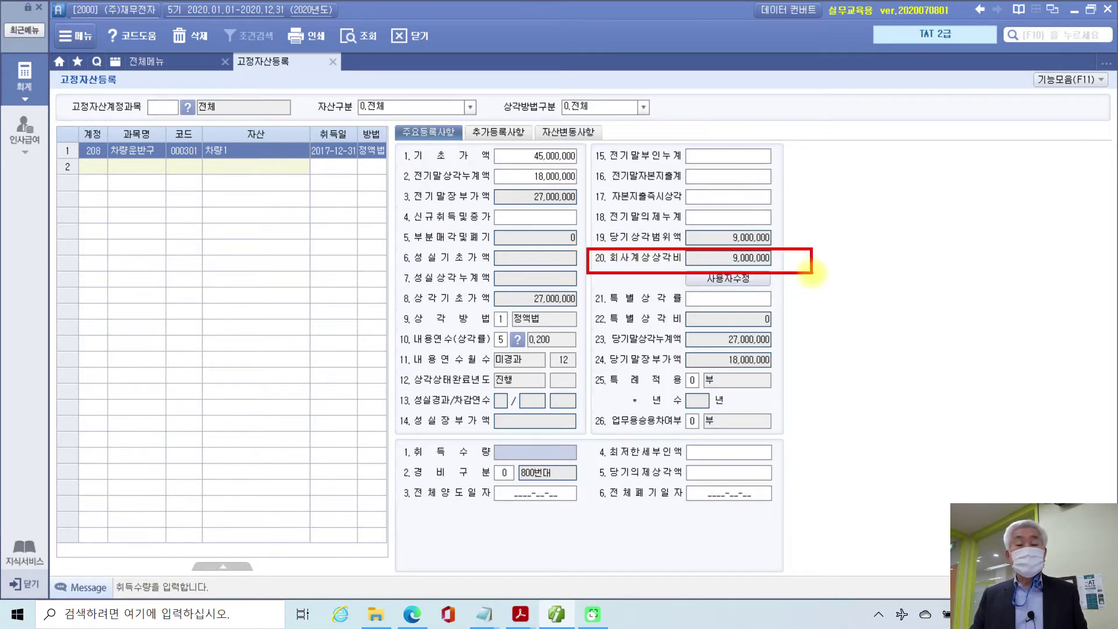
Mark a red check beside the 20.회사계상상각비 field, glance at 추가등록사항 and return to the 주요등록사항 of 차량1.
left_click_drag(812, 272, 846, 262)
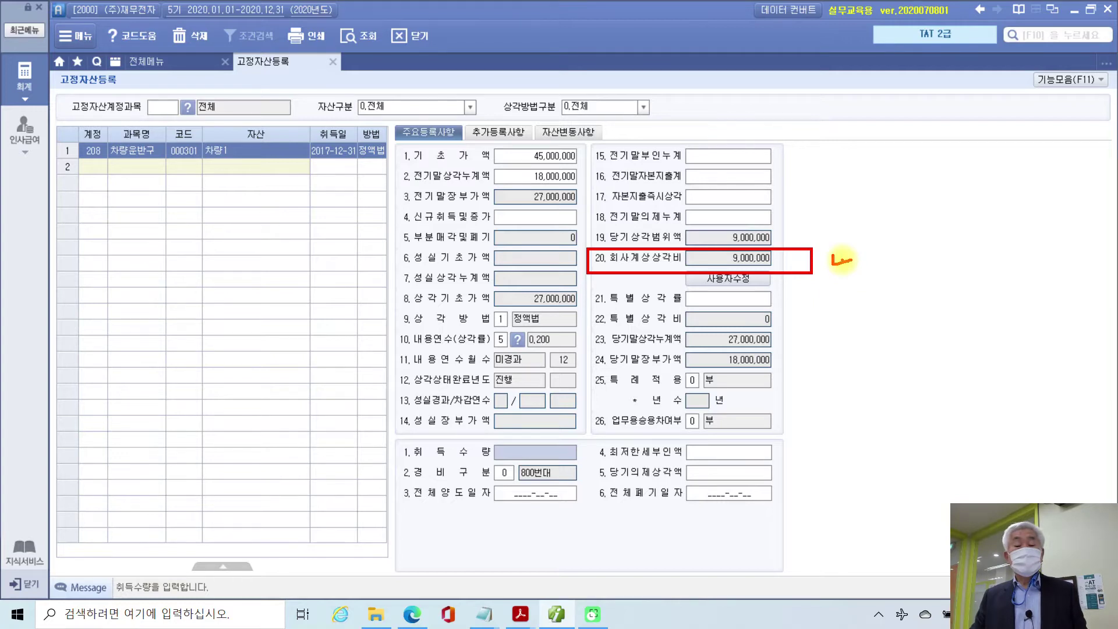
key("ctrl+Tab")
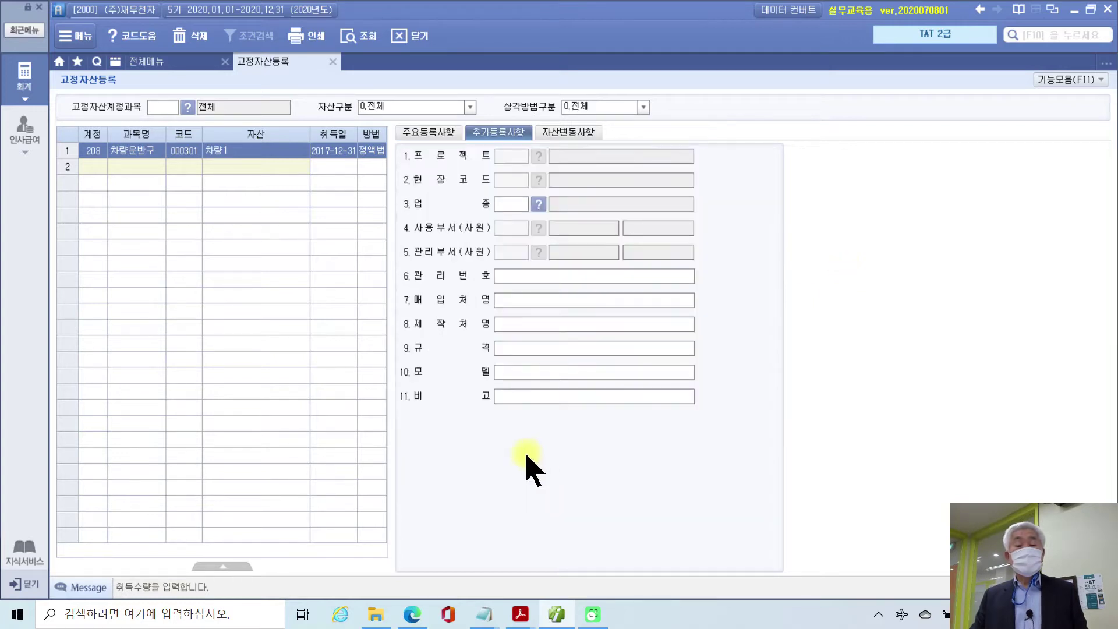
left_click(425, 134)
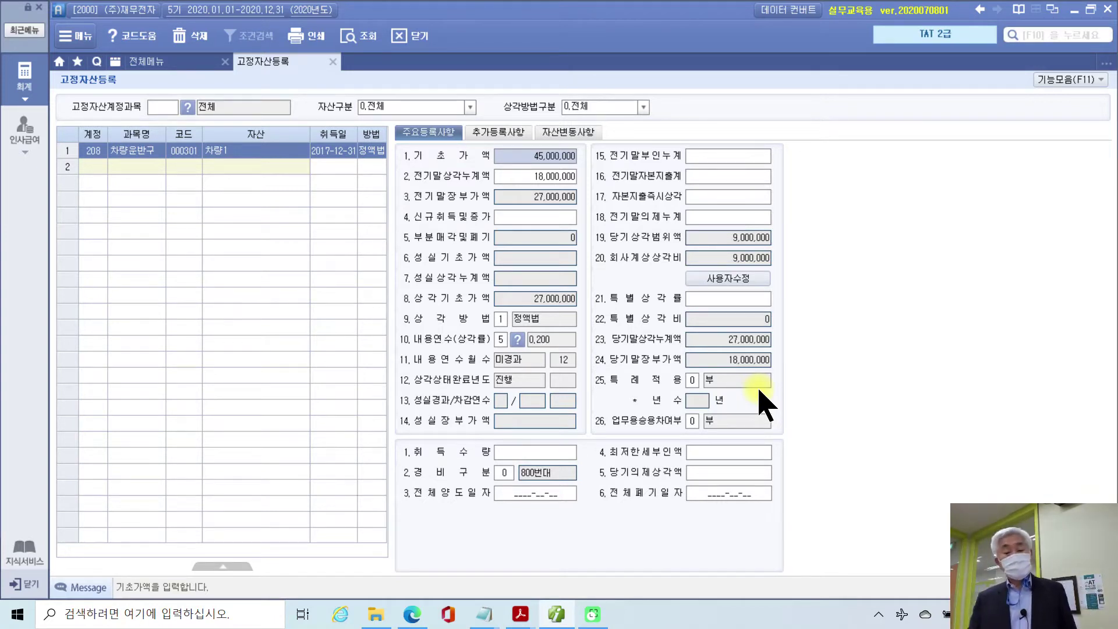
Switch to the textbook PDF 2부 1장(271~332)0227.pdf in Acrobat Reader and highlight [업무용승용차등록] in the 수행 2 instruction.
left_click(520, 615)
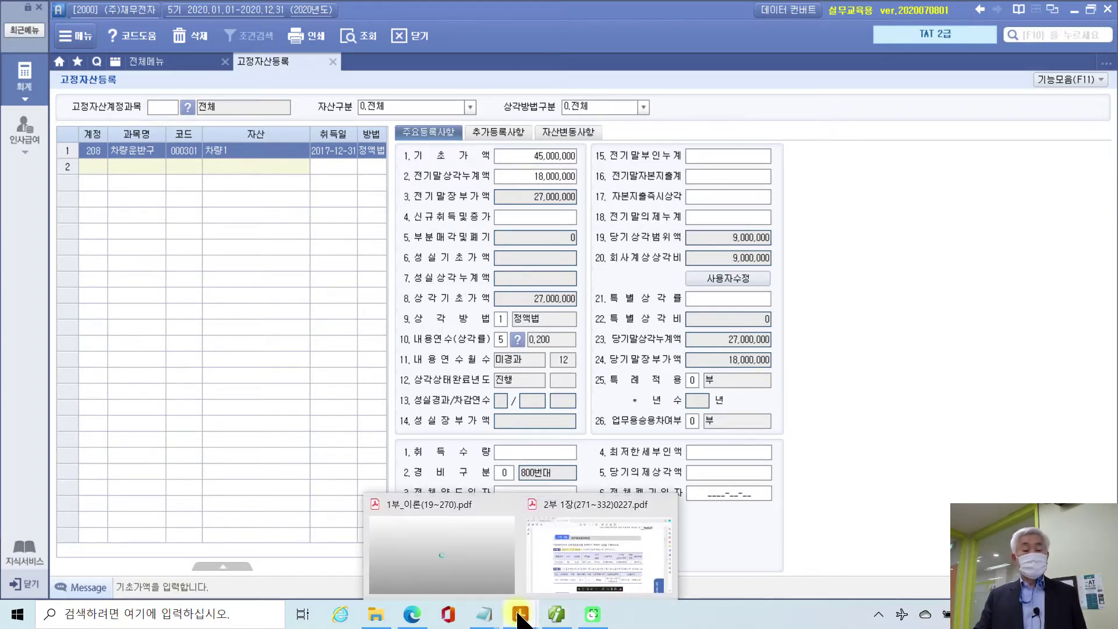
left_click(599, 553)
scroll(421, 454, "down", 2)
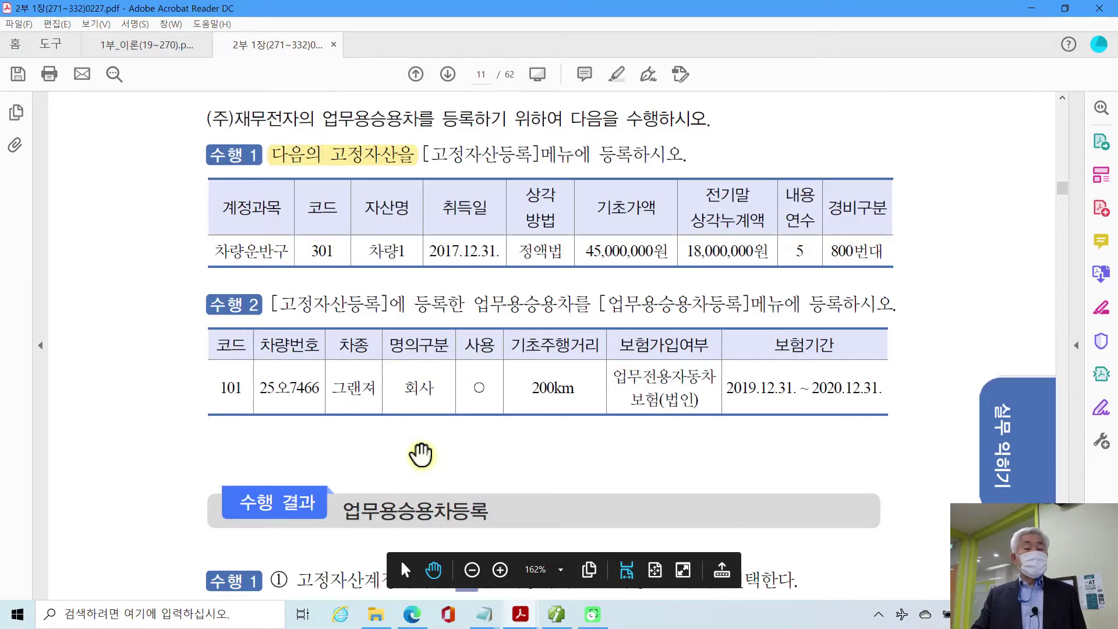
scroll(420, 454, "down", 3)
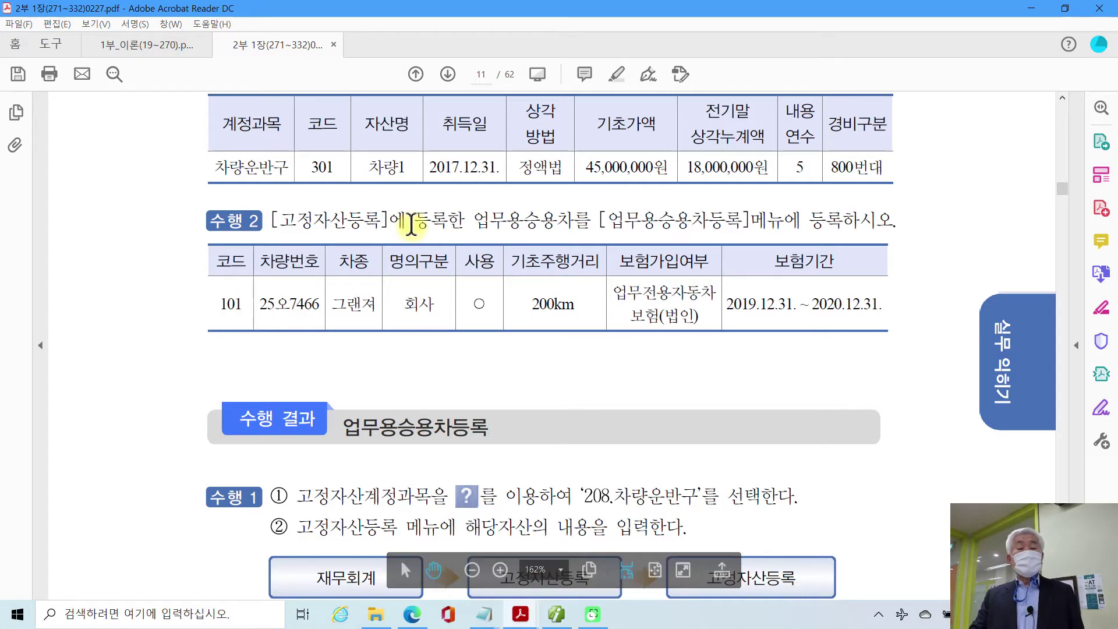
left_click_drag(478, 220, 590, 212)
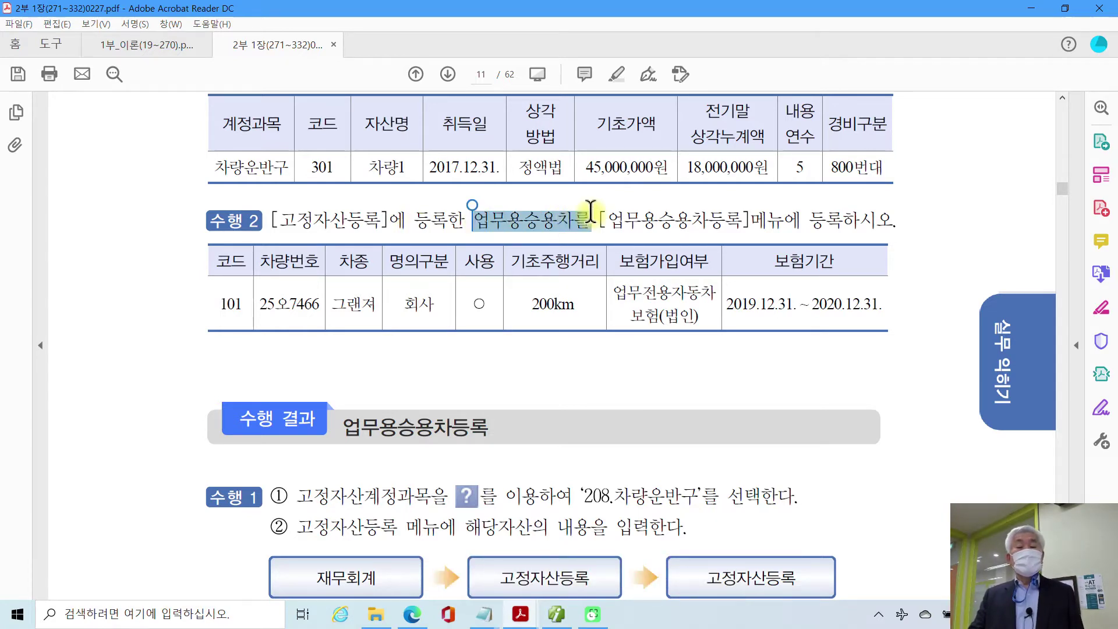
left_click(629, 219)
left_click_drag(606, 220, 743, 220)
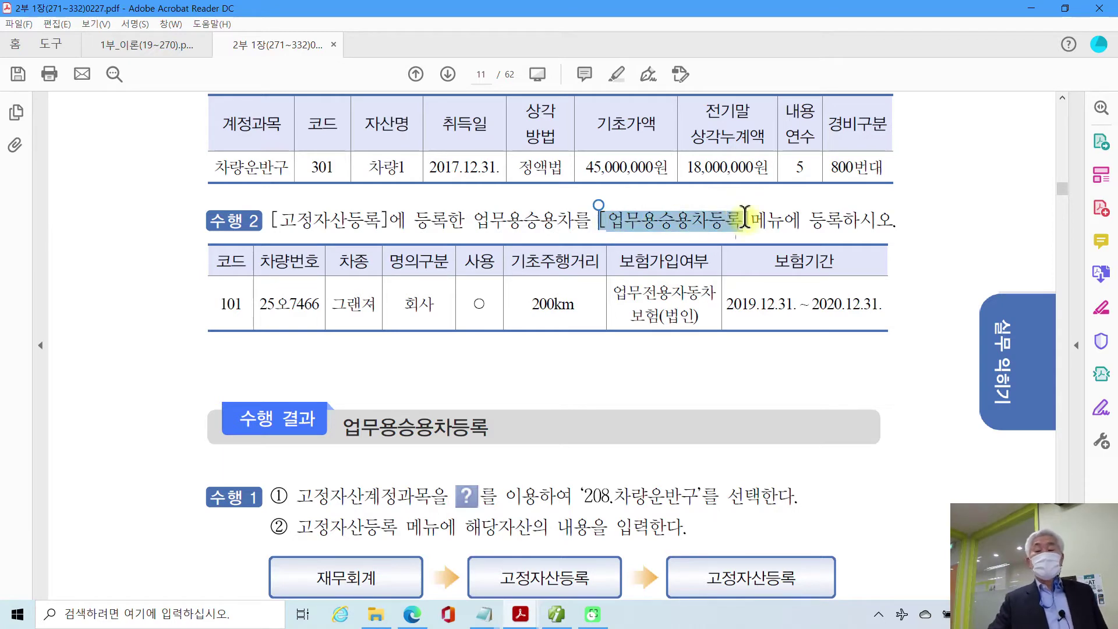
right_click(728, 220)
left_click(747, 263)
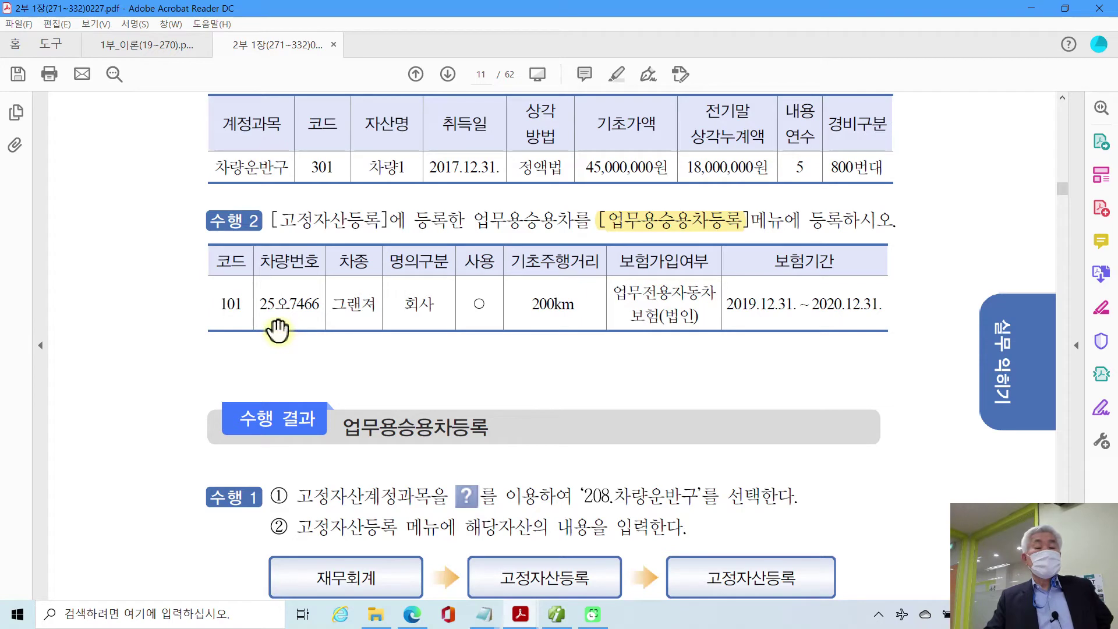
Switch back to Smart A and open 업무용승용차등록 from 기초정보관리.
left_click(557, 615)
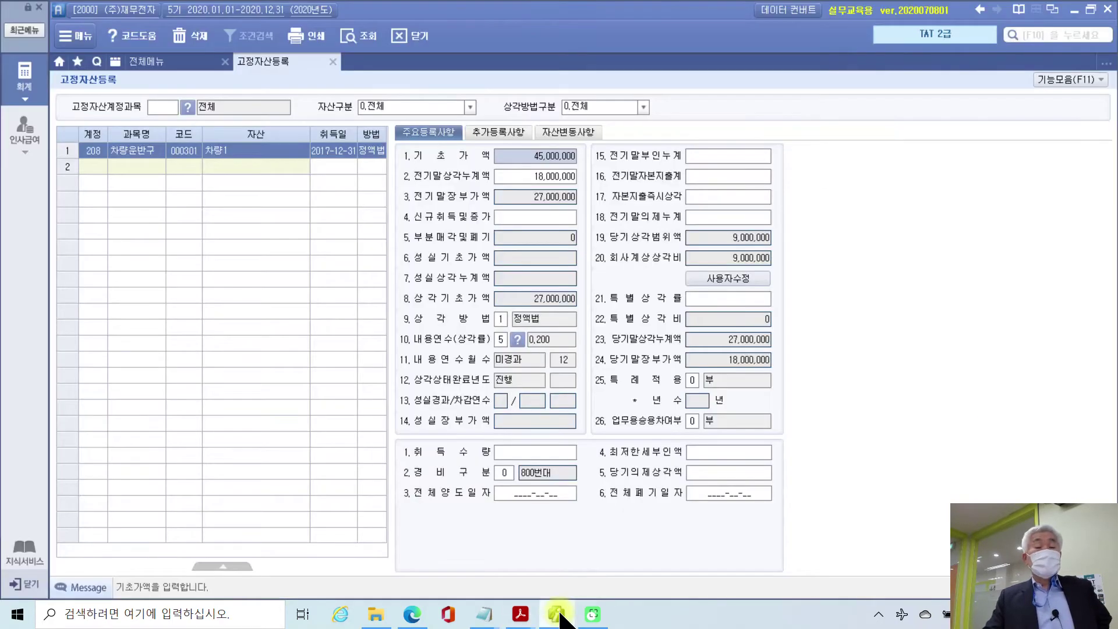
left_click(148, 58)
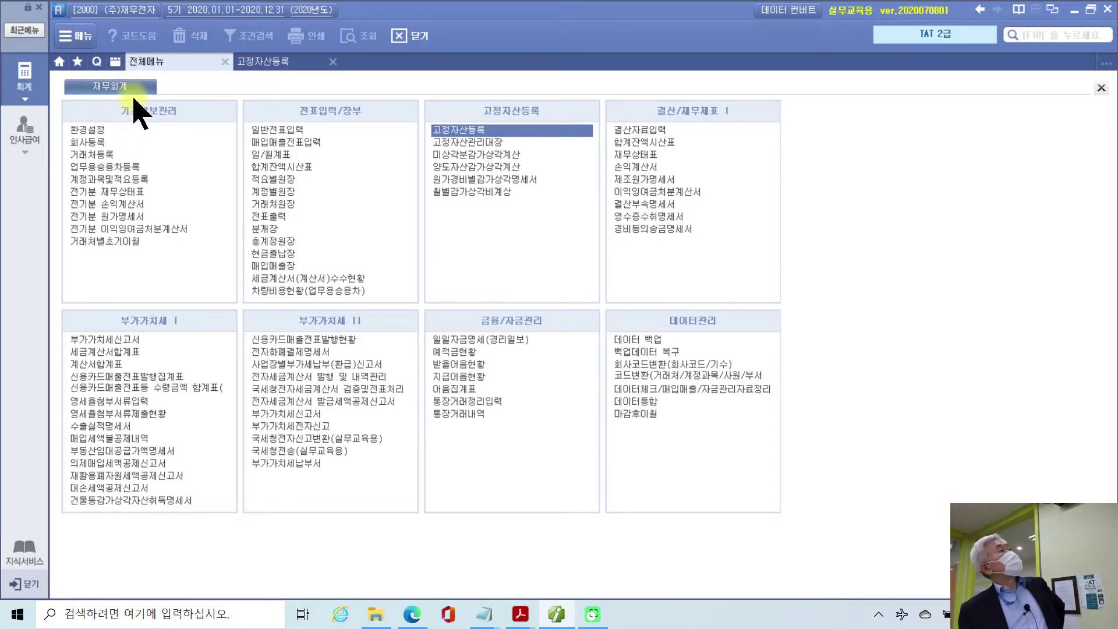
left_click(89, 168)
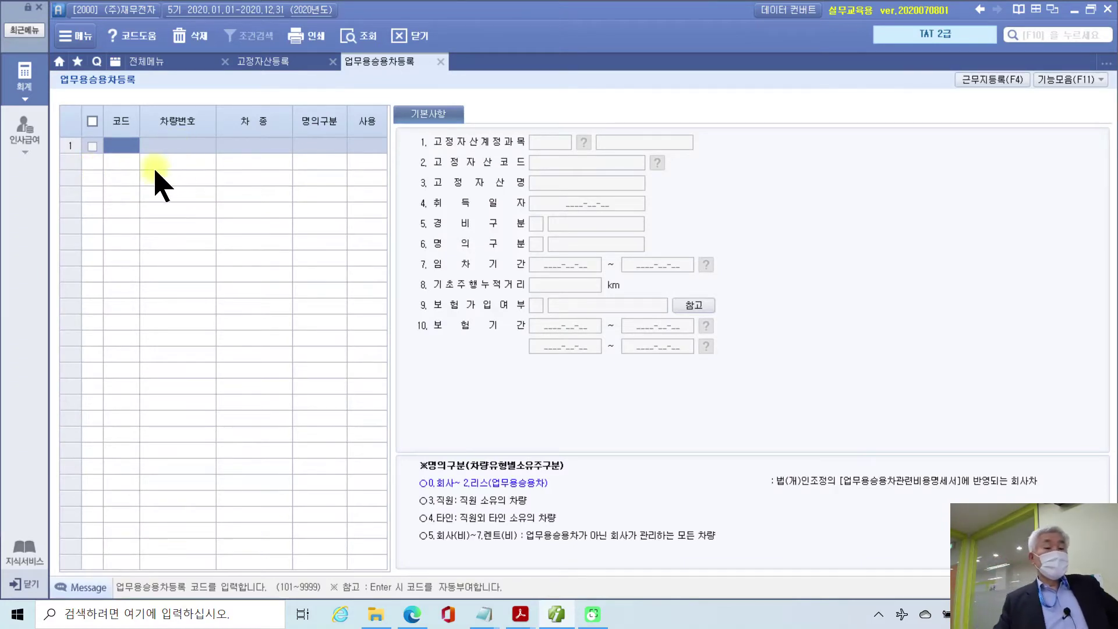
left_click(122, 145)
type("0101")
key("Return")
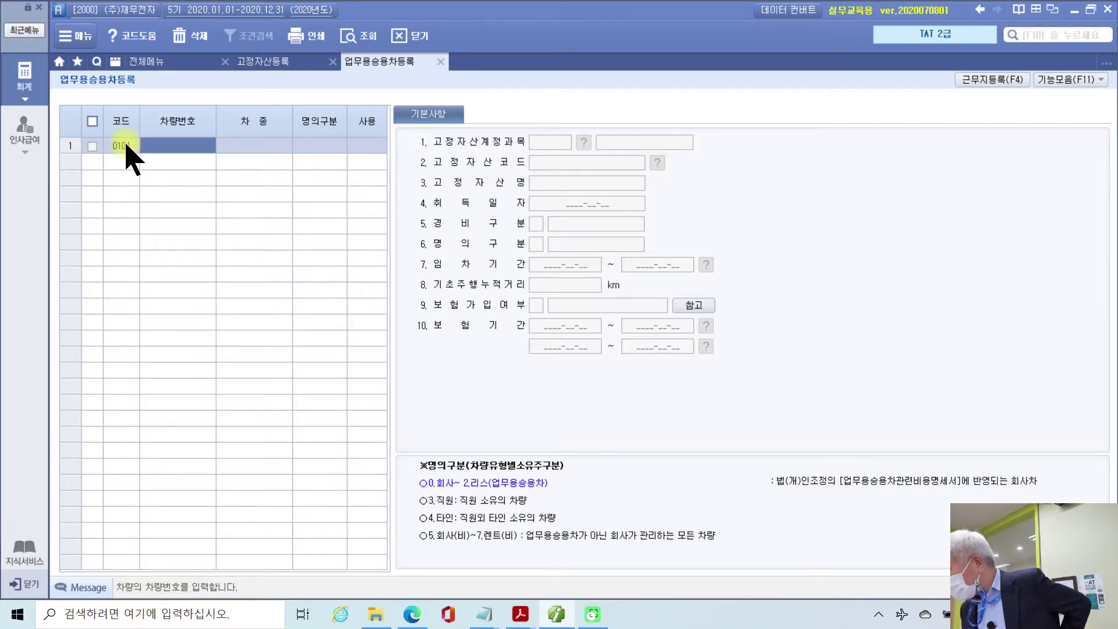
type("25")
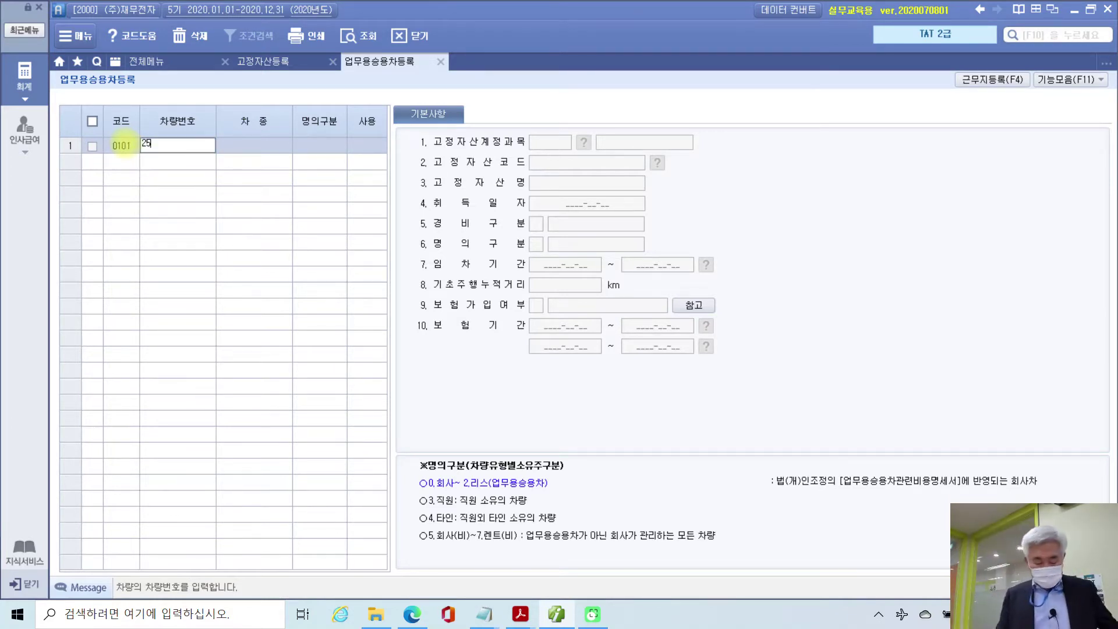
type("오")
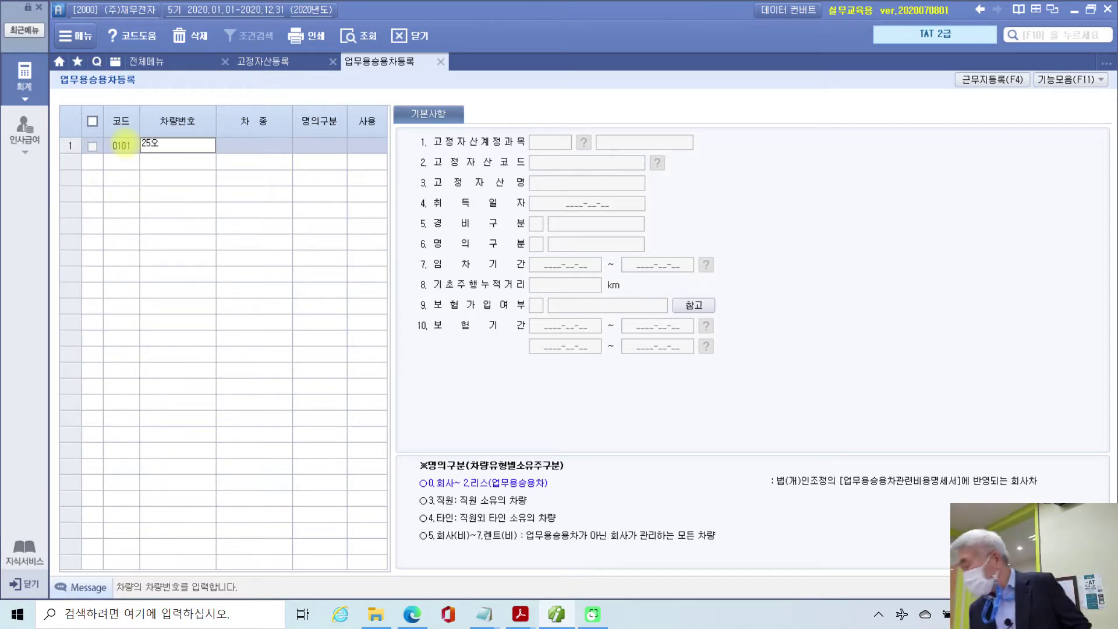
type("7466")
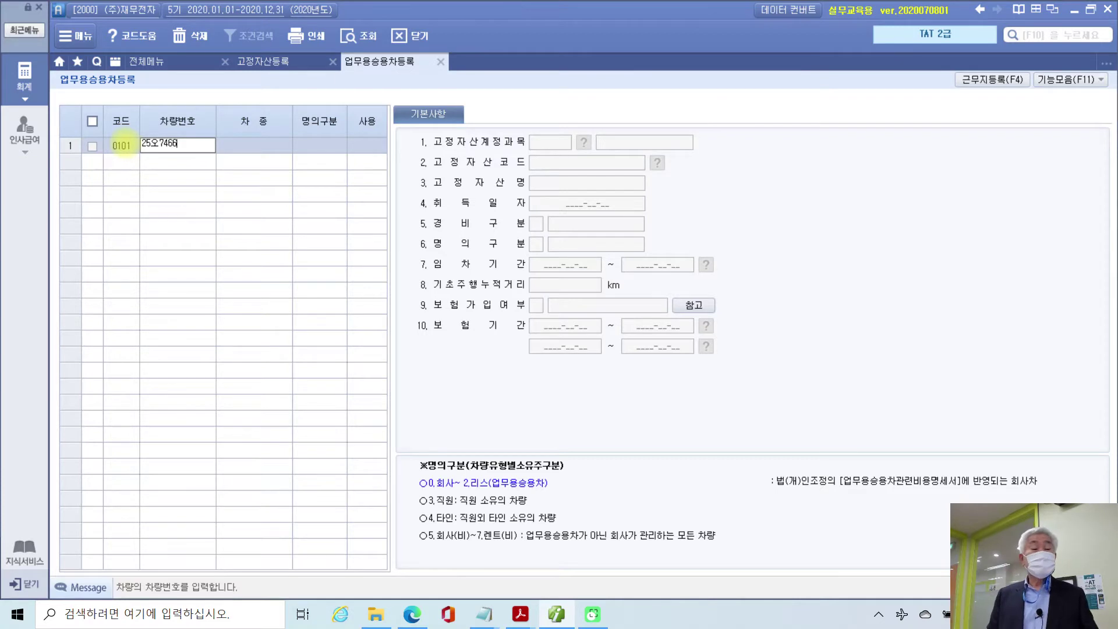
key("Return")
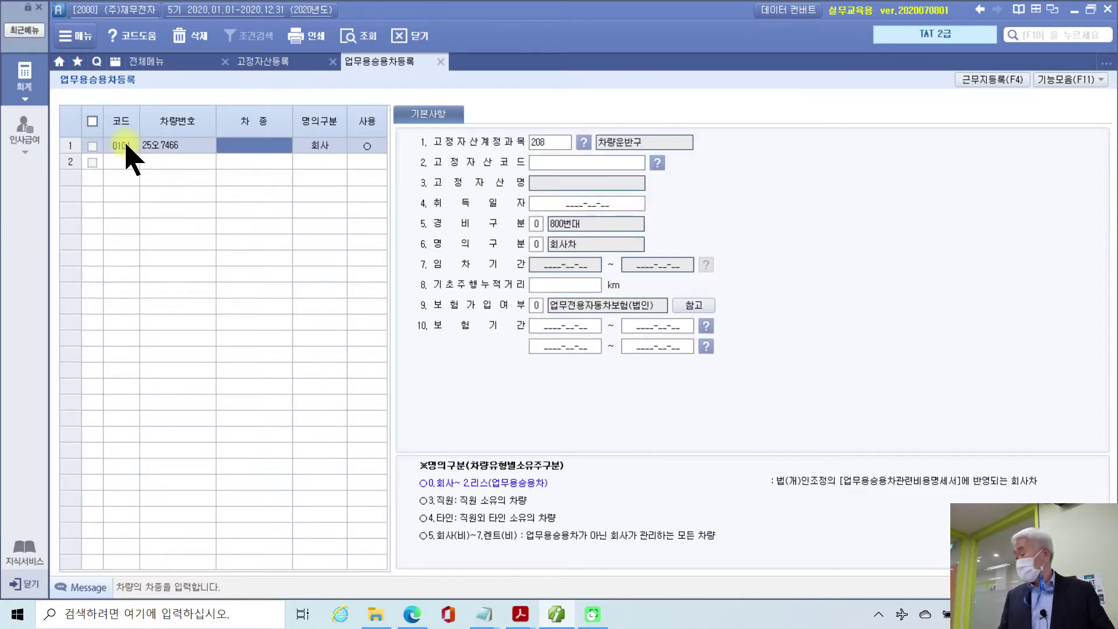
Enter 그랜져 as the 차종 of vehicle 0101, with 명의구분 0.회사 and 사용 ○.
type("그랜")
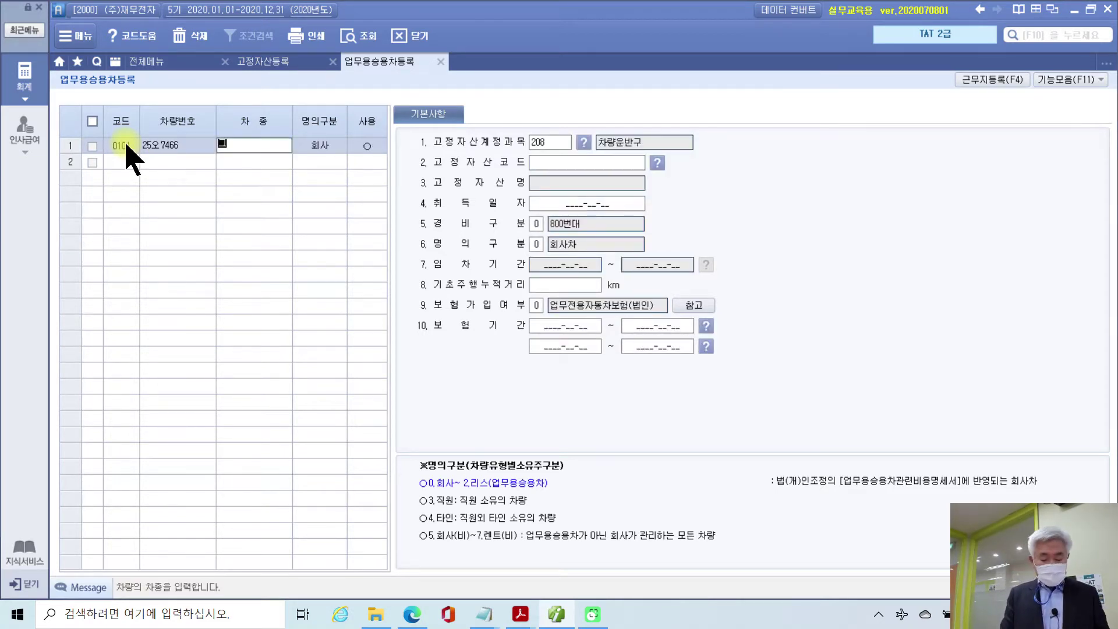
type("저")
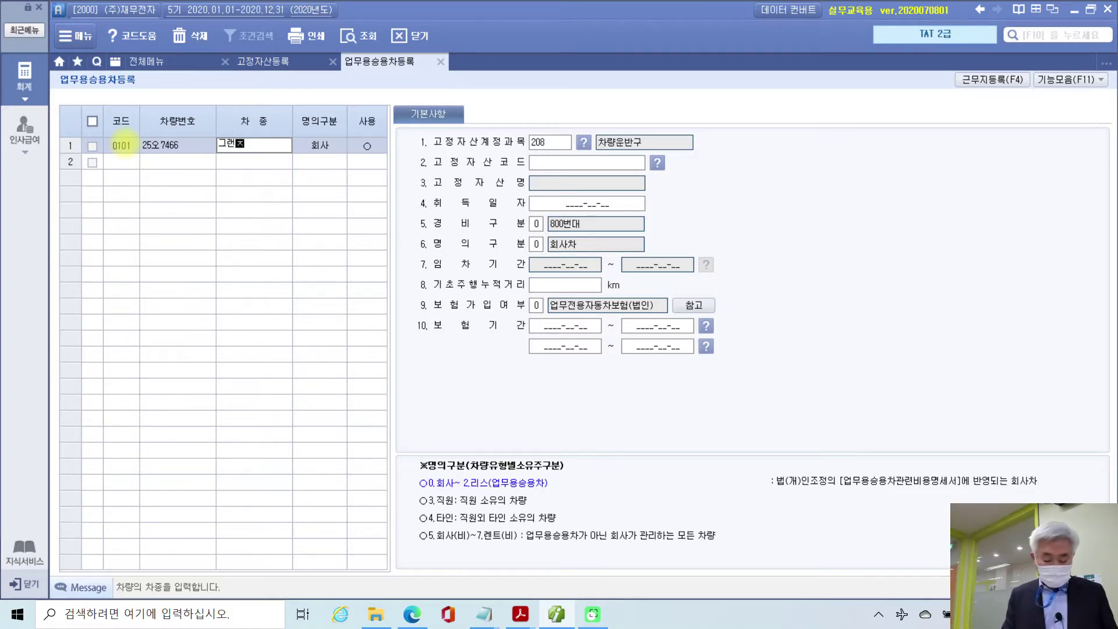
key("Return")
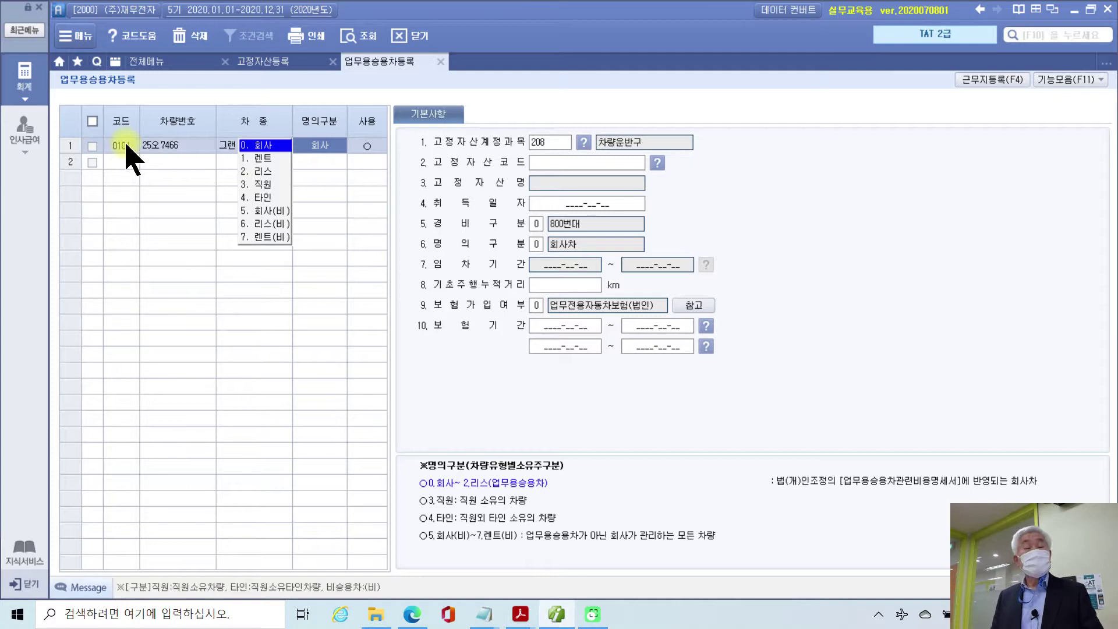
key("Return")
key("Return")
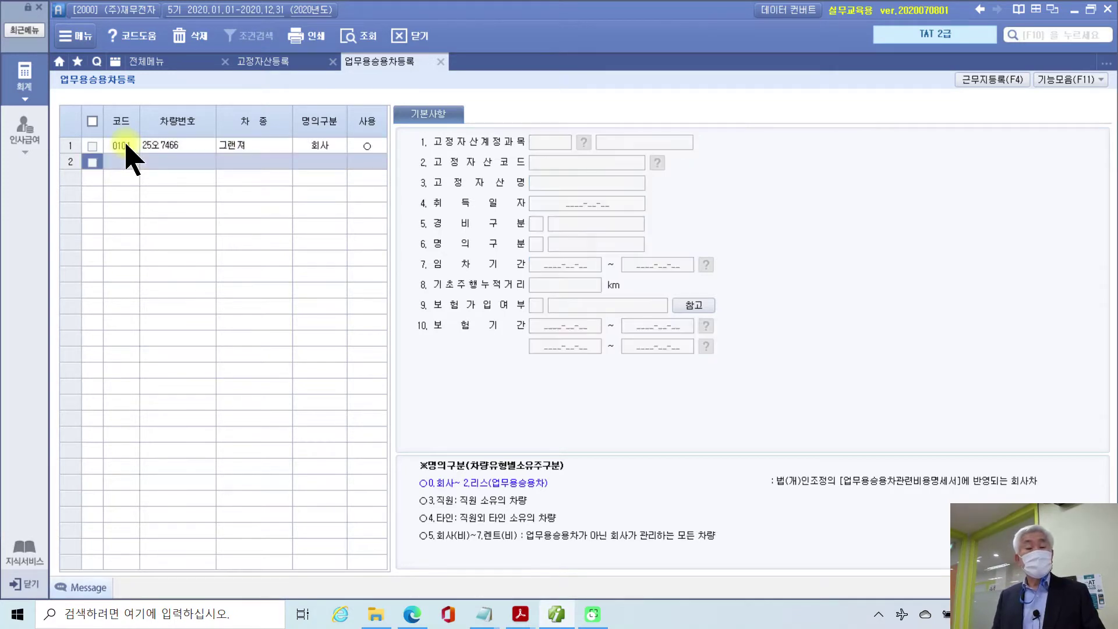
left_click(362, 147)
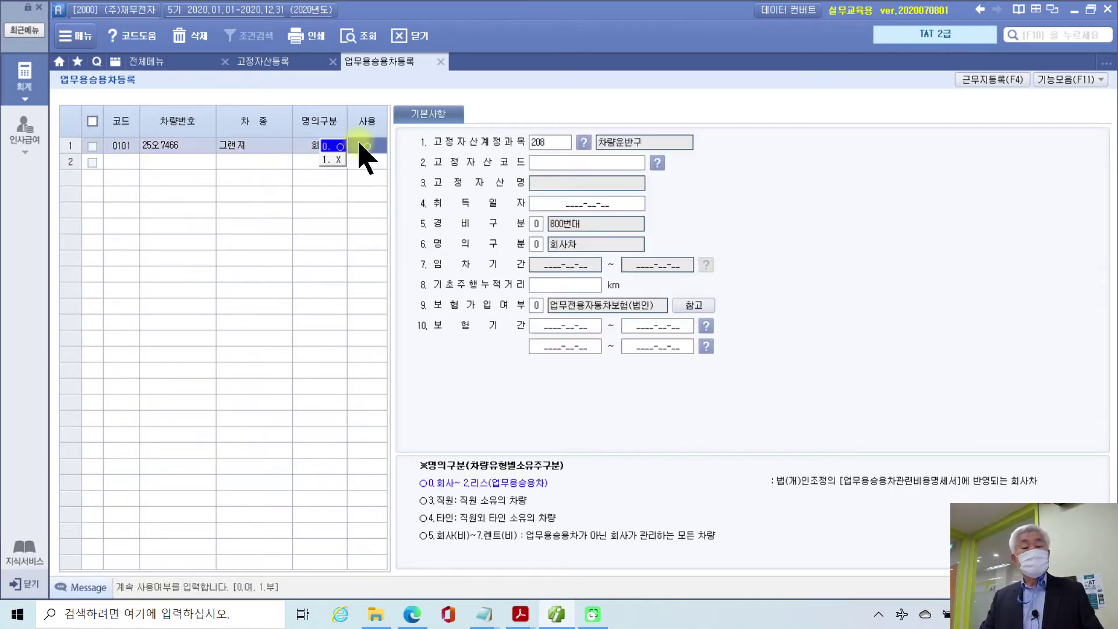
Link vehicle 0101 to the fixed asset 000301 차량1 as its 고정자산코드.
left_click(557, 164)
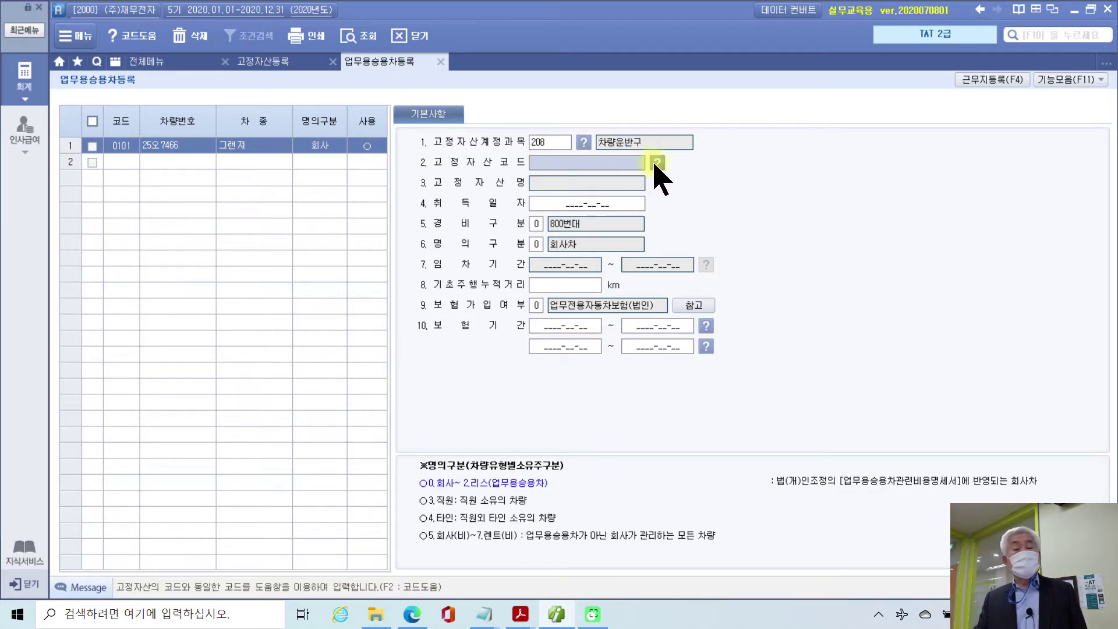
left_click(657, 163)
left_click(453, 216)
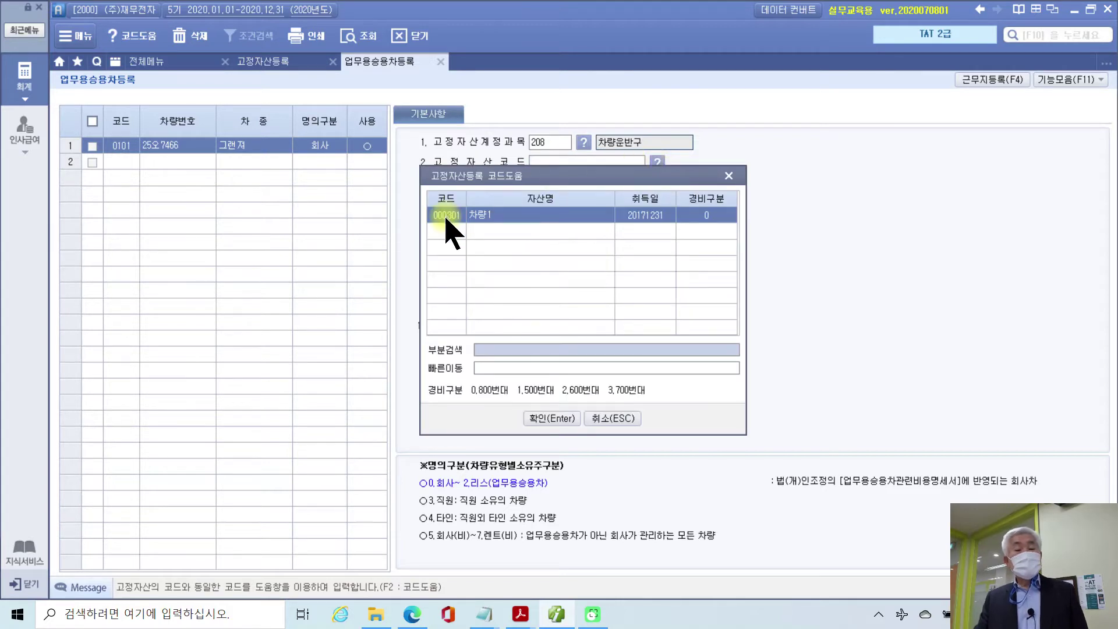
left_click(479, 217)
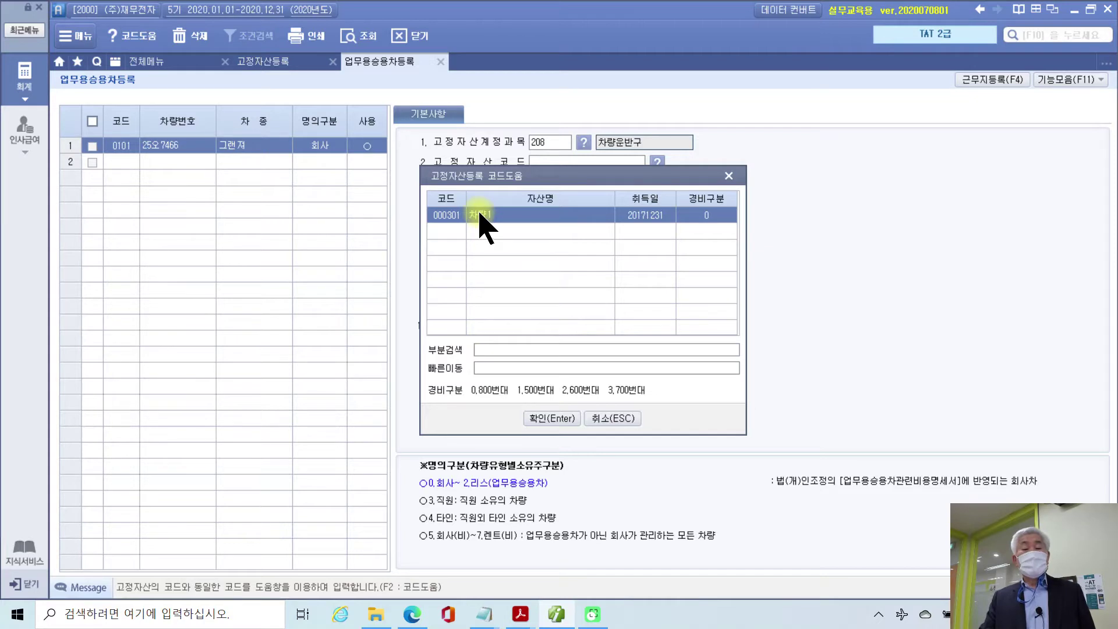
left_click(534, 417)
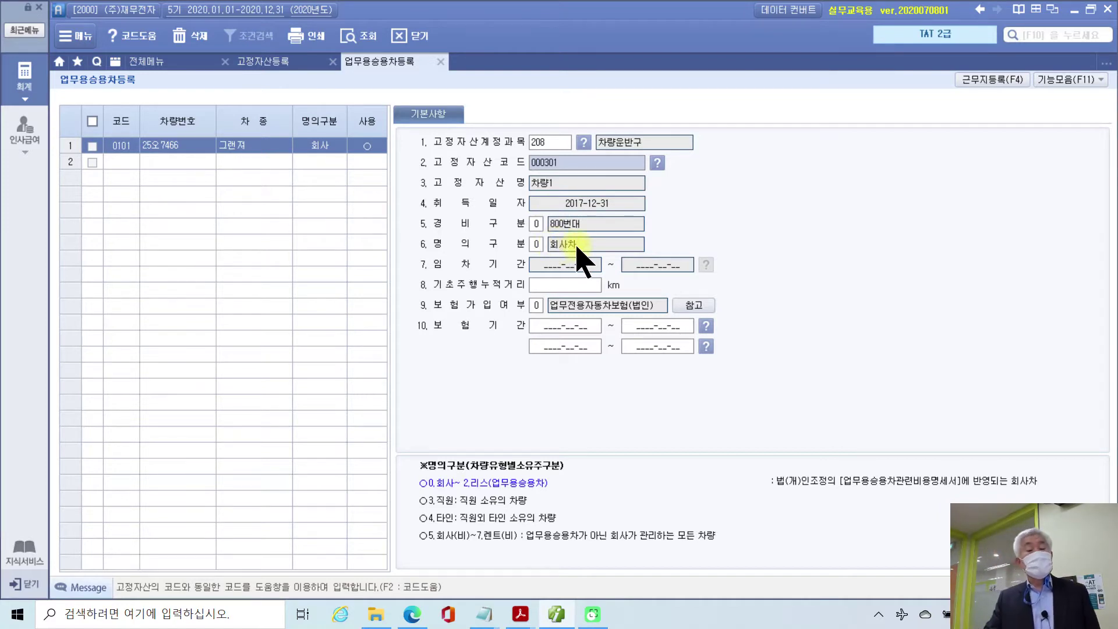
Set the 기초주행누적거리 of vehicle 0101 to 200 km and its 보험가입여부 to 0.업무전용자동차보험(법인).
left_click(554, 289)
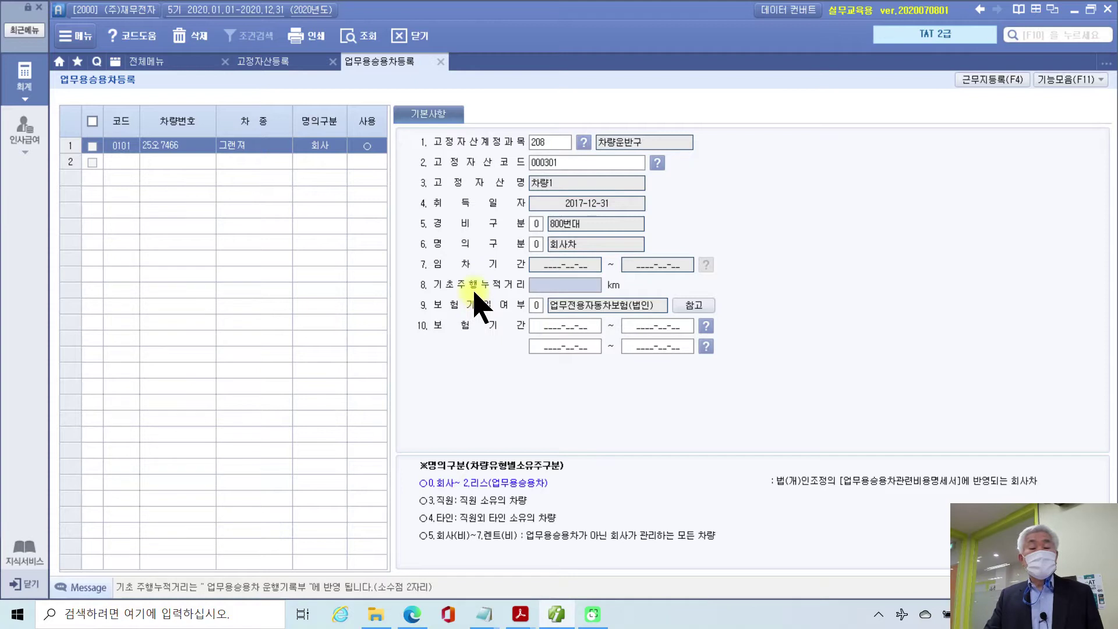
left_click(566, 285)
type("200")
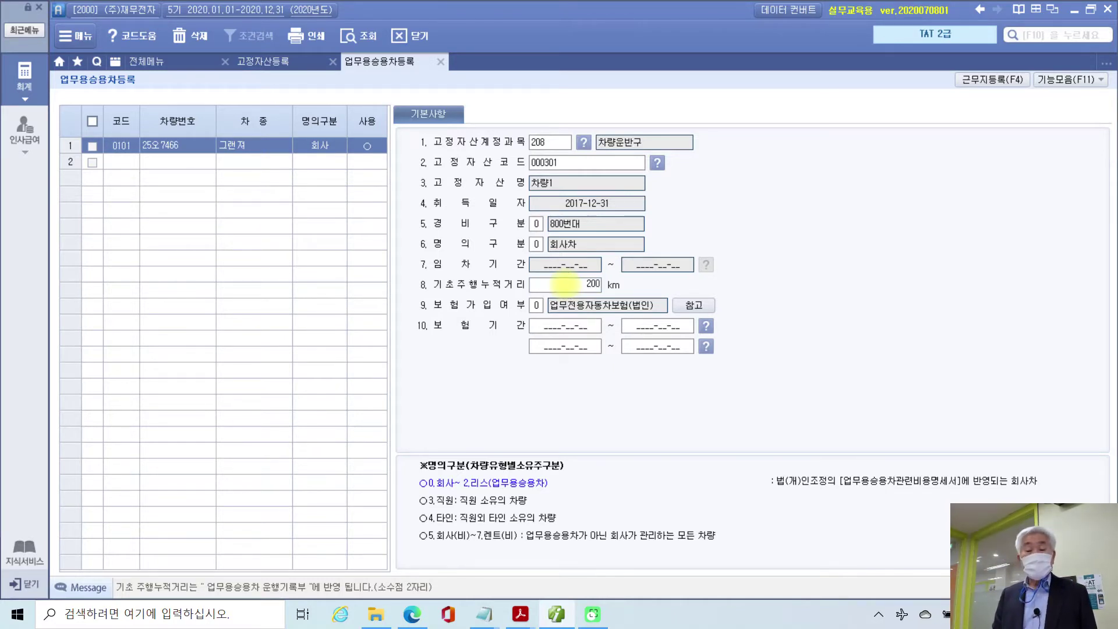
key("Return")
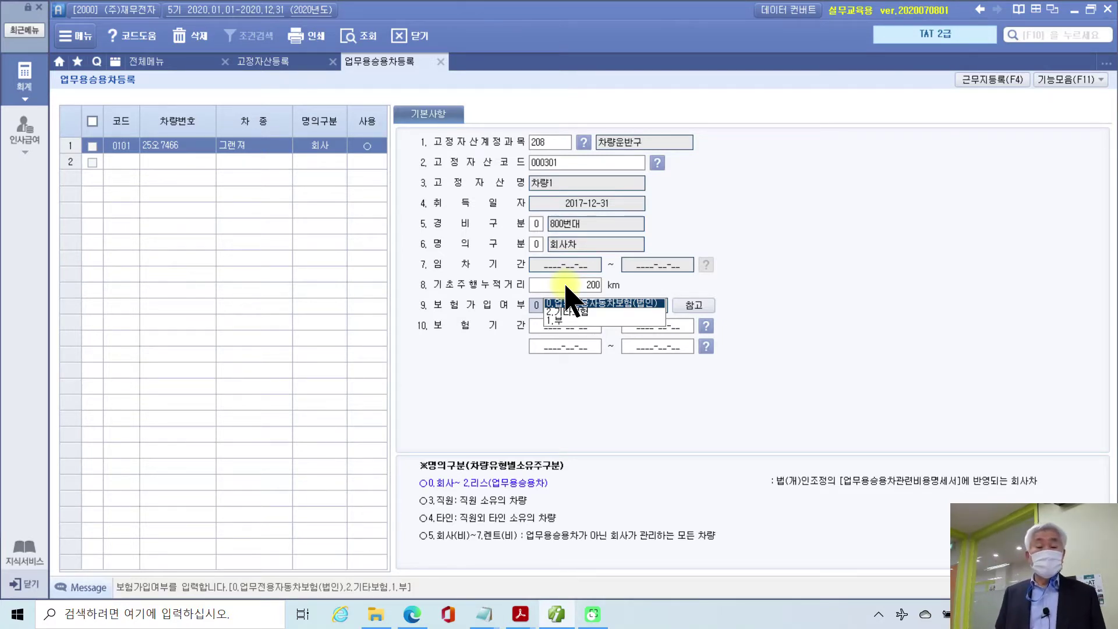
left_click(570, 303)
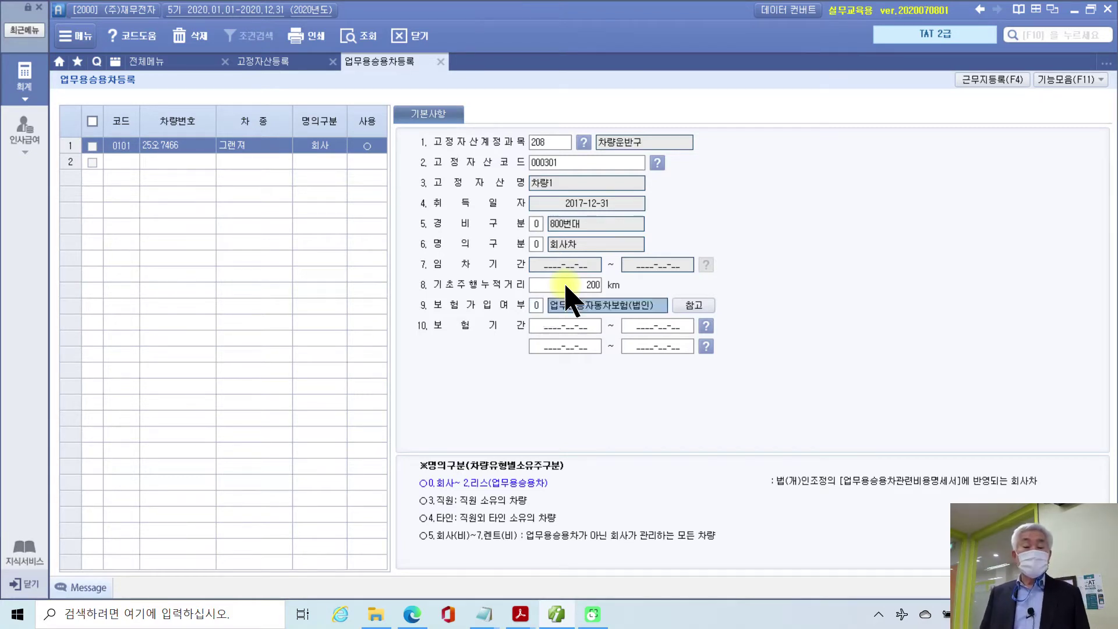
key("Return")
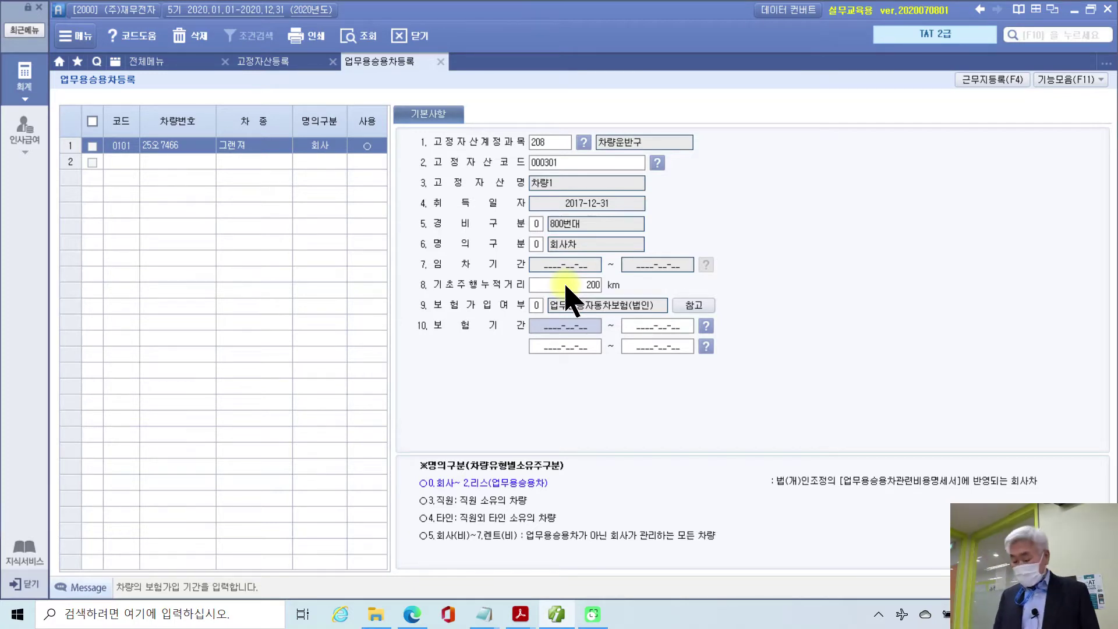
Enter 2019-12-31 to 2020-12-31 as the 보험기간 of vehicle 0101.
type("2019-")
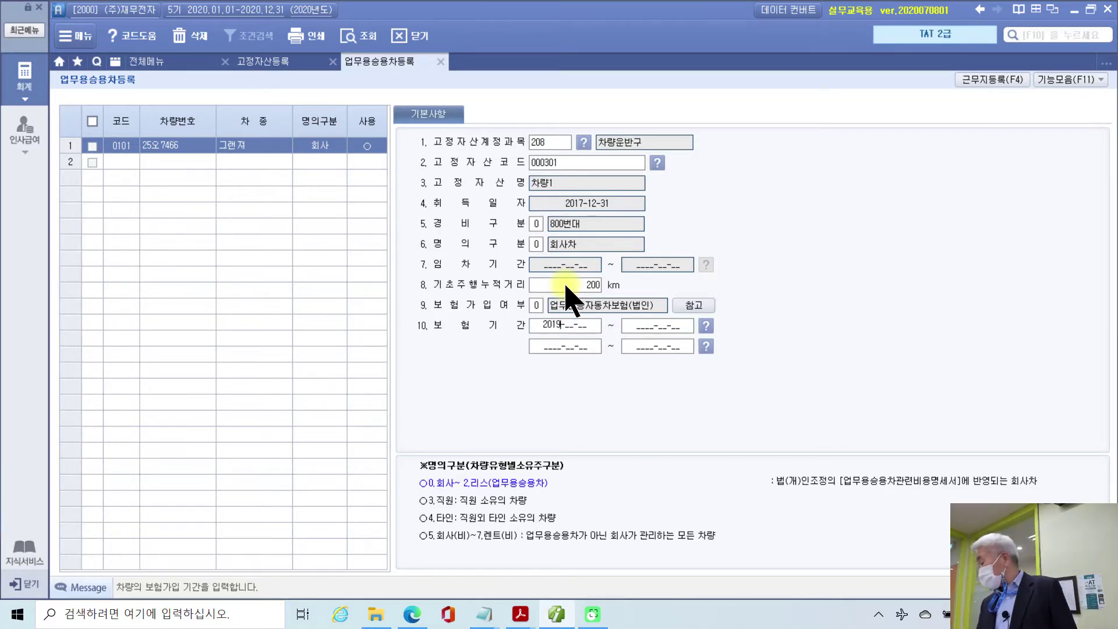
type("12-31")
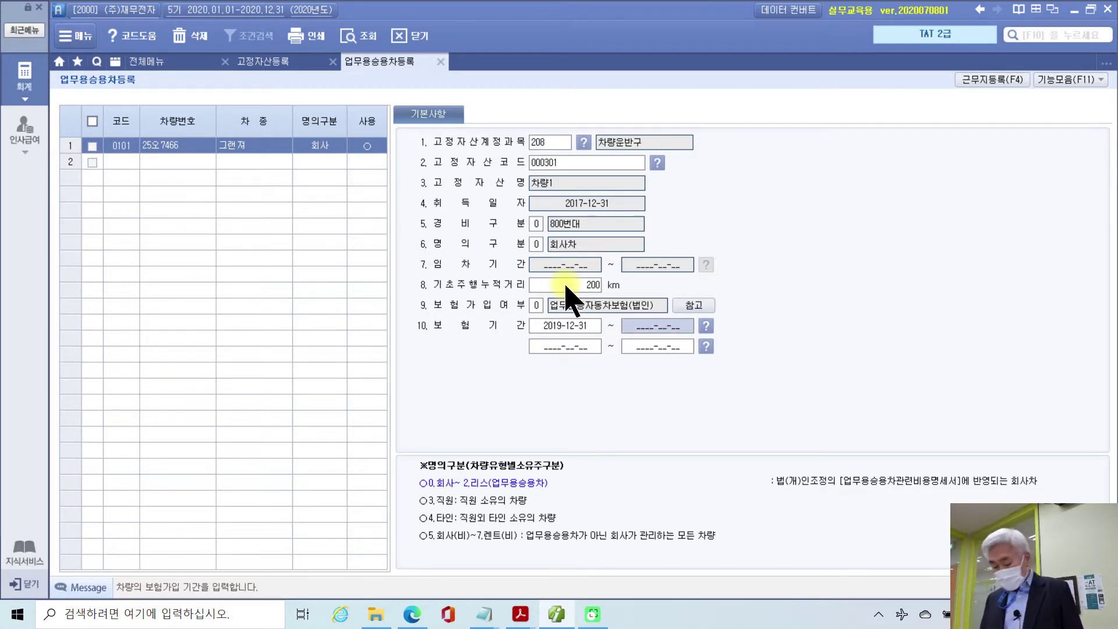
type(" ~ 2020-")
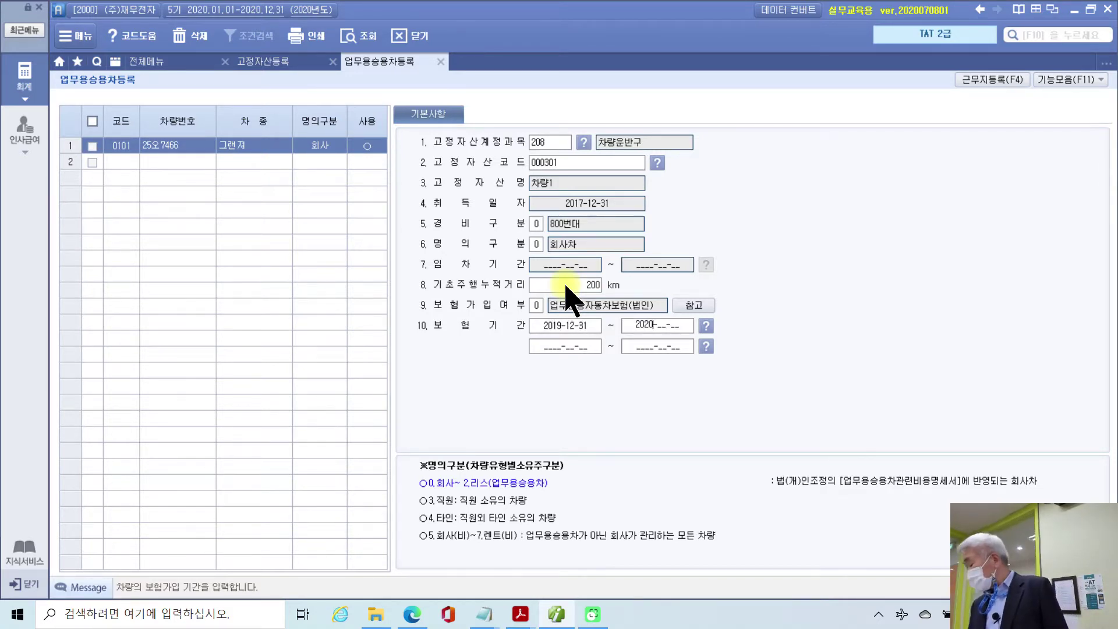
type("12-31")
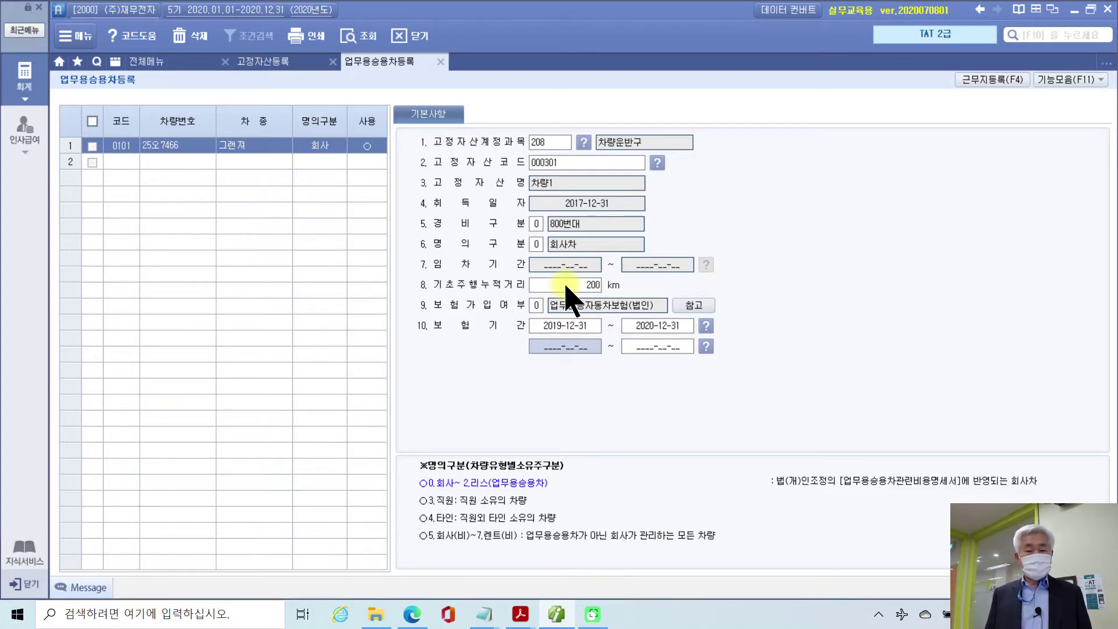
Finish the record of vehicle 0101 with the second 보험기간 left blank and move to the next vehicle row.
key("Return")
key("Return")
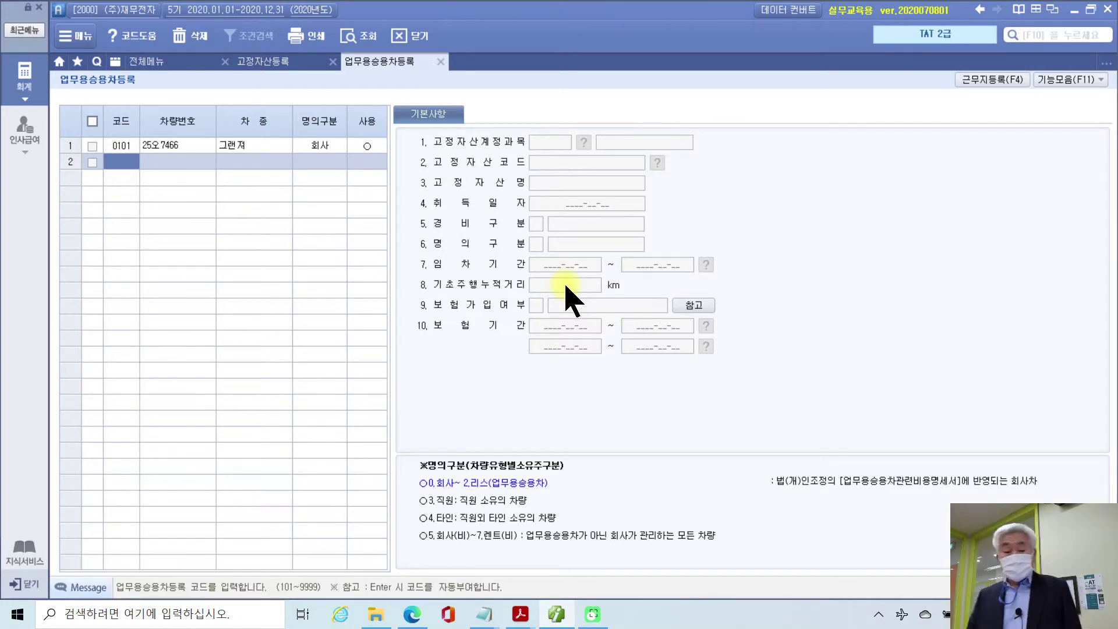
Switch to the textbook PDF 2부 1장(271~332)0227.pdf in Acrobat Reader and review the 업무용승용차등록 수행 결과 and 수행 tip on pages 281–282.
mouse_move(518, 612)
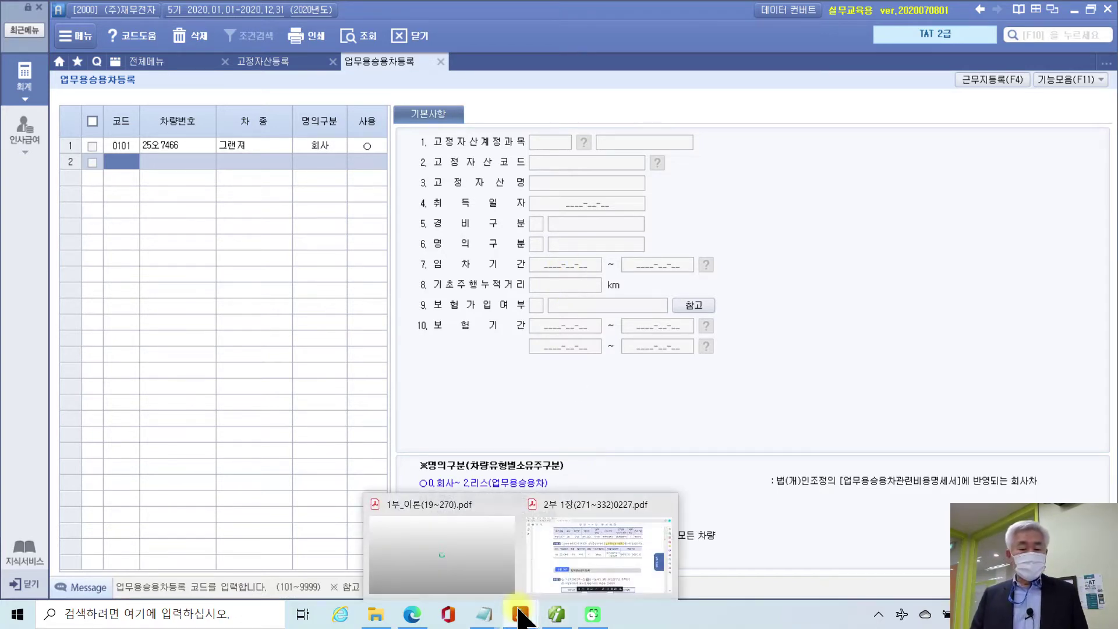
left_click(603, 524)
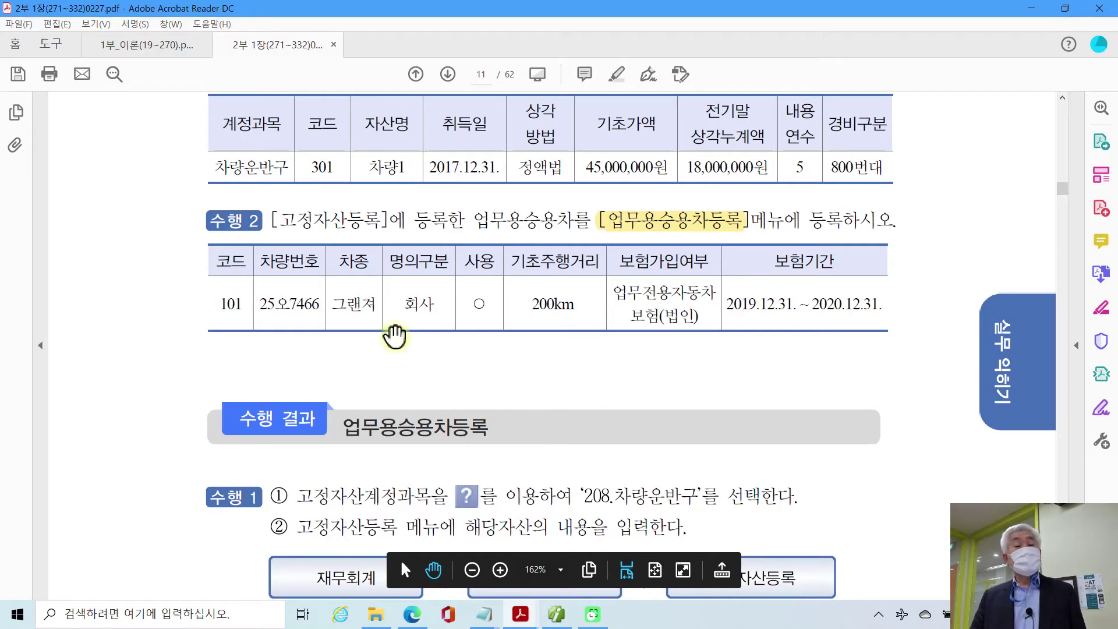
scroll(395, 335, "up", 1)
scroll(393, 329, "down", 4)
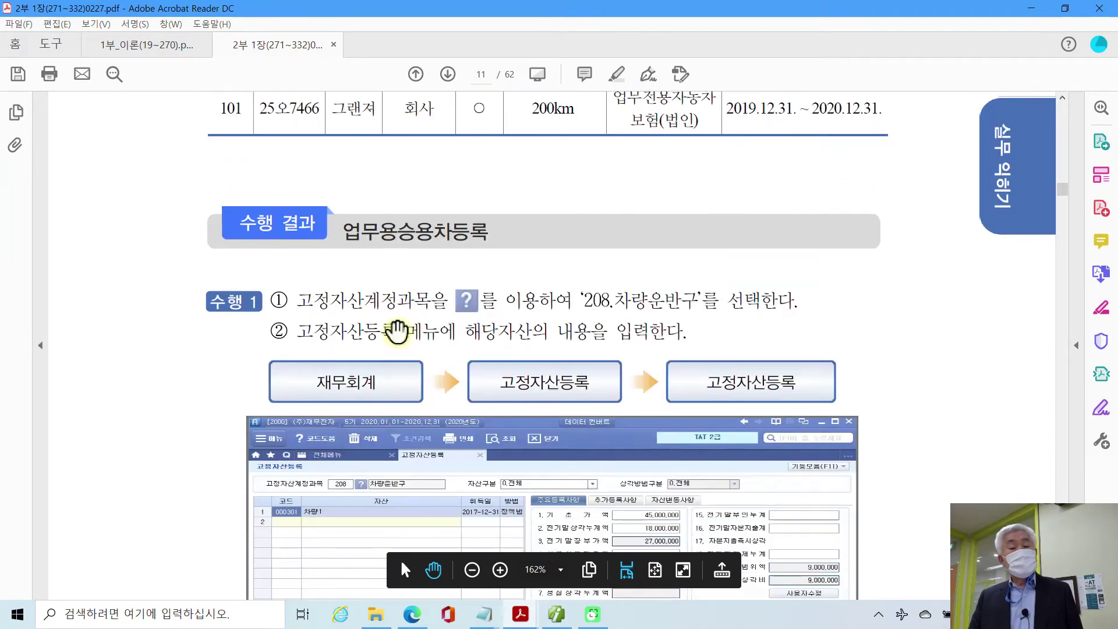
scroll(356, 312, "down", 3)
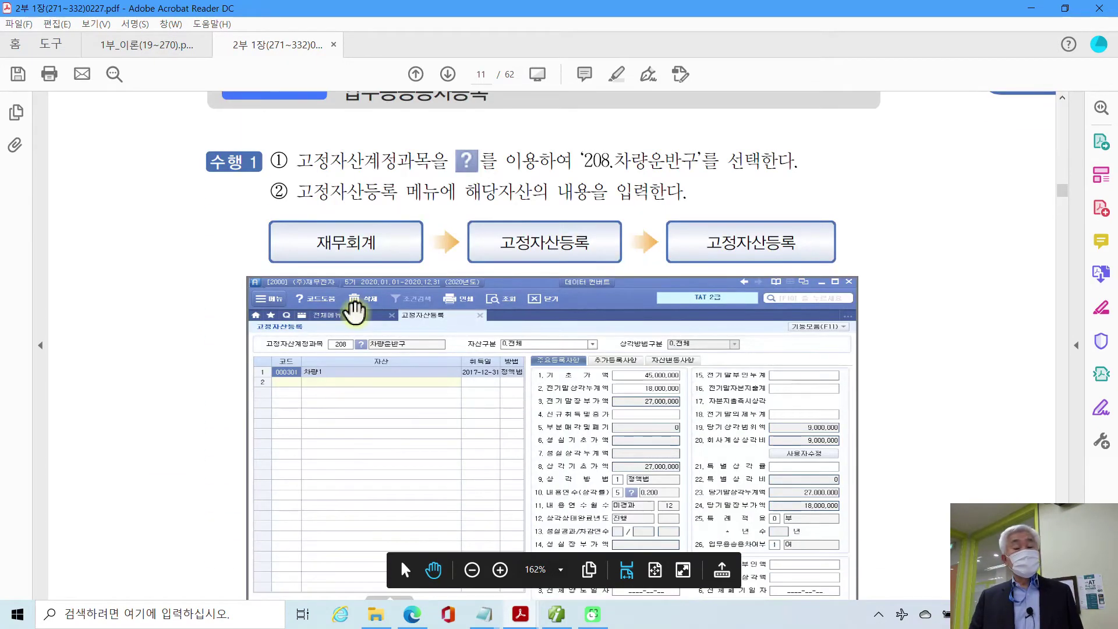
scroll(224, 300, "down", 3)
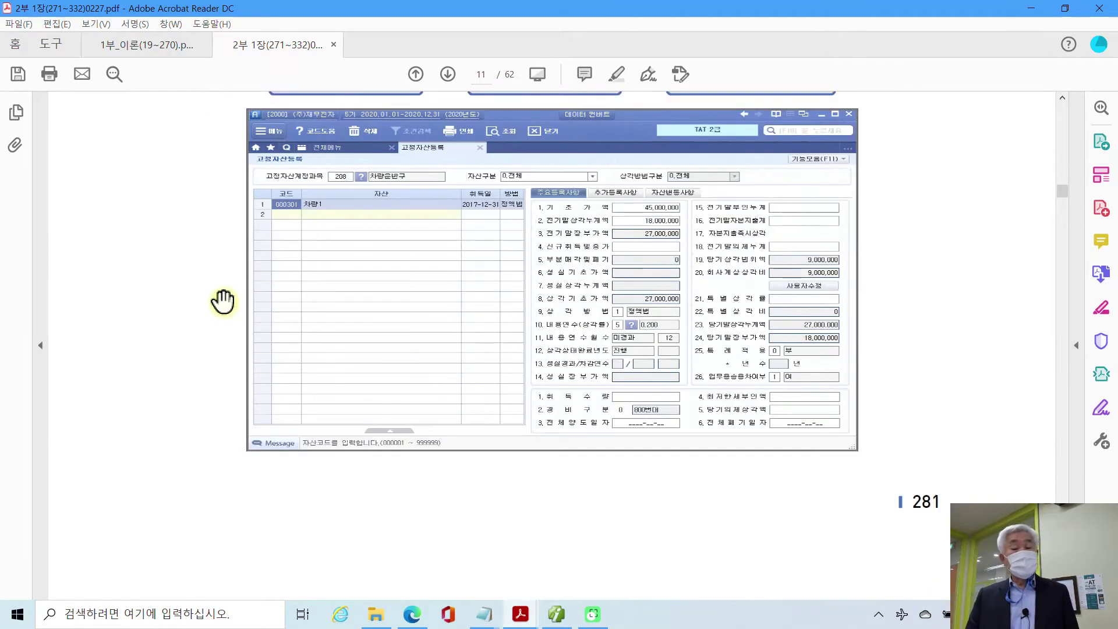
scroll(223, 301, "down", 10)
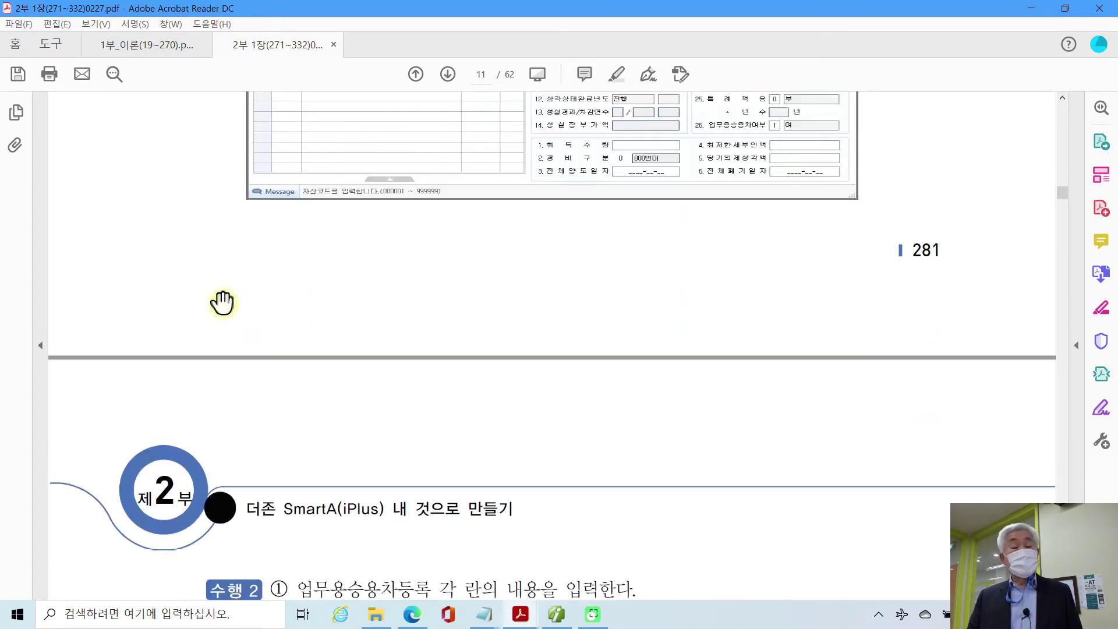
scroll(223, 302, "down", 4)
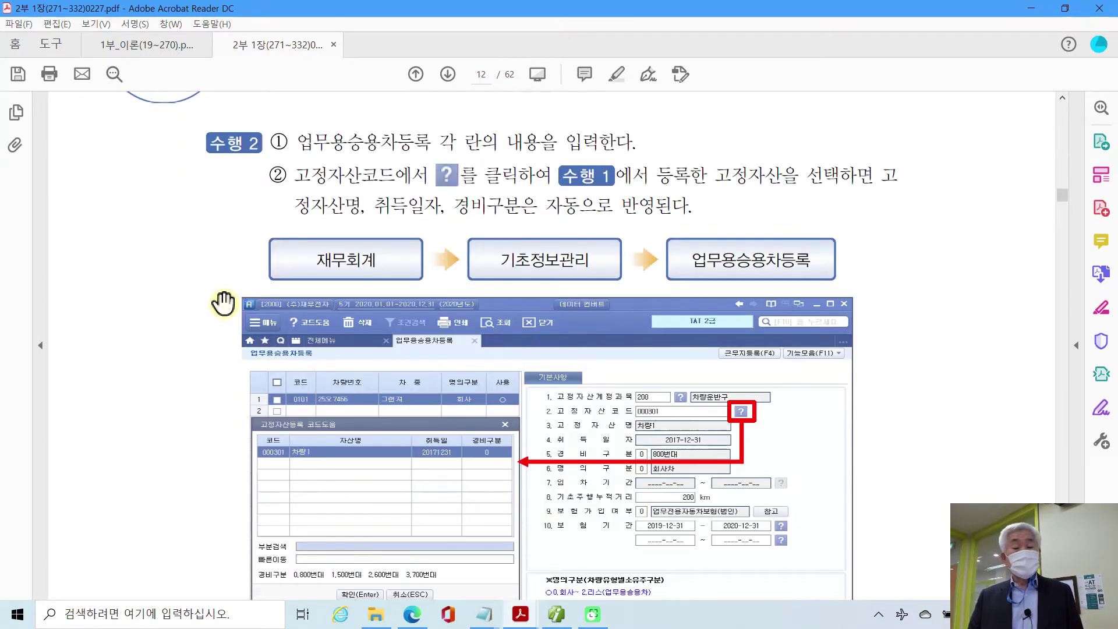
scroll(224, 303, "down", 2)
scroll(224, 302, "down", 4)
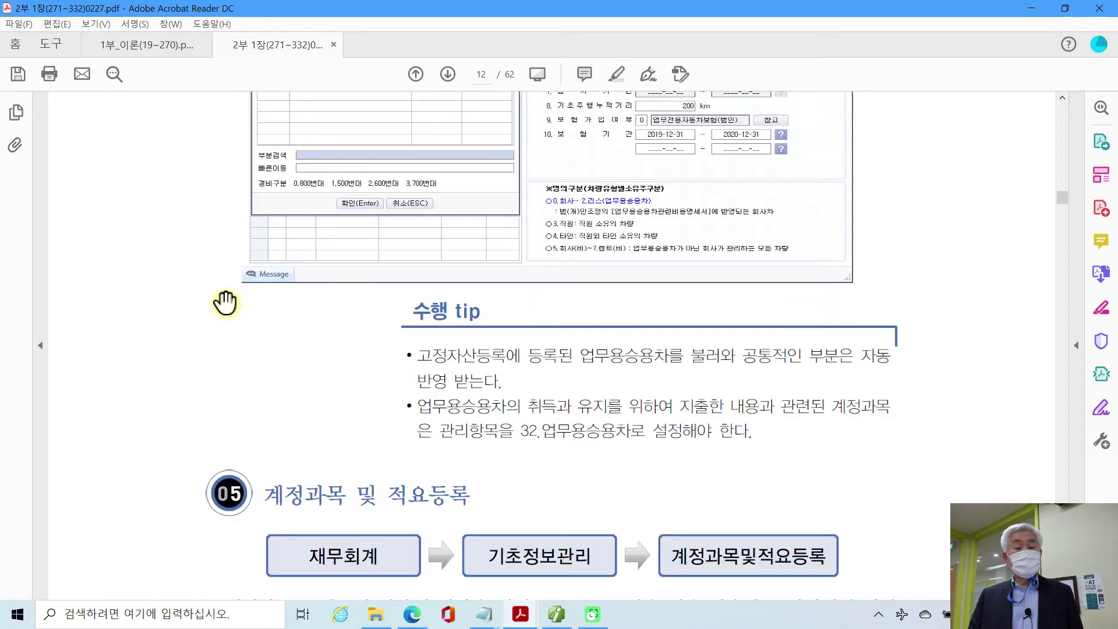
scroll(225, 303, "down", 1)
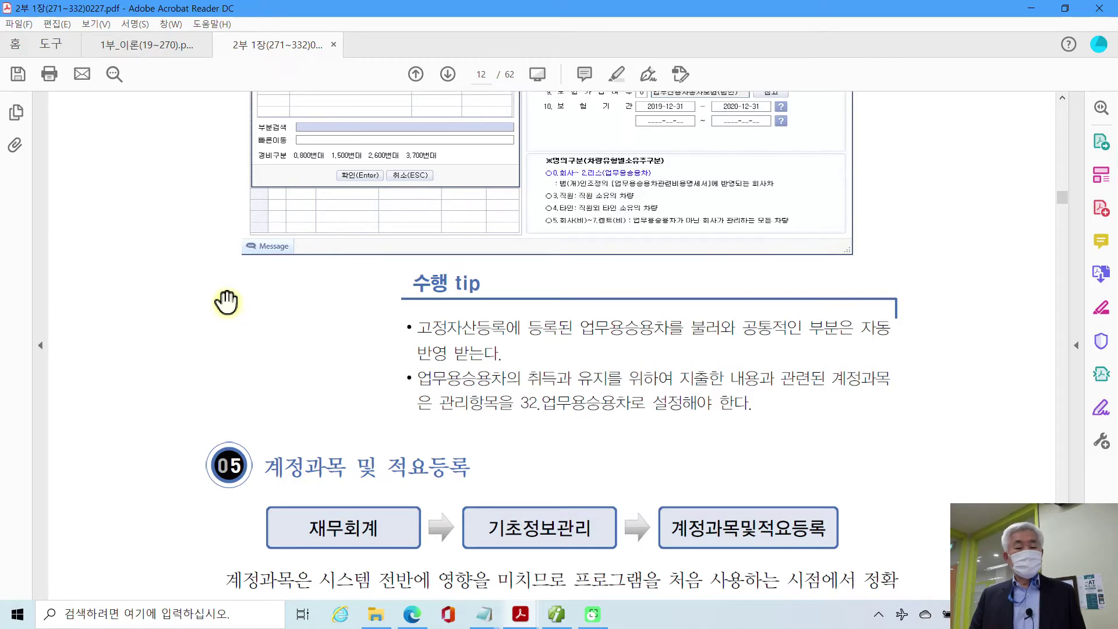
scroll(411, 331, "down", 1)
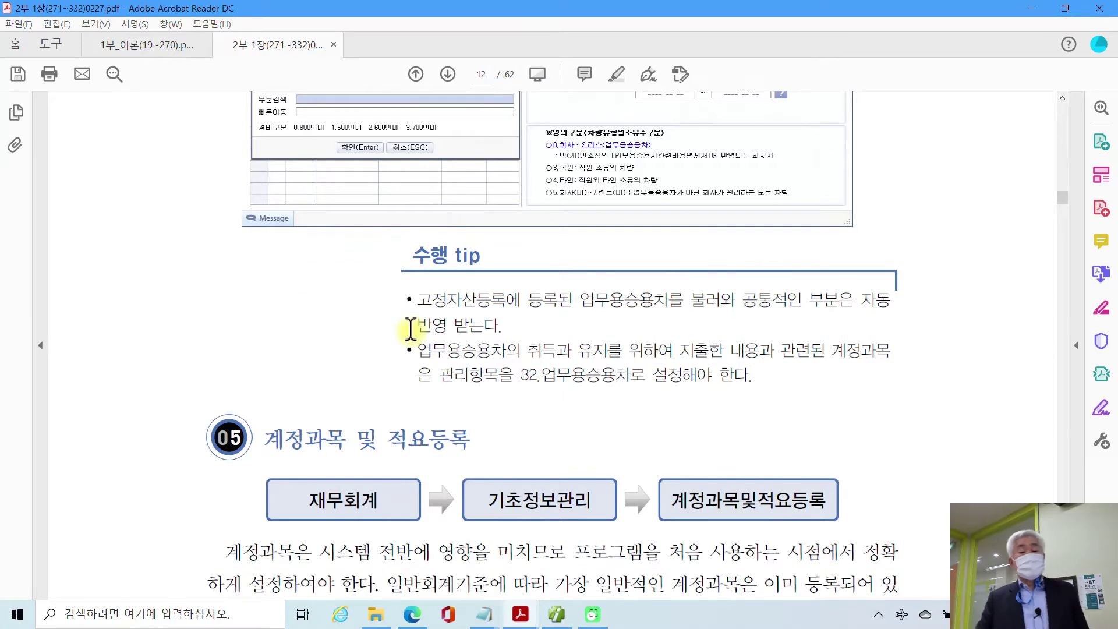
scroll(411, 330, "down", 1)
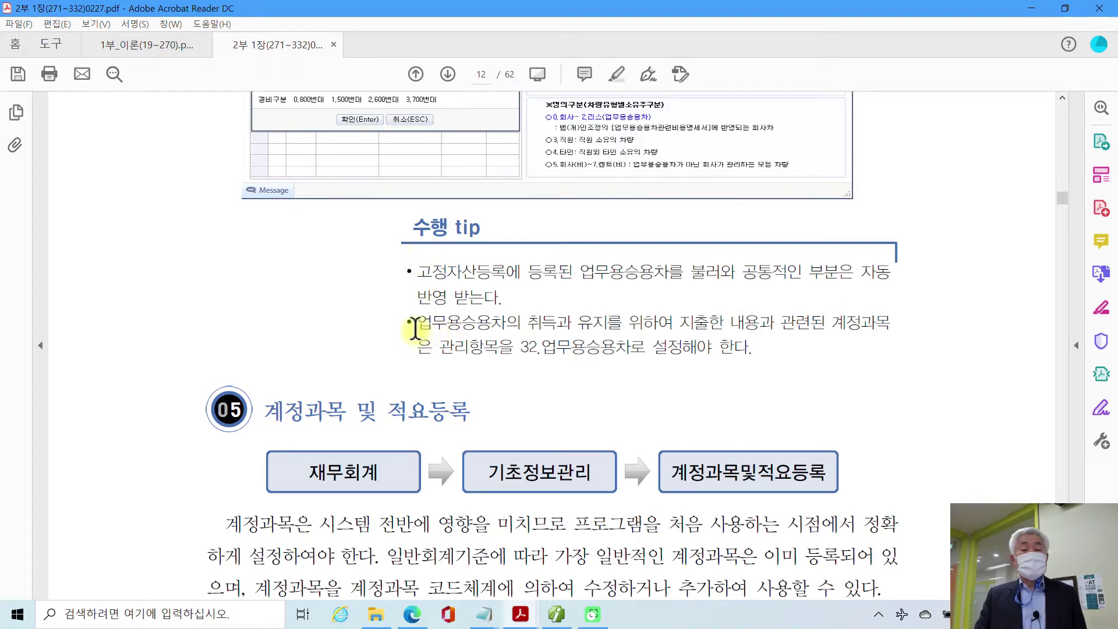
Highlight the phrase "계정과목은 관리항목을 32.업무용승용차로 설정해야" in the second bullet of the 수행 tip.
left_click_drag(416, 322, 675, 320)
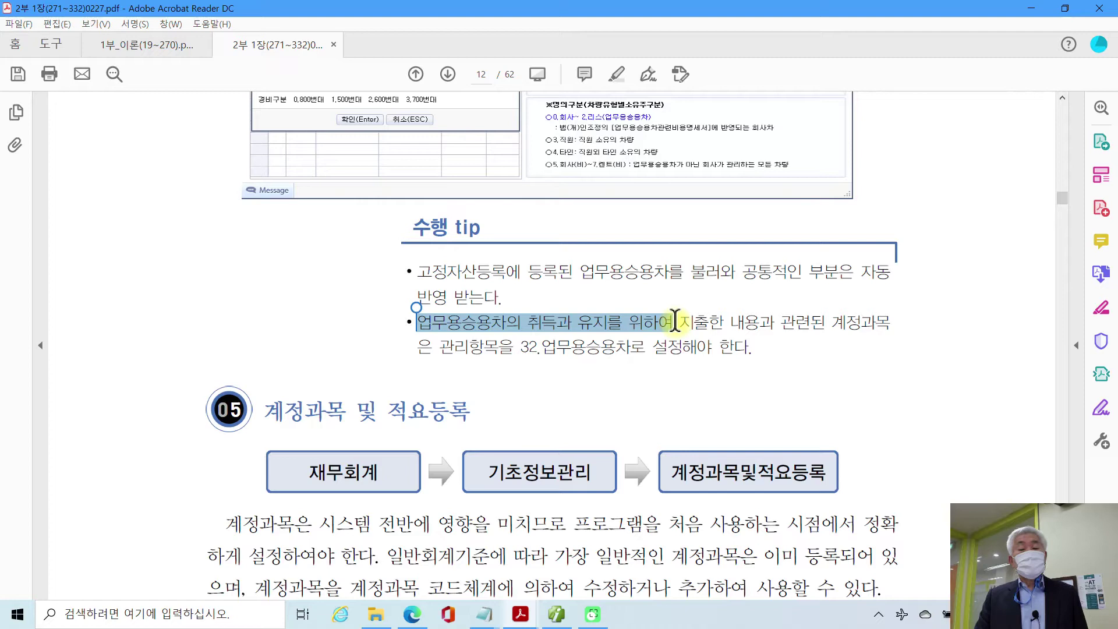
left_click(832, 322)
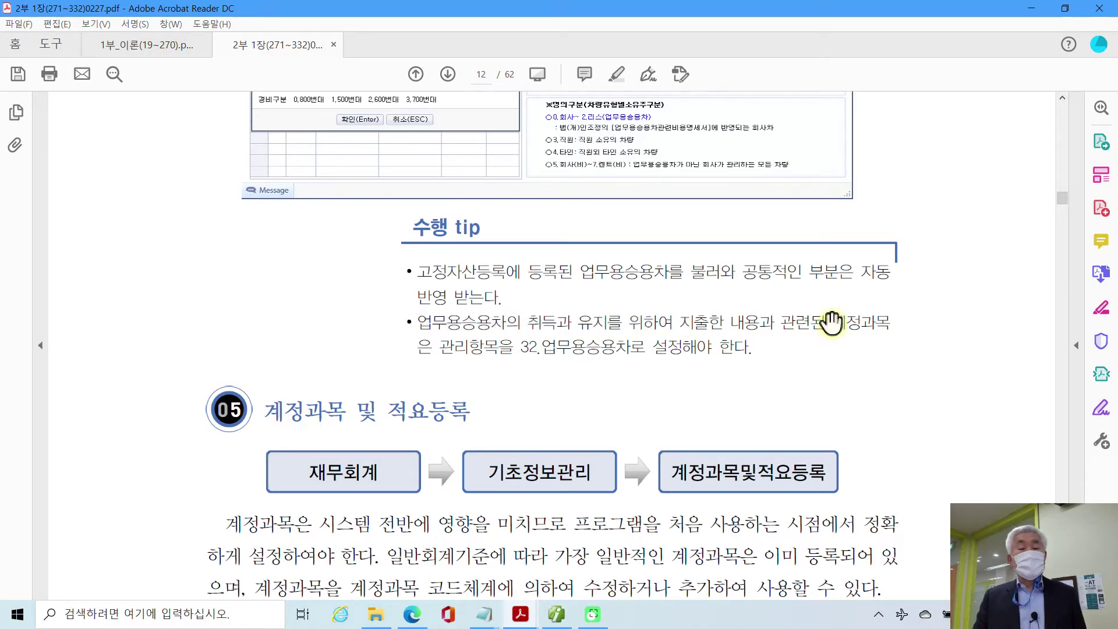
left_click_drag(832, 322, 707, 352)
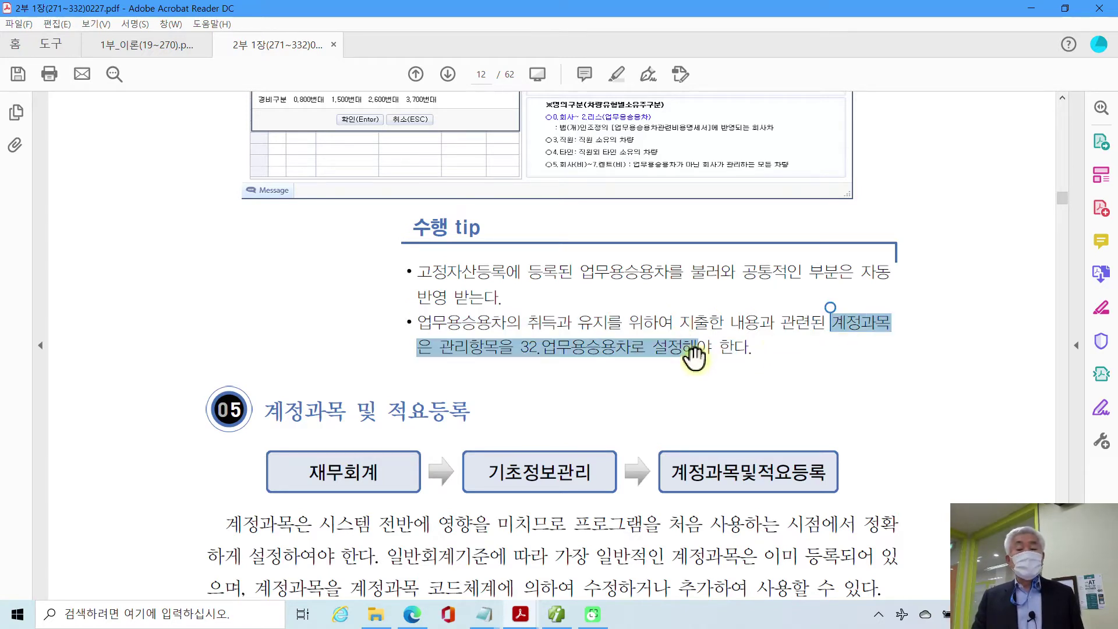
right_click(707, 352)
left_click(694, 395)
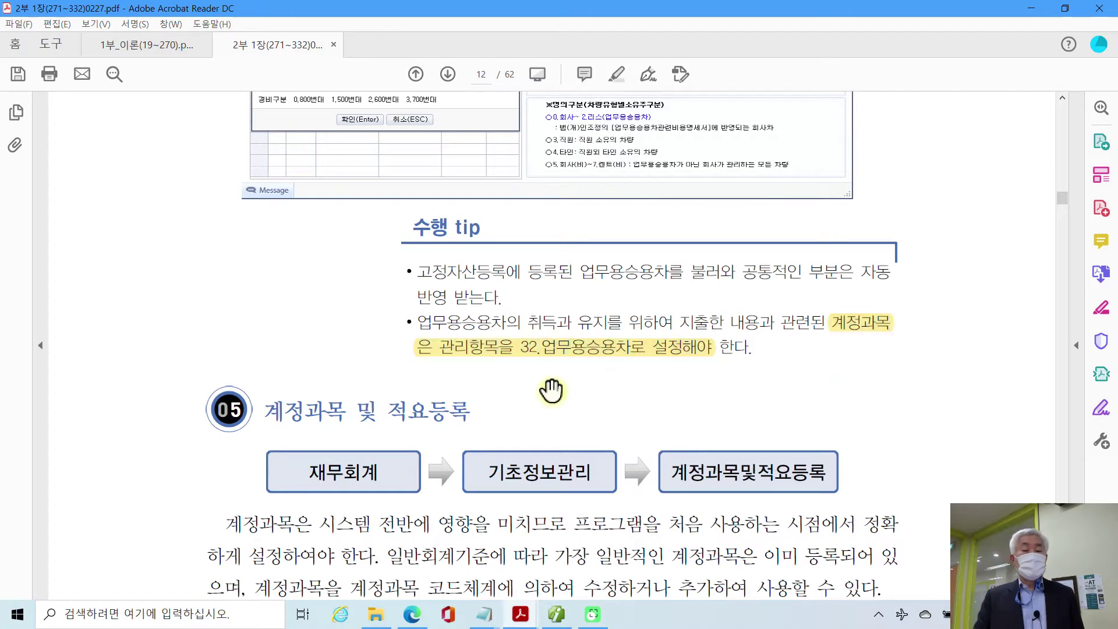
Read the introduction to section 05 계정과목 및 적요등록 on page 282 and preview its 수행 내용 on the following page.
scroll(552, 387, "down", 4)
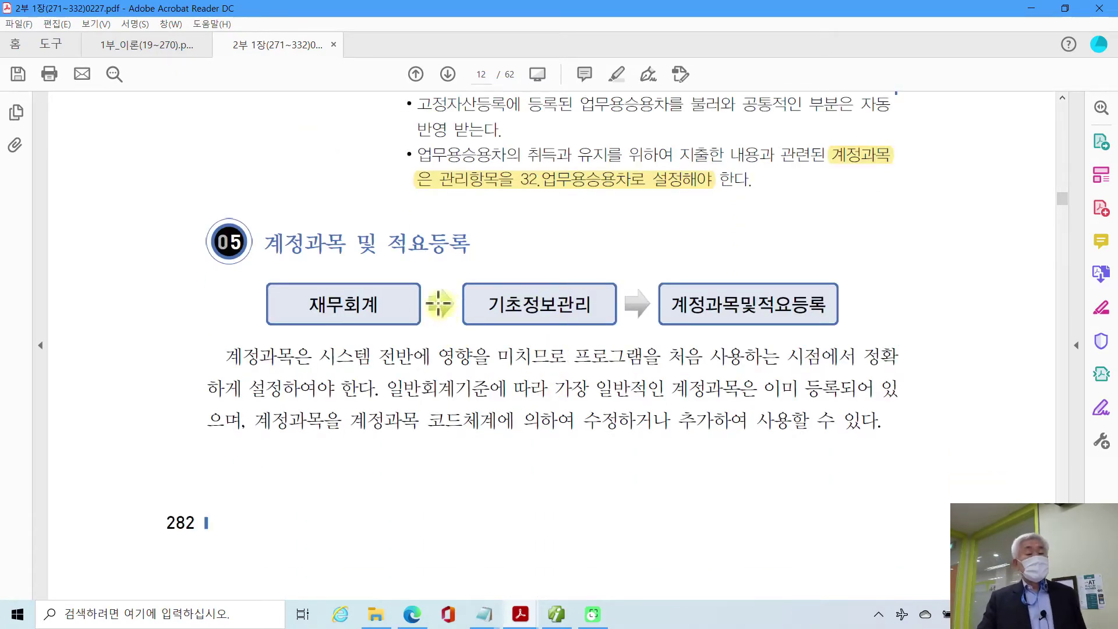
scroll(280, 310, "down", 3)
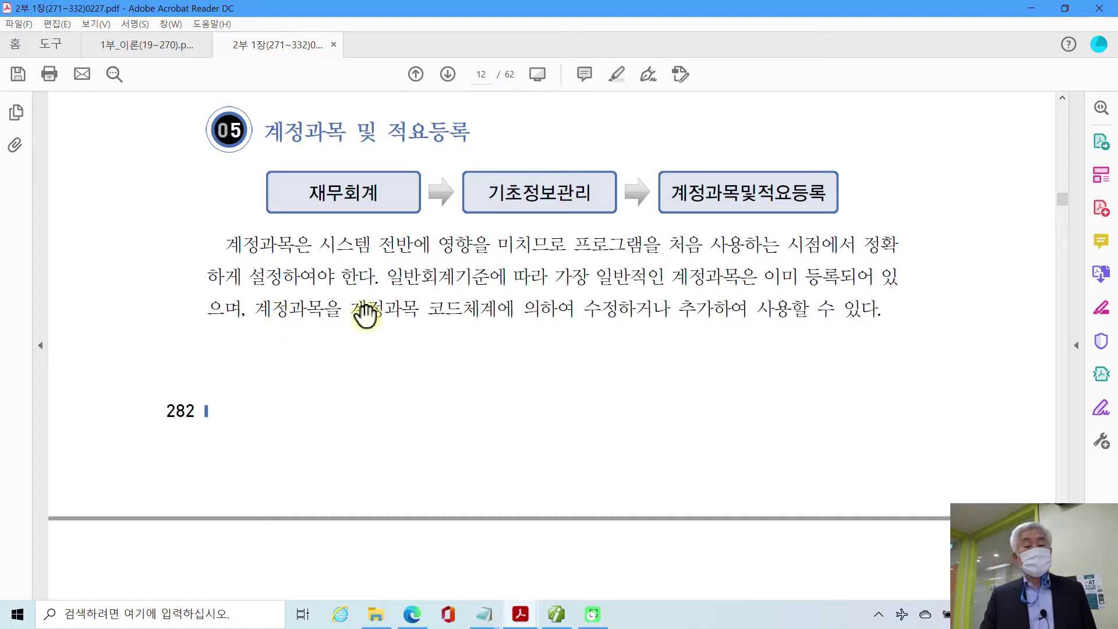
scroll(363, 314, "down", 10)
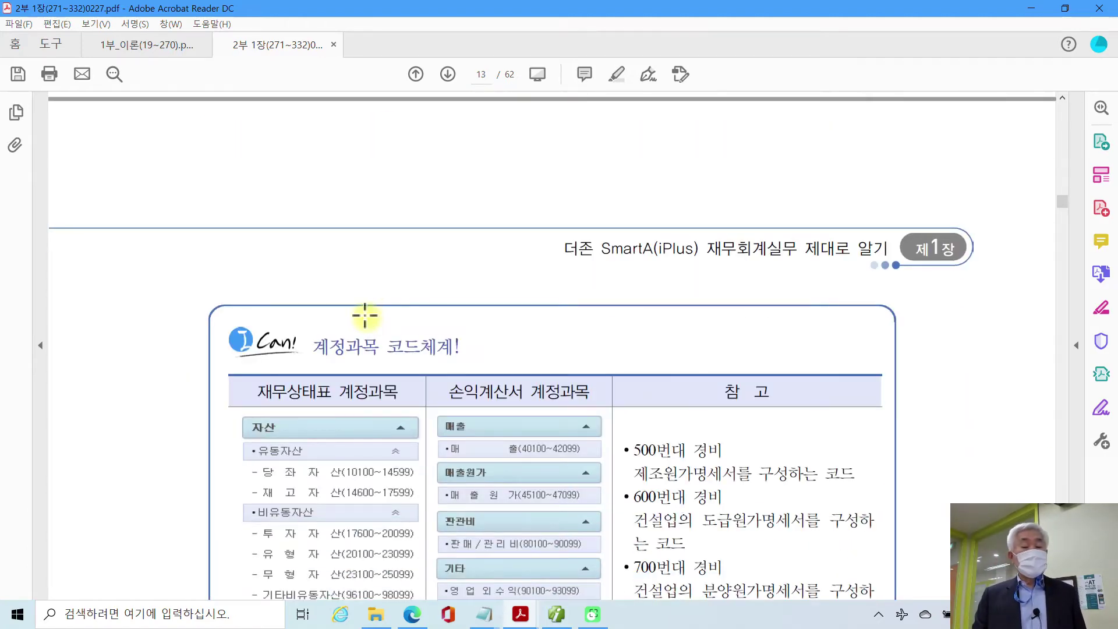
scroll(365, 315, "down", 12)
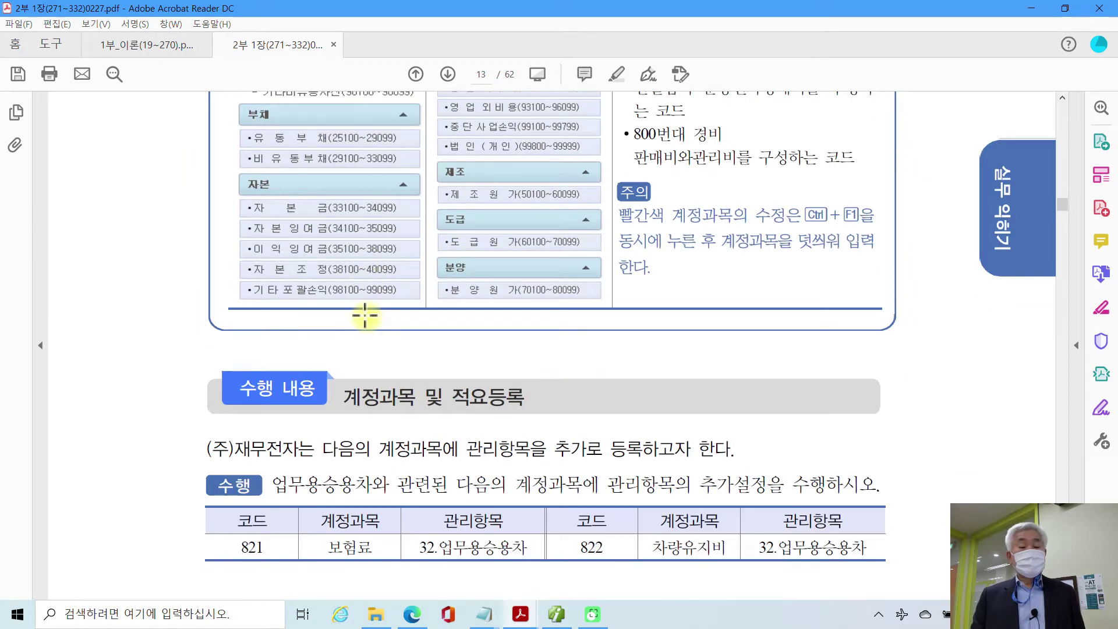
scroll(365, 315, "up", 12)
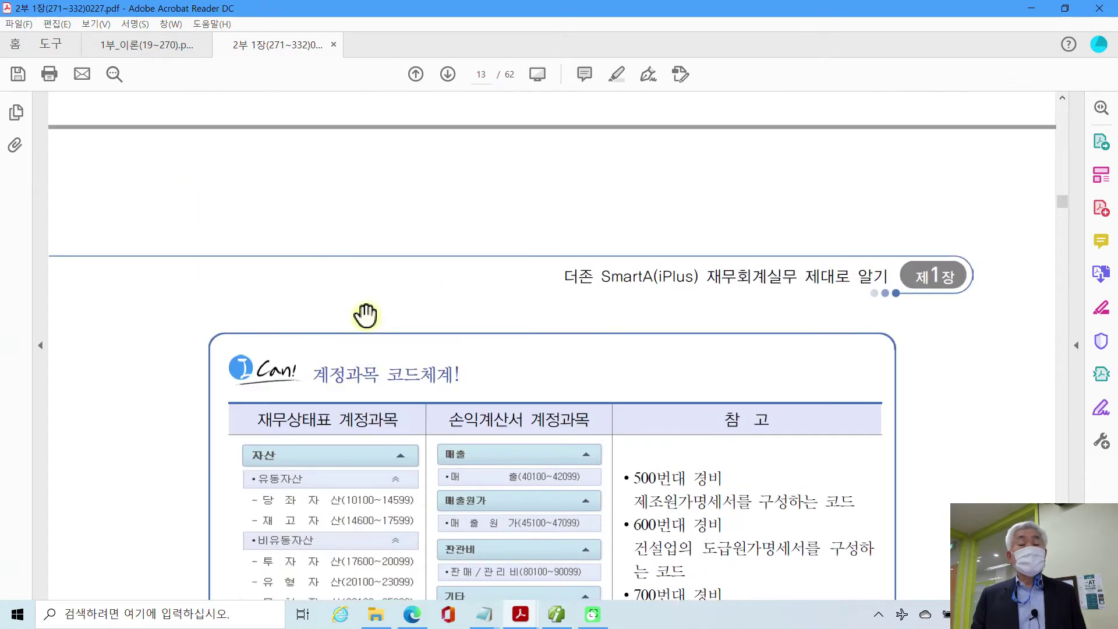
scroll(365, 316, "up", 10)
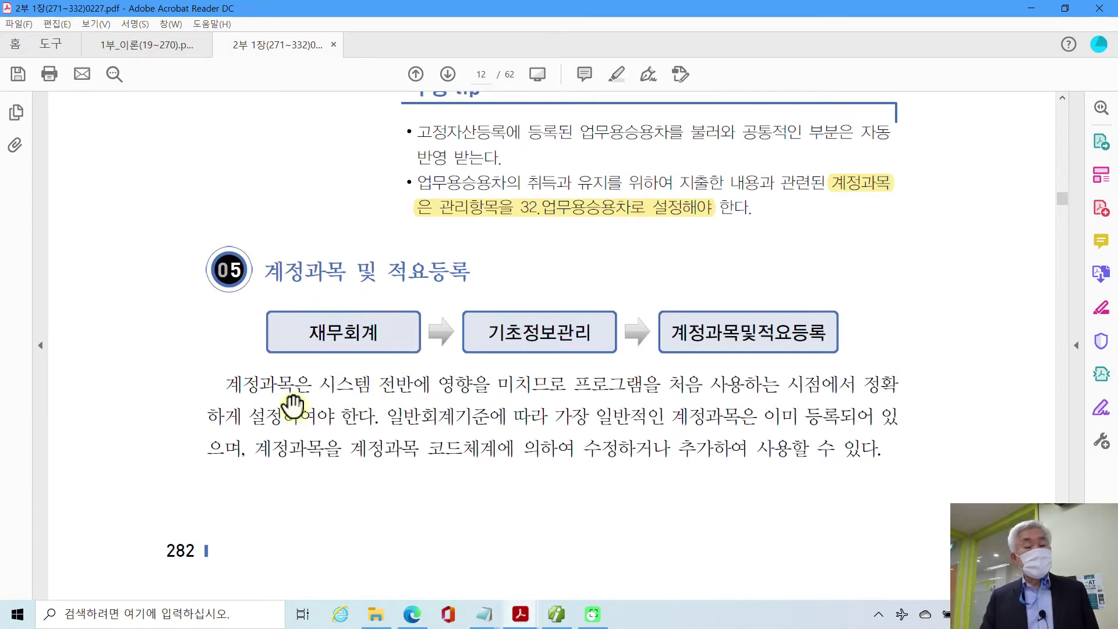
scroll(203, 413, "down", 1)
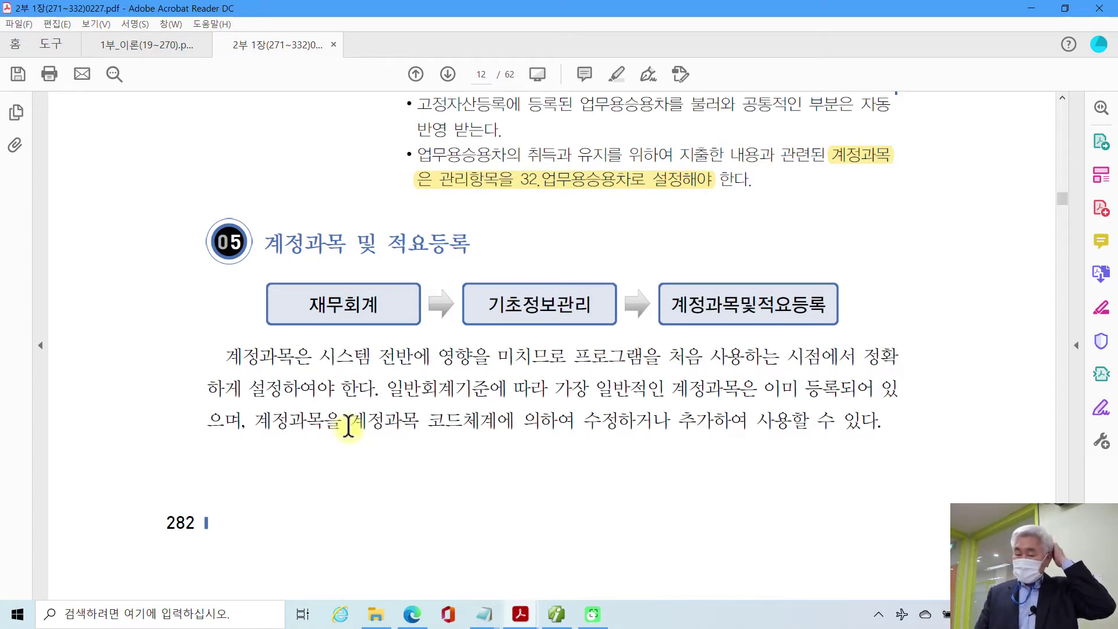
Examine the 계정과목 코드체계 table, covering the 재무상태표 and 손익계산서 code ranges and the 참고 notes on 500 to 800번대 경비.
scroll(348, 427, "down", 10)
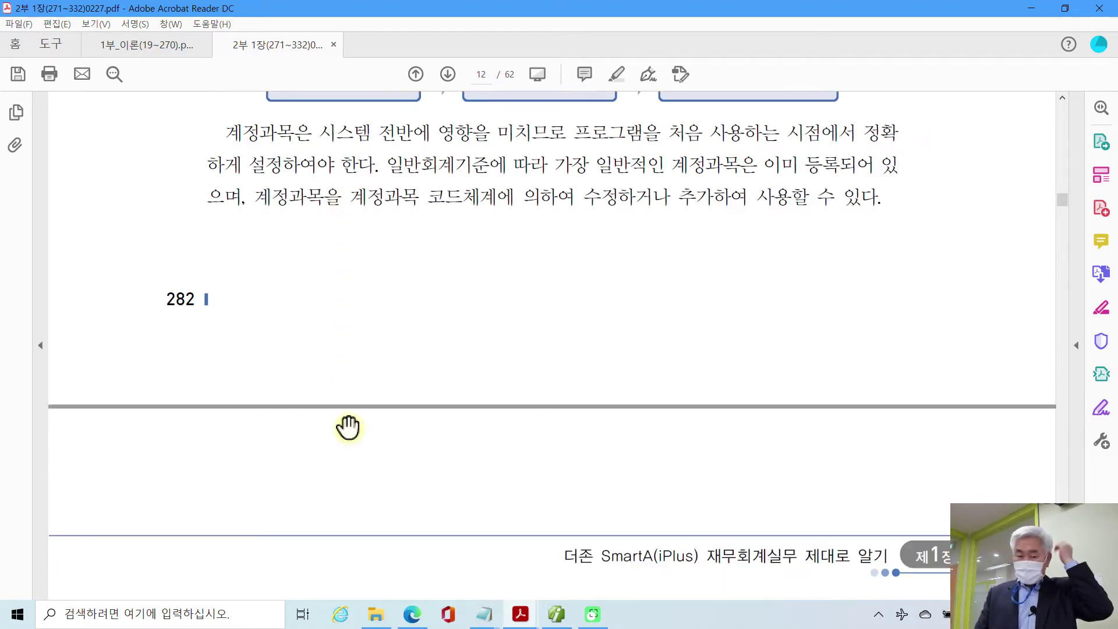
scroll(349, 427, "down", 13)
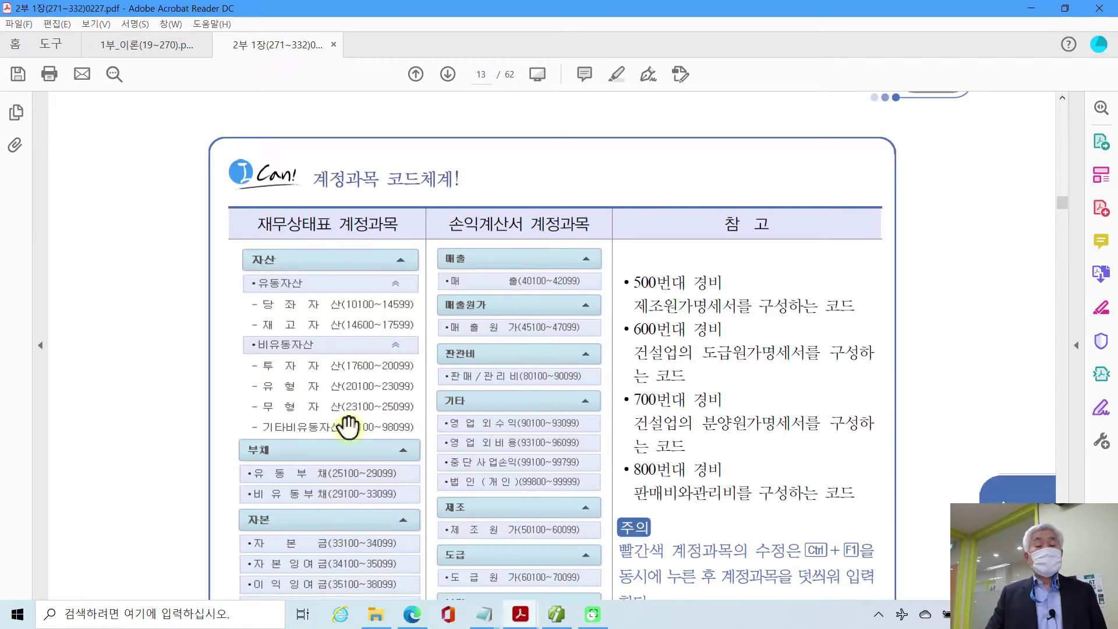
scroll(335, 323, "down", 1)
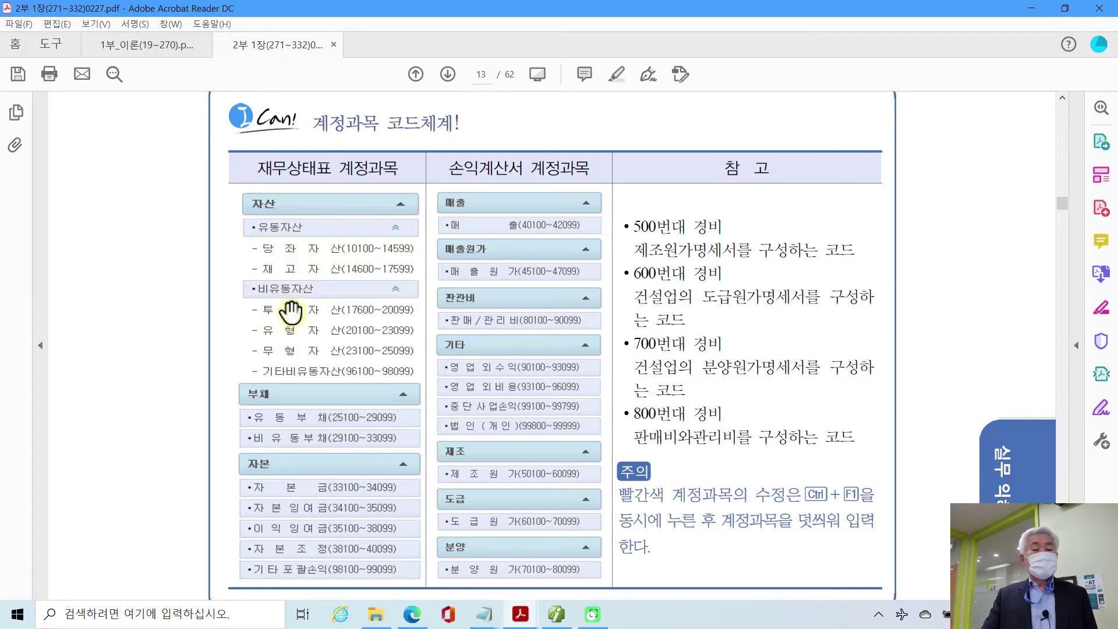
scroll(291, 372, "down", 1)
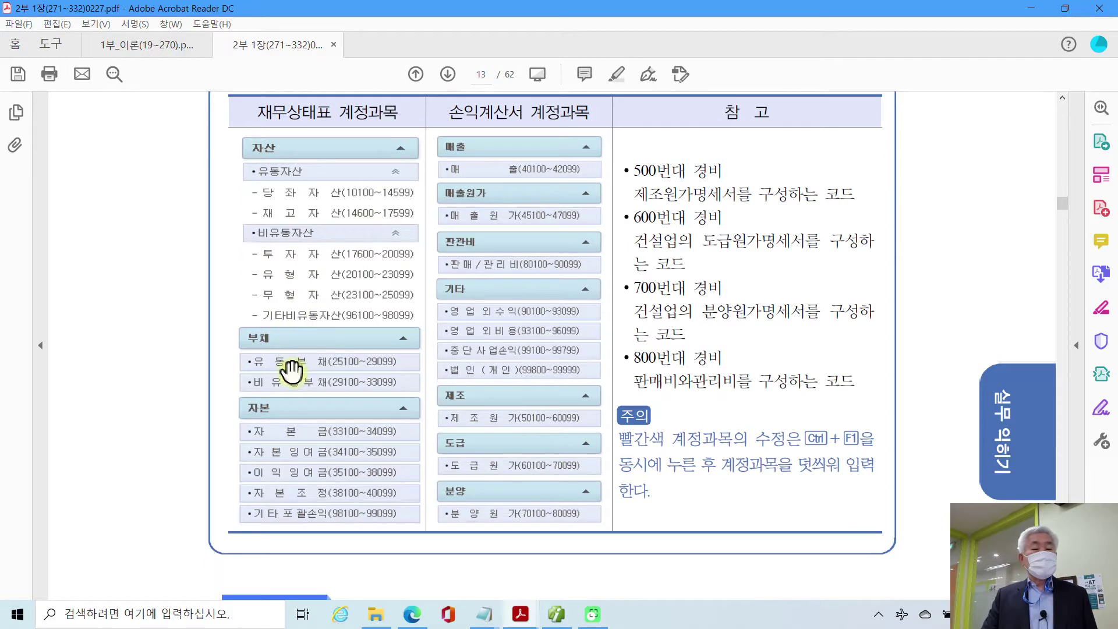
scroll(299, 328, "down", 1)
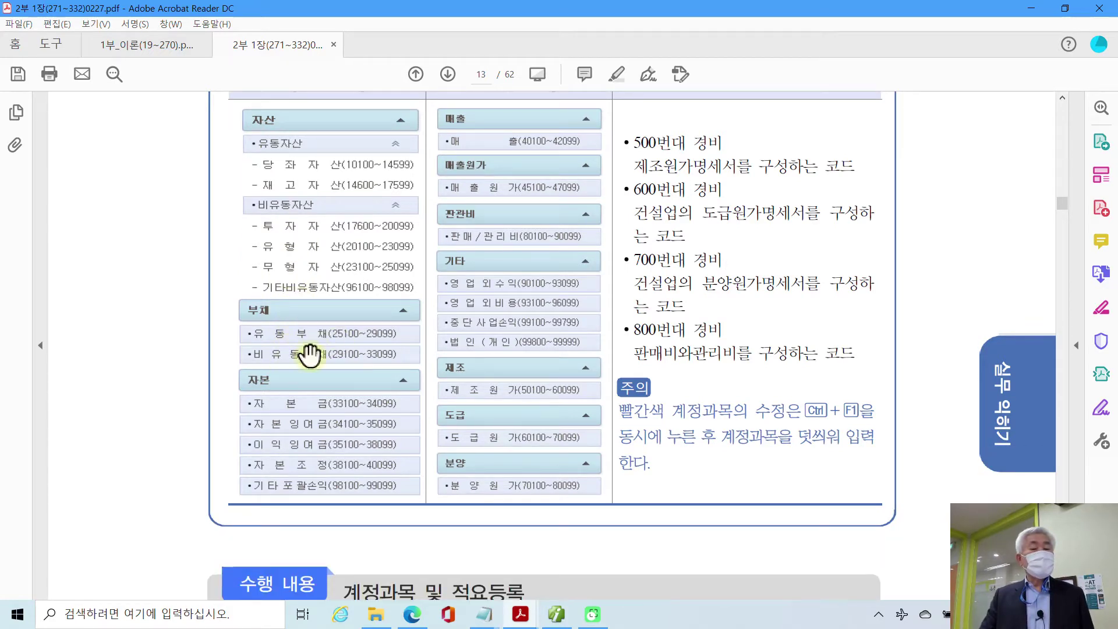
scroll(302, 354, "down", 1)
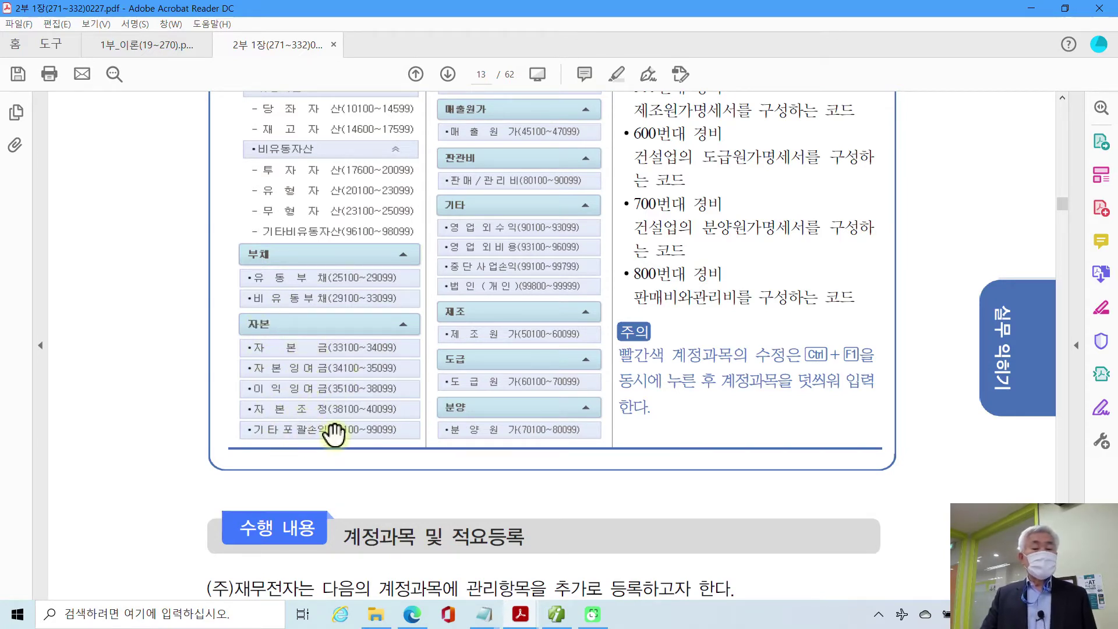
scroll(335, 434, "up", 1)
scroll(335, 434, "up", 3)
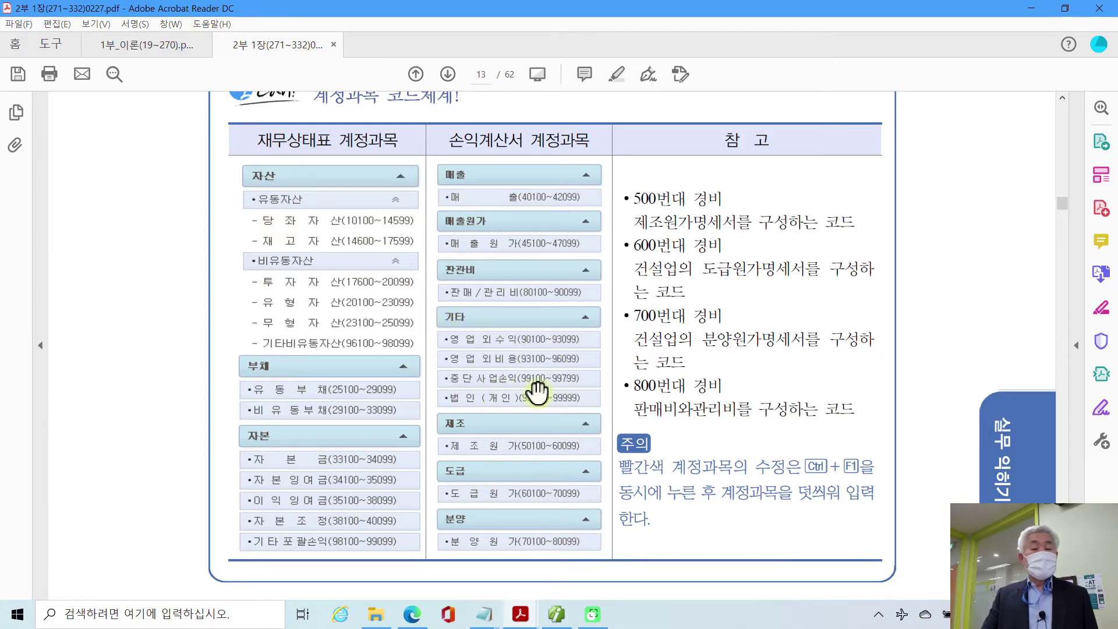
scroll(537, 392, "down", 3)
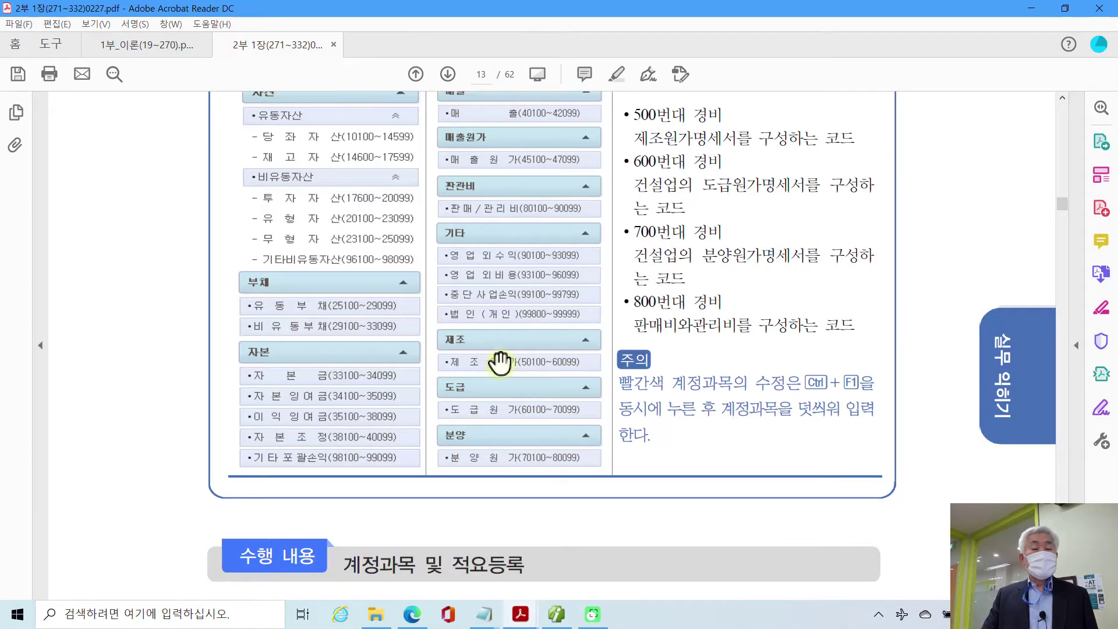
left_click(522, 371)
left_click(575, 412)
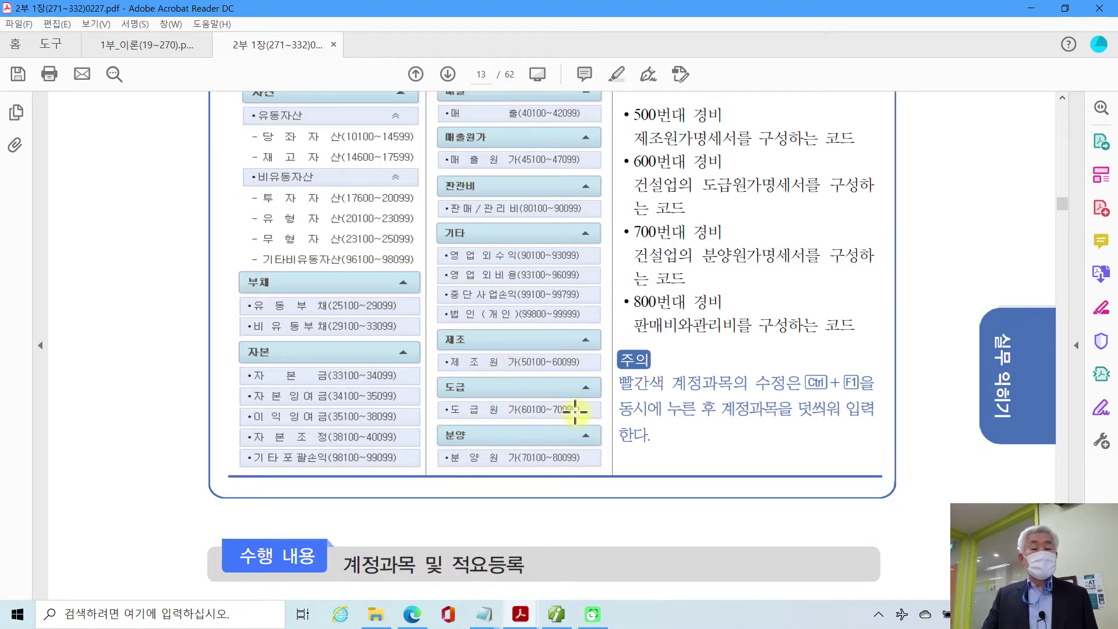
left_click(483, 451)
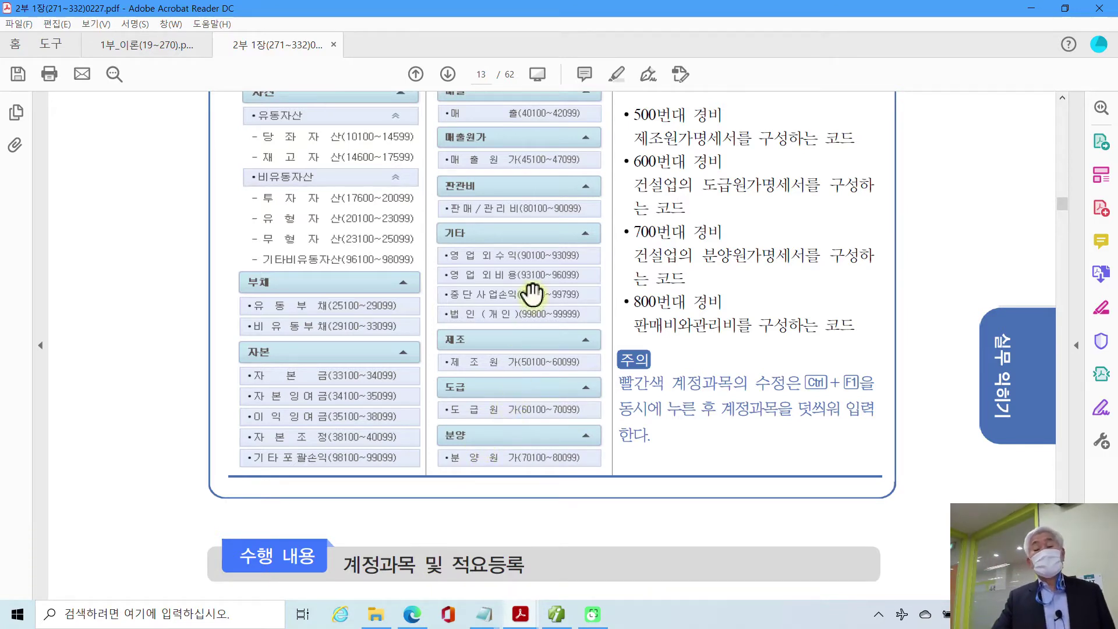
left_click(493, 375)
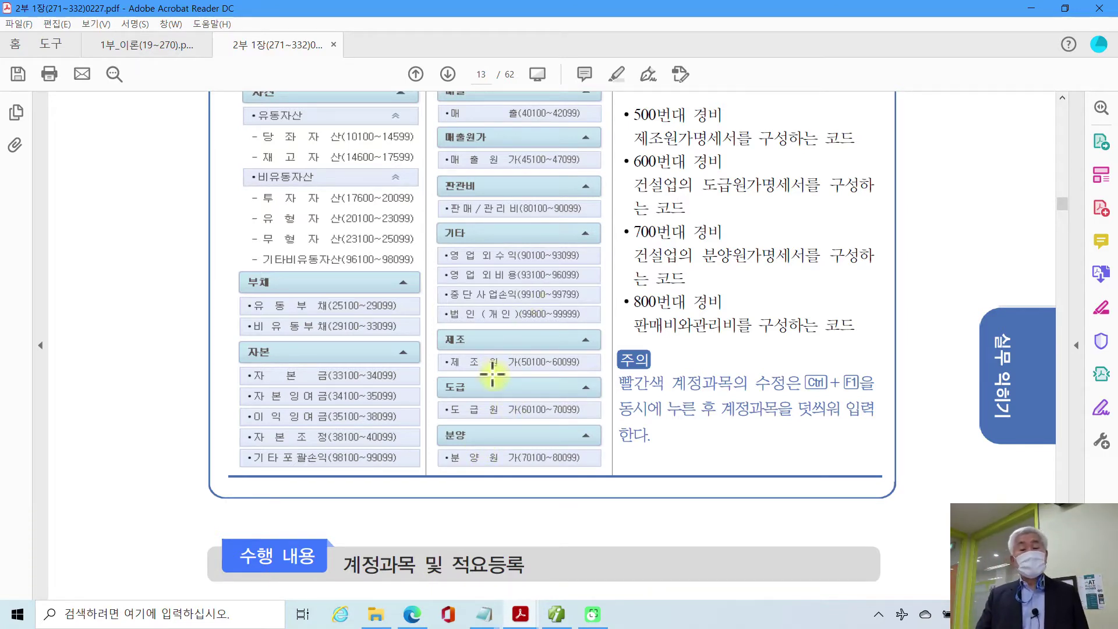
scroll(493, 375, "up", 1)
scroll(492, 374, "up", 1)
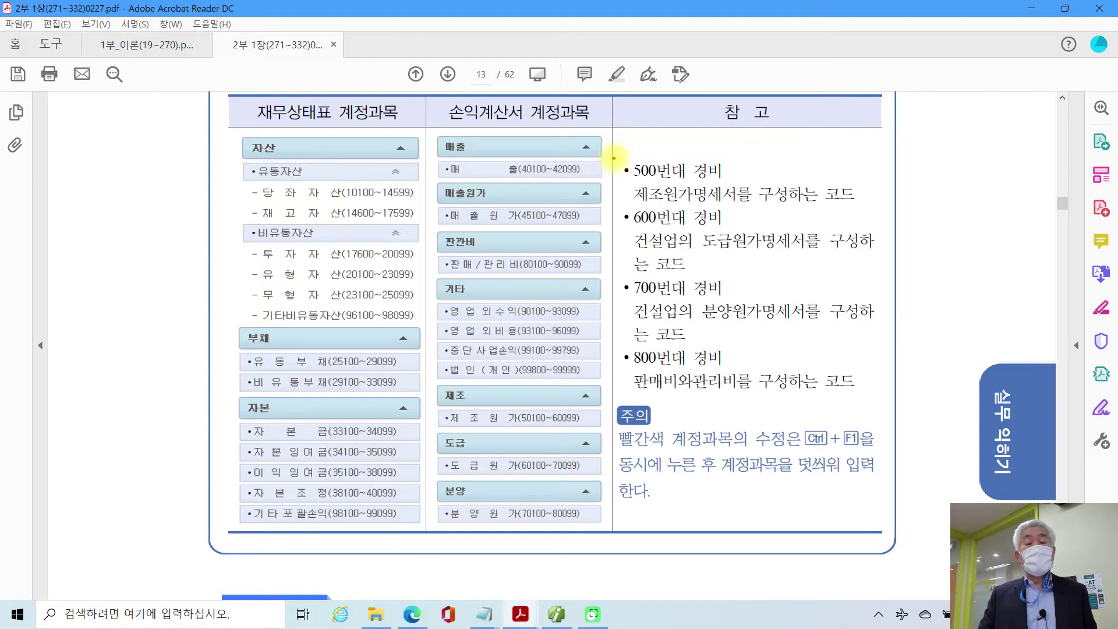
Mark the 500 and 800번대 경비 notes with the 제조원가 and 판매/관리비 code ranges, and cross out 도급원가 and 분양원가.
left_click_drag(614, 157, 868, 208)
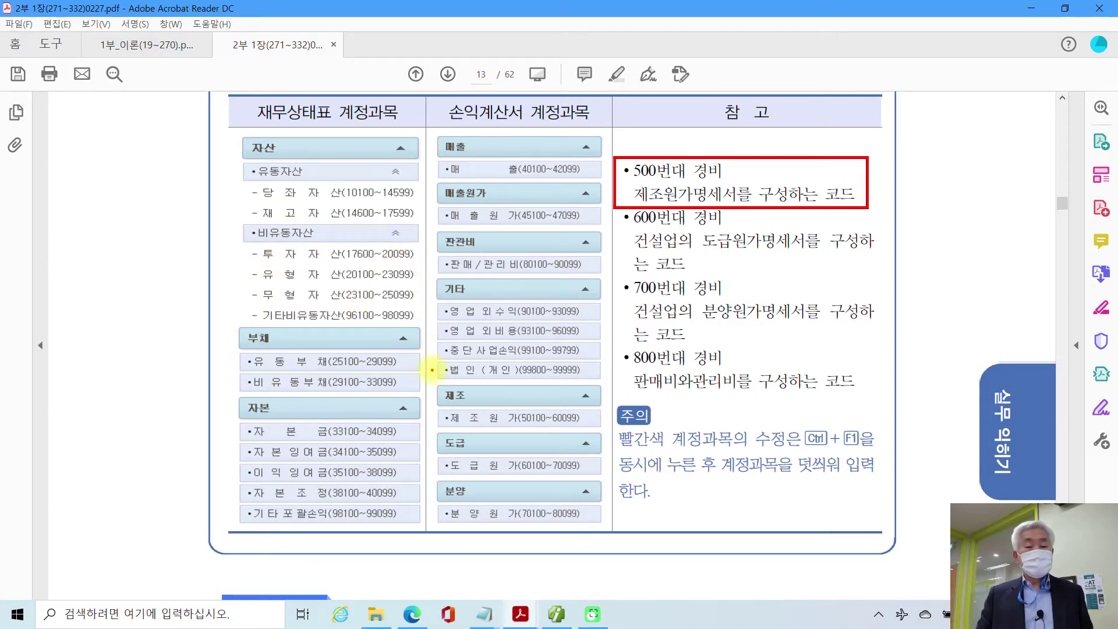
left_click_drag(434, 406, 597, 431)
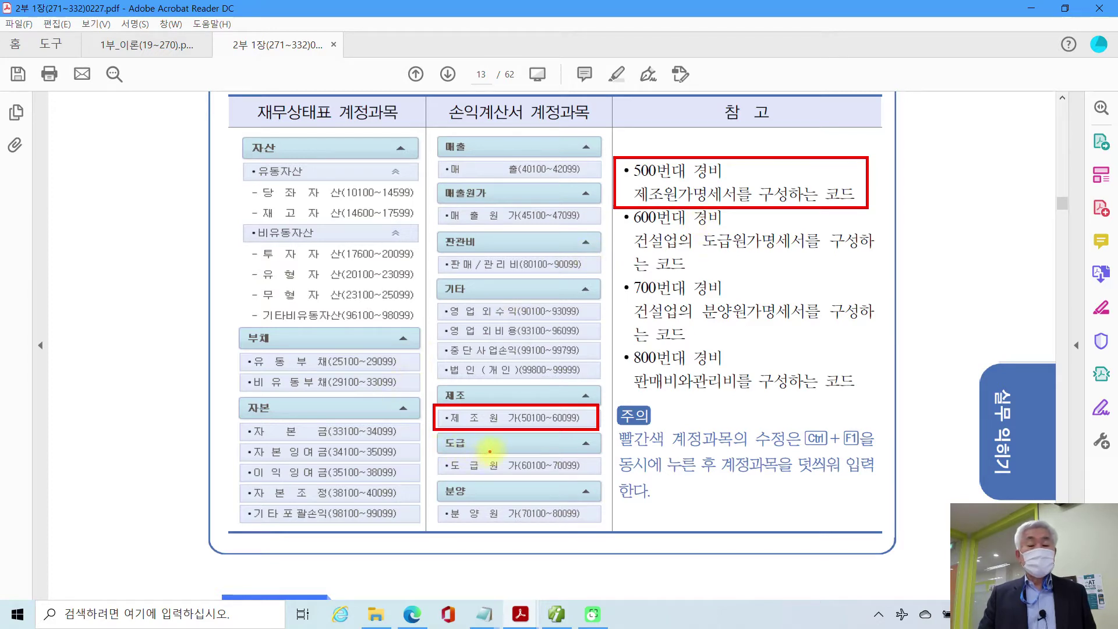
left_click_drag(465, 458, 494, 476)
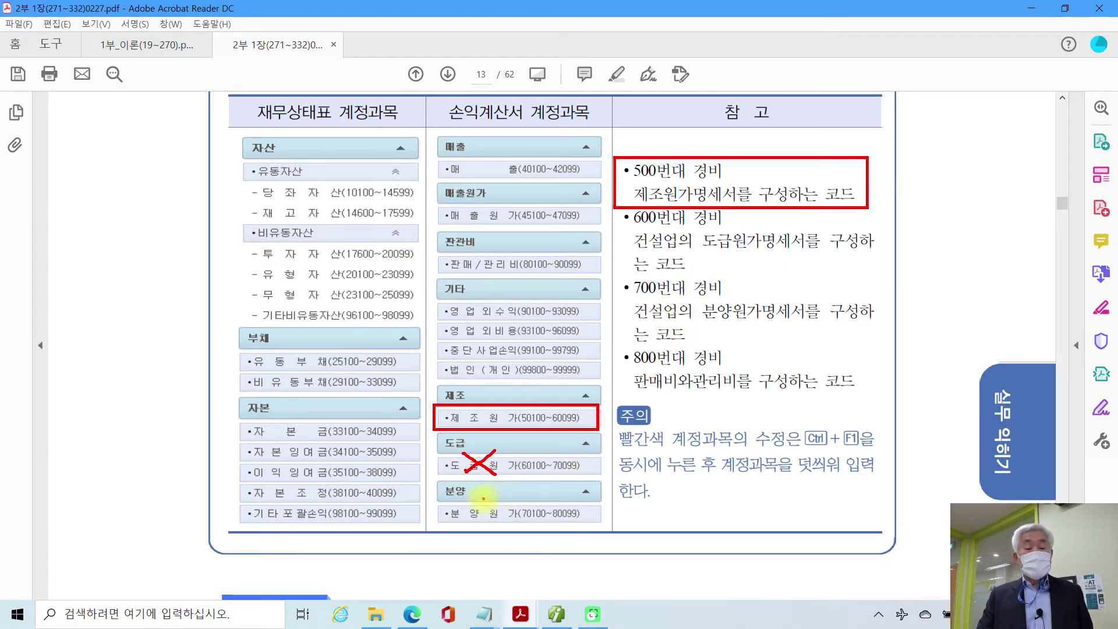
mouse_move(483, 499)
left_mouse_down()
mouse_move(460, 522)
mouse_move(520, 534)
left_mouse_up()
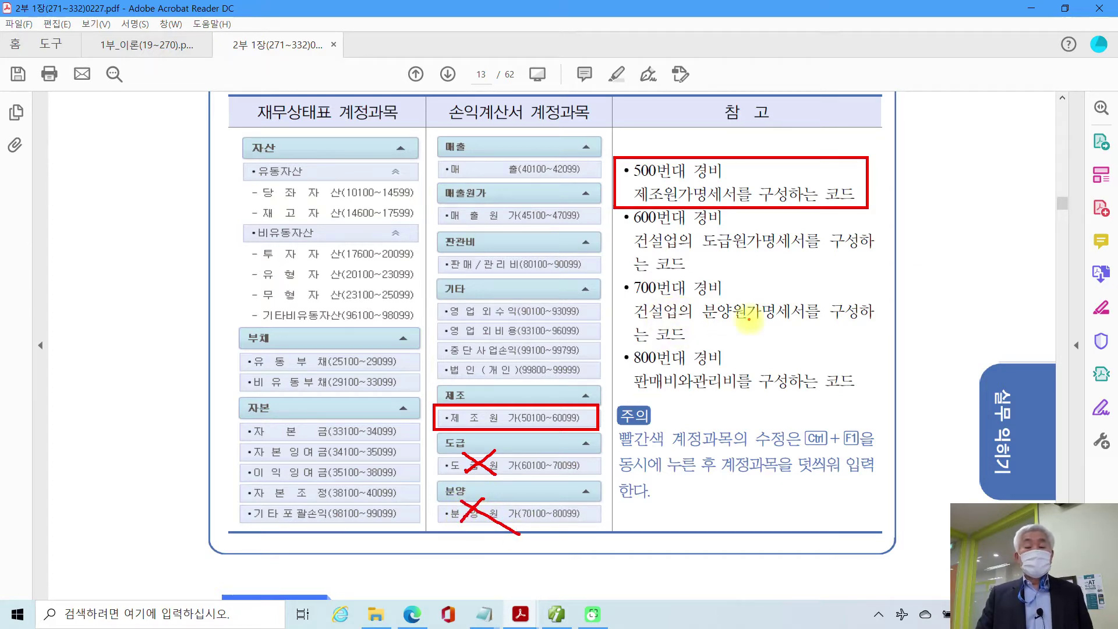
left_click_drag(631, 371, 710, 368)
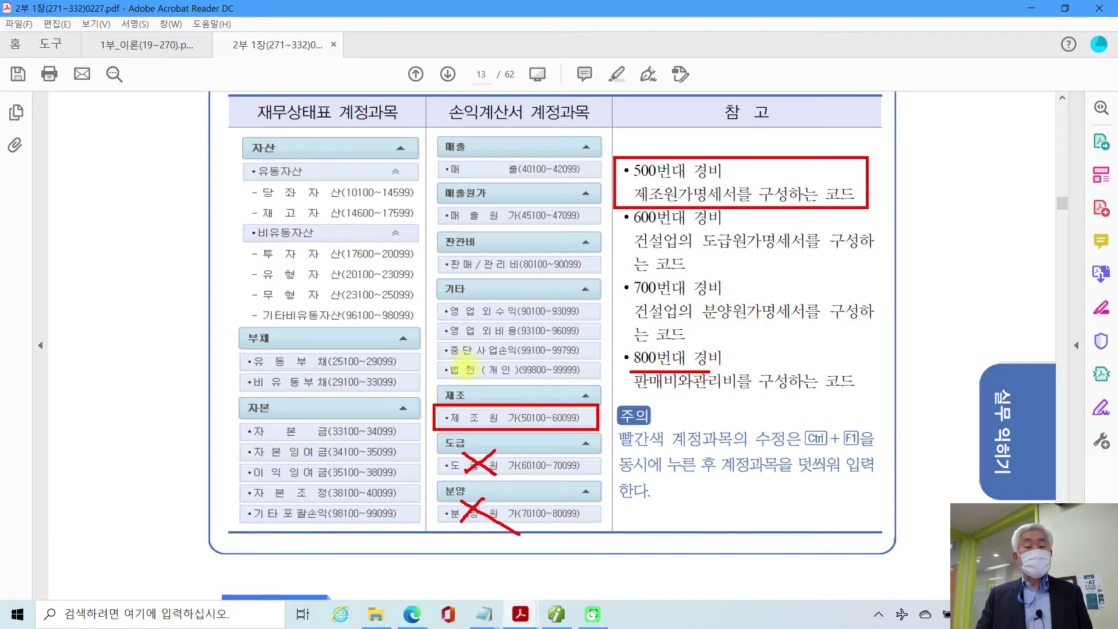
left_click_drag(442, 247, 586, 276)
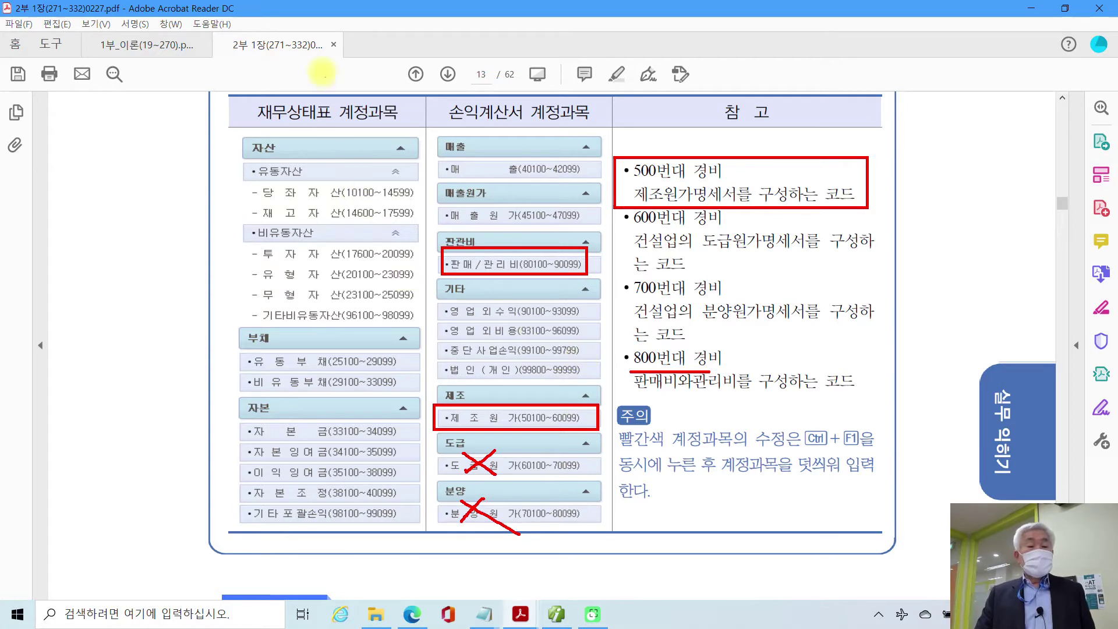
Mark the 자산, 부채, 자본, 매출, 매출원가 and 영업외 entries, cross out 중단사업손익 and 법인(개인), and underline the 주의 note.
left_click_drag(232, 135, 292, 166)
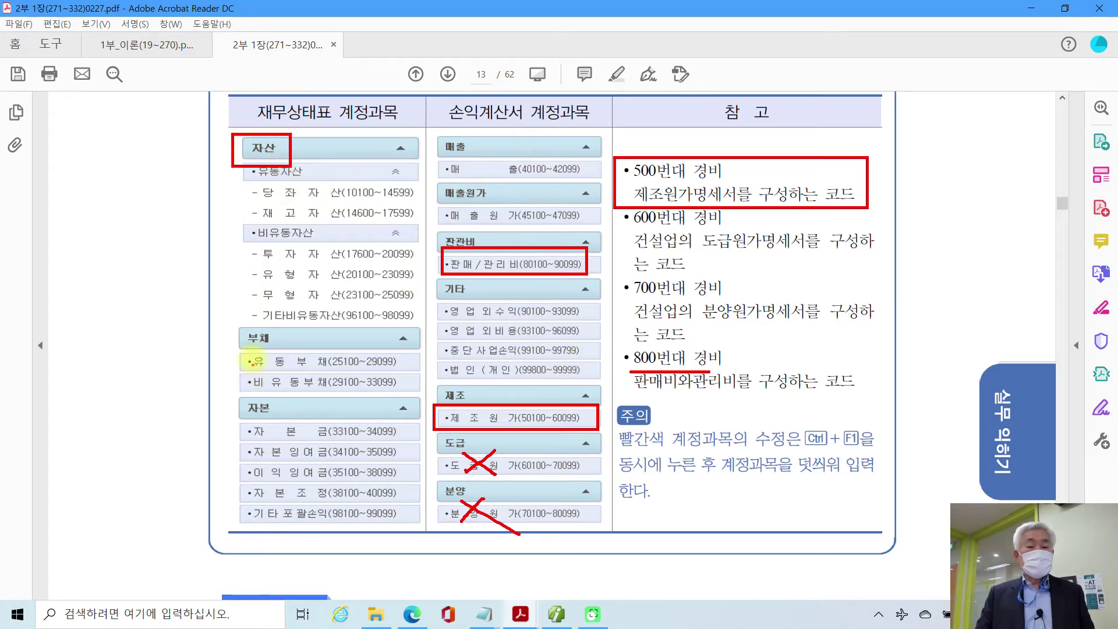
left_click_drag(241, 317, 287, 348)
left_click_drag(236, 382, 290, 404)
left_click_drag(438, 195, 575, 224)
left_click_drag(441, 153, 588, 182)
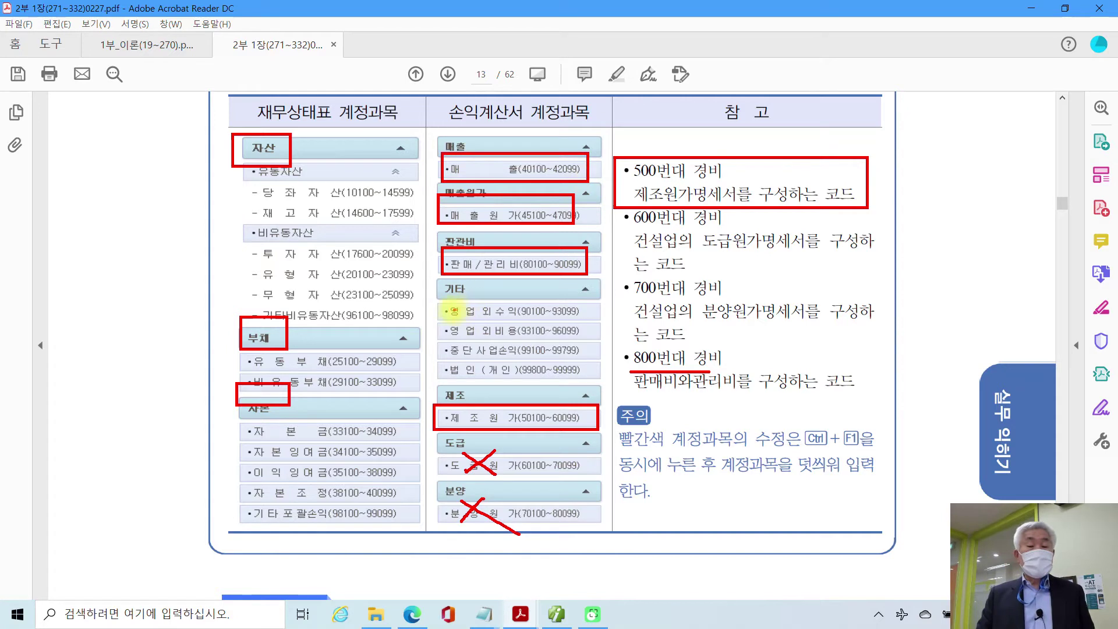
mouse_move(437, 302)
left_mouse_down()
mouse_move(471, 330)
mouse_move(595, 344)
left_mouse_up()
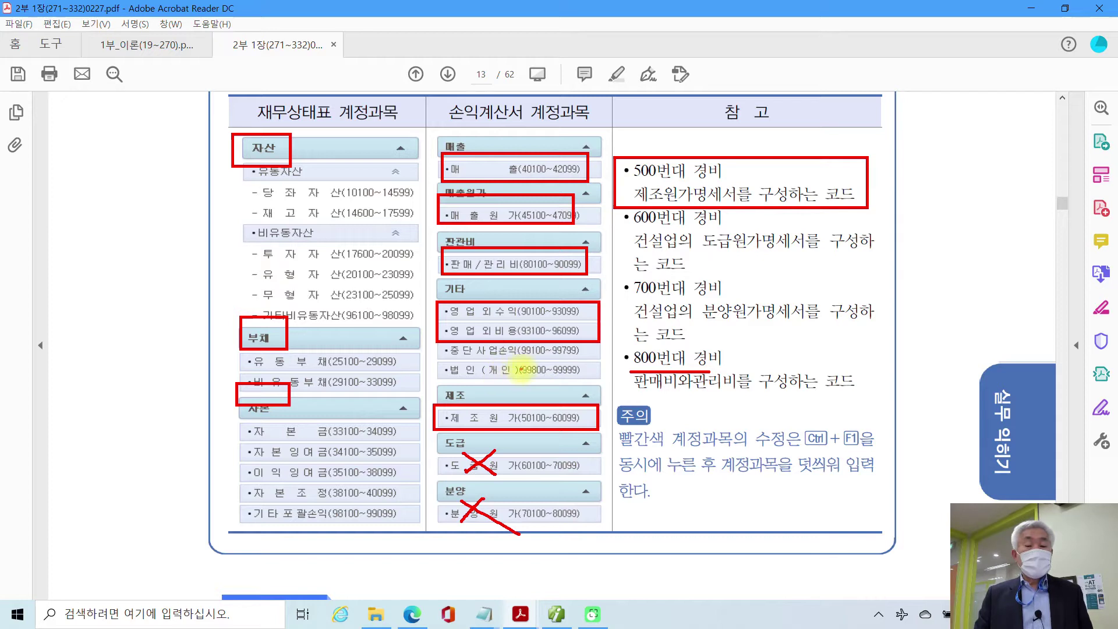
mouse_move(516, 363)
left_mouse_down()
mouse_move(534, 378)
mouse_move(516, 358)
mouse_move(532, 358)
left_mouse_up()
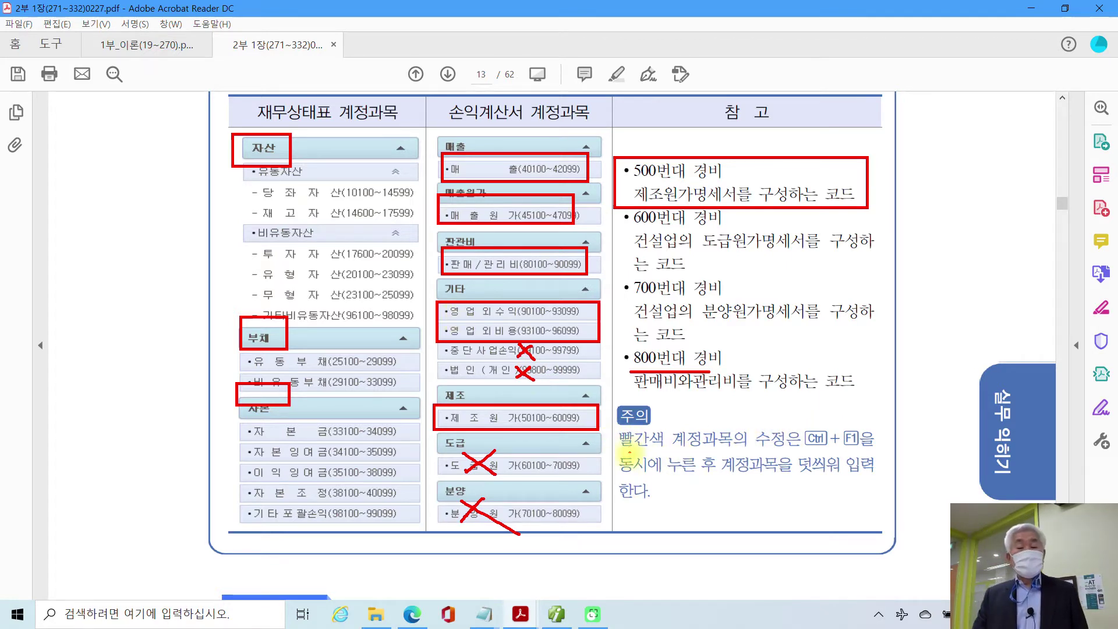
mouse_move(620, 448)
left_mouse_down()
mouse_move(808, 451)
mouse_move(801, 426)
mouse_move(866, 432)
mouse_move(847, 451)
left_mouse_up()
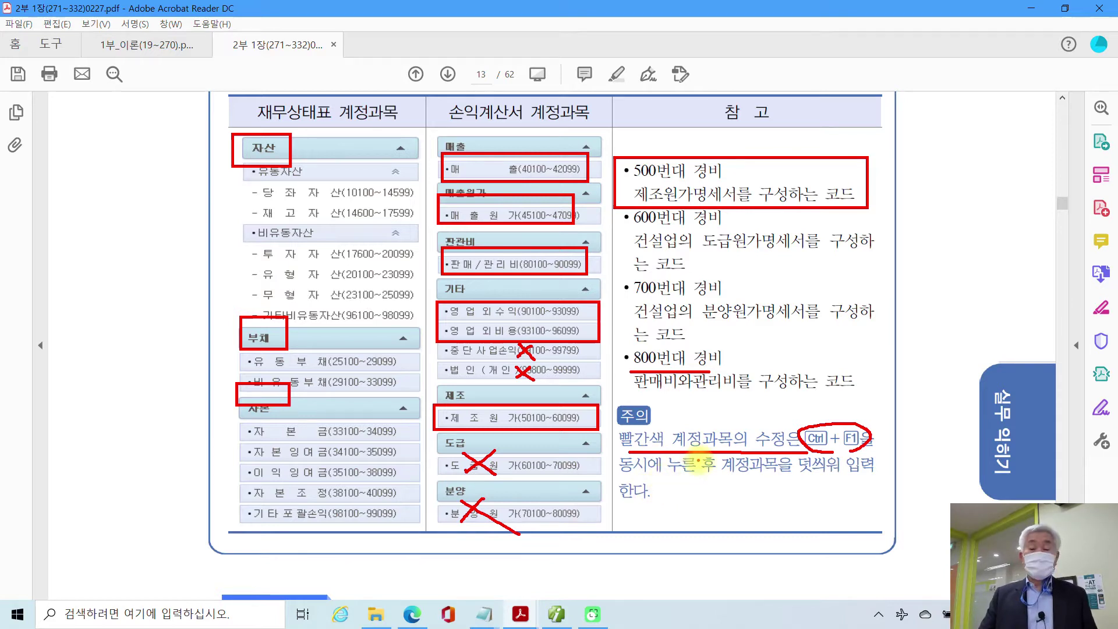
Highlight the account names 보험료 and 차량유지비 in the 계정과목 및 적요등록 수행 내용 table.
scroll(509, 367, "down", 5)
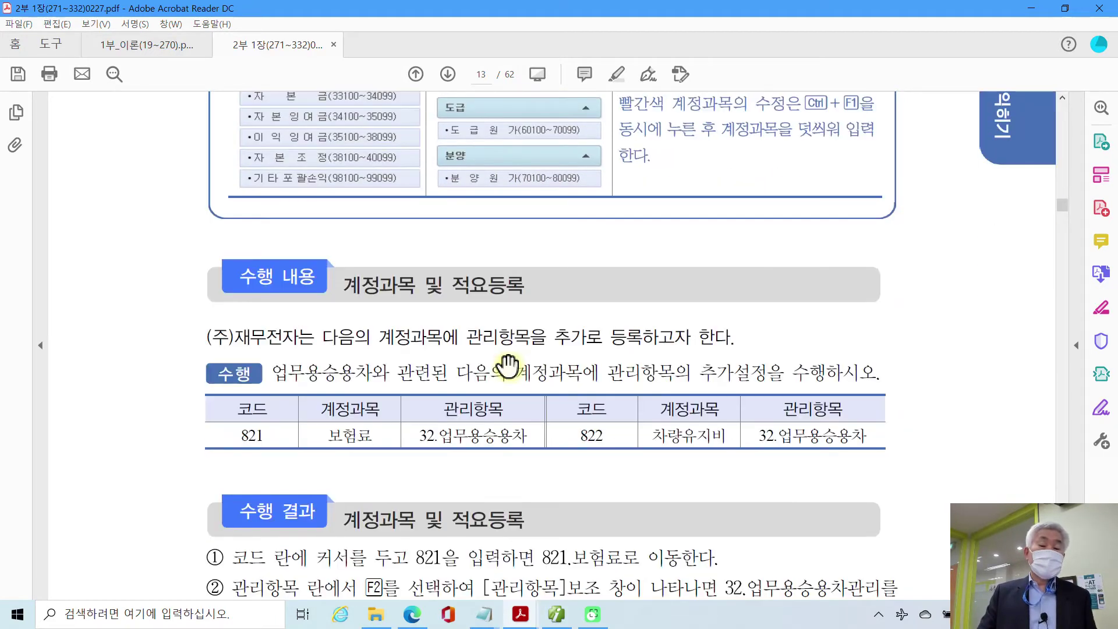
scroll(509, 365, "down", 3)
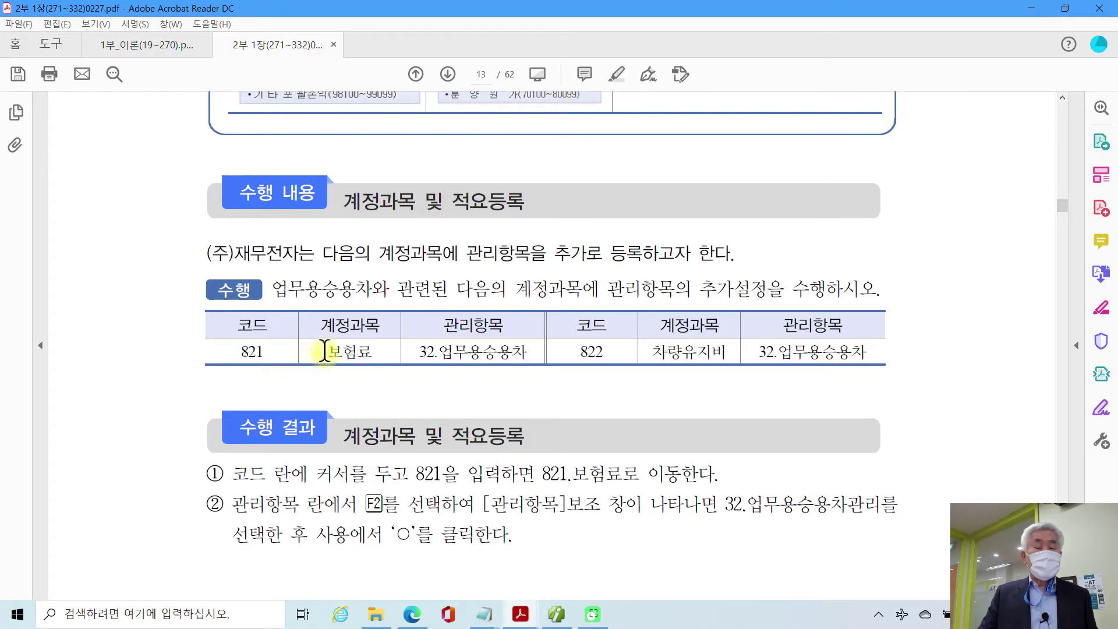
left_click_drag(324, 351, 371, 352)
right_click(369, 353)
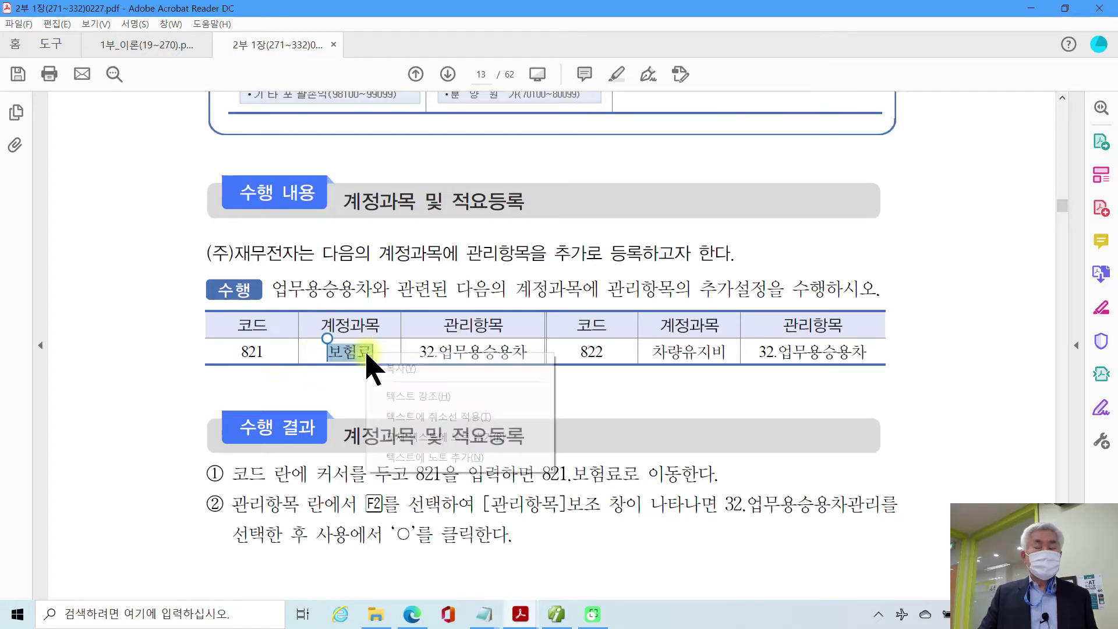
left_click(415, 396)
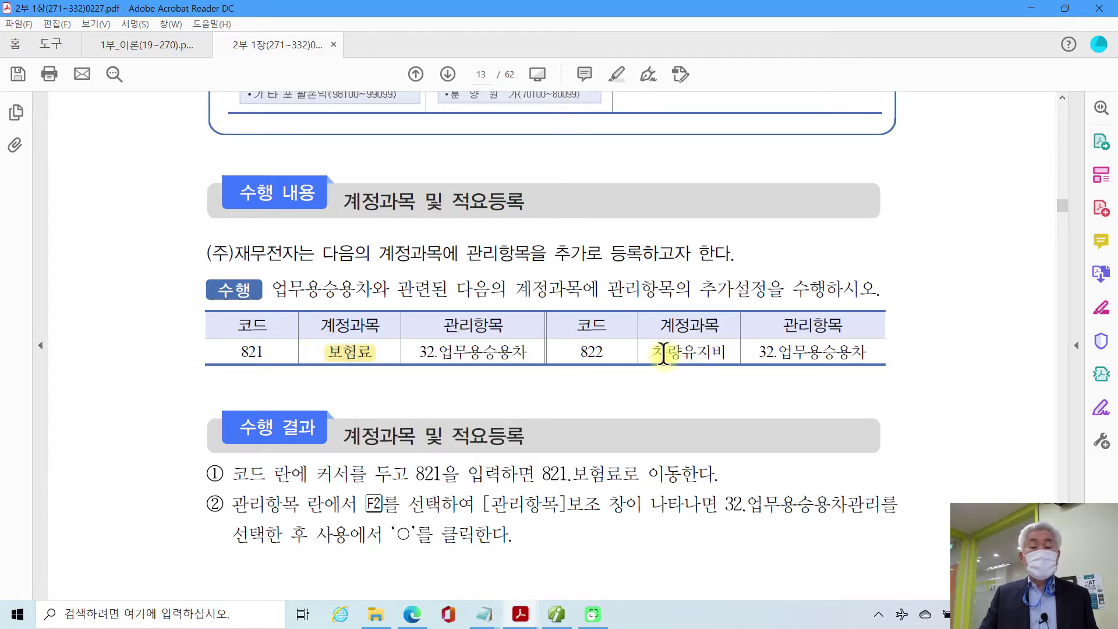
left_click_drag(665, 352, 726, 352)
right_click(726, 353)
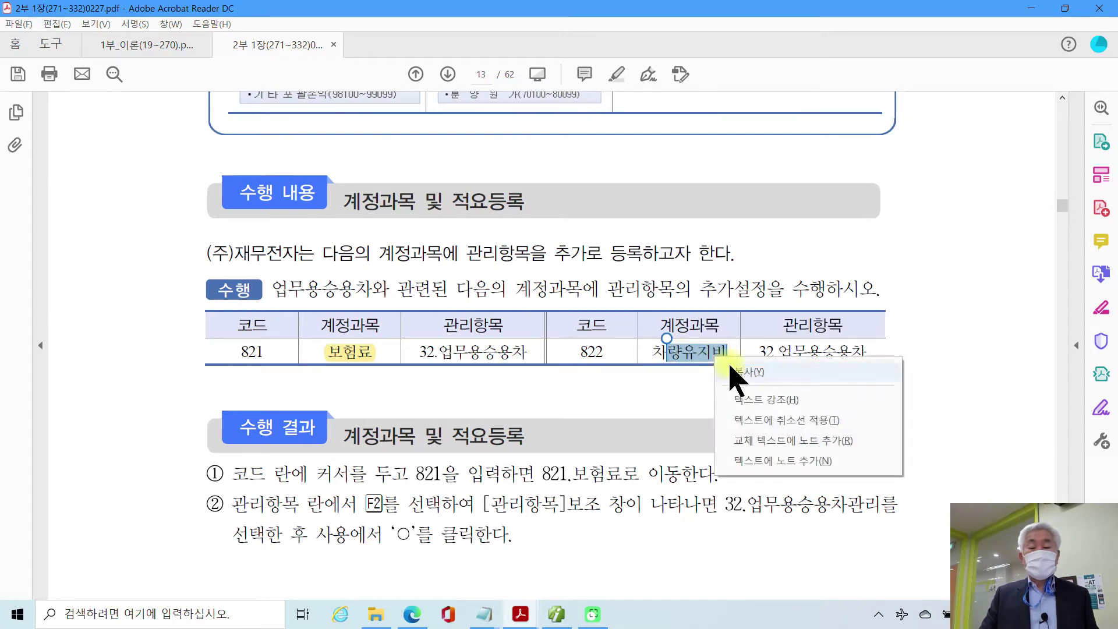
left_click(744, 400)
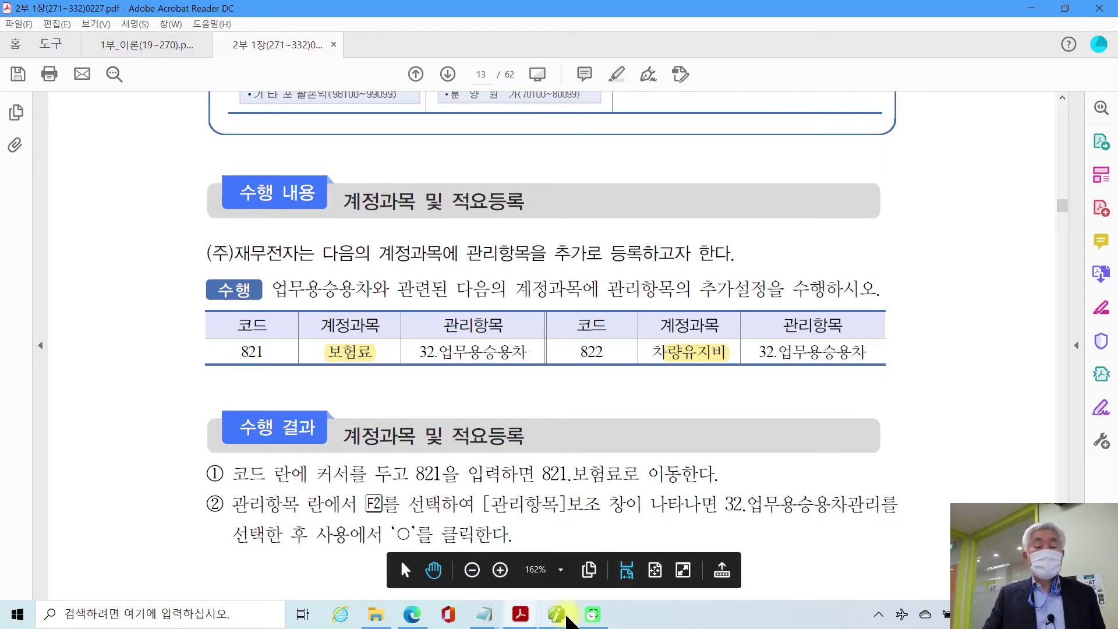
Switch to Smart A, close 업무용승용차등록 and 고정자산등록, and open 계정과목및적요등록.
left_click(556, 614)
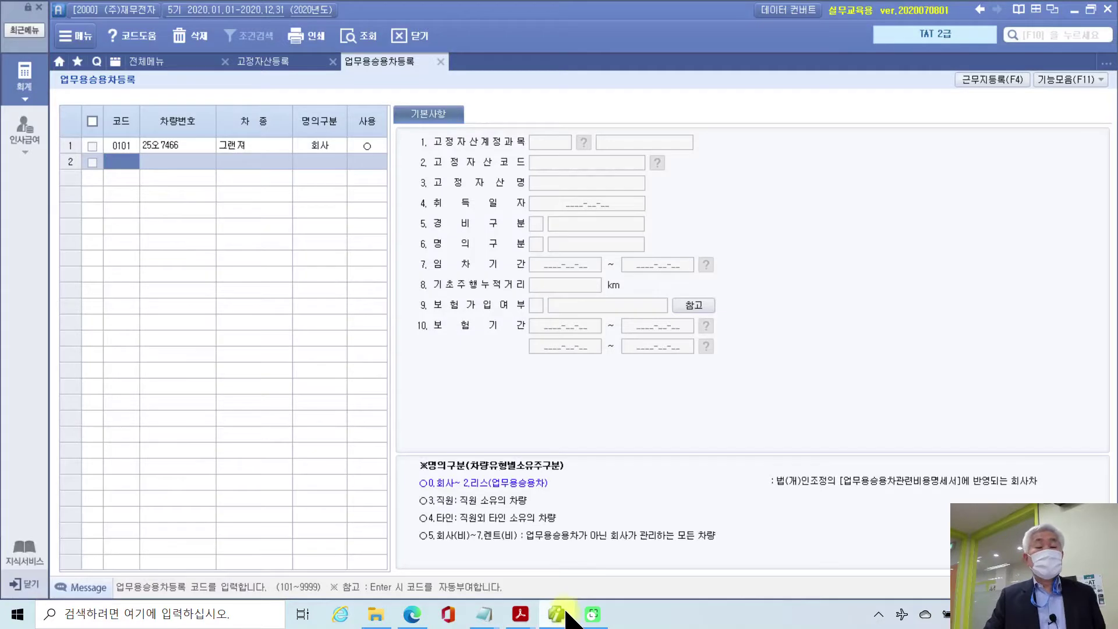
left_click(441, 62)
left_click(333, 62)
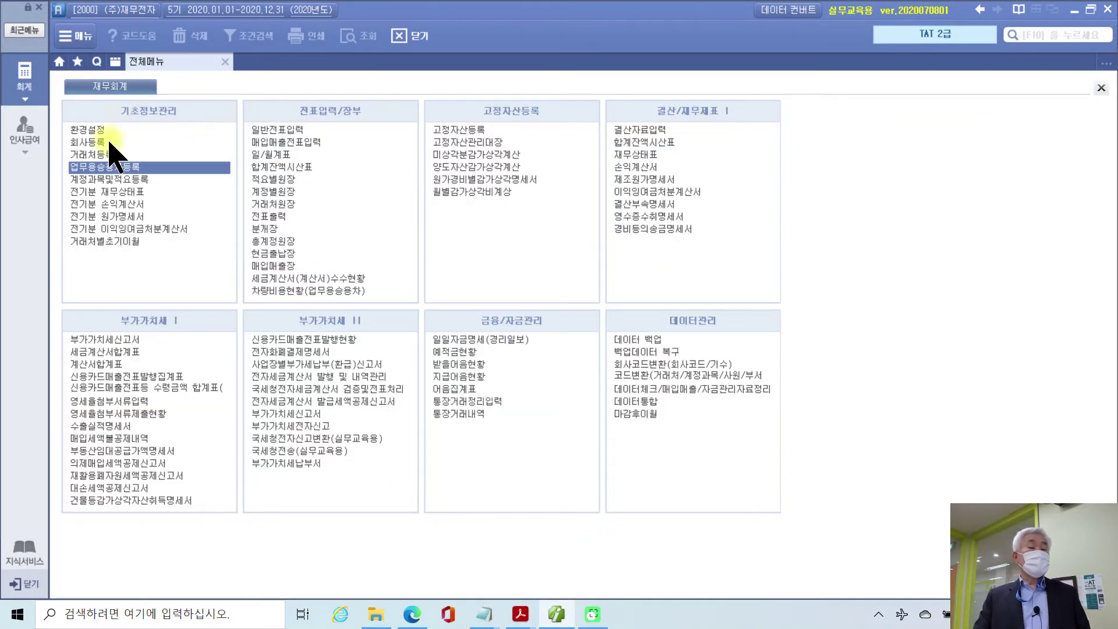
left_click(107, 178)
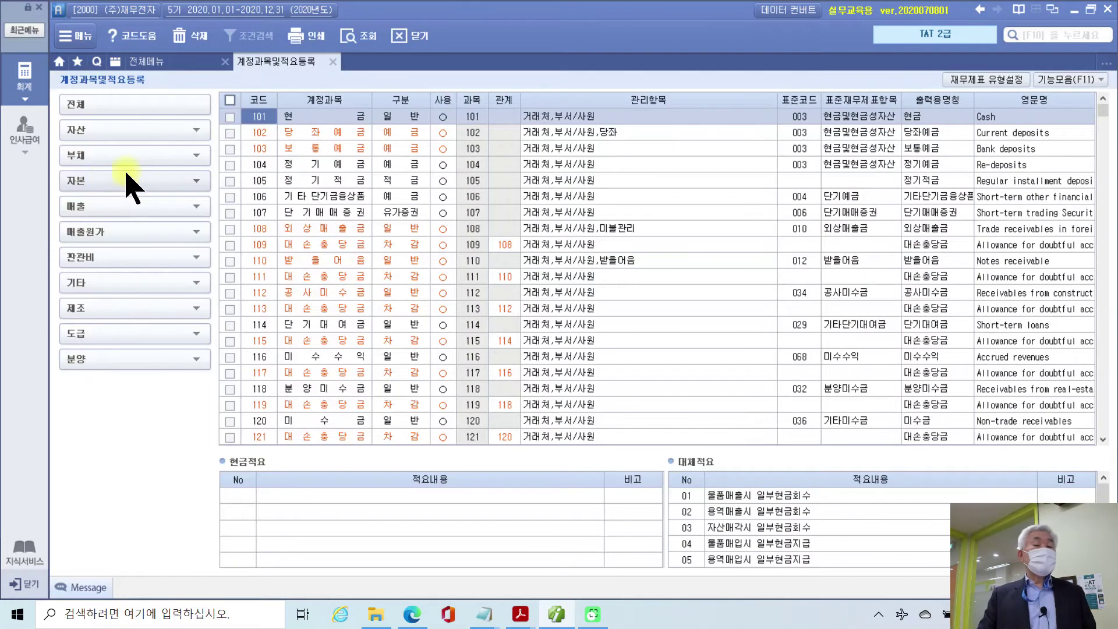
Find account code 821 보험료 in the account list and check it together with 822 차량유지비.
type("821")
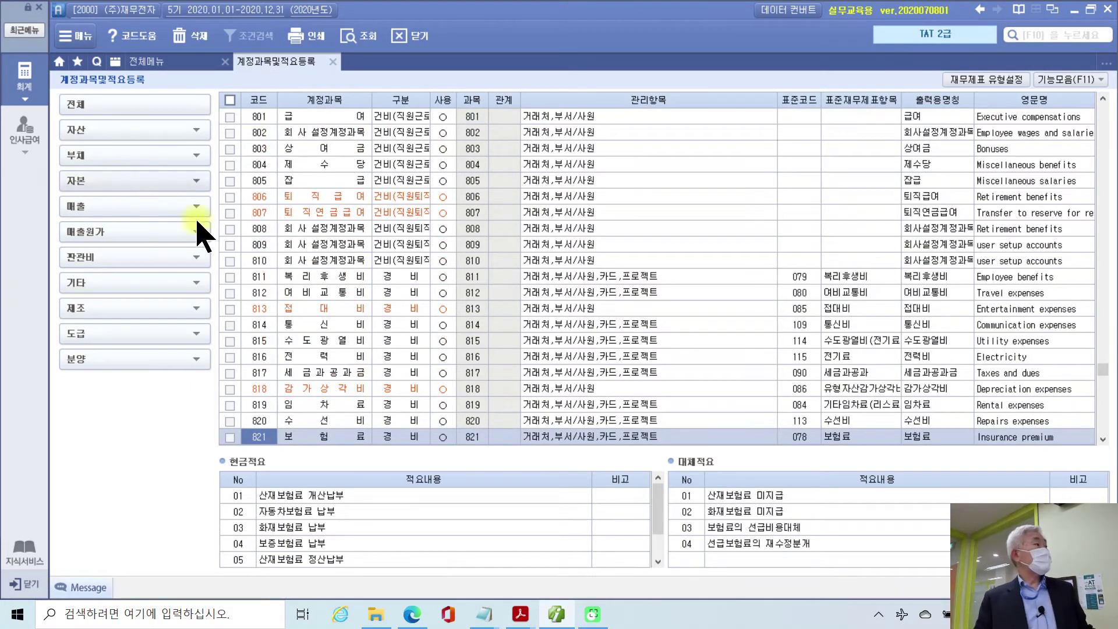
scroll(286, 423, "down", 4)
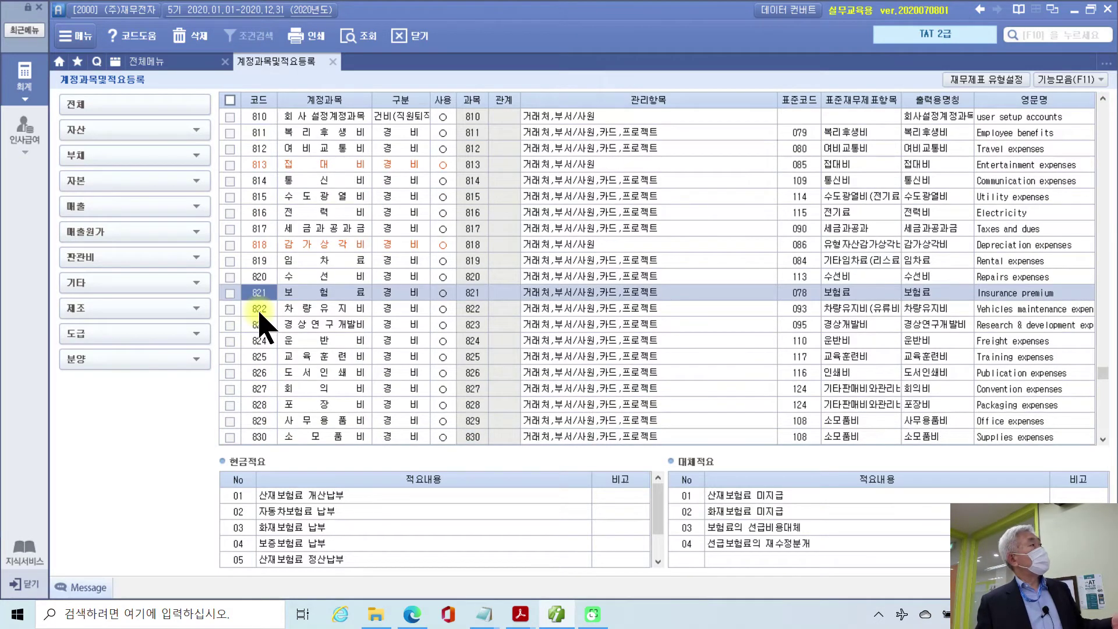
left_click(262, 319)
left_click(254, 295)
left_click(261, 312)
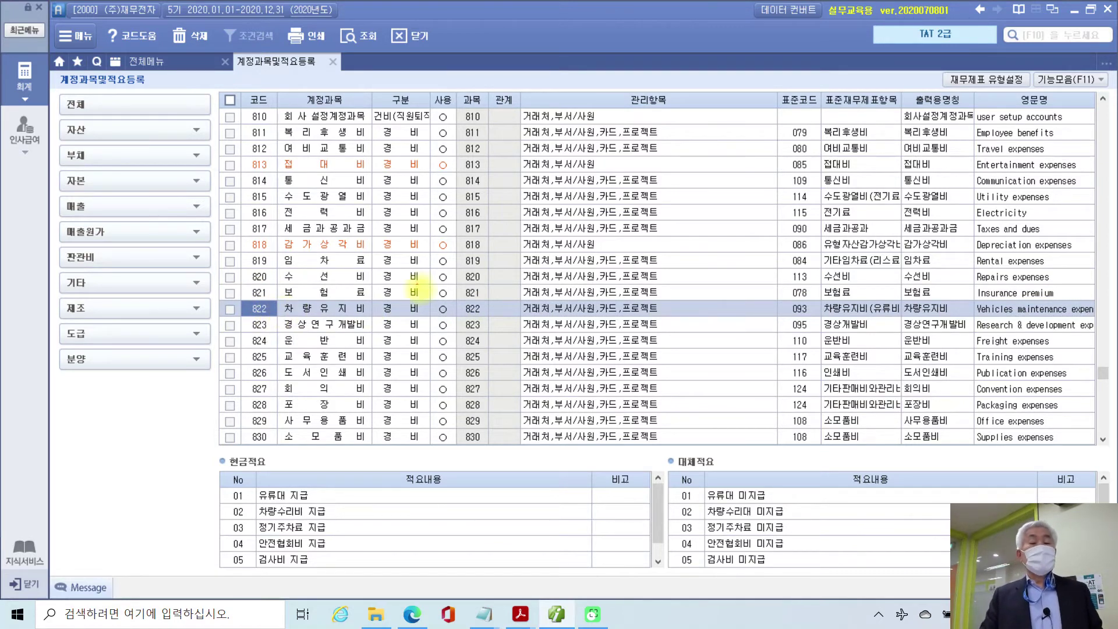
left_click(278, 293)
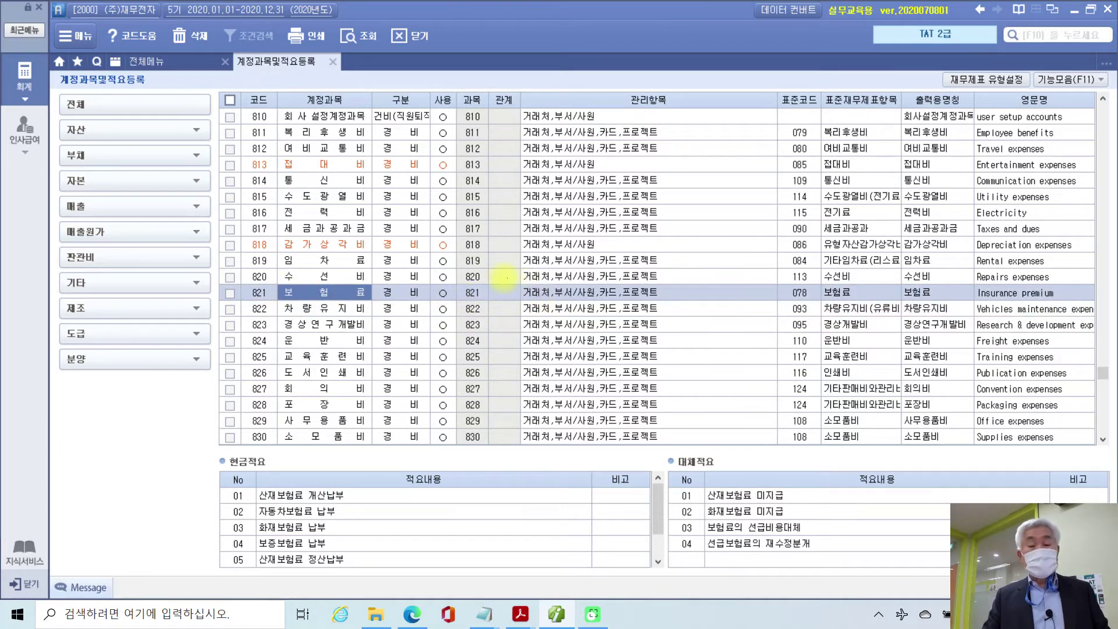
Mark the 관리항목 column heading and the 관리항목 entries of accounts 821 보험료 and 822 차량유지비.
left_click_drag(628, 84, 681, 107)
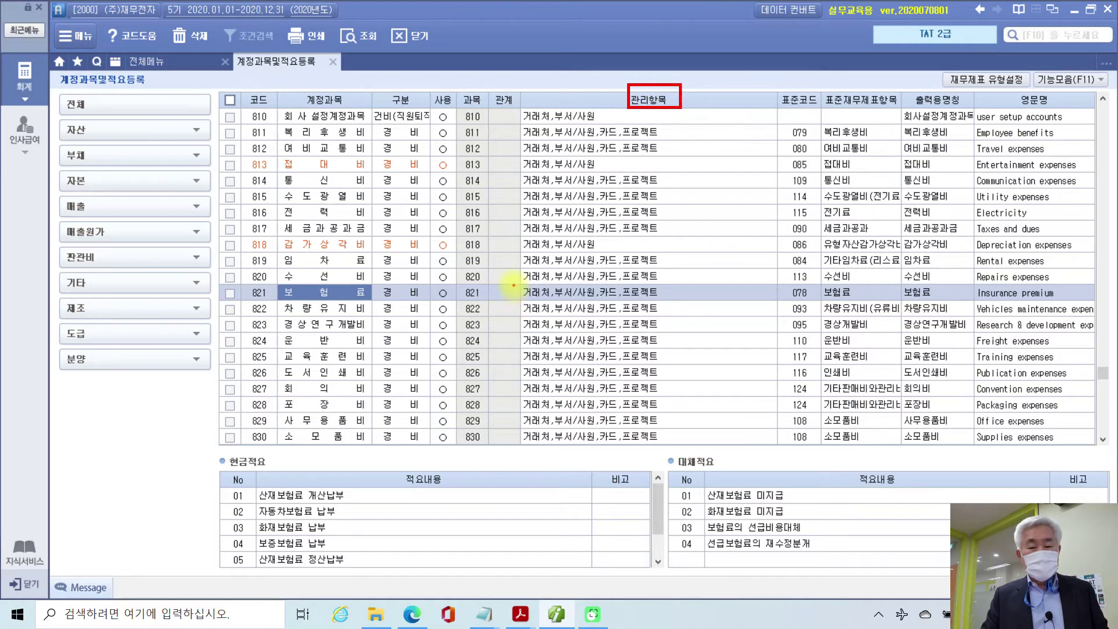
mouse_move(513, 283)
left_mouse_down()
mouse_move(641, 302)
mouse_move(785, 301)
left_mouse_up()
mouse_move(673, 288)
left_mouse_down()
mouse_move(659, 299)
mouse_move(719, 293)
mouse_move(666, 285)
mouse_move(680, 304)
mouse_move(664, 315)
mouse_move(718, 312)
mouse_move(677, 309)
left_mouse_up()
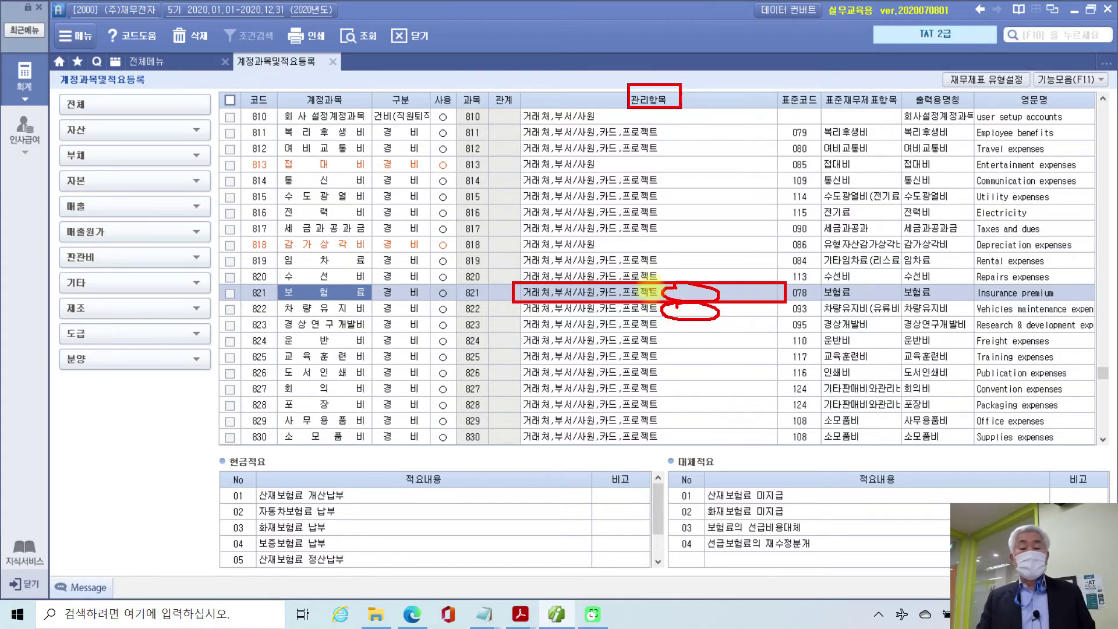
left_click_drag(655, 287, 638, 295)
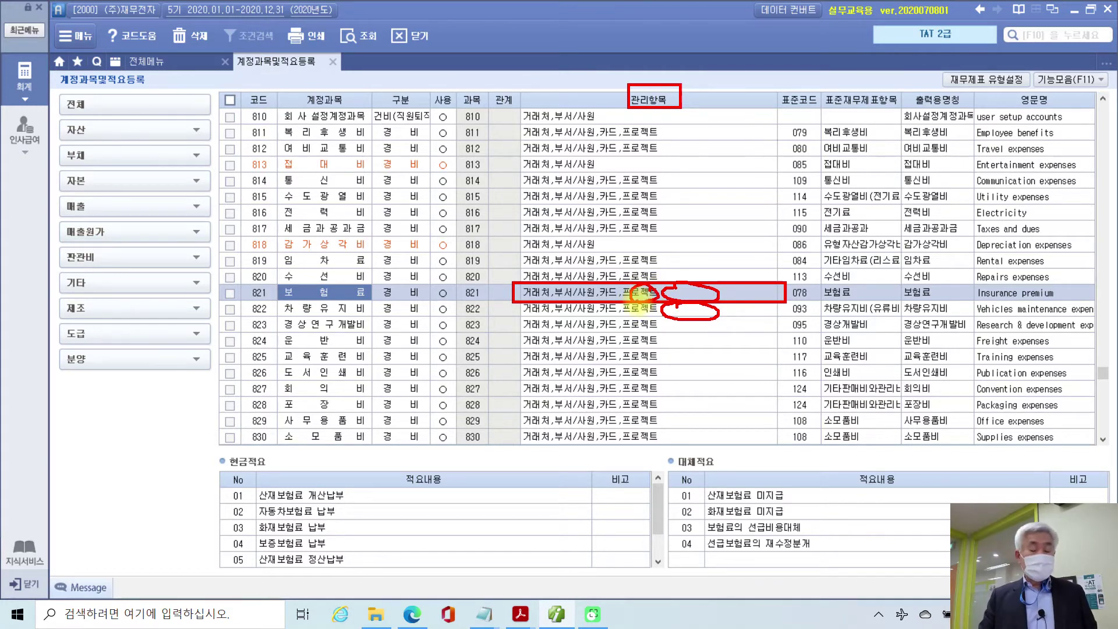
key("Escape")
Set 관리항목 32 업무용승용차 to 사용 ○ for account 821 보험료.
double_click(638, 292)
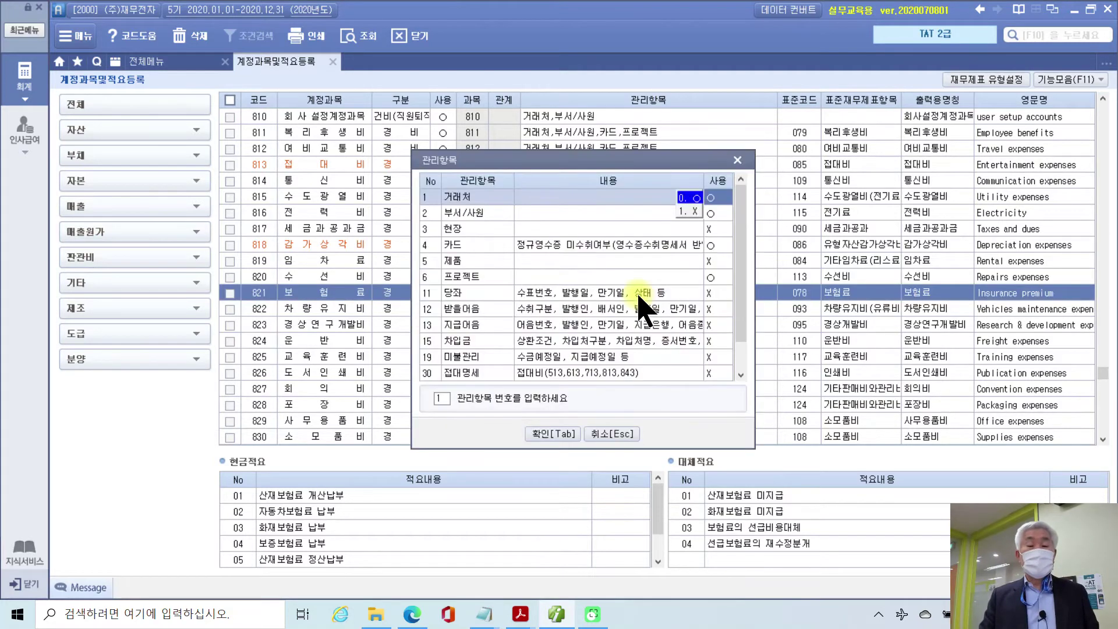
left_click_drag(562, 165, 529, 162)
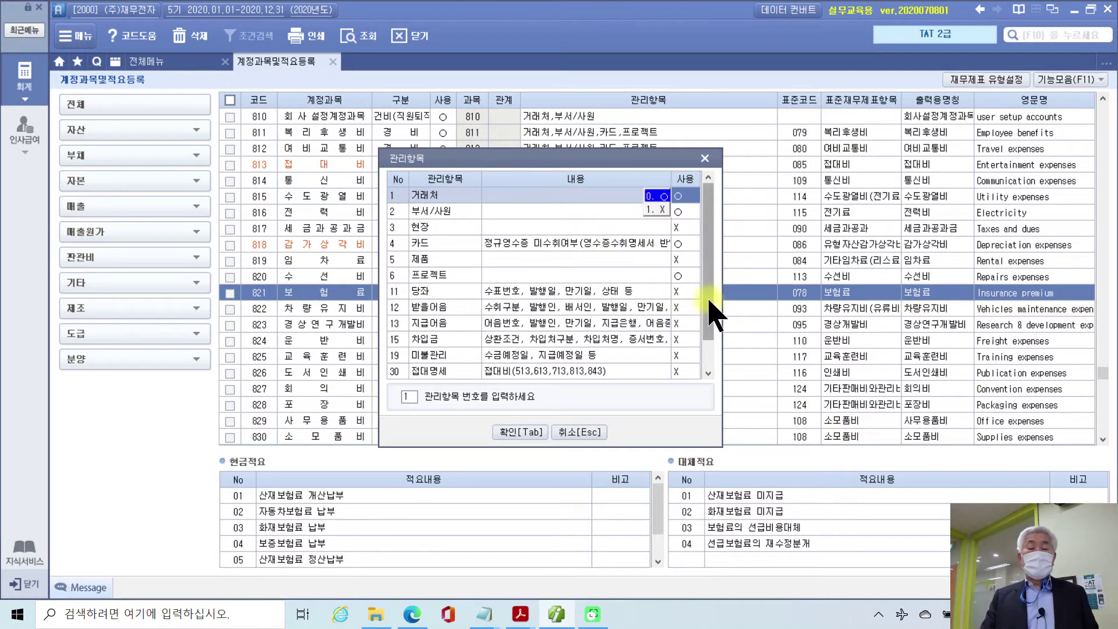
scroll(711, 294, "down", 2)
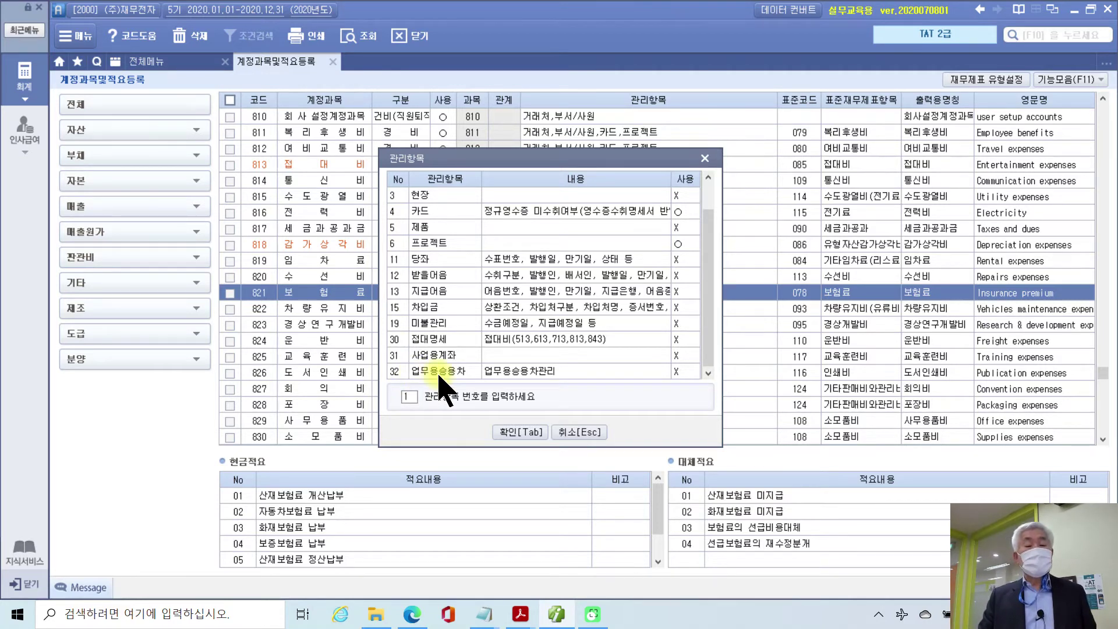
left_click(677, 371)
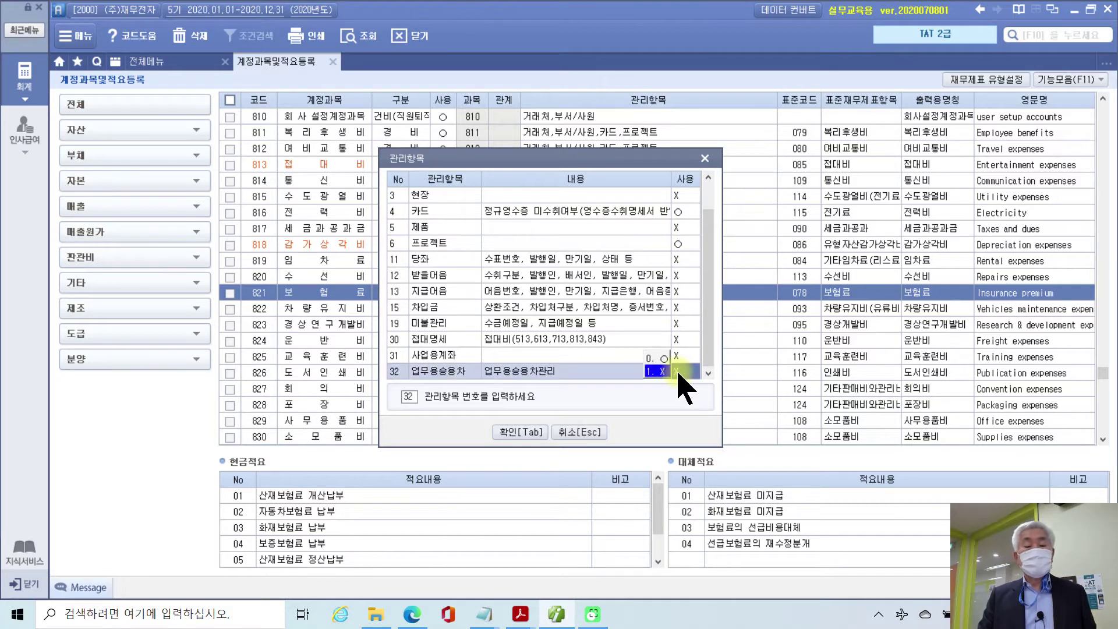
left_click(652, 356)
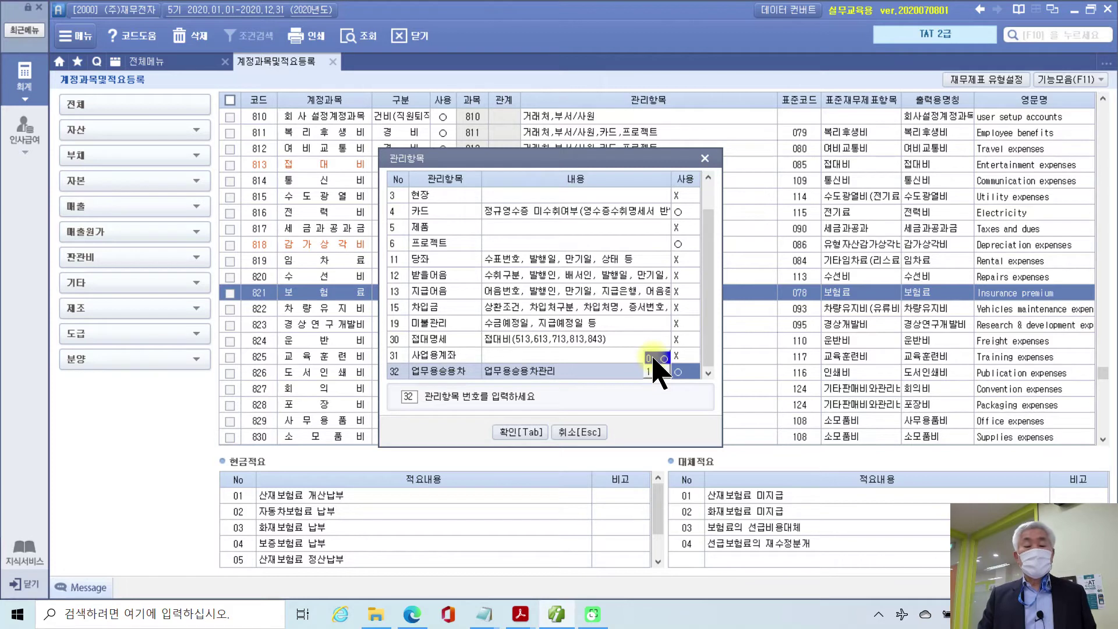
left_click(523, 433)
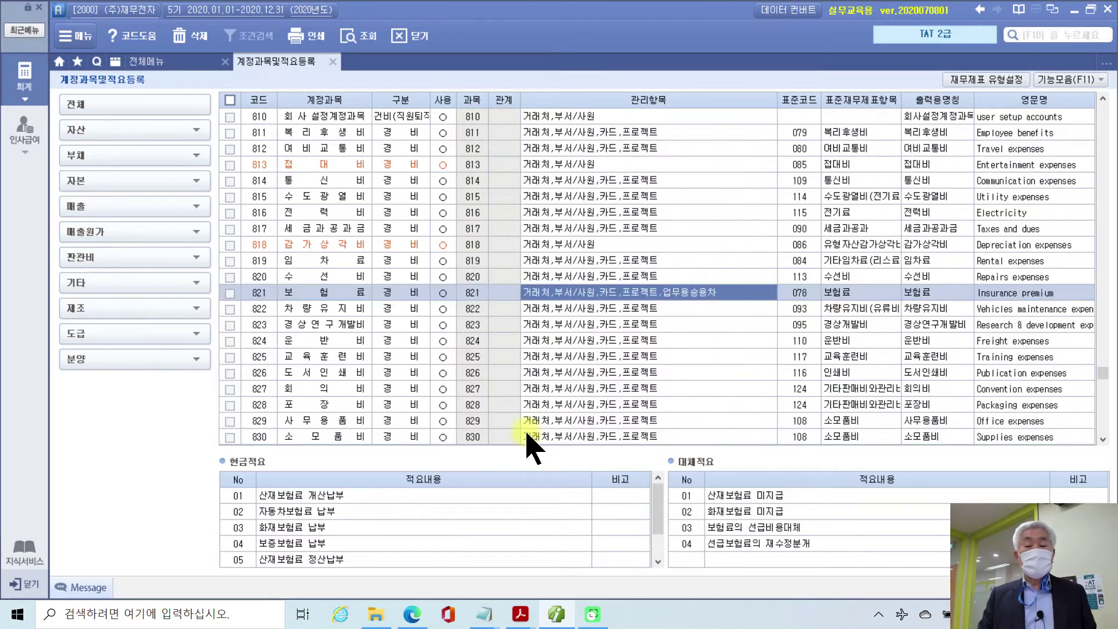
Set 관리항목 32 업무용승용차 to 사용 ○ for account 822 차량유지비 and confirm the 관리항목 dialog.
left_click(682, 308)
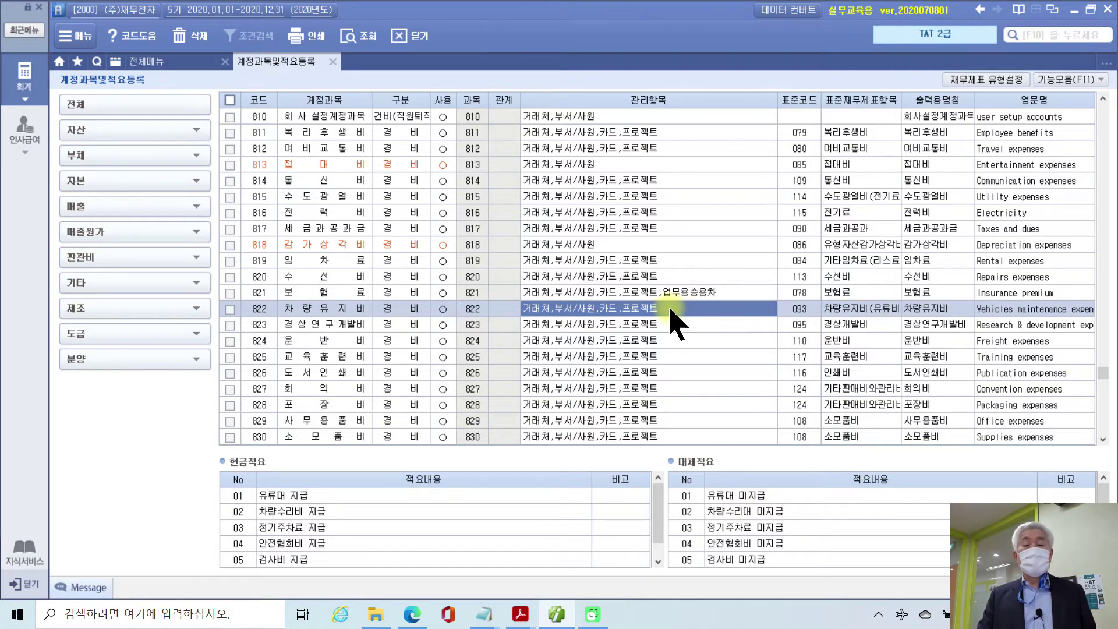
double_click(670, 311)
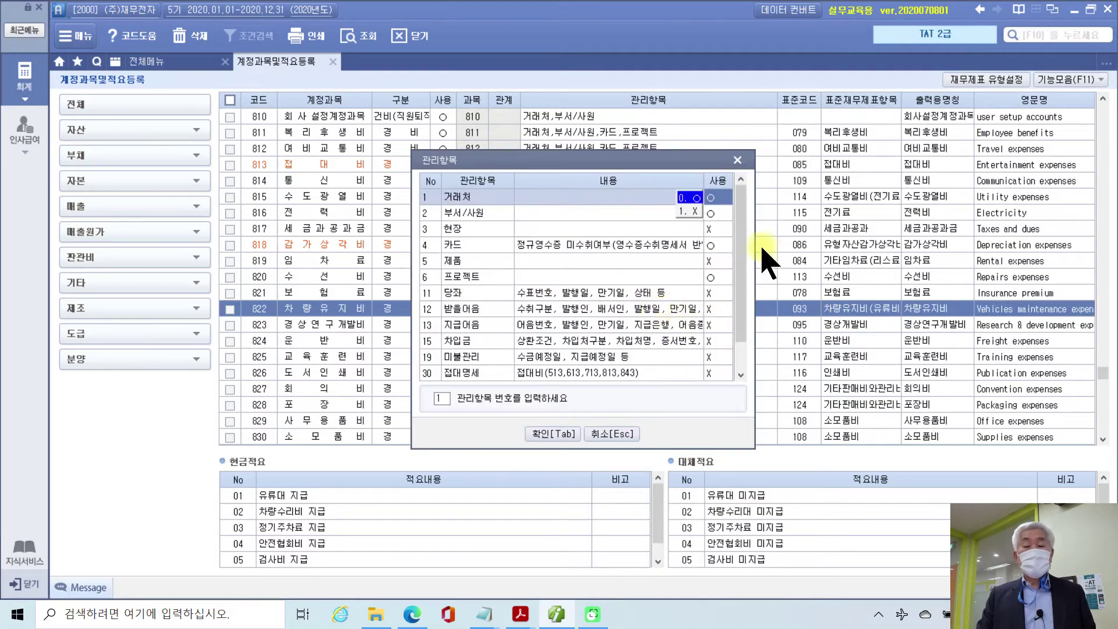
scroll(741, 291, "down", 1)
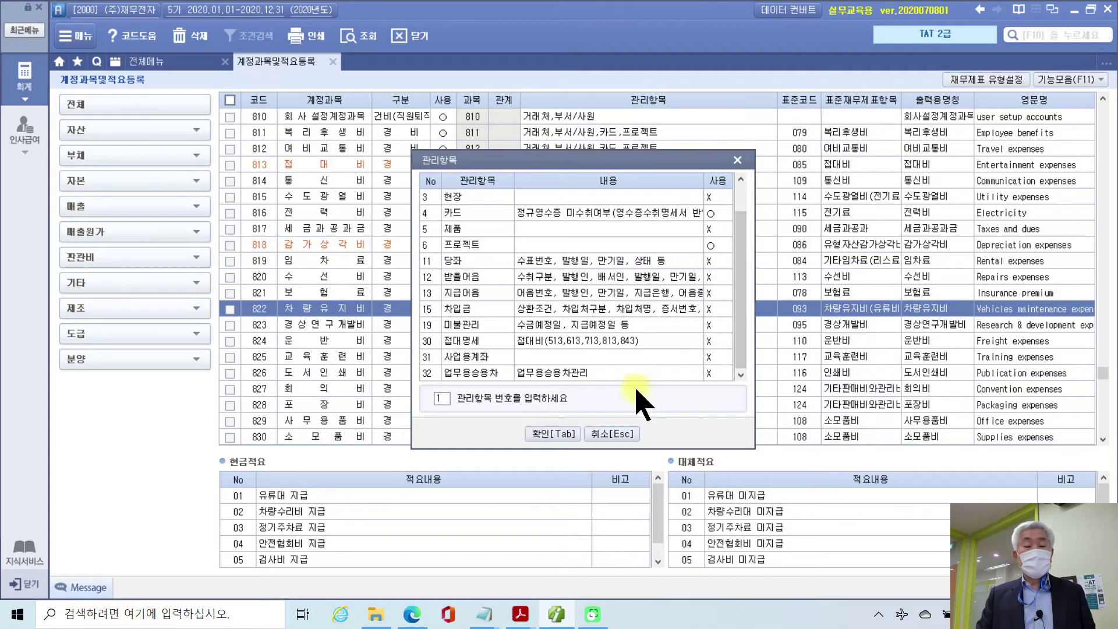
left_click(707, 373)
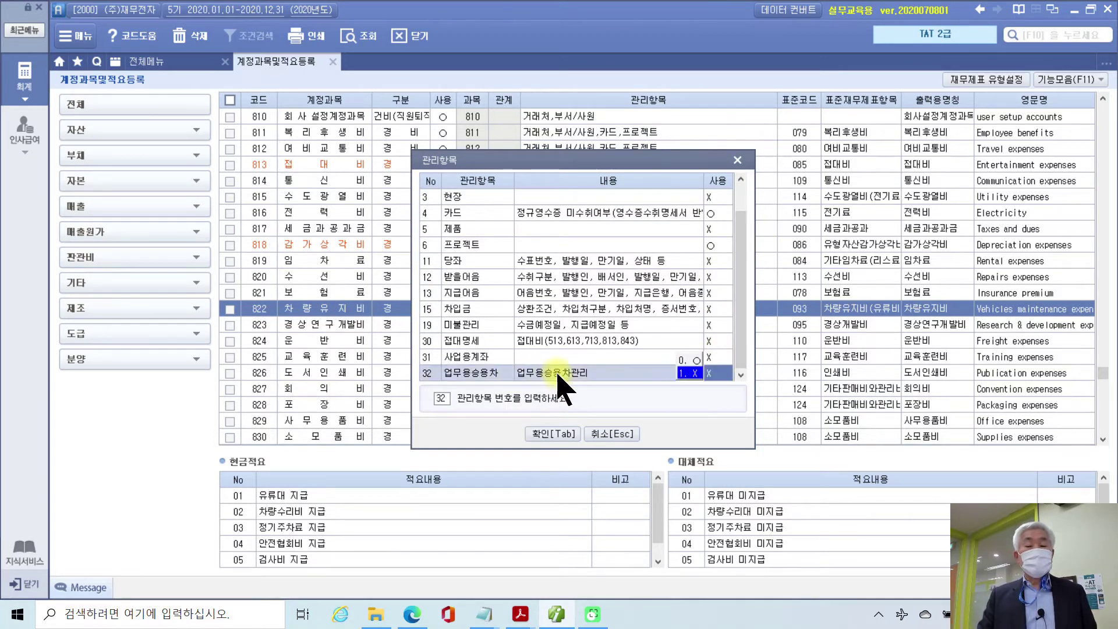
key("0")
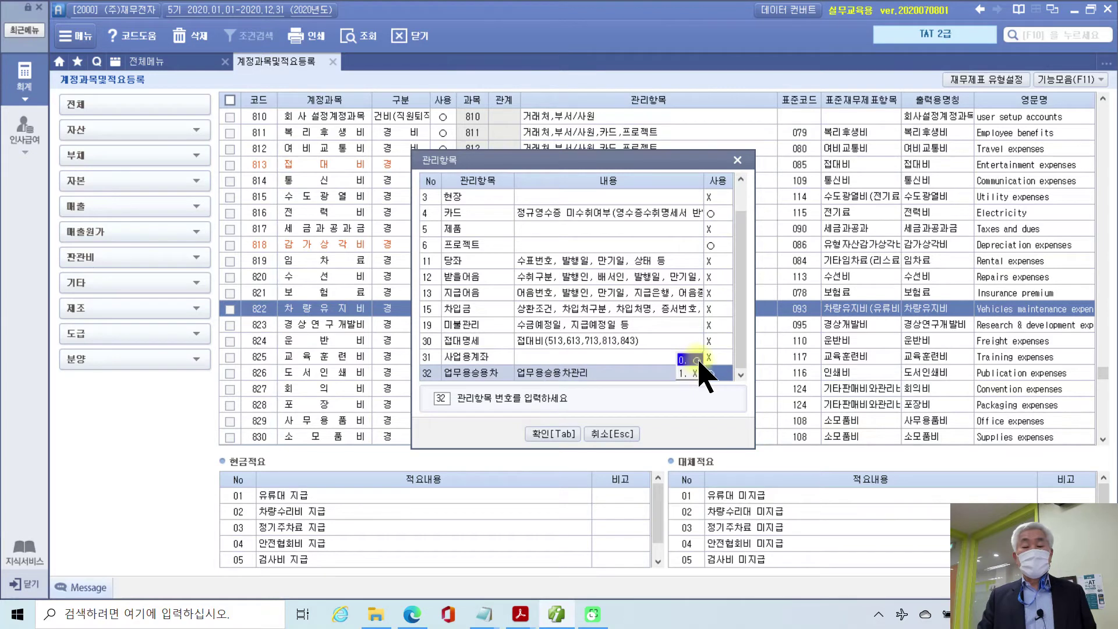
left_click(550, 435)
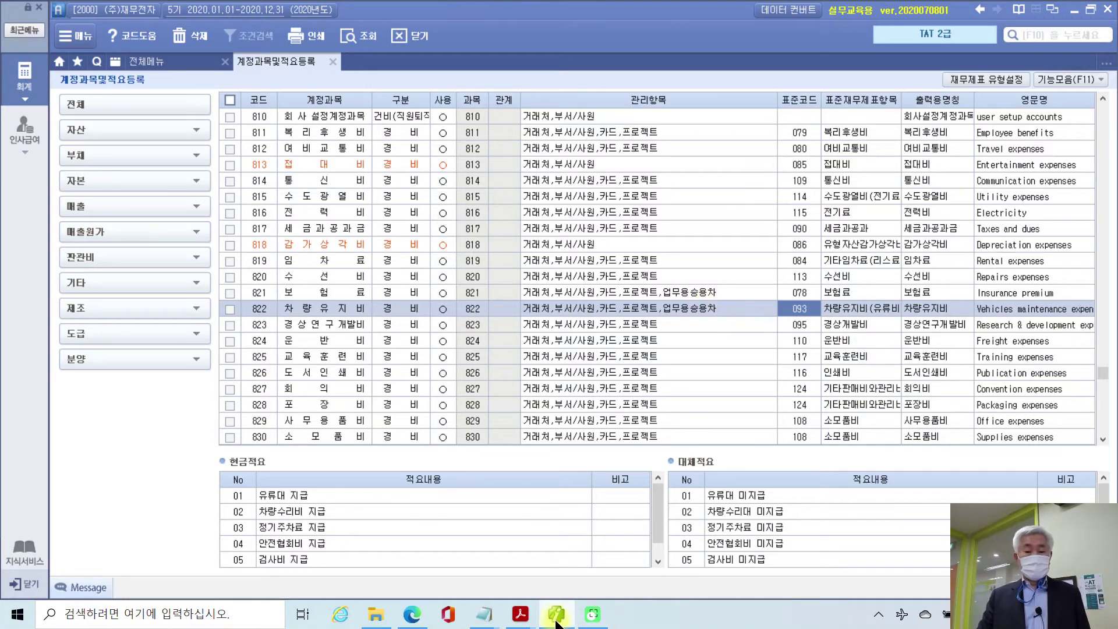
Switch to the textbook PDF in Acrobat Reader and review the 계정과목 및 적요등록 수행 결과 instructions through the 수행 tip on page 284.
left_click(520, 614)
scroll(598, 345, "down", 1)
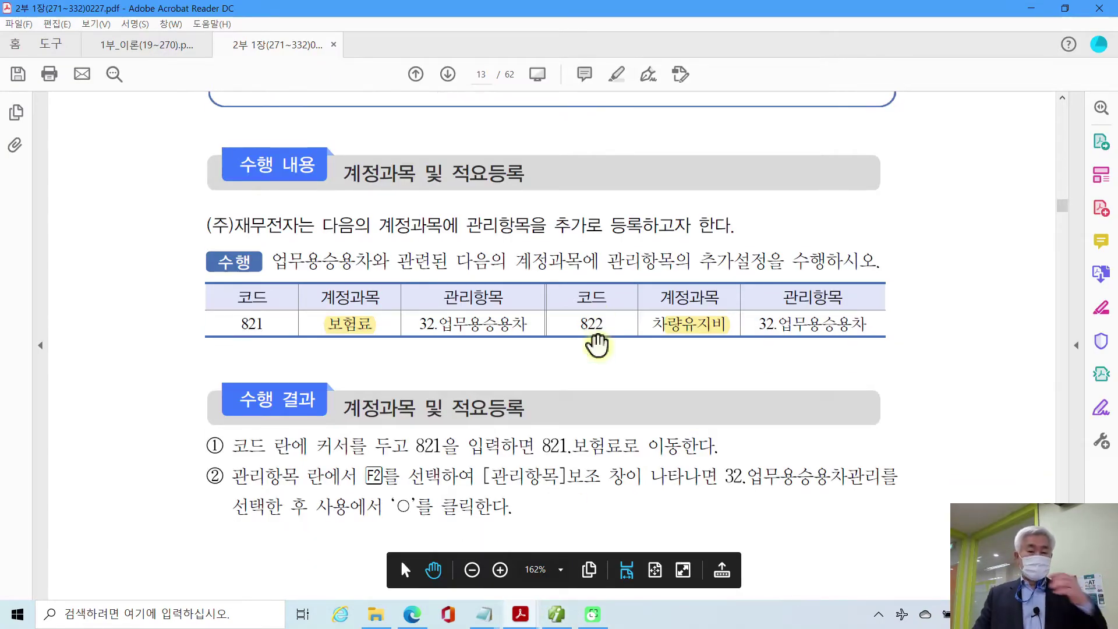
scroll(598, 345, "down", 10)
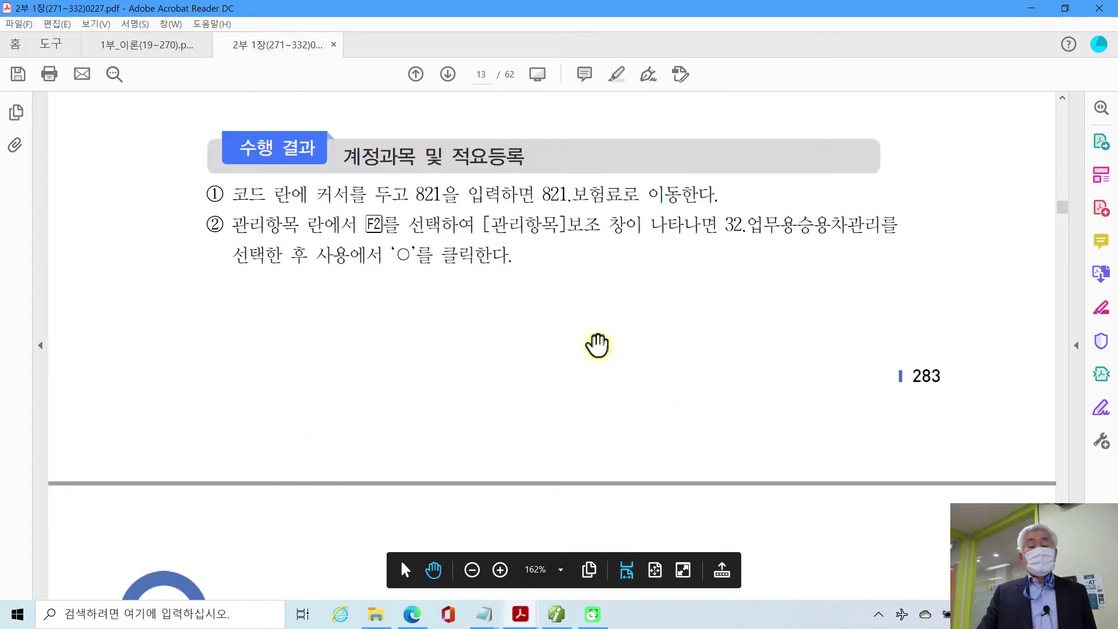
scroll(597, 345, "down", 7)
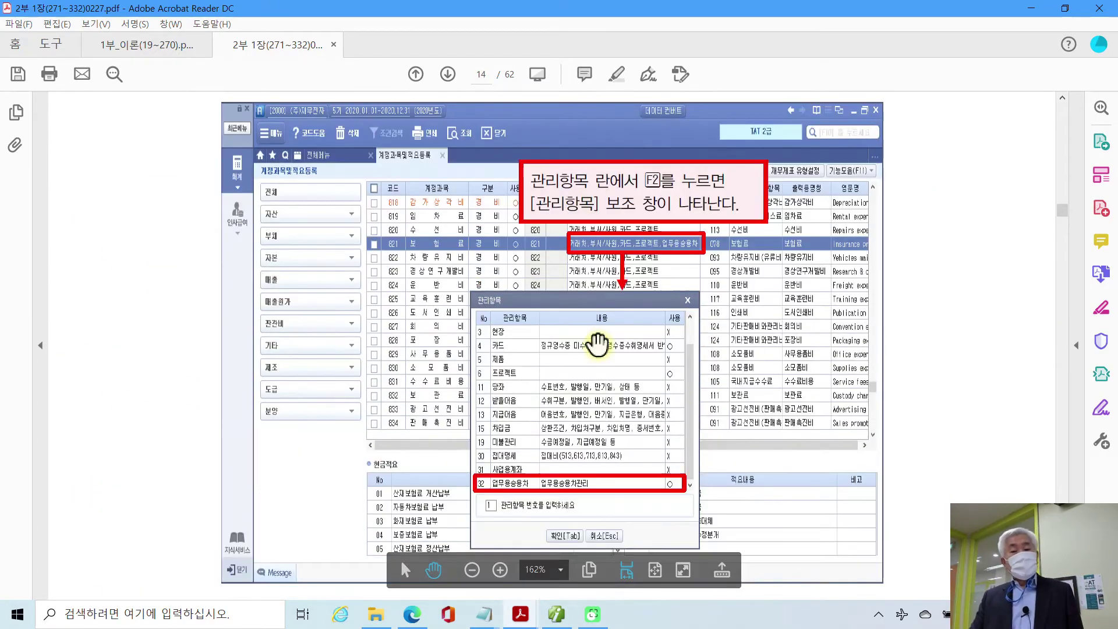
scroll(597, 345, "down", 3)
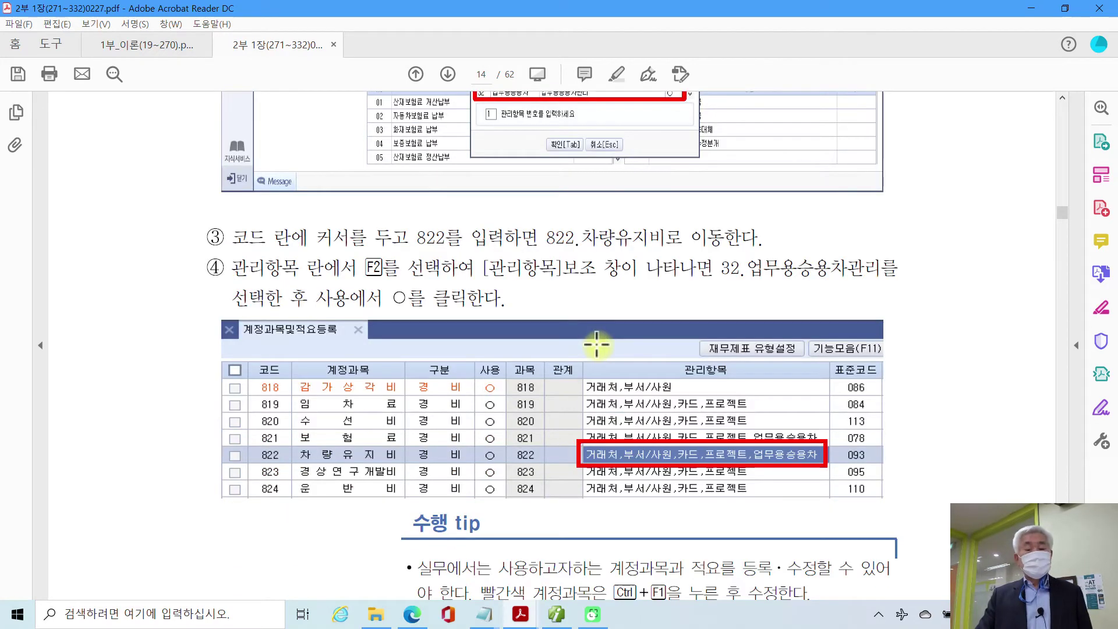
scroll(598, 345, "down", 3)
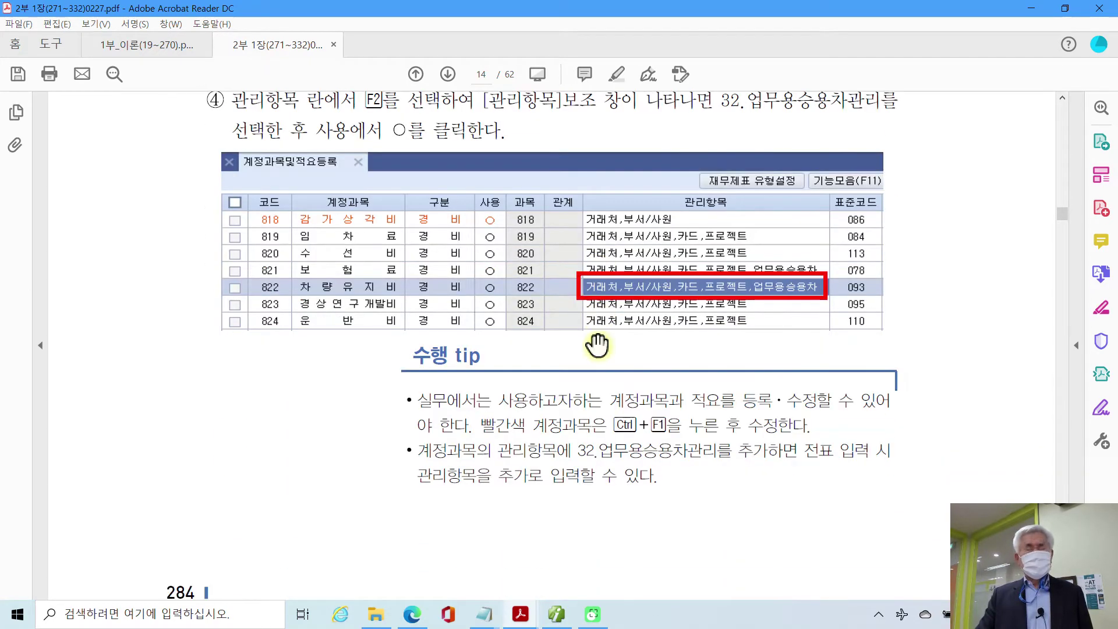
scroll(598, 345, "down", 1)
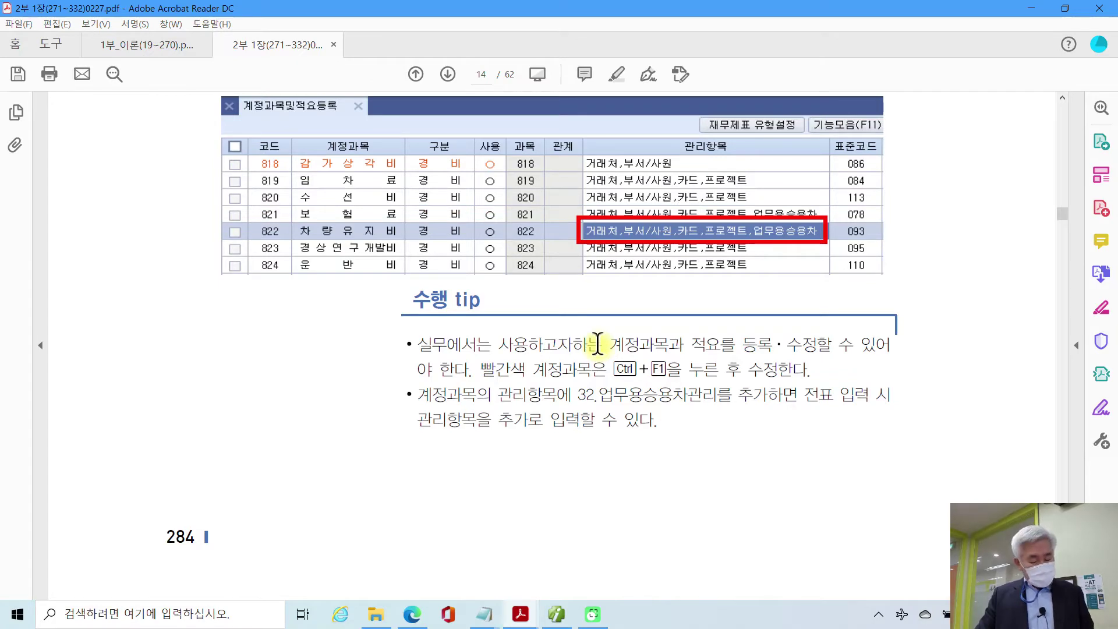
scroll(597, 345, "up", 1)
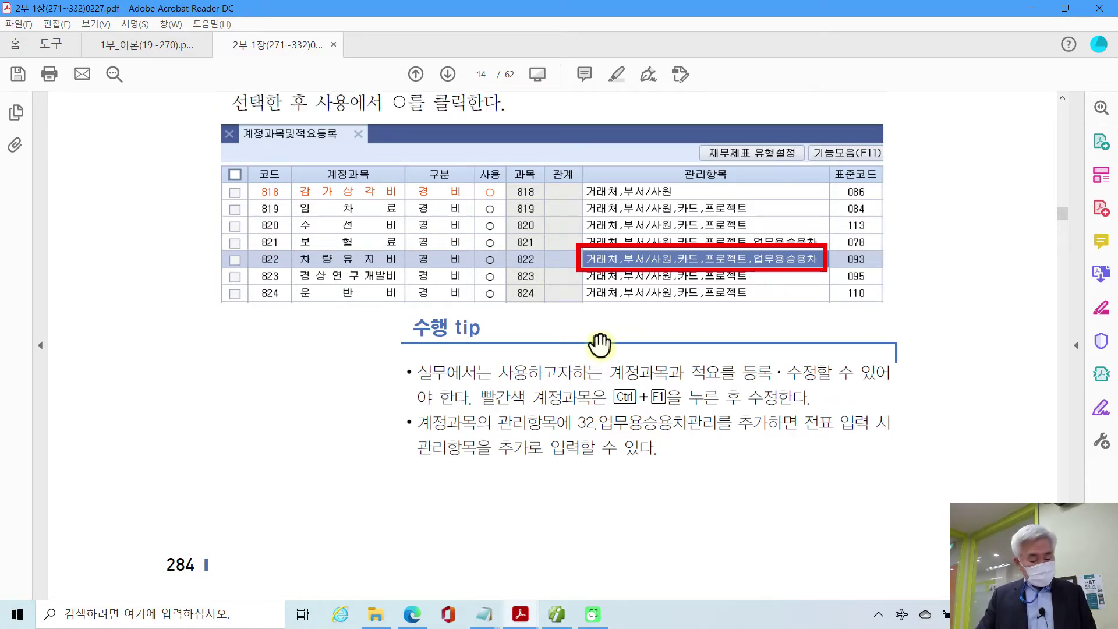
Box the 수행 tip, underline 감가상각비, Ctrl+F1 and the note on entering 관리항목 during 전표 입력, and clear the marks.
mouse_move(361, 307)
left_mouse_down()
mouse_move(788, 496)
mouse_move(959, 516)
left_mouse_up()
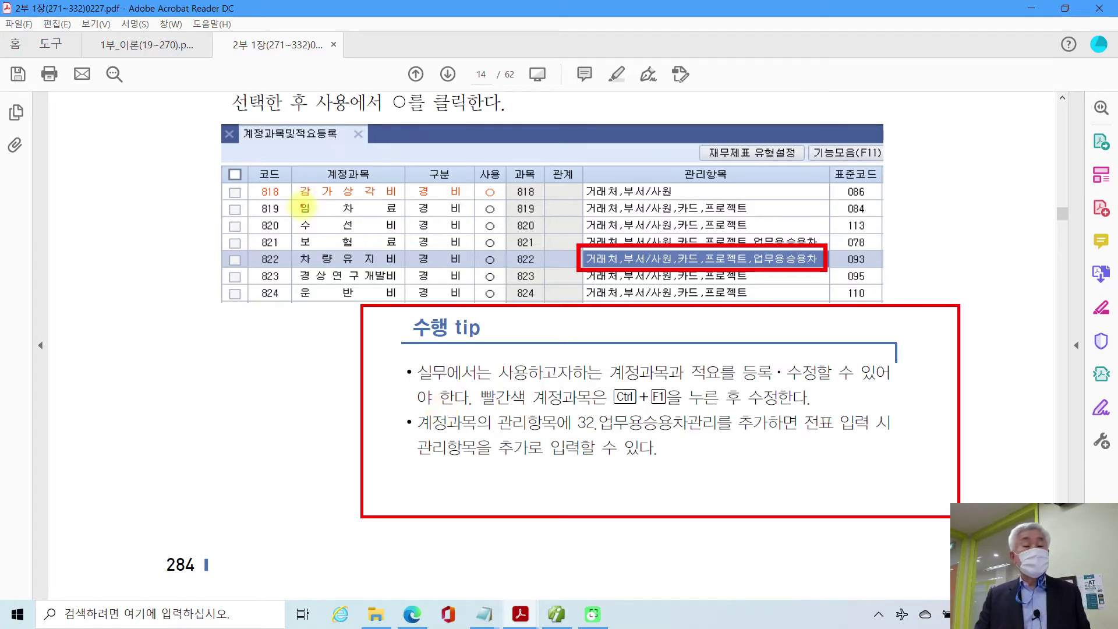
left_click_drag(301, 199, 409, 200)
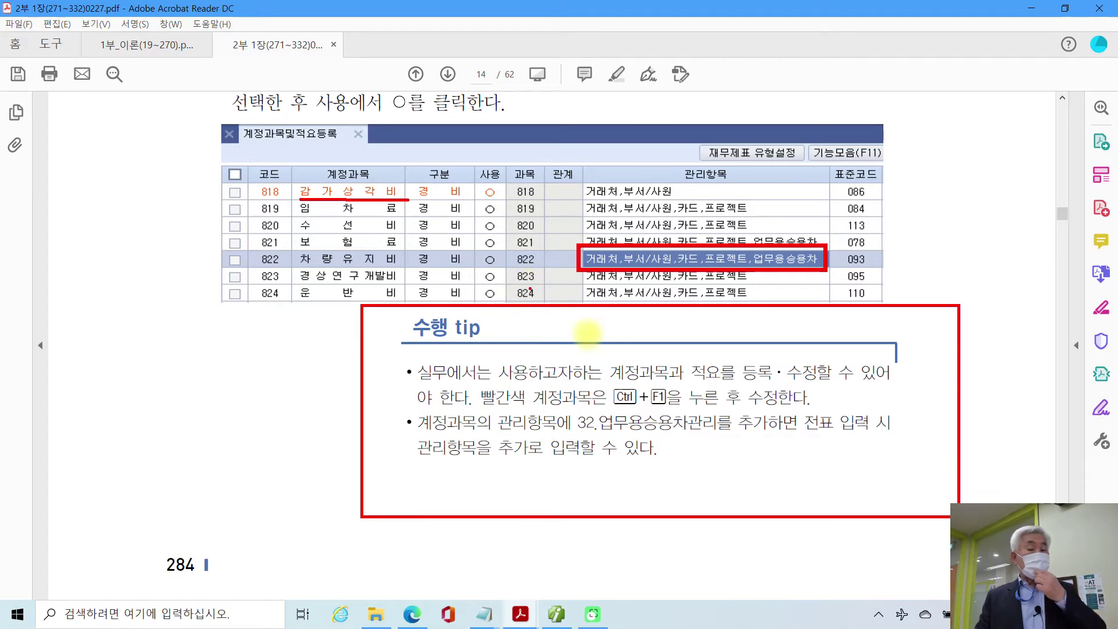
left_click_drag(613, 407, 674, 408)
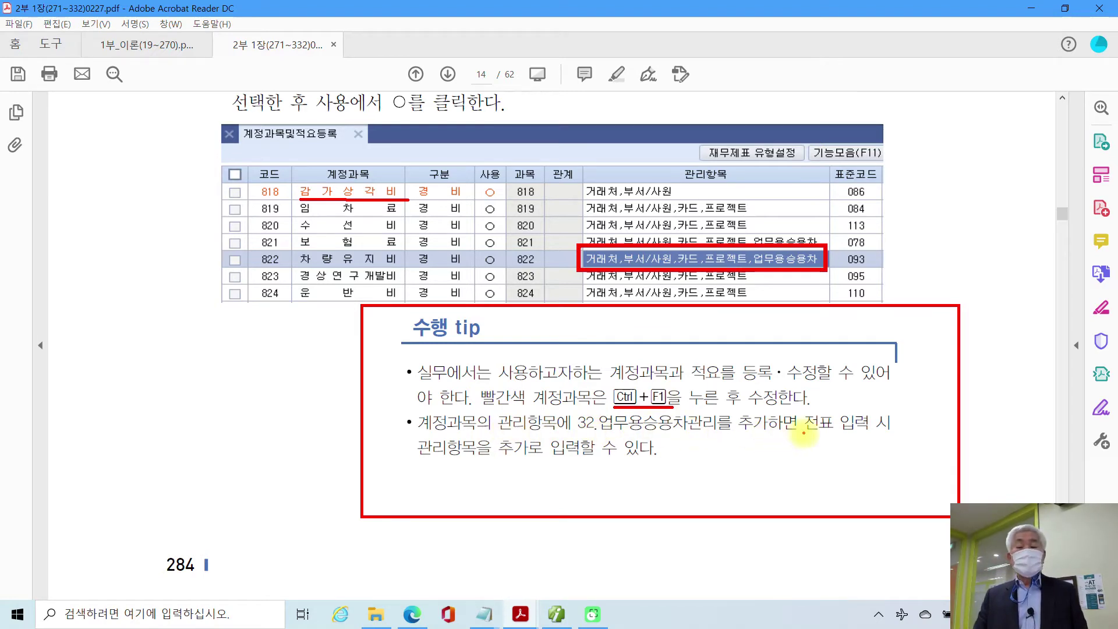
left_click_drag(798, 433, 903, 436)
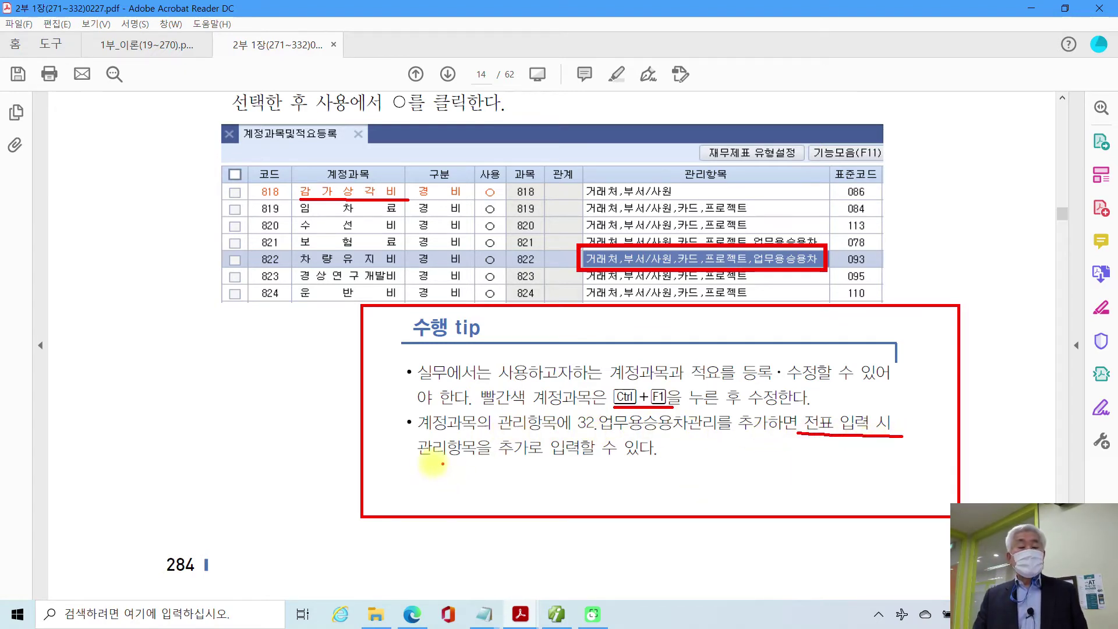
left_click_drag(411, 465, 610, 467)
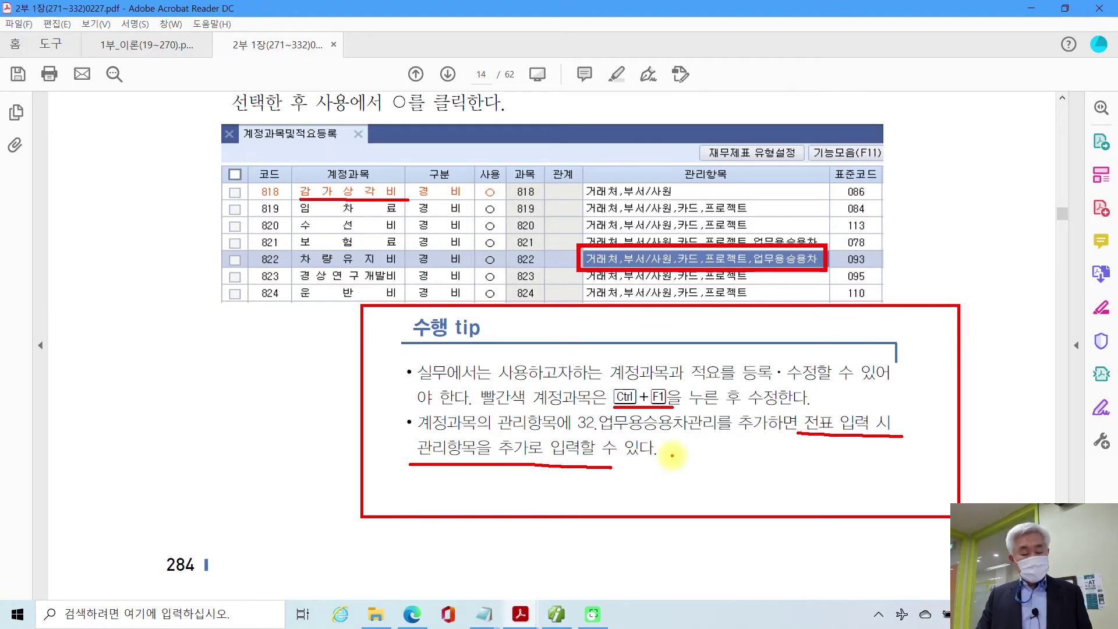
key("Escape")
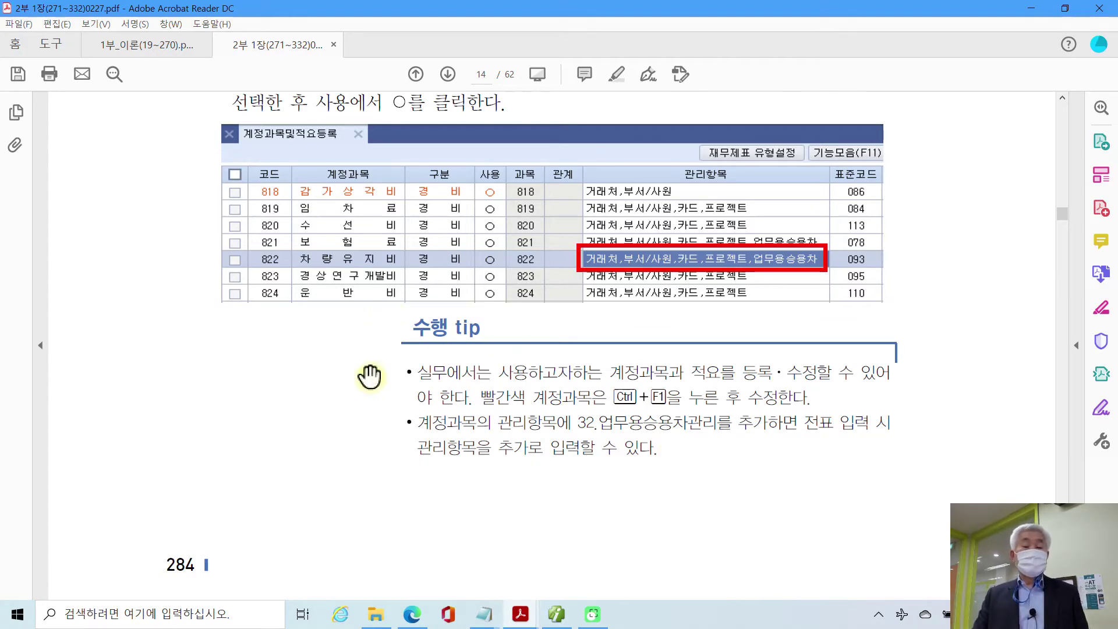
Read section 06 거래처등록 and its box on accounts that require a 거래처코드 during 전표입력.
scroll(362, 364, "down", 9)
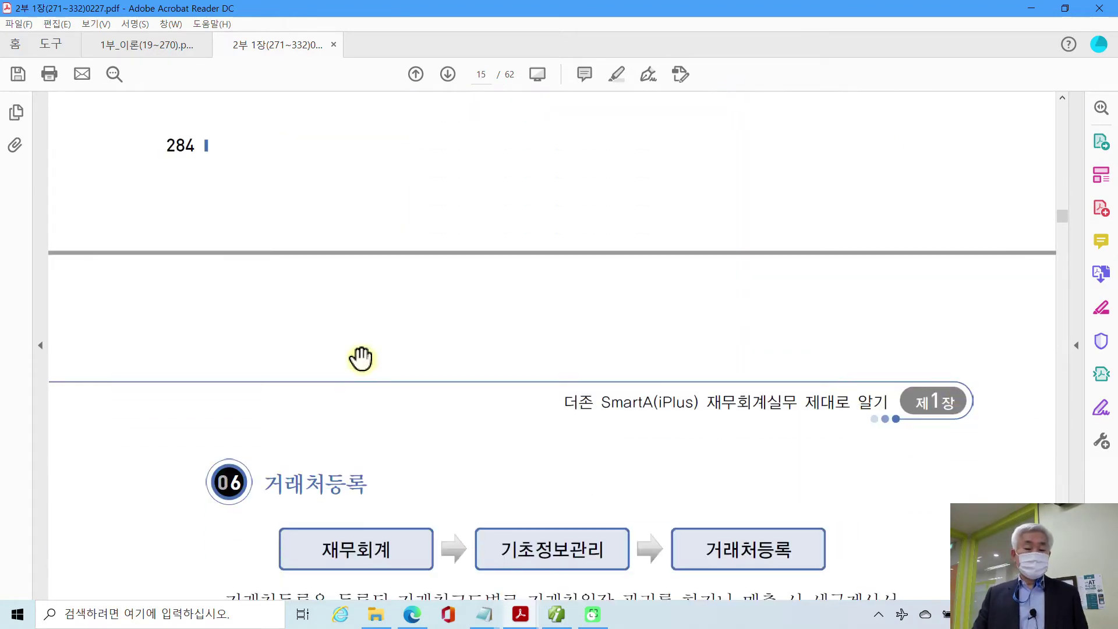
scroll(361, 358, "down", 8)
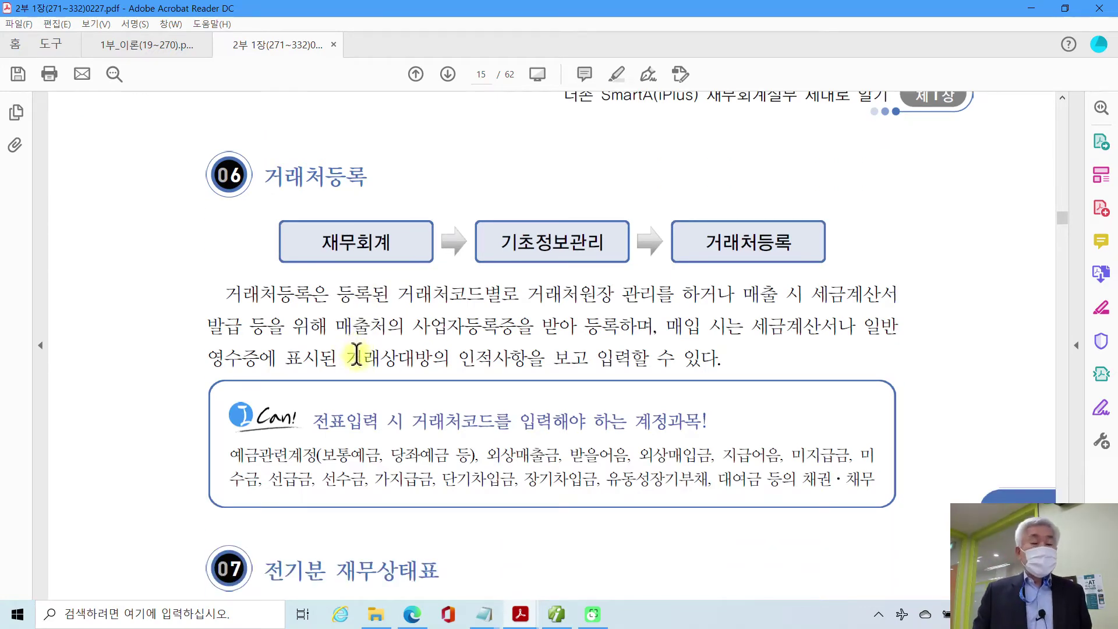
scroll(353, 349, "down", 2)
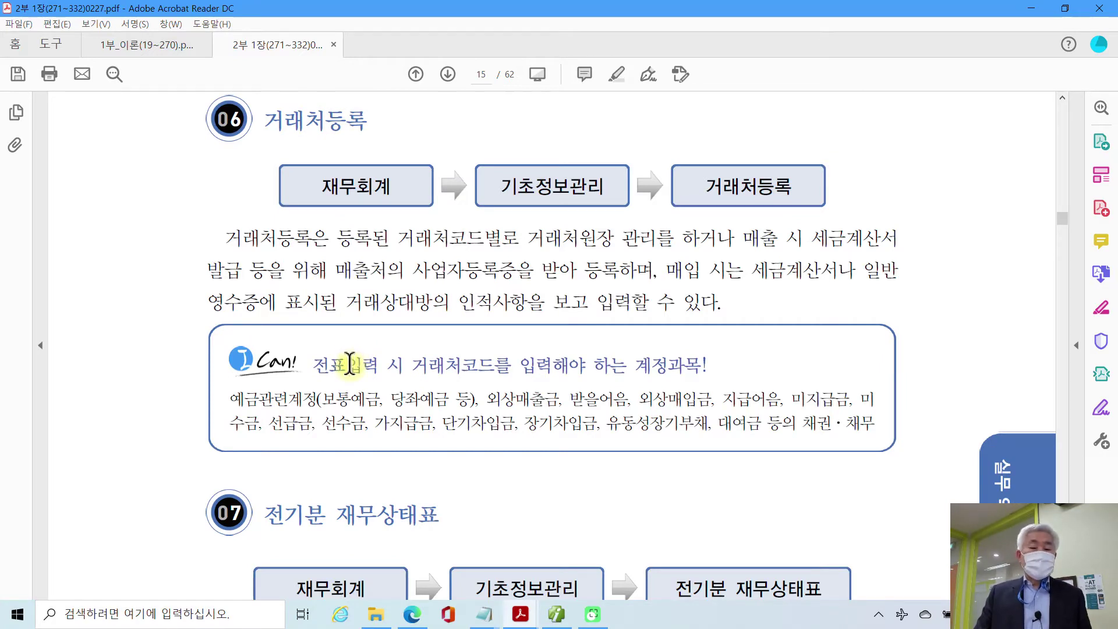
scroll(349, 364, "down", 2)
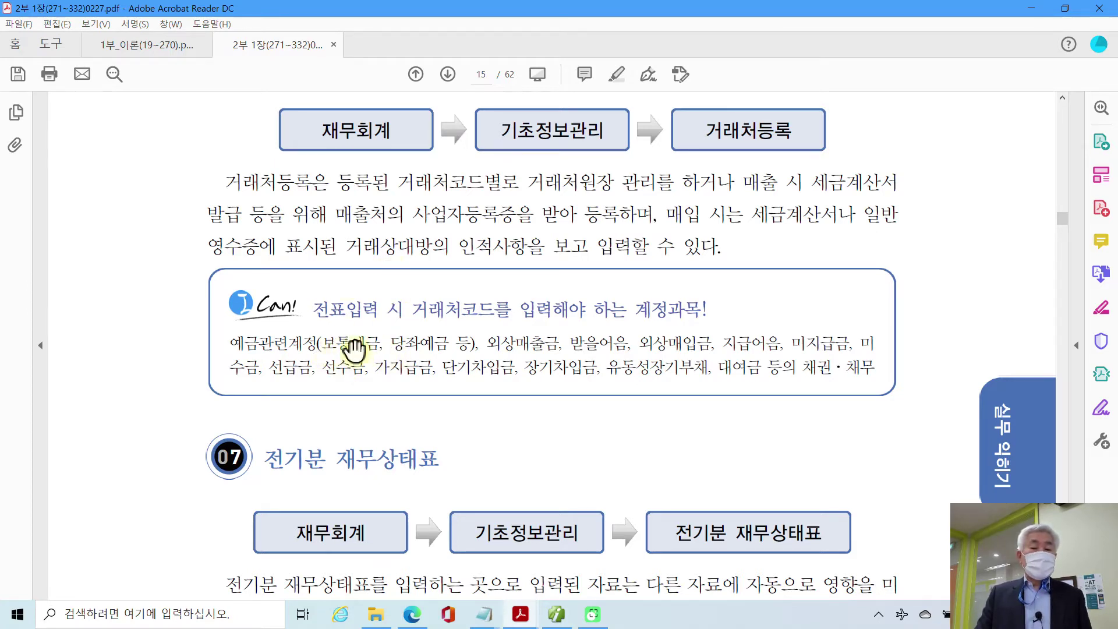
scroll(476, 356, "down", 3)
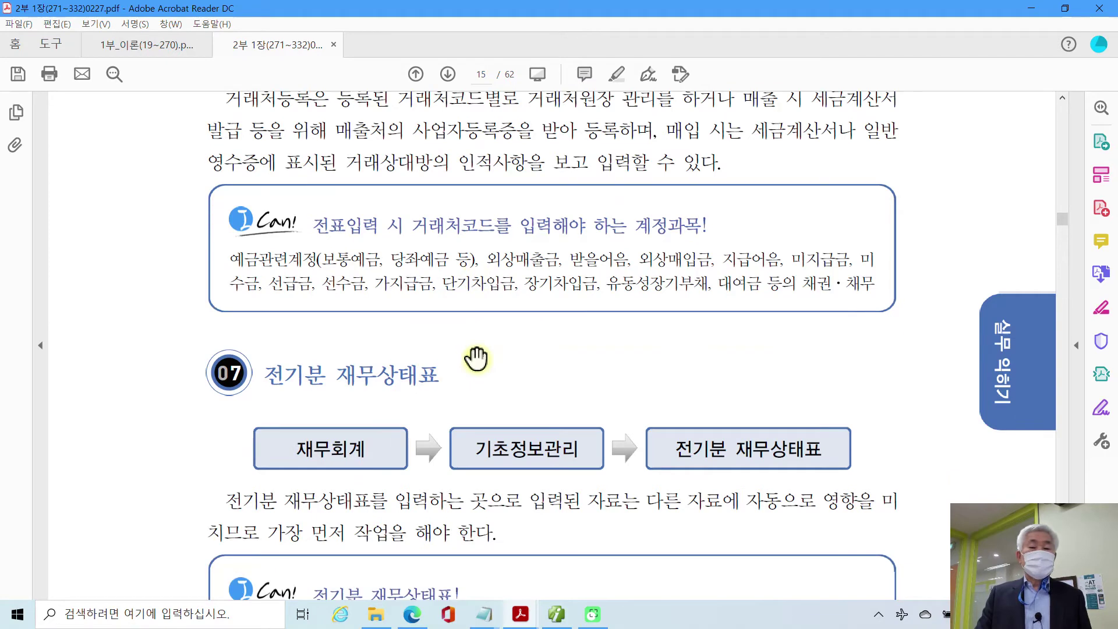
scroll(476, 356, "down", 5)
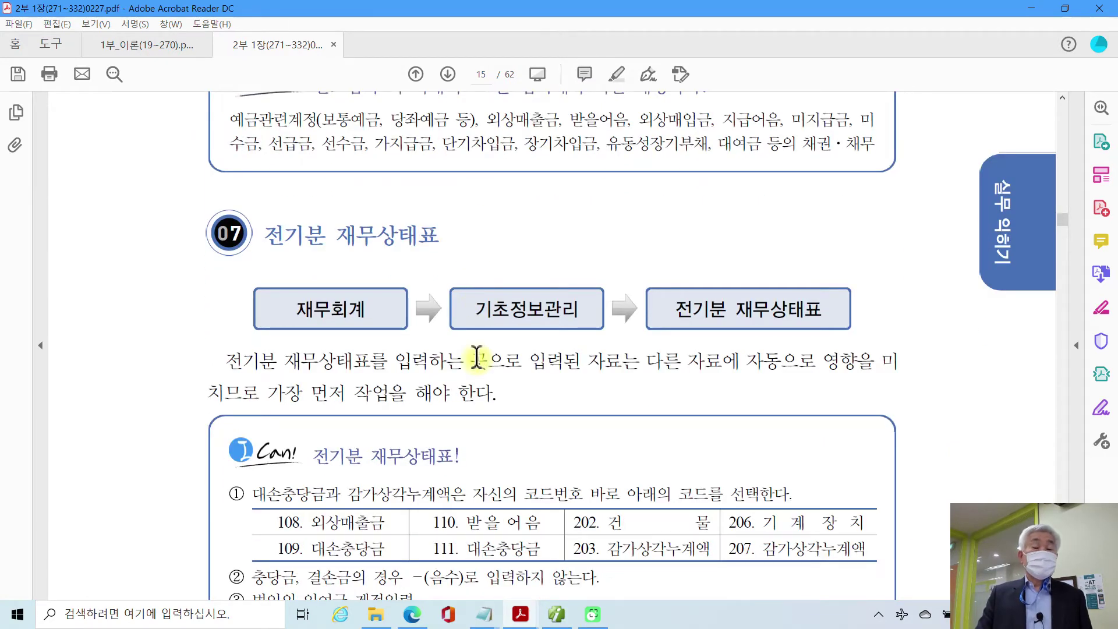
scroll(476, 356, "up", 7)
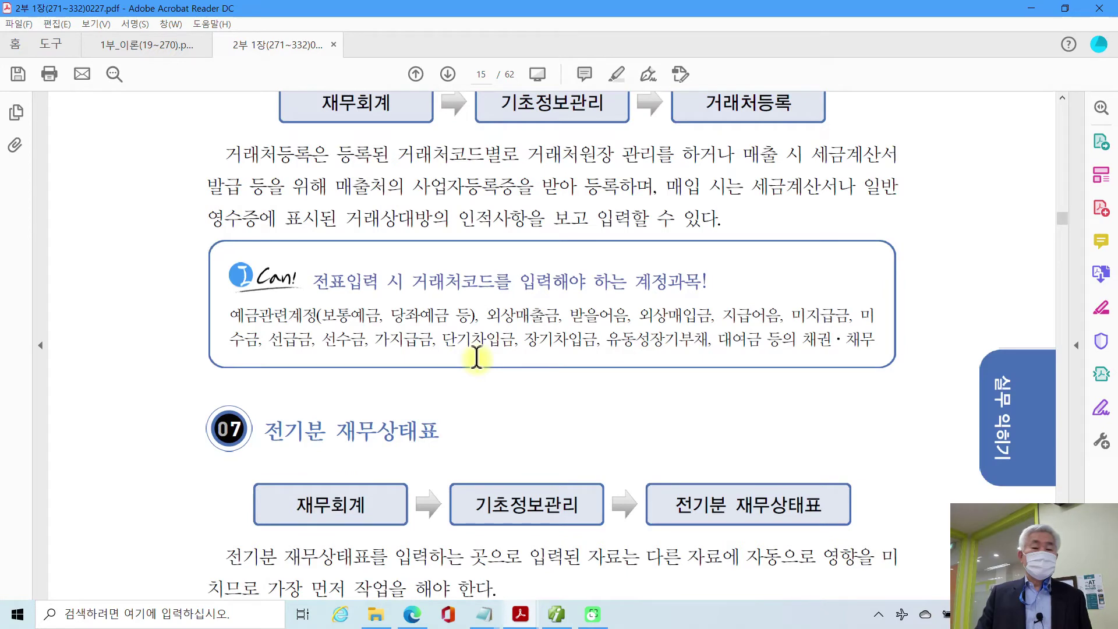
scroll(477, 357, "up", 2)
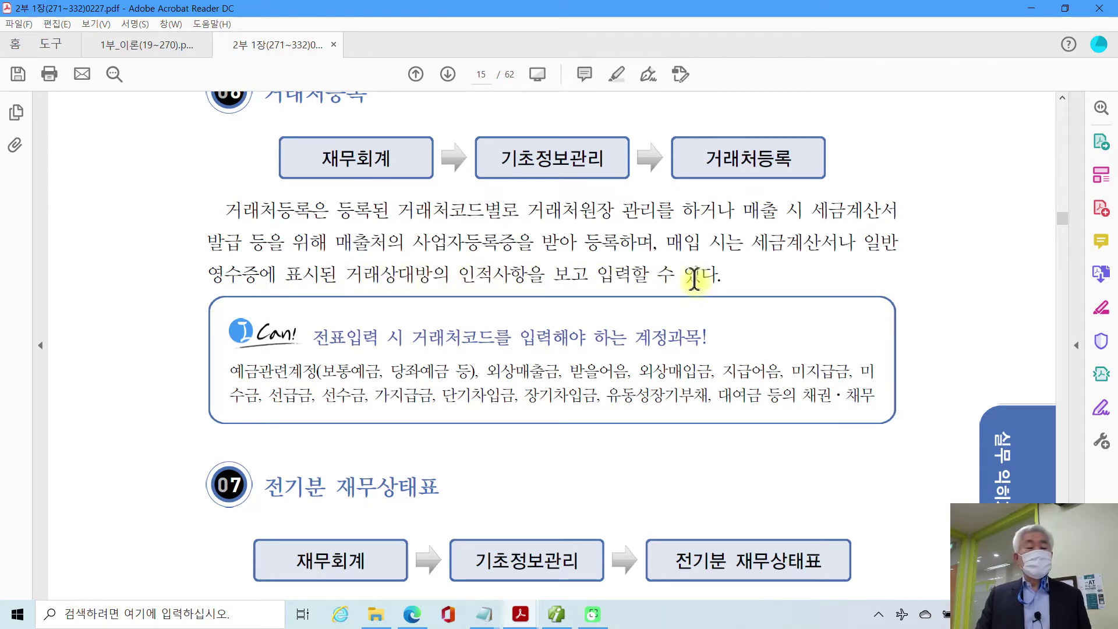
scroll(305, 419, "up", 1)
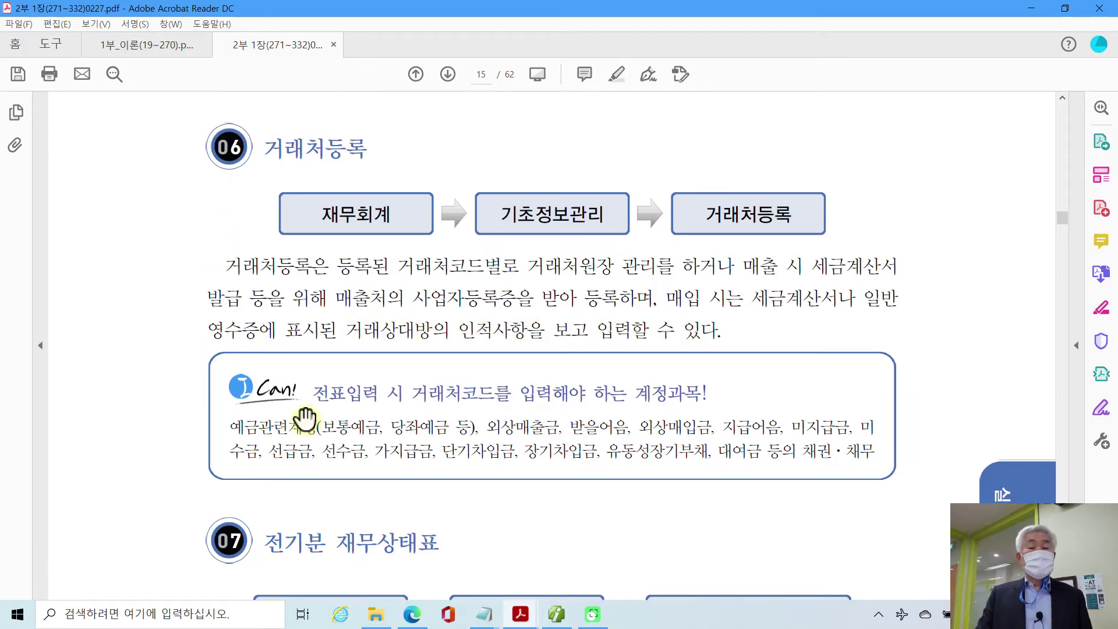
Read section 07 전기분 재무상태표, including its notes on 대손충당금, 감가상각누계액 and 법인의 잉여금 계정입력.
scroll(232, 388, "down", 5)
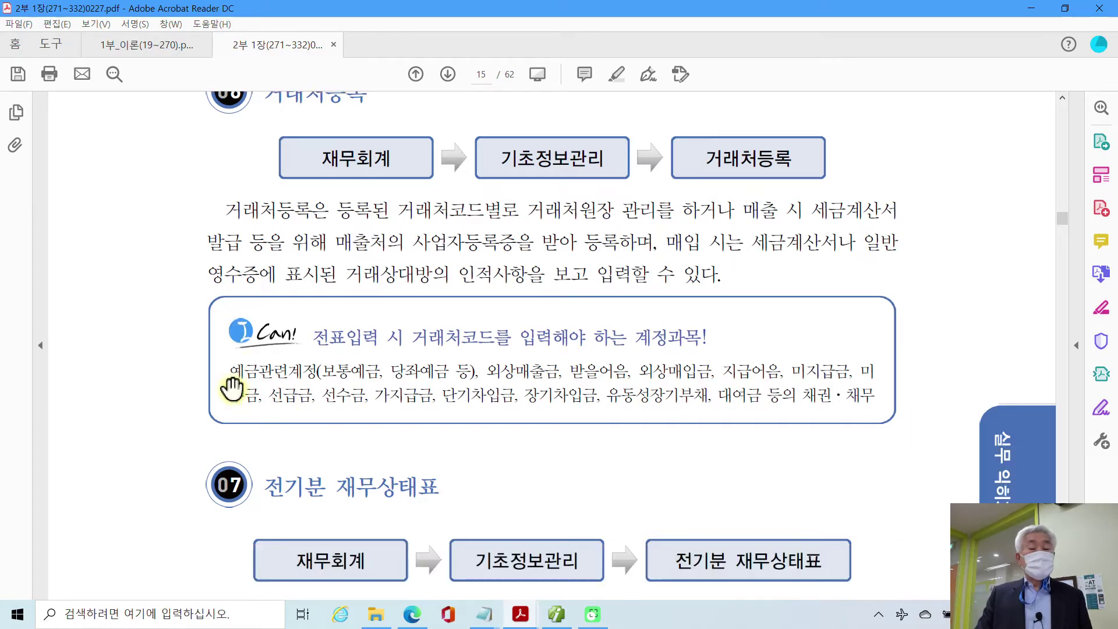
scroll(232, 388, "down", 1)
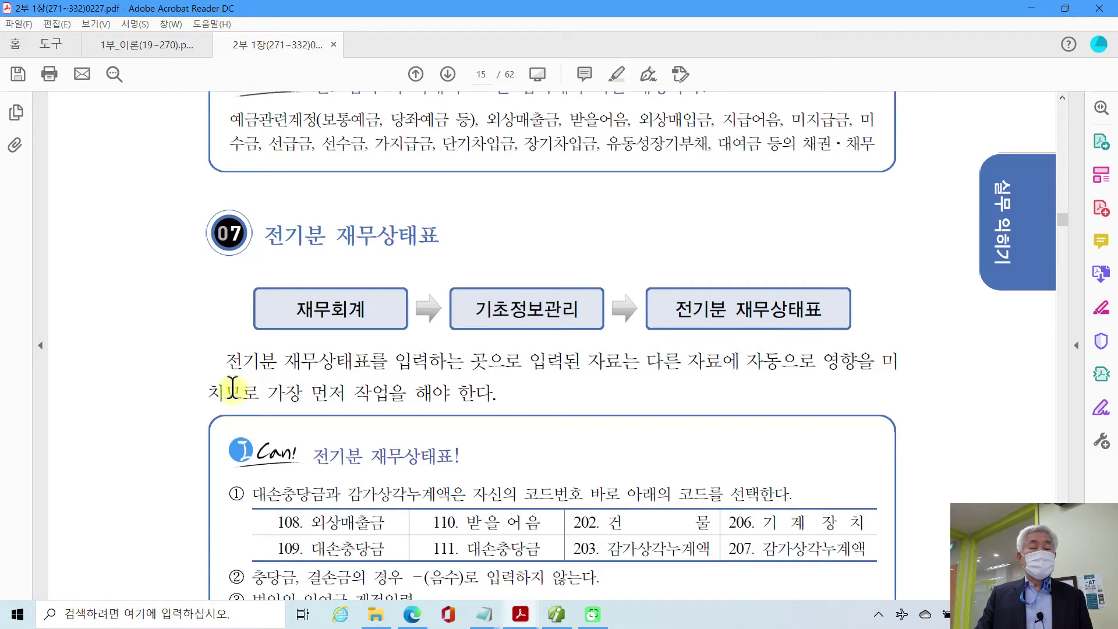
scroll(236, 384, "down", 2)
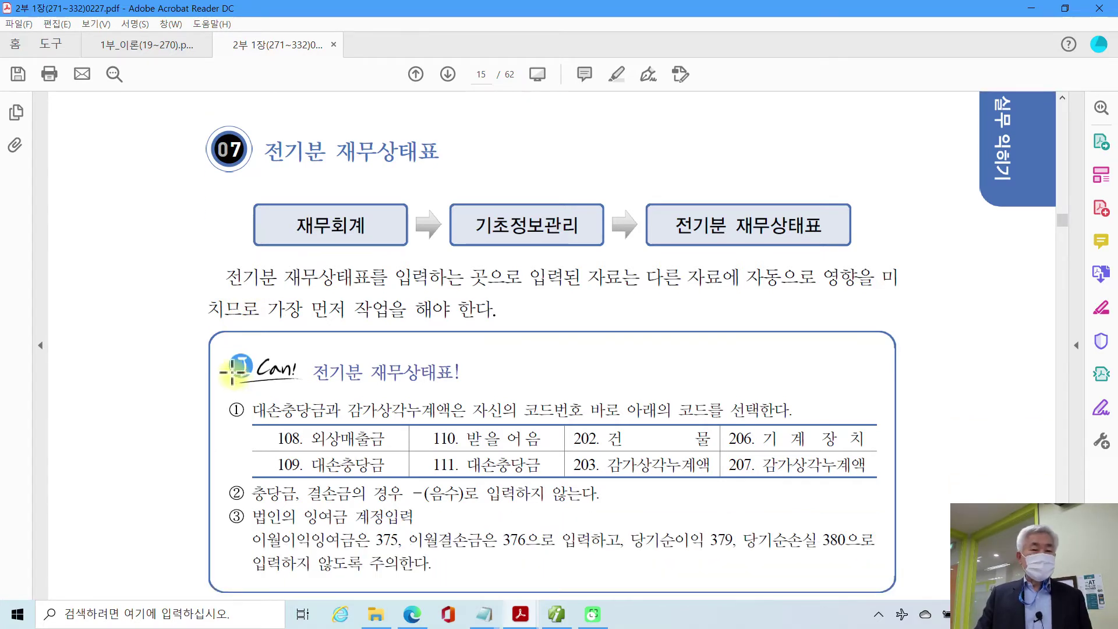
scroll(330, 163, "down", 1)
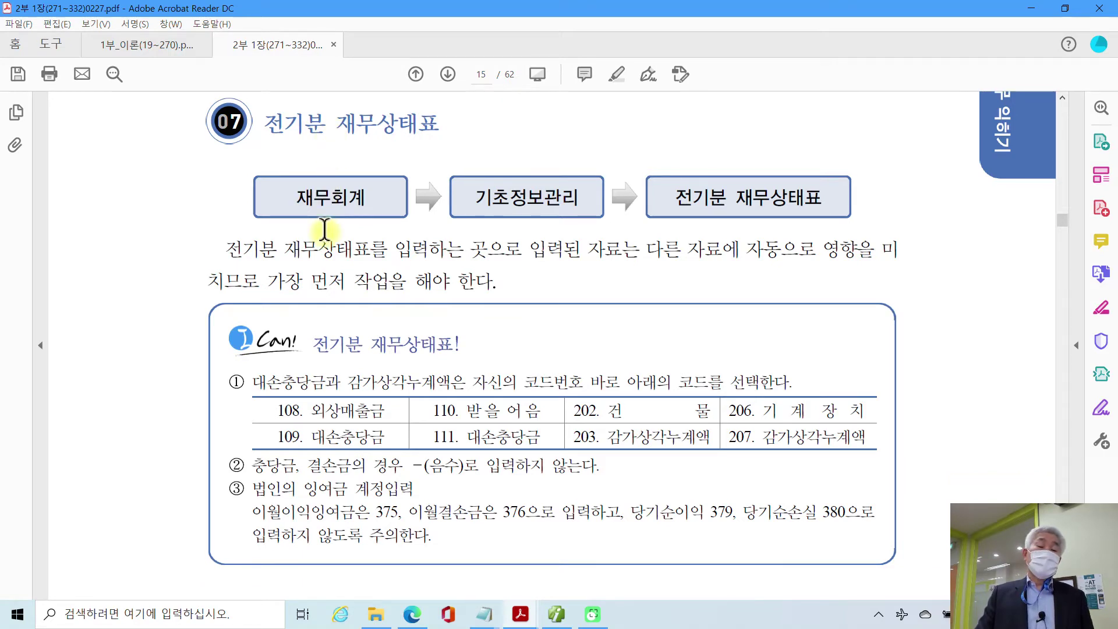
scroll(333, 206, "down", 2)
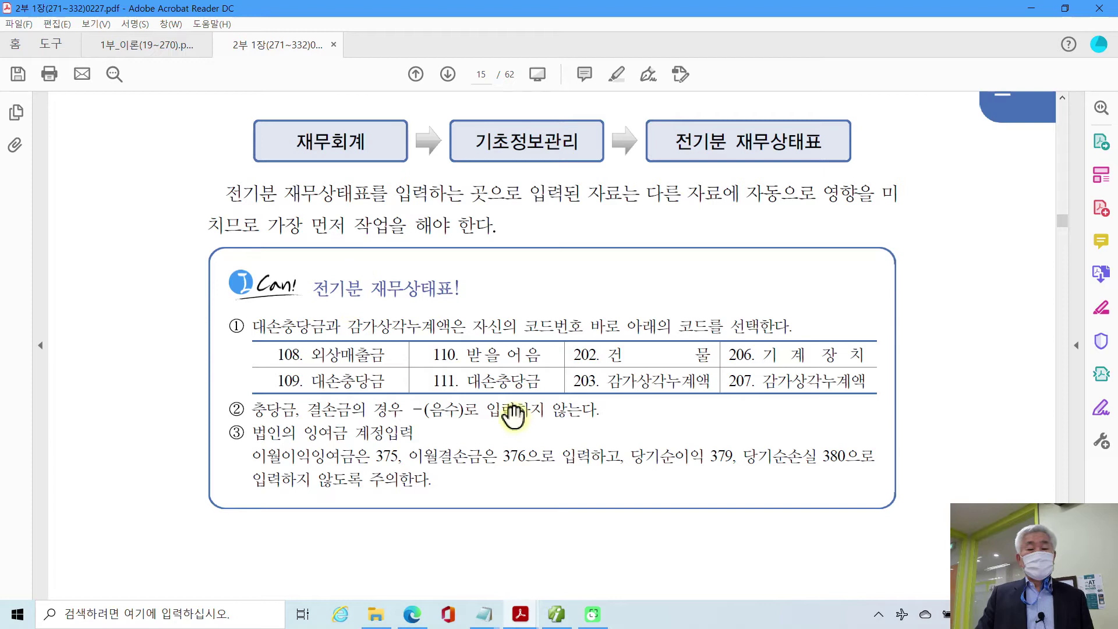
scroll(483, 402, "down", 4)
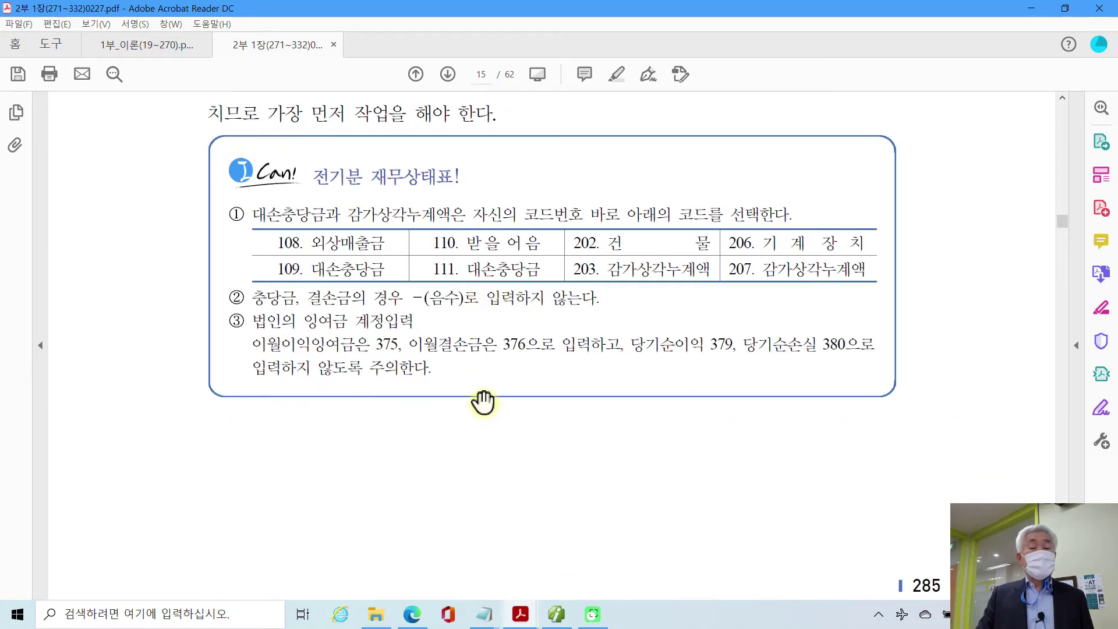
scroll(483, 402, "down", 2)
scroll(483, 402, "down", 3)
scroll(483, 402, "up", 5)
scroll(483, 402, "up", 2)
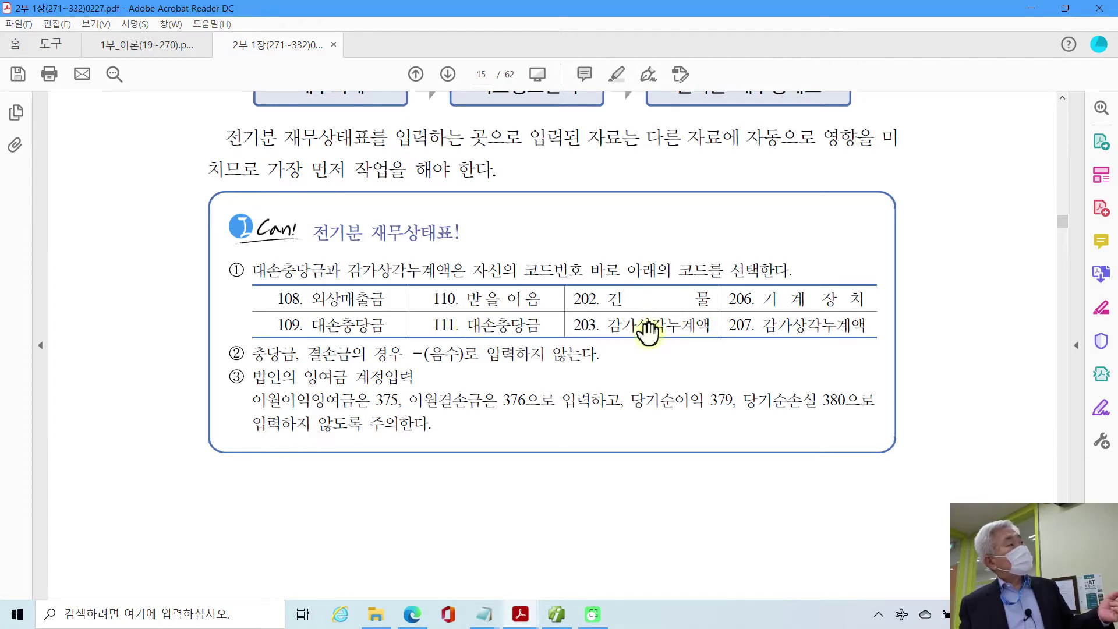
left_click(622, 299)
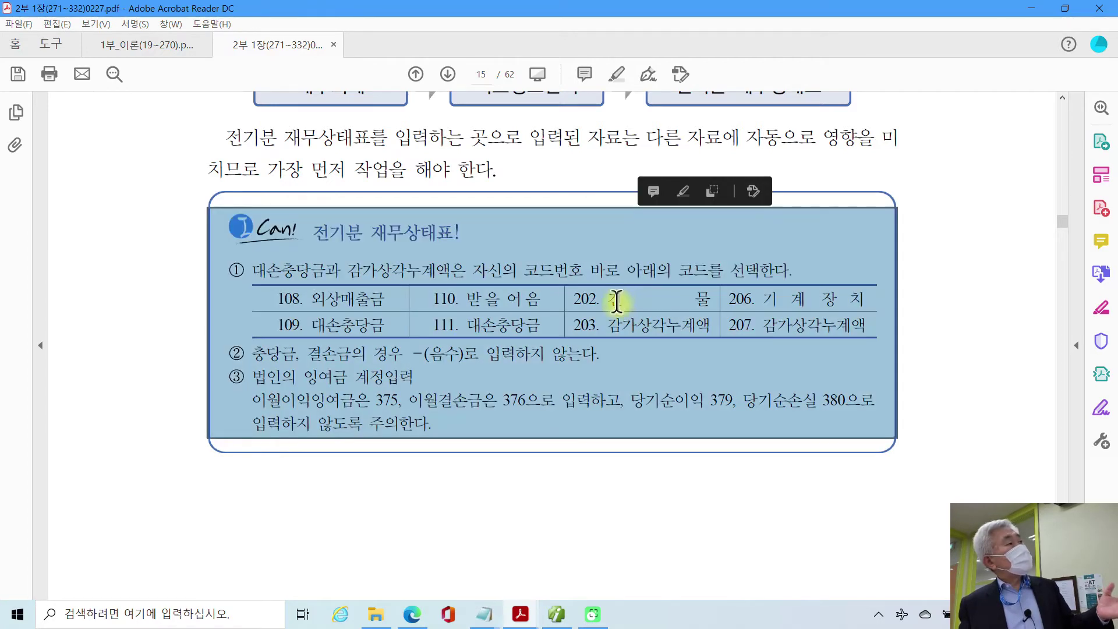
left_click(617, 300)
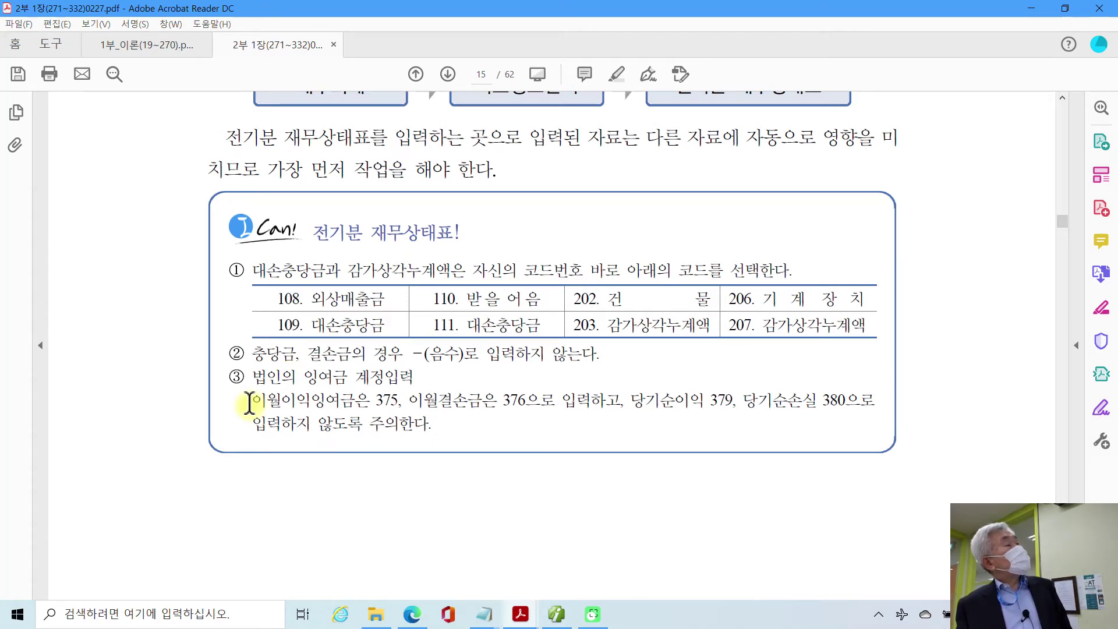
Highlight the text "이월이익잉여금은 375" in note ③ of the 전기분 재무상태표 box.
left_click_drag(251, 402, 386, 402)
right_click(389, 405)
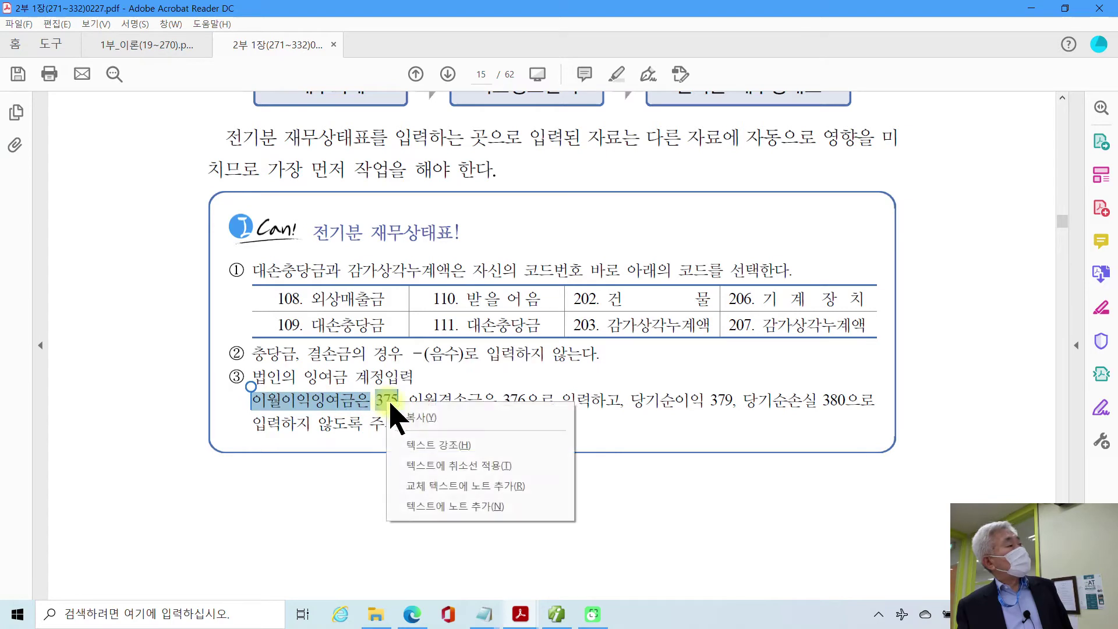
left_click(412, 445)
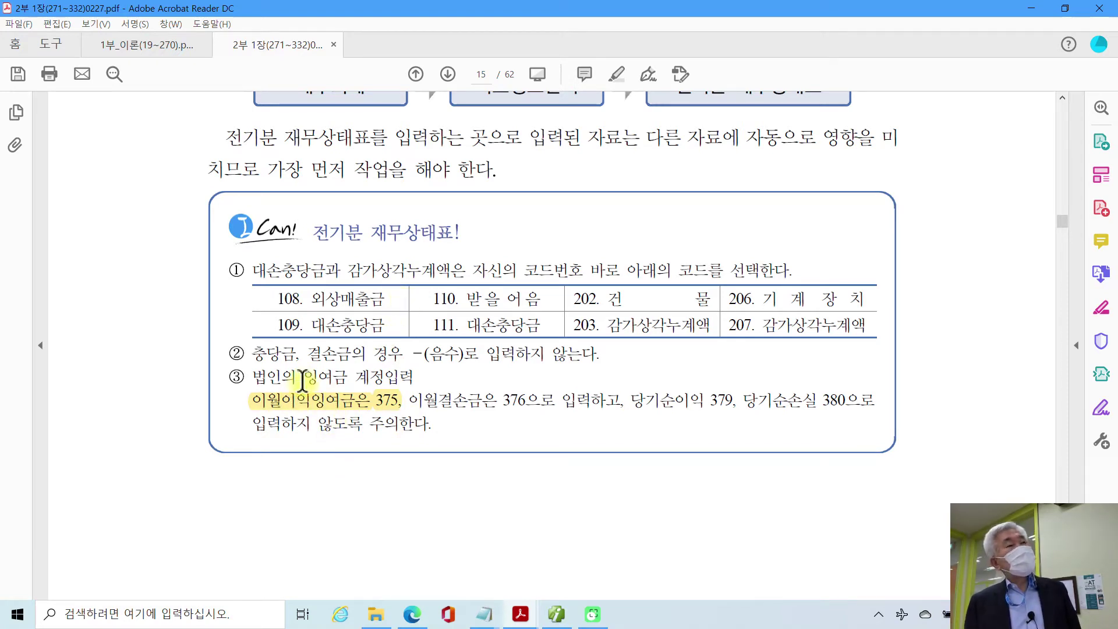
Go to section 08 전기분 손익계산서 on the next textbook page and read its introduction.
scroll(486, 496, "down", 1)
scroll(486, 497, "down", 15)
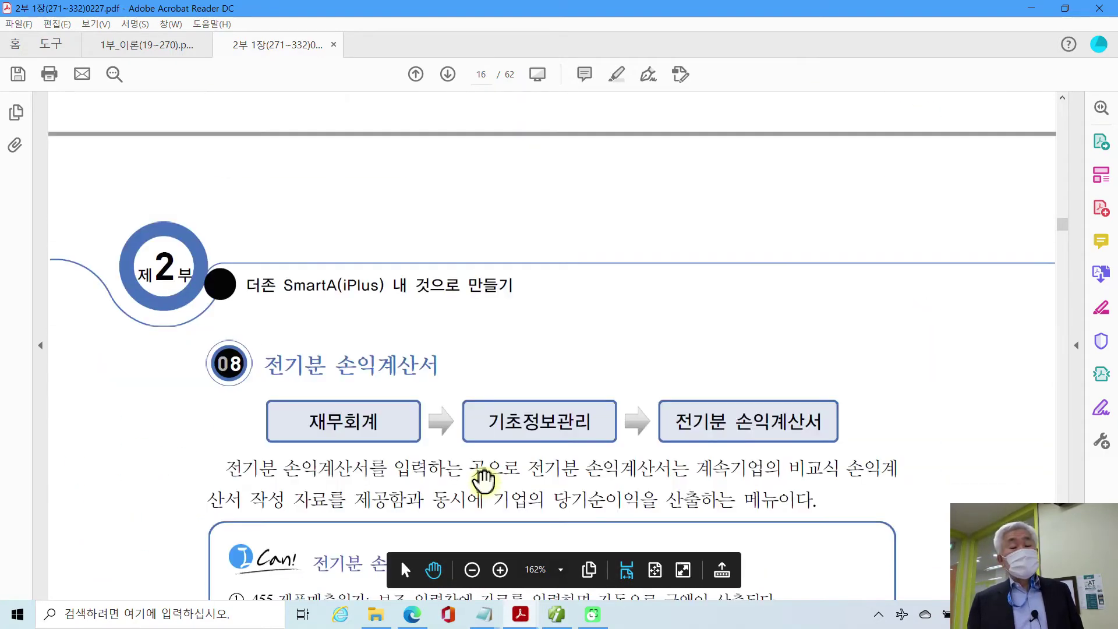
Read textbook sections 08 to 10 on the prior-period income statement, cost statement and retained earnings appropriation statement.
scroll(483, 481, "down", 4)
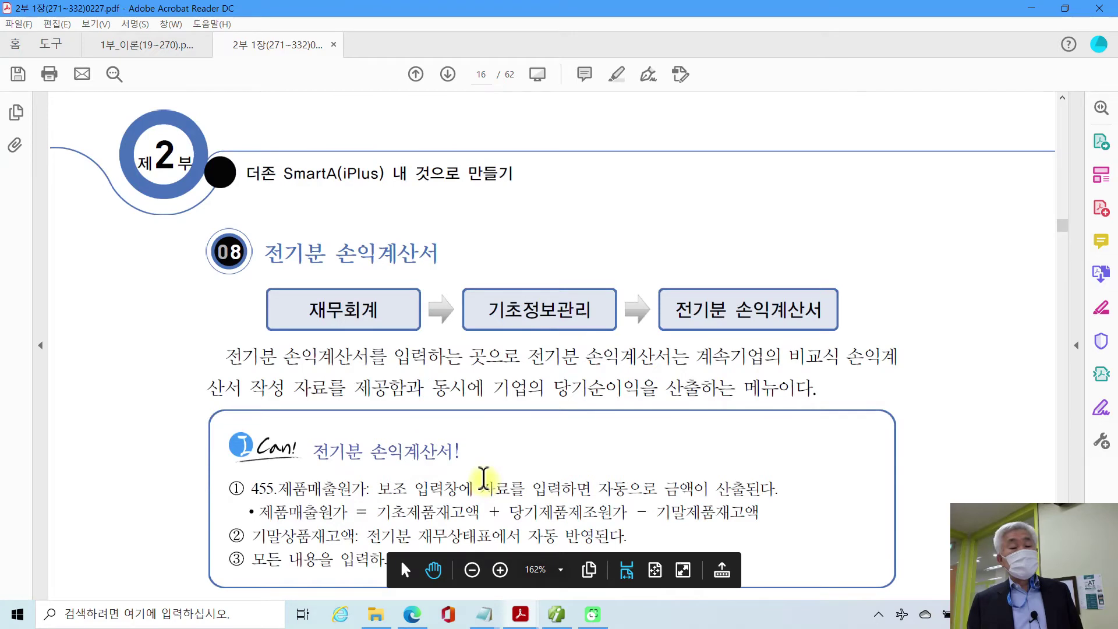
scroll(484, 481, "down", 3)
scroll(483, 481, "down", 1)
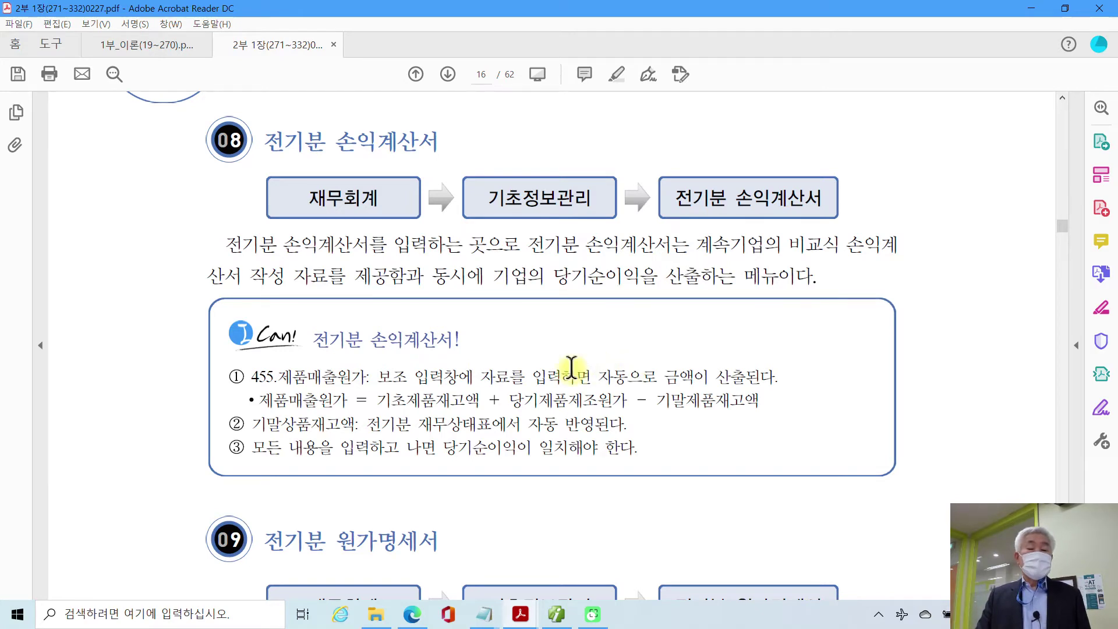
scroll(572, 368, "down", 2)
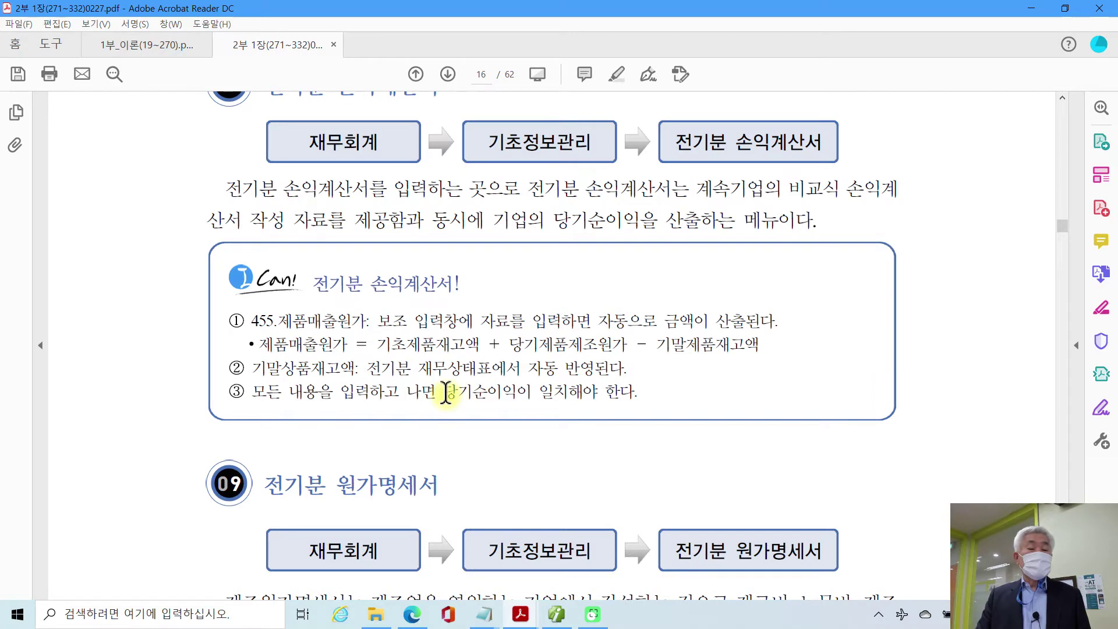
scroll(447, 393, "down", 4)
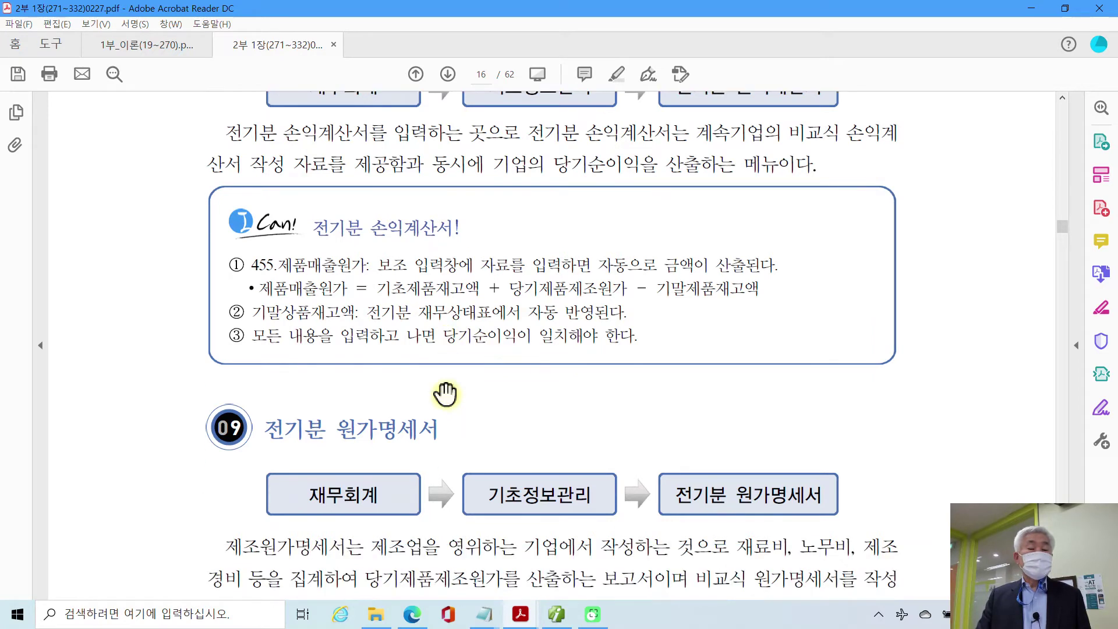
scroll(446, 390, "down", 8)
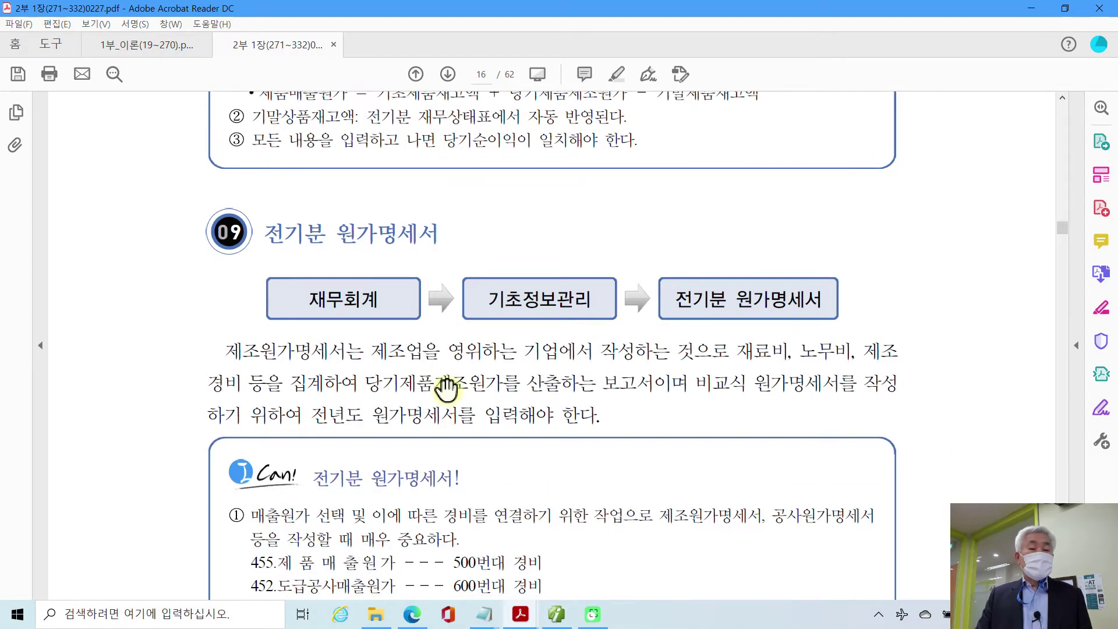
scroll(441, 388, "down", 2)
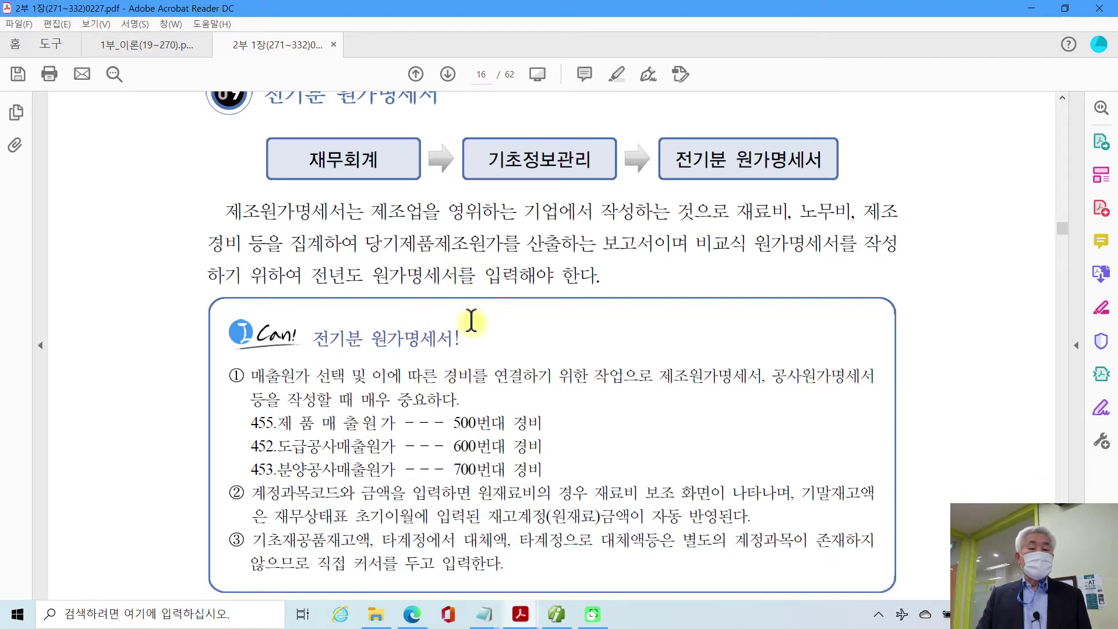
scroll(472, 320, "down", 3)
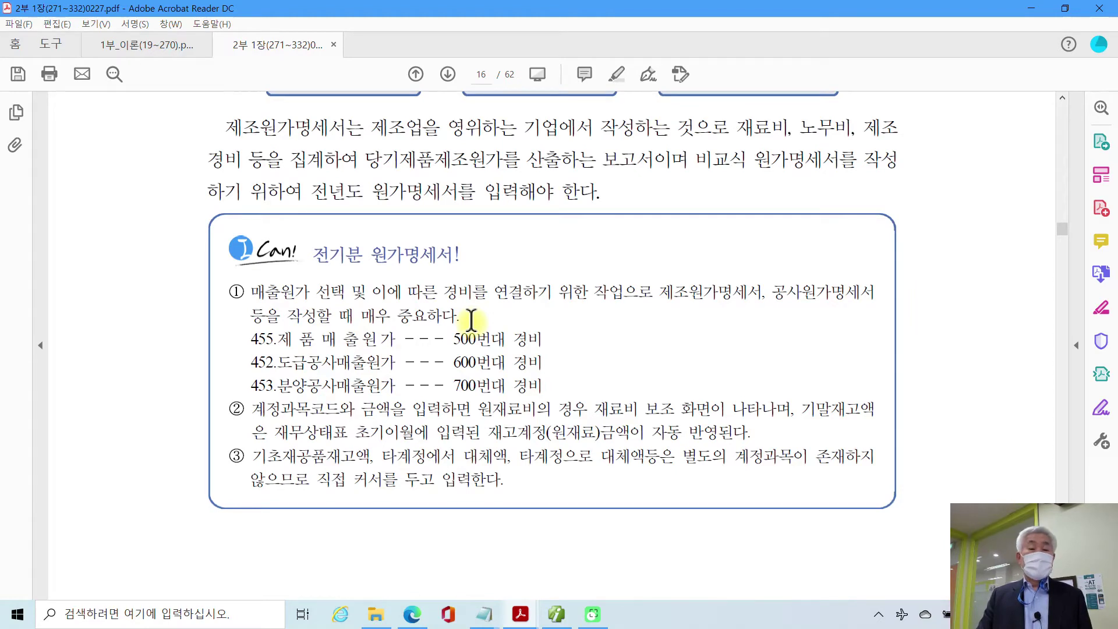
scroll(472, 320, "down", 3)
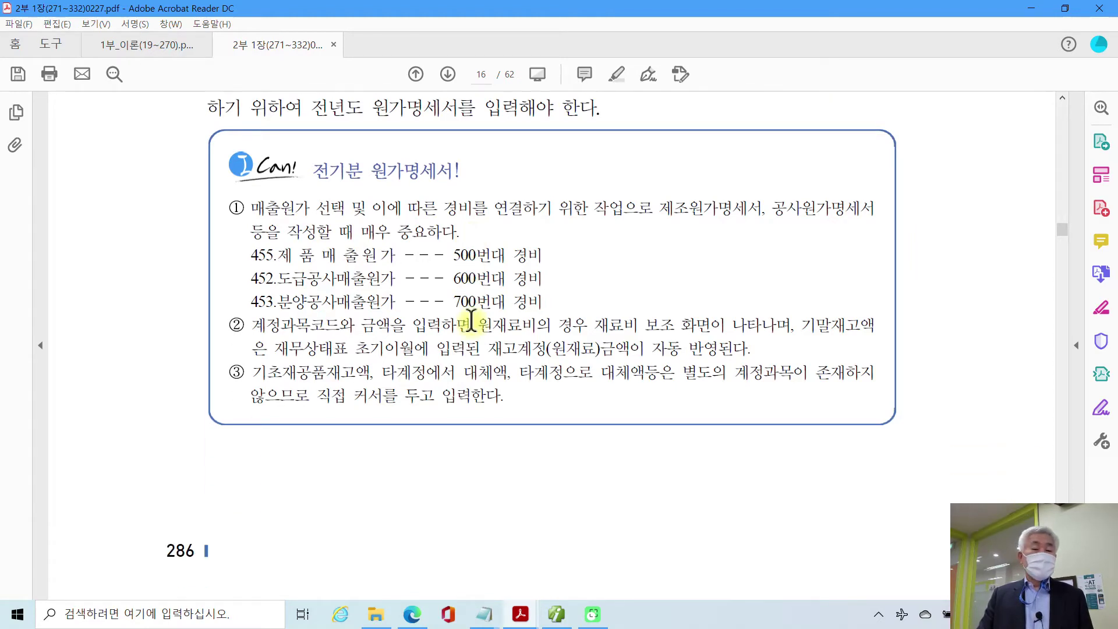
scroll(472, 320, "down", 3)
scroll(472, 320, "down", 13)
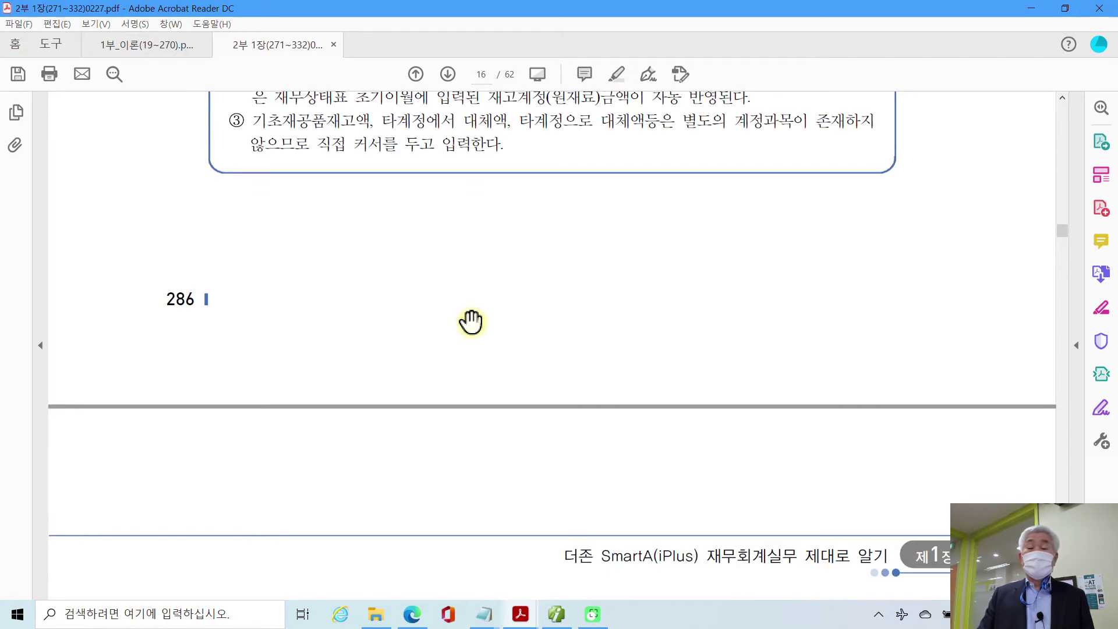
scroll(472, 320, "down", 6)
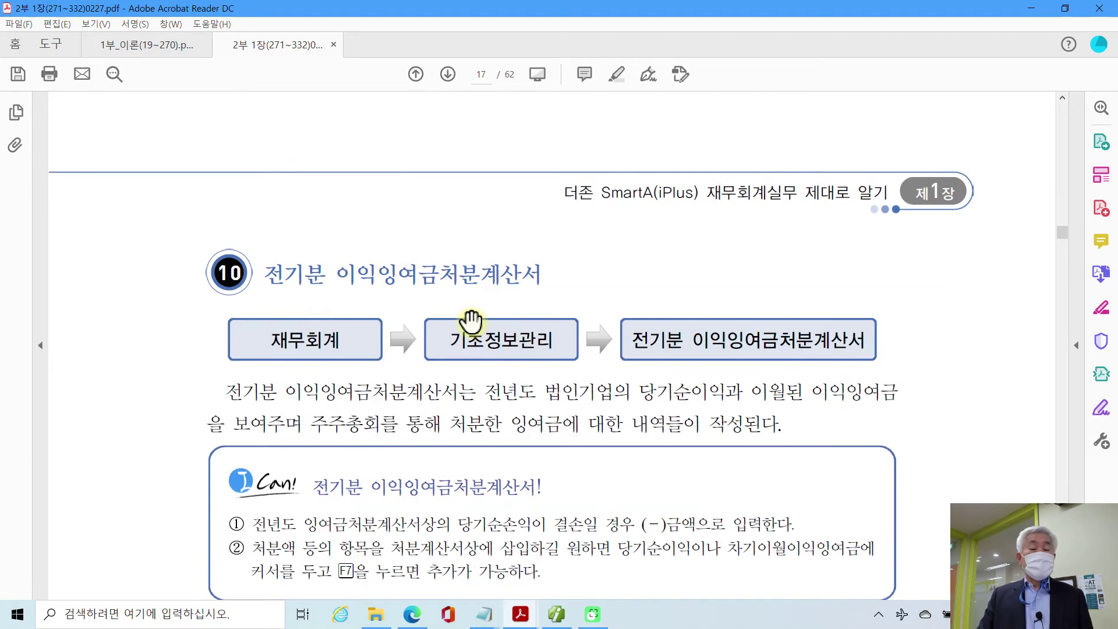
scroll(472, 320, "down", 2)
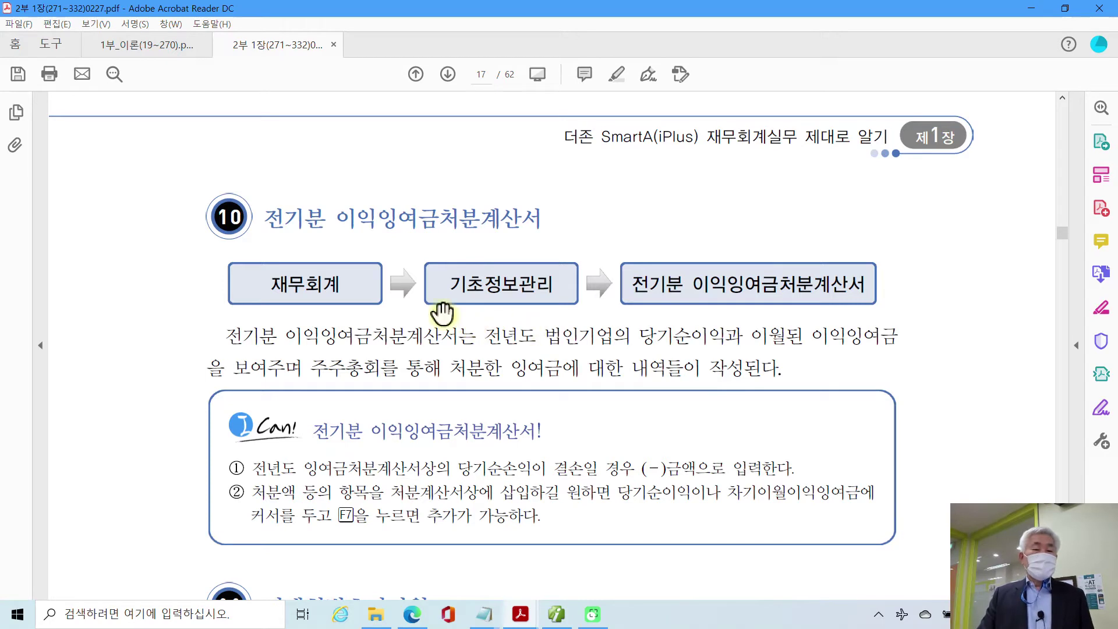
scroll(455, 371, "down", 3)
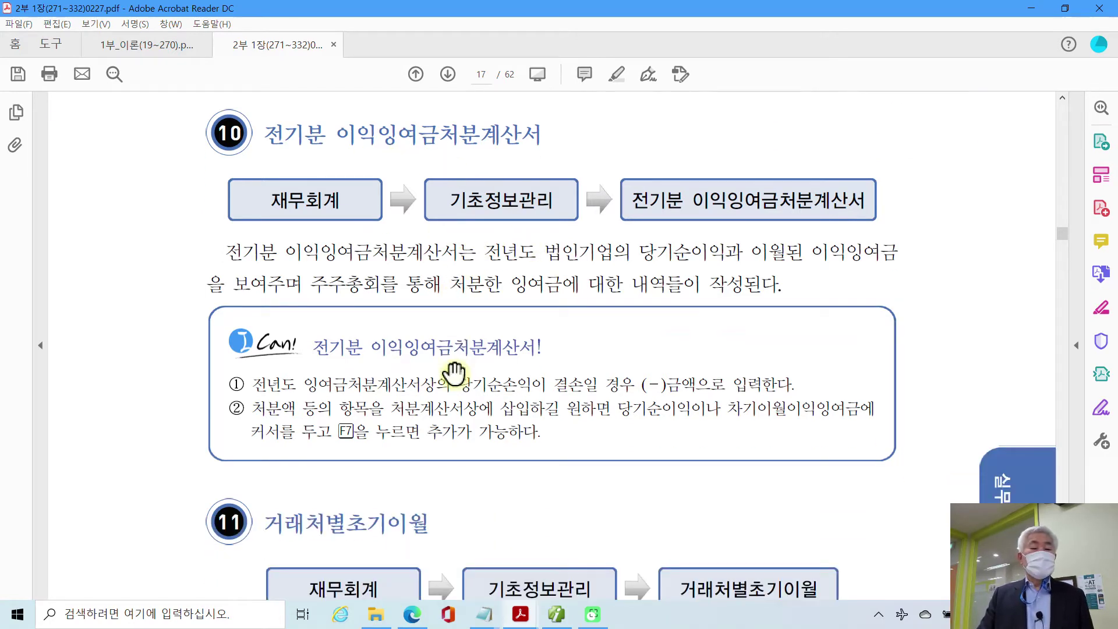
scroll(425, 372, "down", 4)
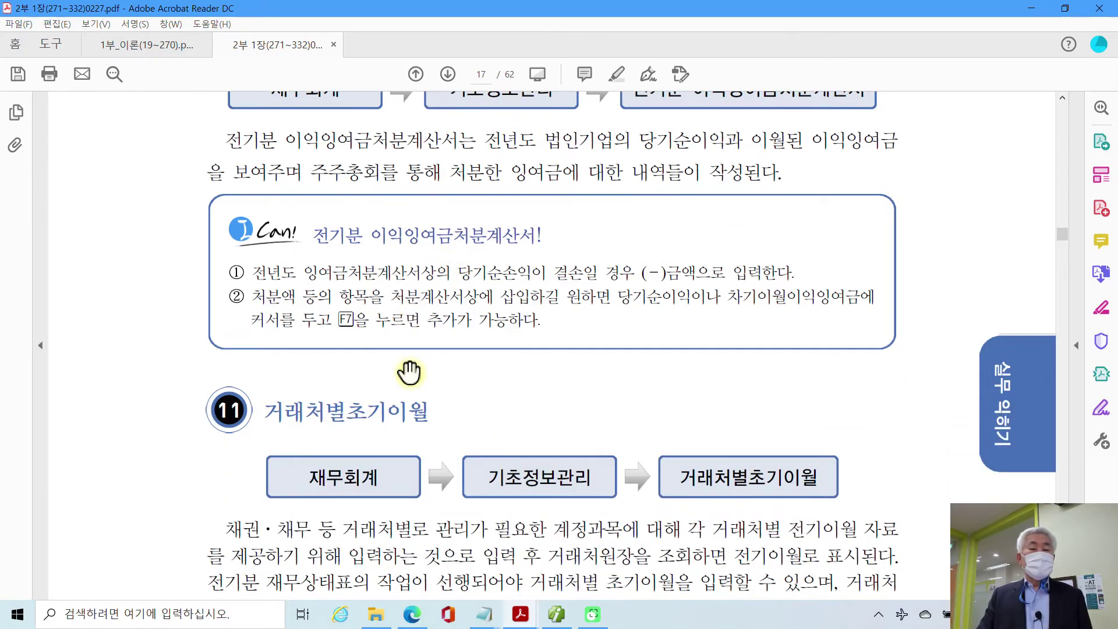
Highlight the phrase "채권·채무 등 거래처별로 관리가" in section 11, 거래처별초기이월.
scroll(410, 373, "down", 7)
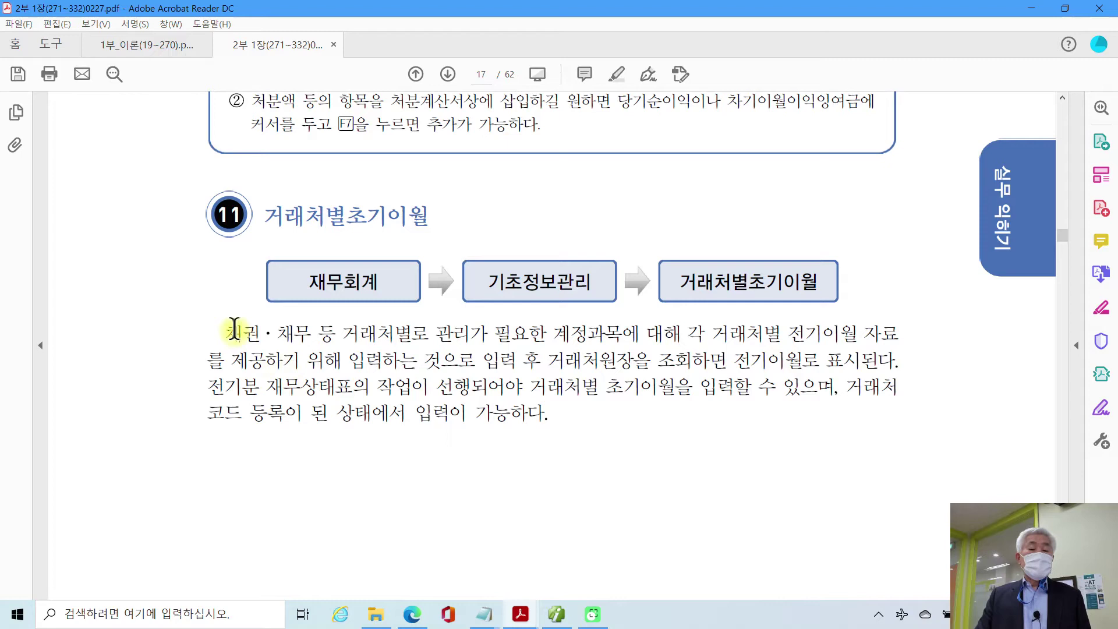
left_click_drag(237, 329, 490, 330)
right_click(447, 336)
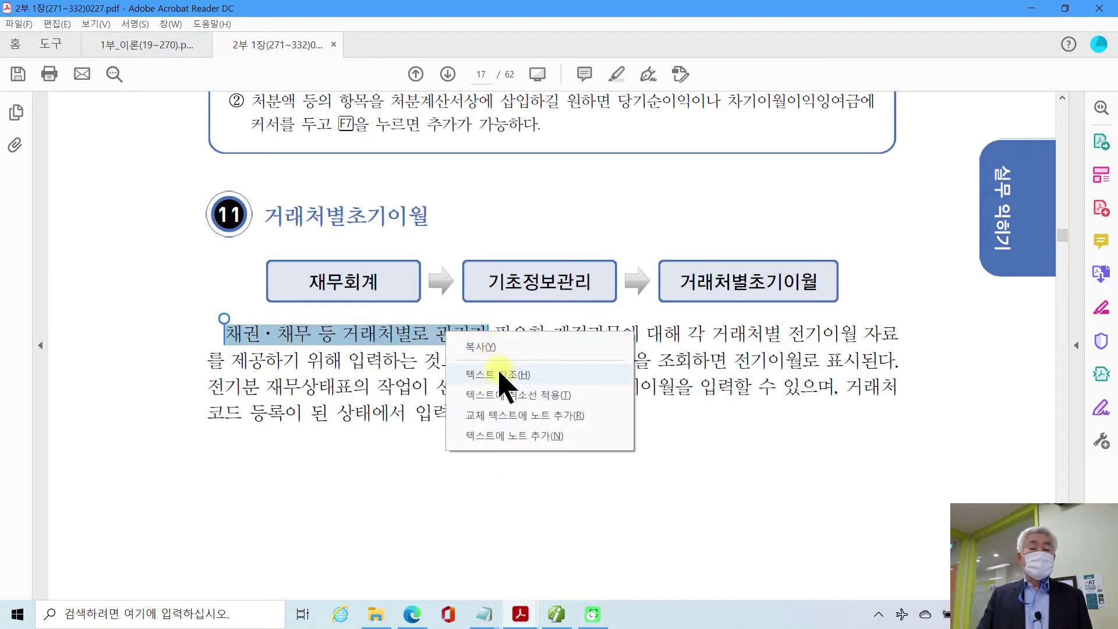
left_click(500, 375)
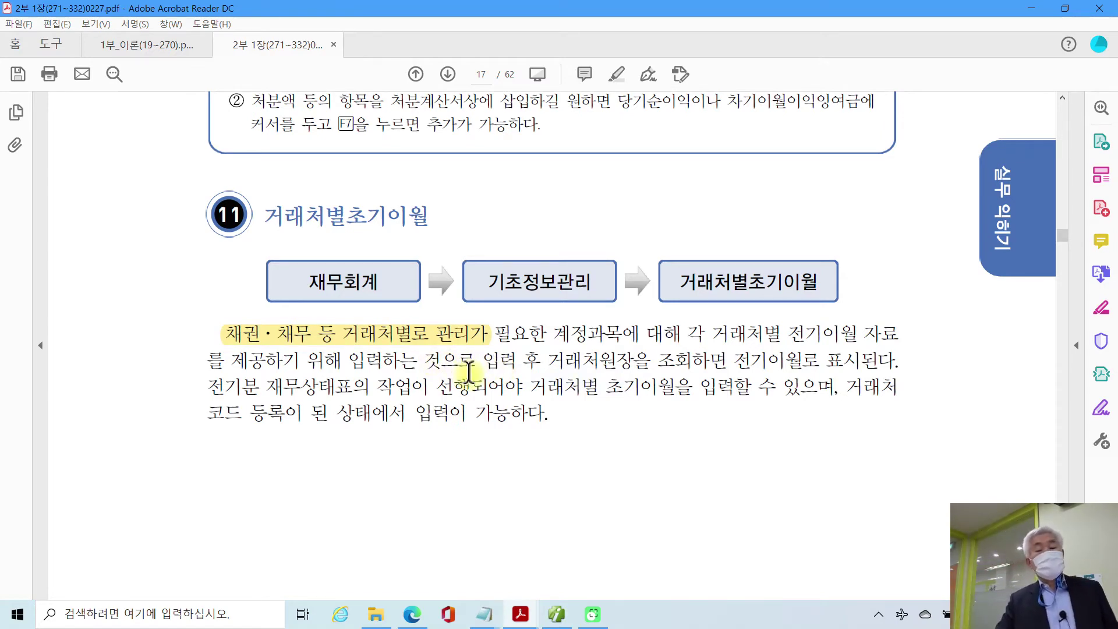
Review the rest of section 11 and the NCS 진단평가서 appendix, continuing to 제2절 전표처리 on page 19.
scroll(469, 371, "down", 1)
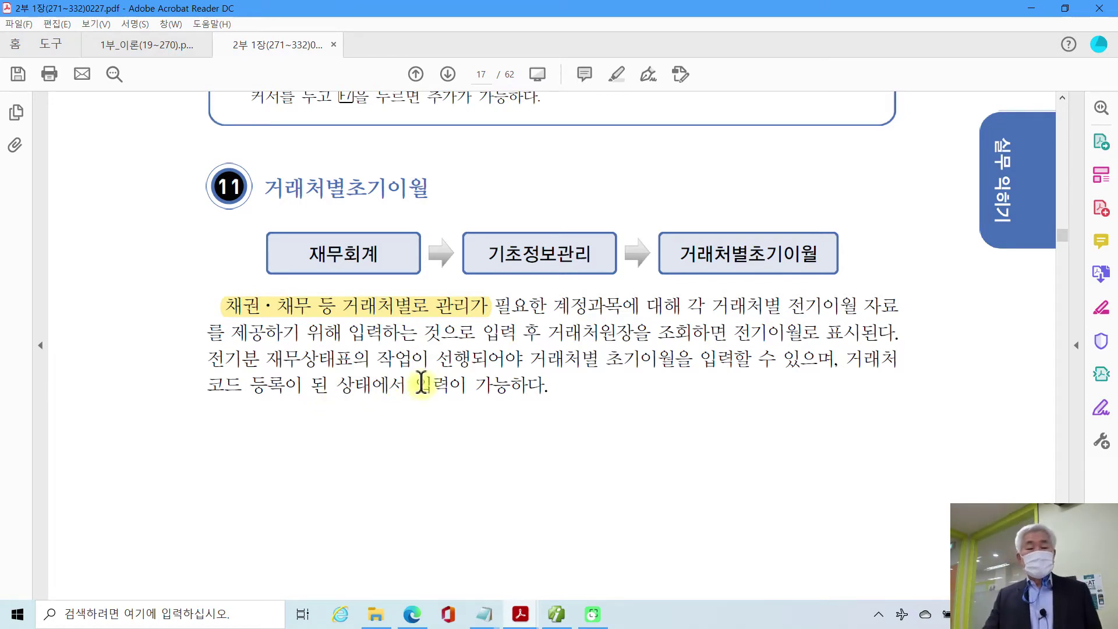
scroll(422, 383, "down", 2)
scroll(399, 399, "down", 12)
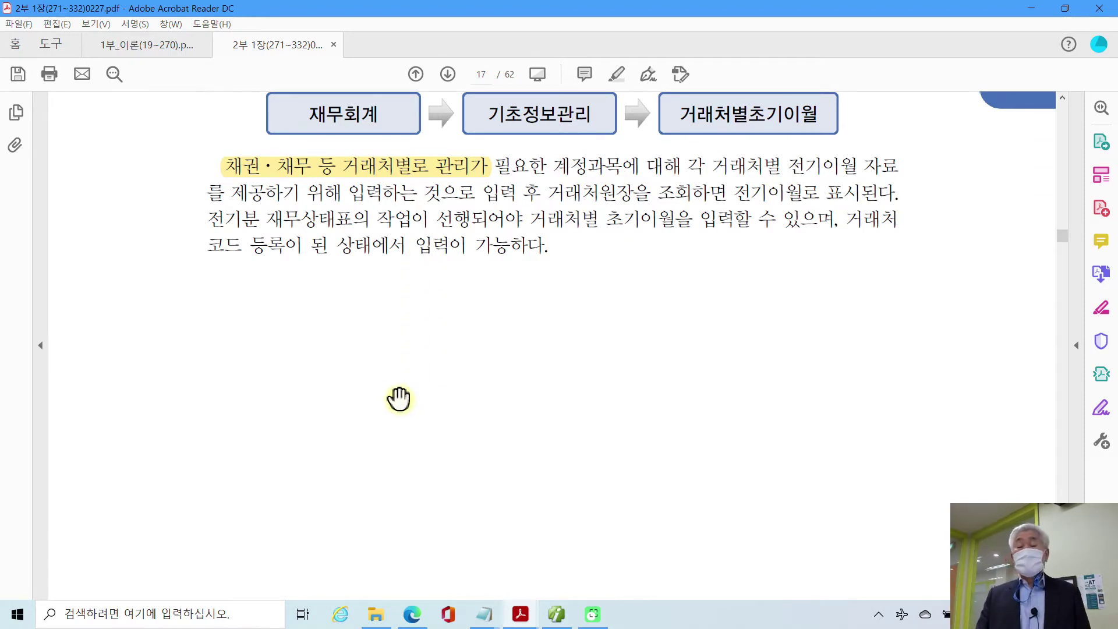
scroll(399, 399, "down", 18)
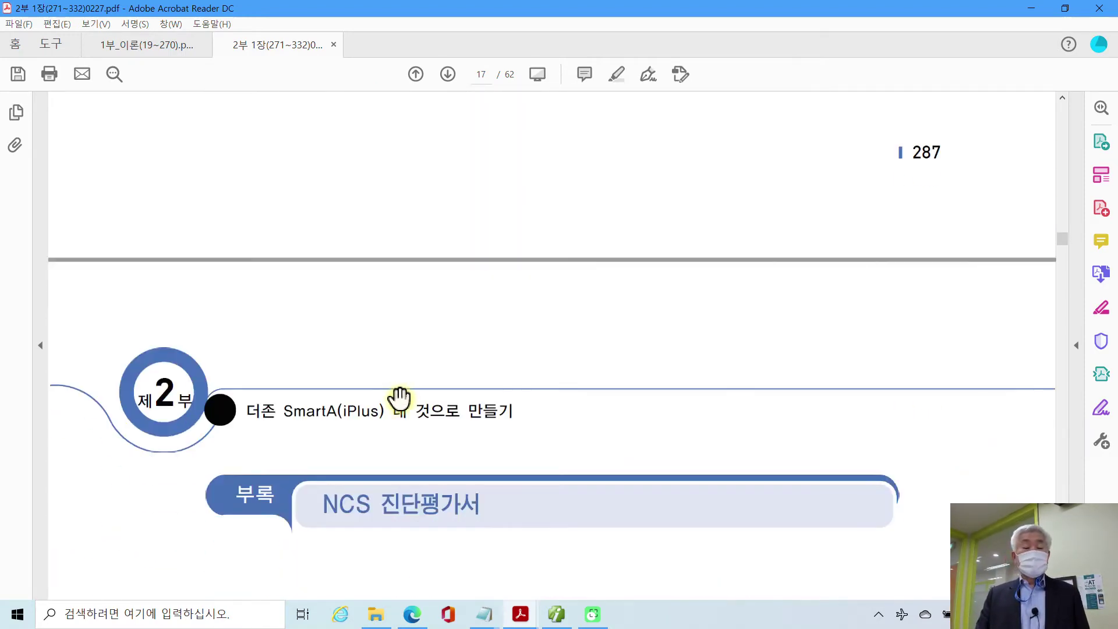
scroll(399, 399, "down", 6)
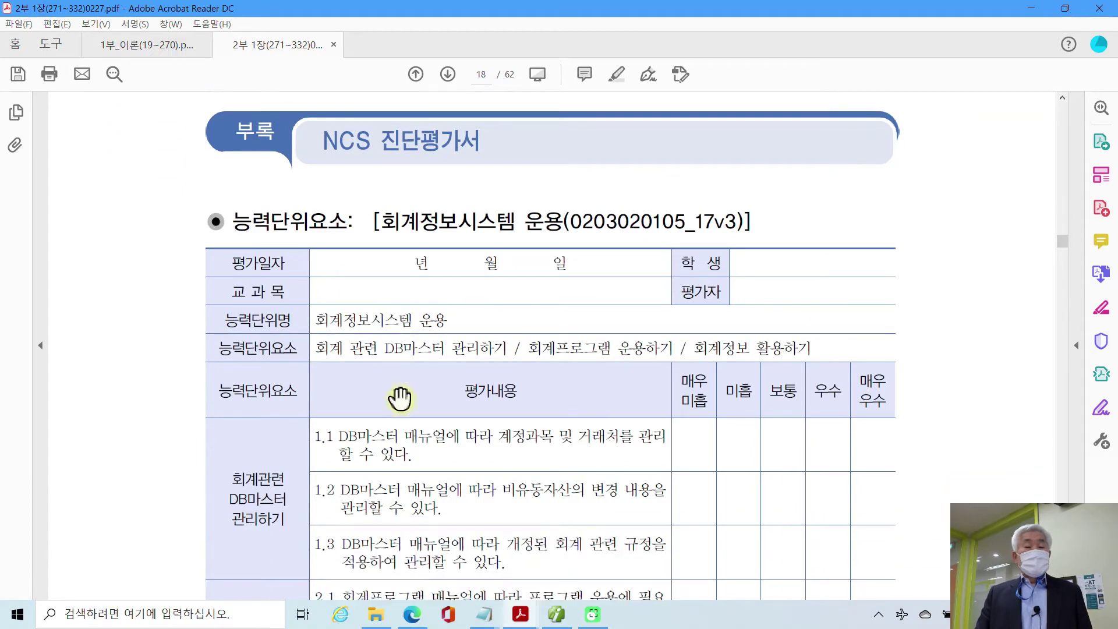
scroll(401, 396, "down", 14)
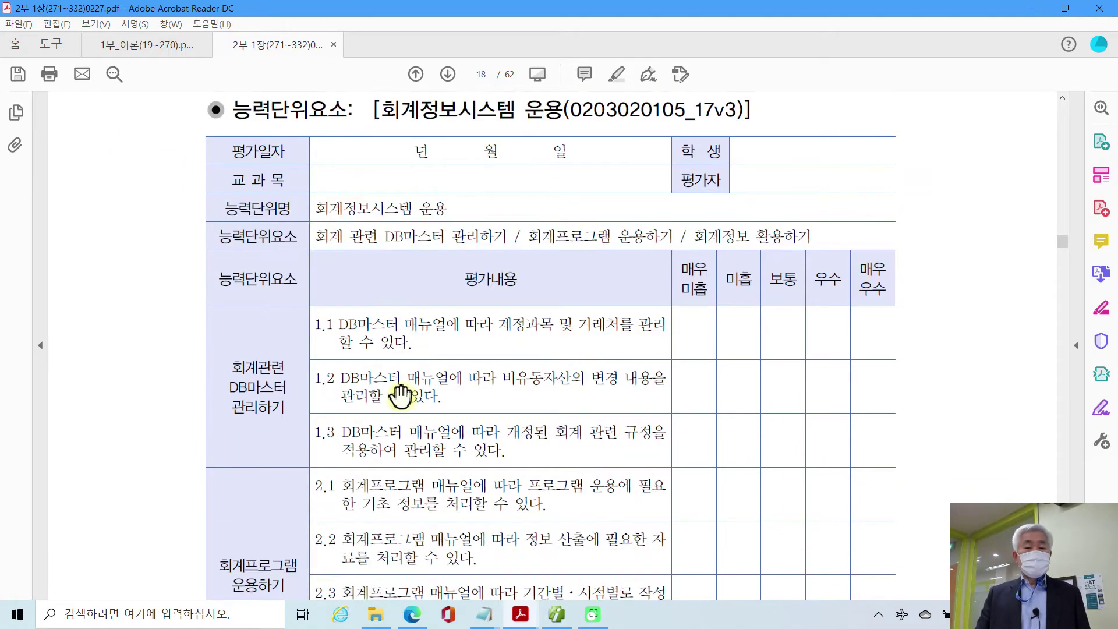
scroll(401, 396, "down", 20)
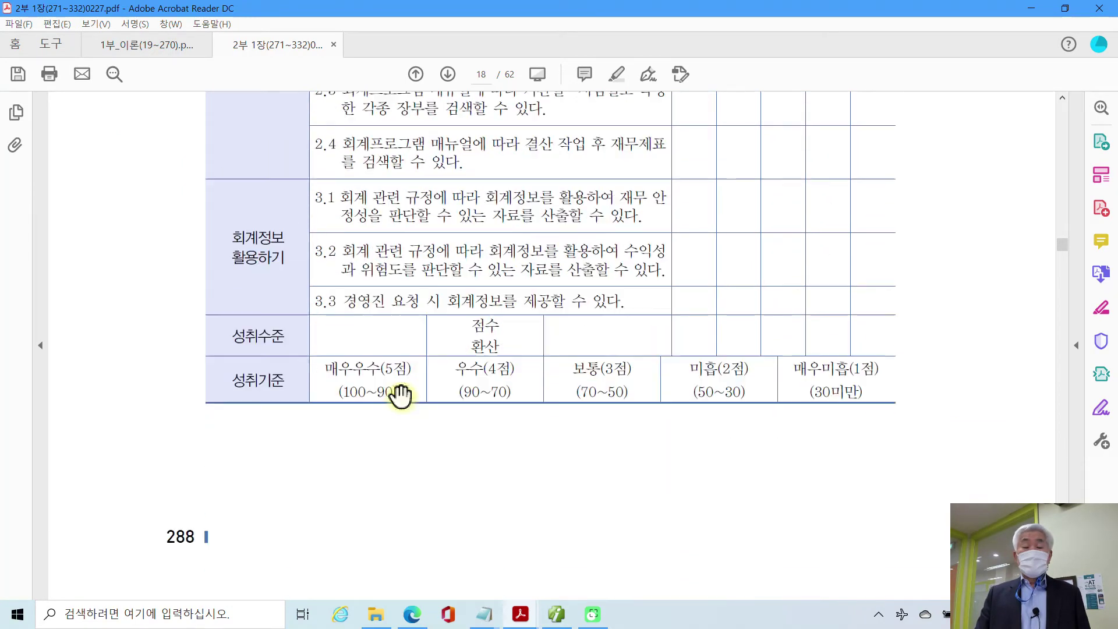
scroll(402, 396, "down", 12)
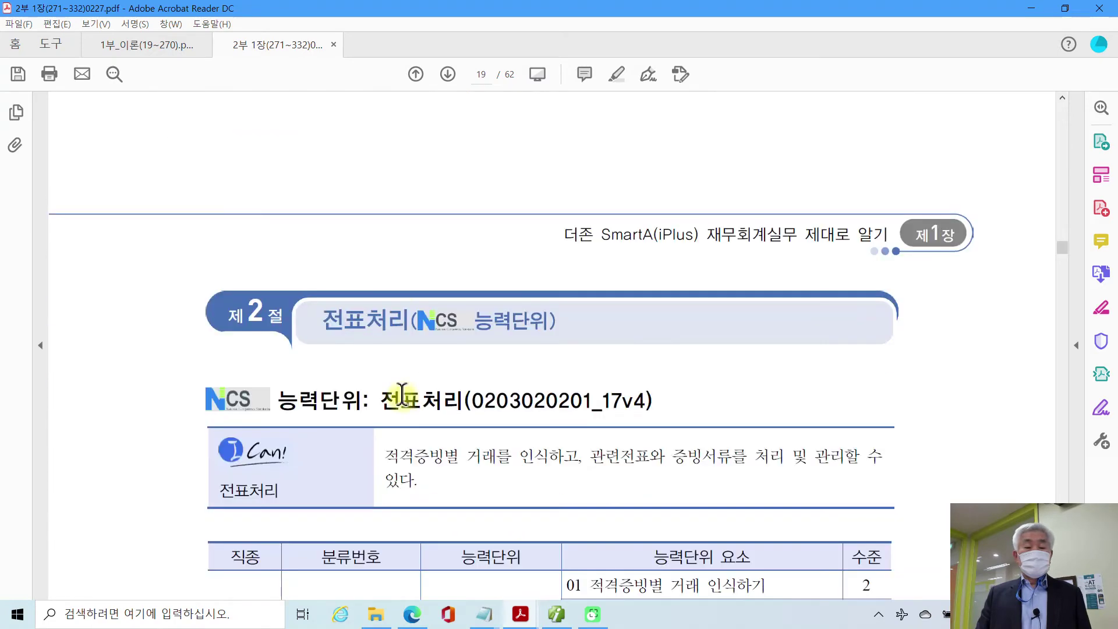
scroll(402, 396, "up", 13)
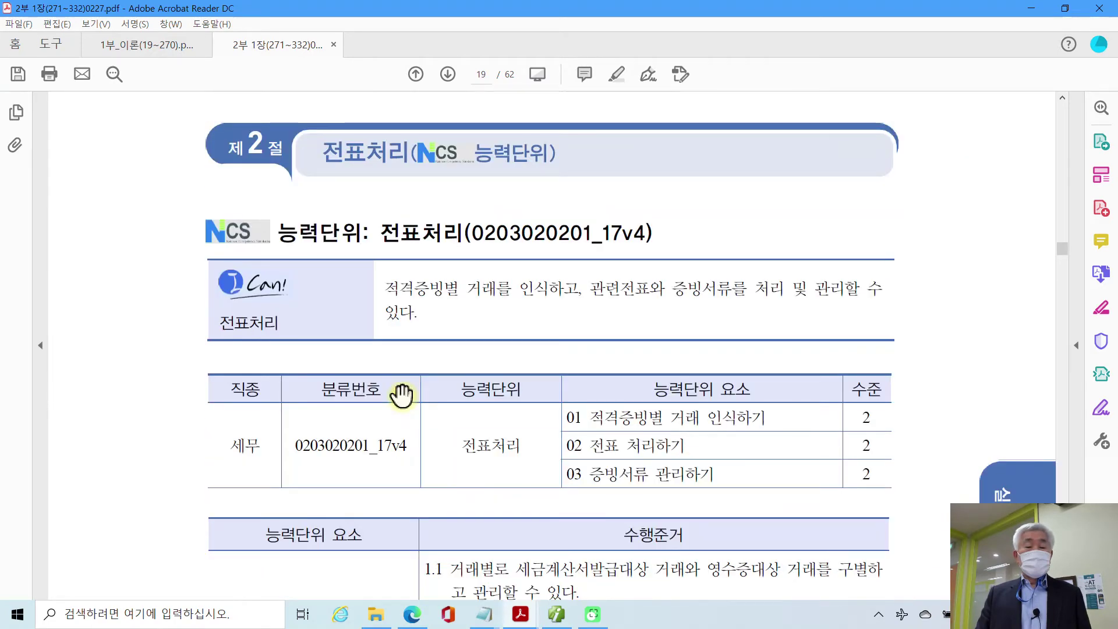
scroll(401, 396, "up", 2)
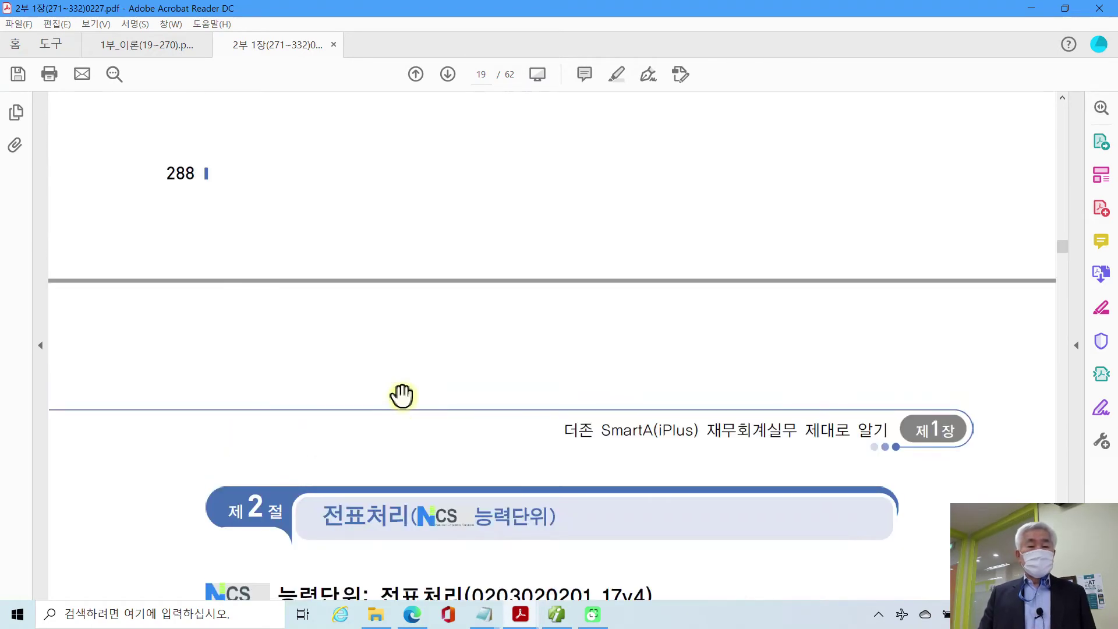
scroll(408, 395, "down", 8)
scroll(411, 391, "down", 3)
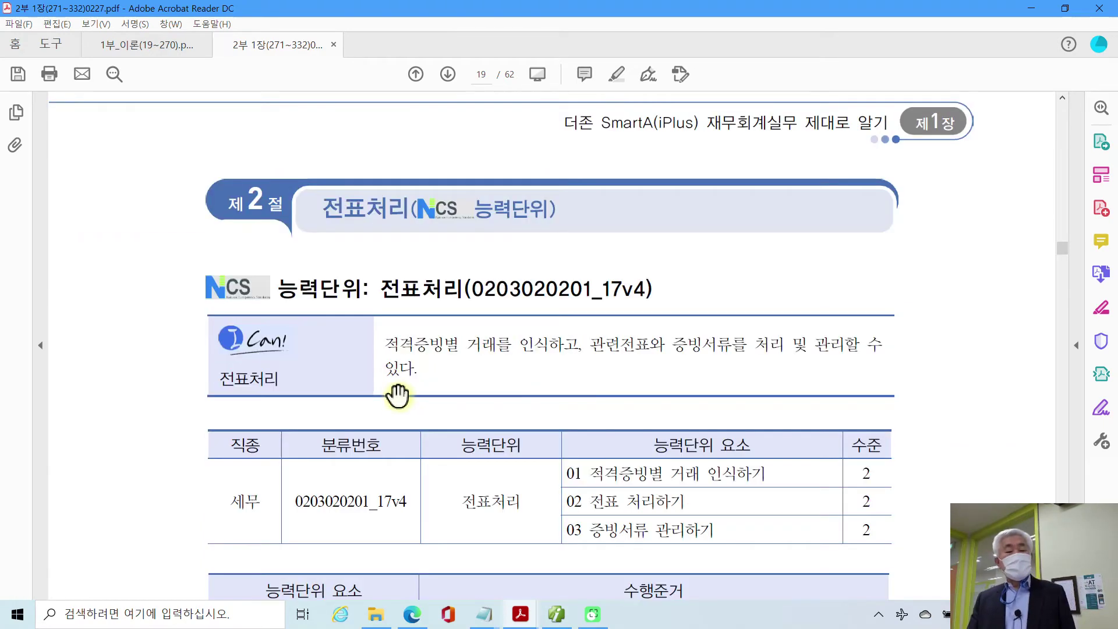
Switch to the SmartA accounting program, show the 전체메뉴 and temporarily outline the 기초정보관리 list in red.
left_click(556, 615)
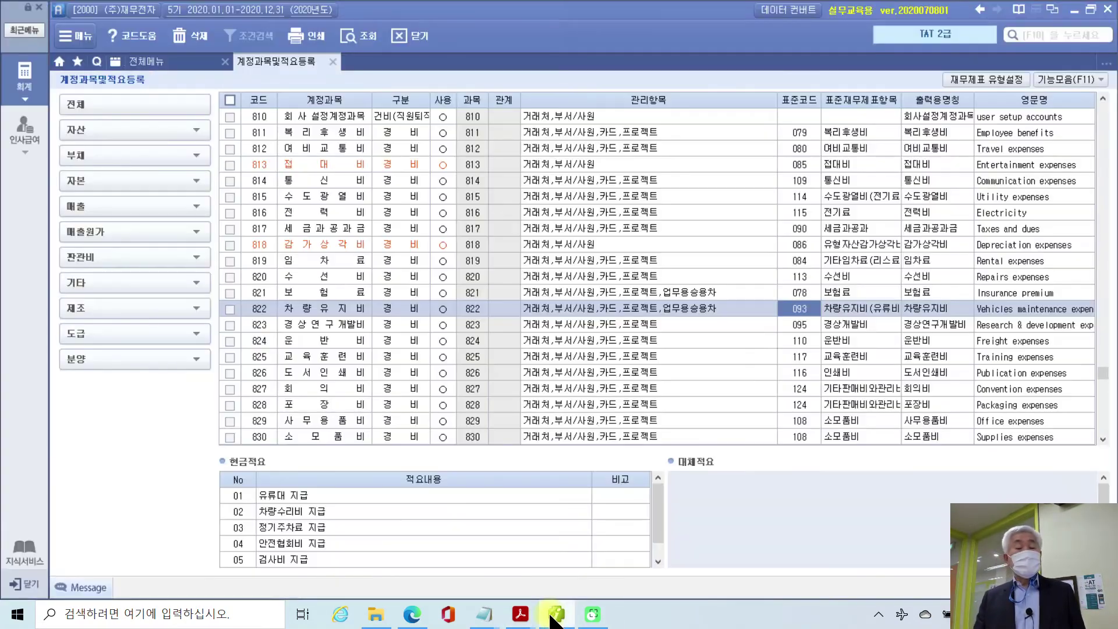
left_click(143, 62)
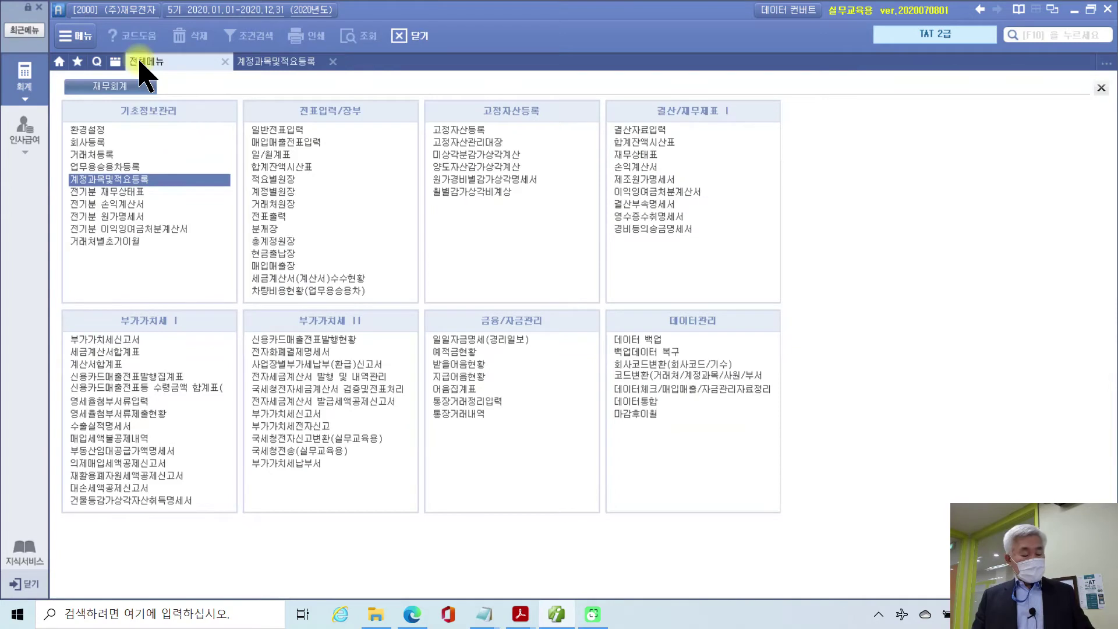
left_click_drag(55, 112, 231, 275)
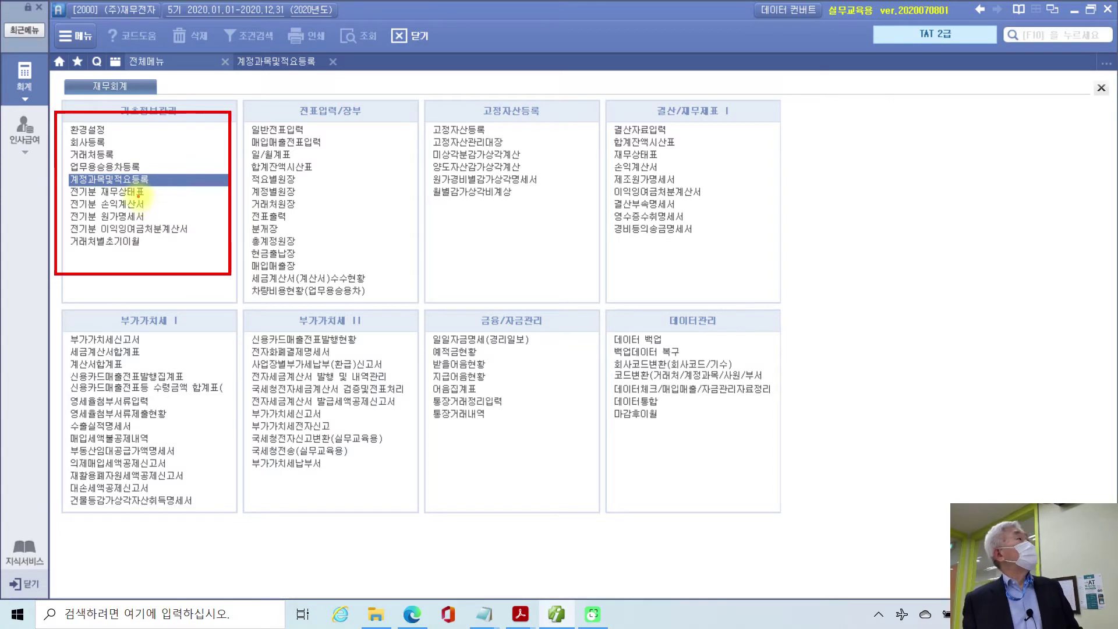
key("Escape")
Zoom in on 기초정보관리, box and check-mark 업무용승용차등록, cross out the entries above and below it, and clear the markings.
key("ctrl+1")
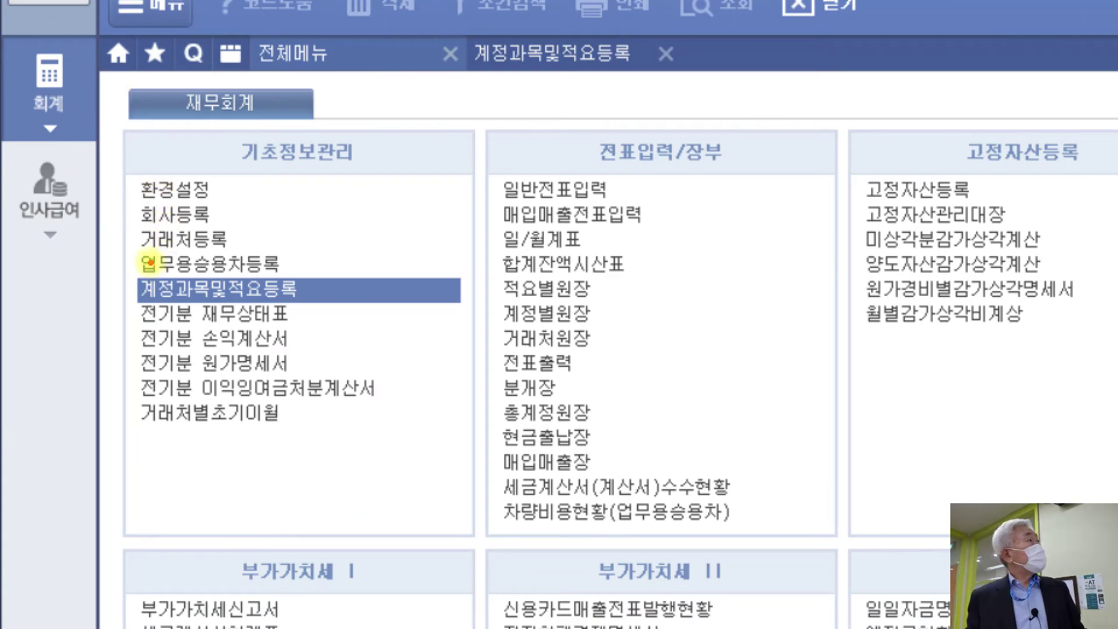
mouse_move(137, 251)
left_mouse_down()
mouse_move(262, 285)
mouse_move(341, 283)
mouse_move(380, 256)
left_mouse_up()
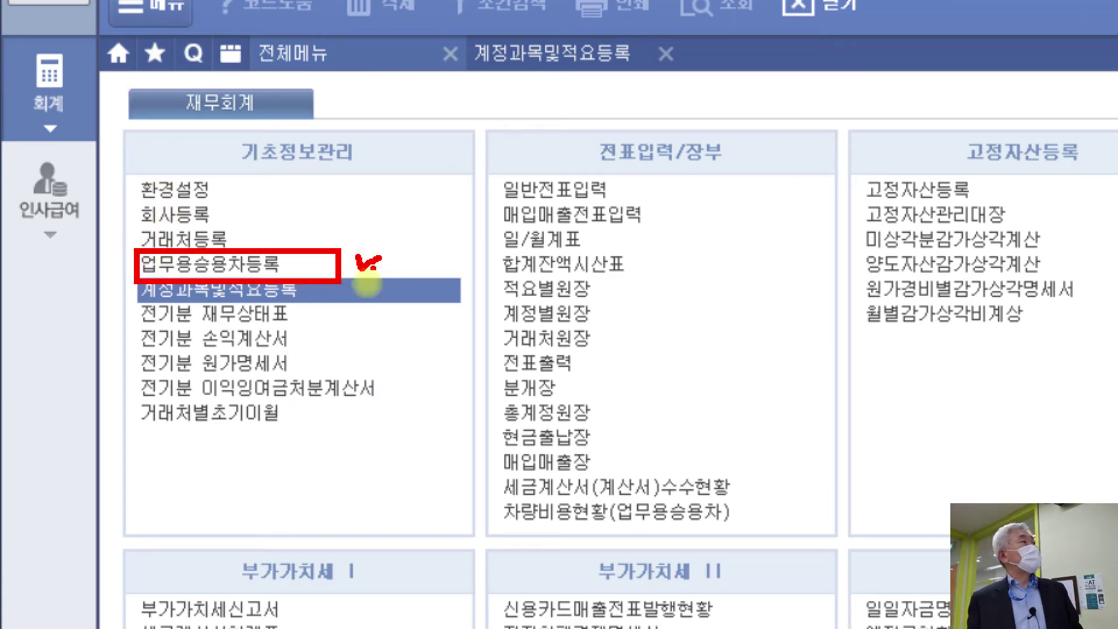
left_click_drag(256, 301, 185, 400)
left_click_drag(184, 330, 239, 399)
mouse_move(188, 186)
left_mouse_down()
mouse_move(161, 231)
mouse_move(182, 237)
left_mouse_up()
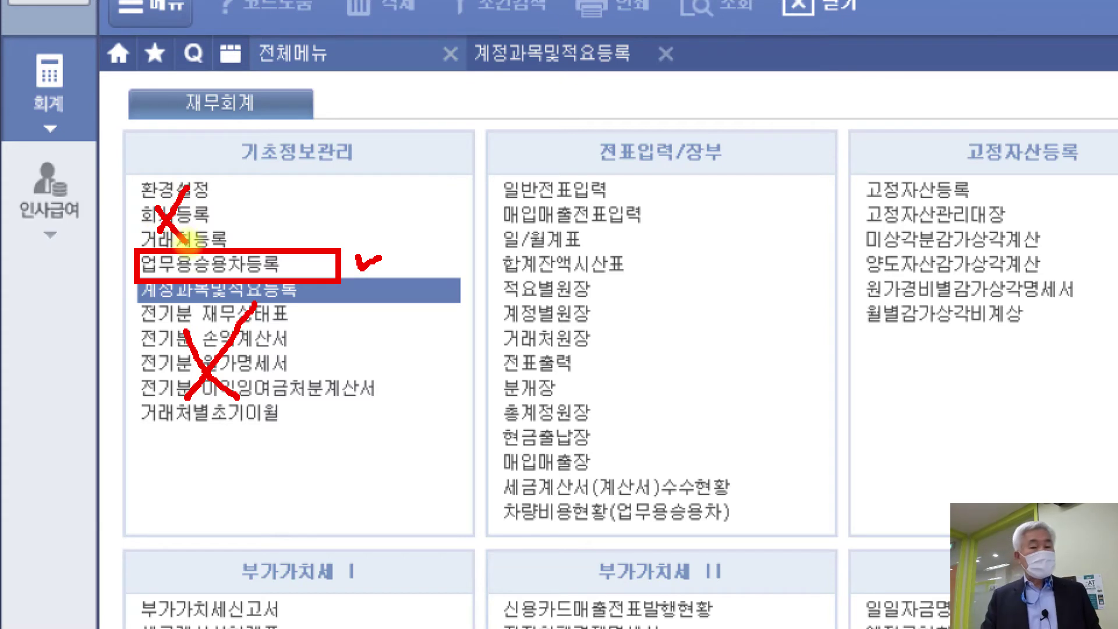
key("Escape")
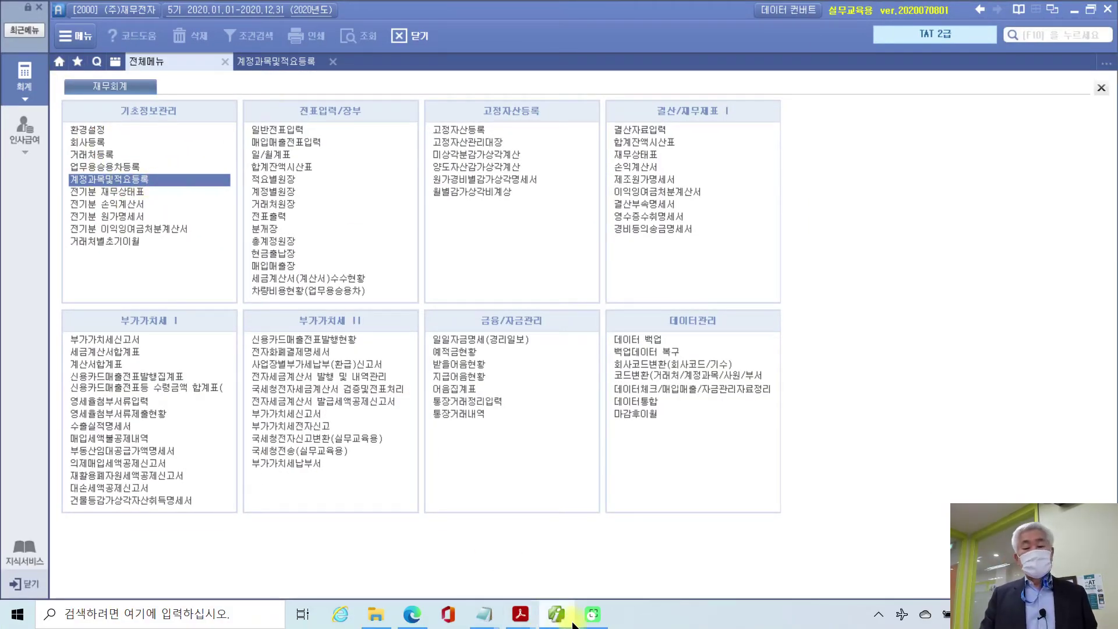
Switch back to the textbook PDF and review 제2절 전표처리, from the NCS 능력단위 tables through the 학습목표 and 필요 지식 on page 20.
left_click(520, 614)
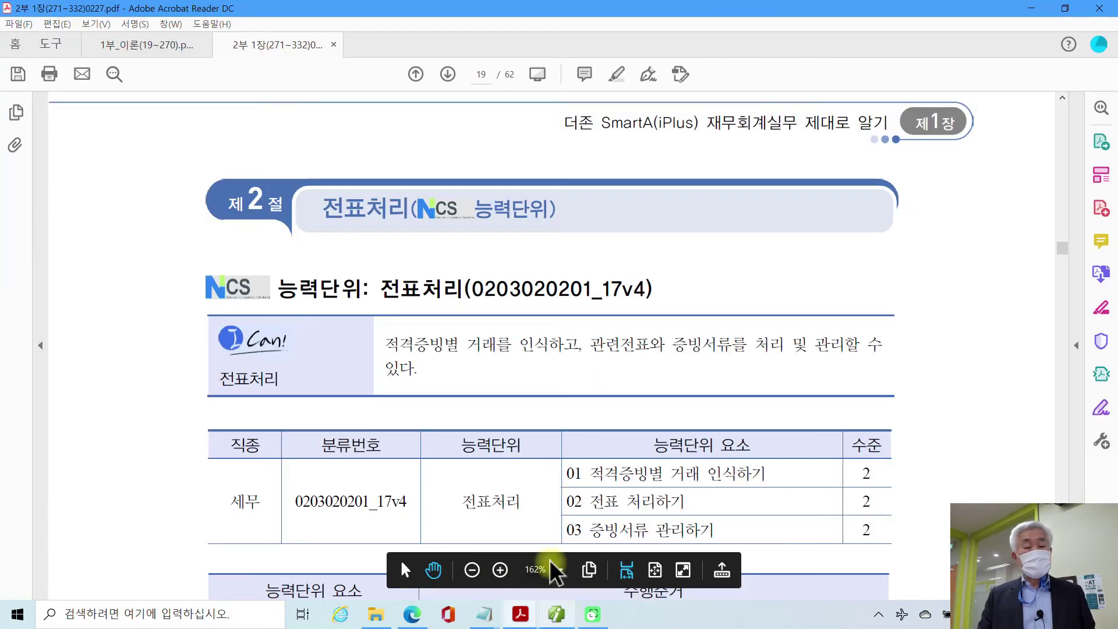
scroll(349, 358, "down", 2)
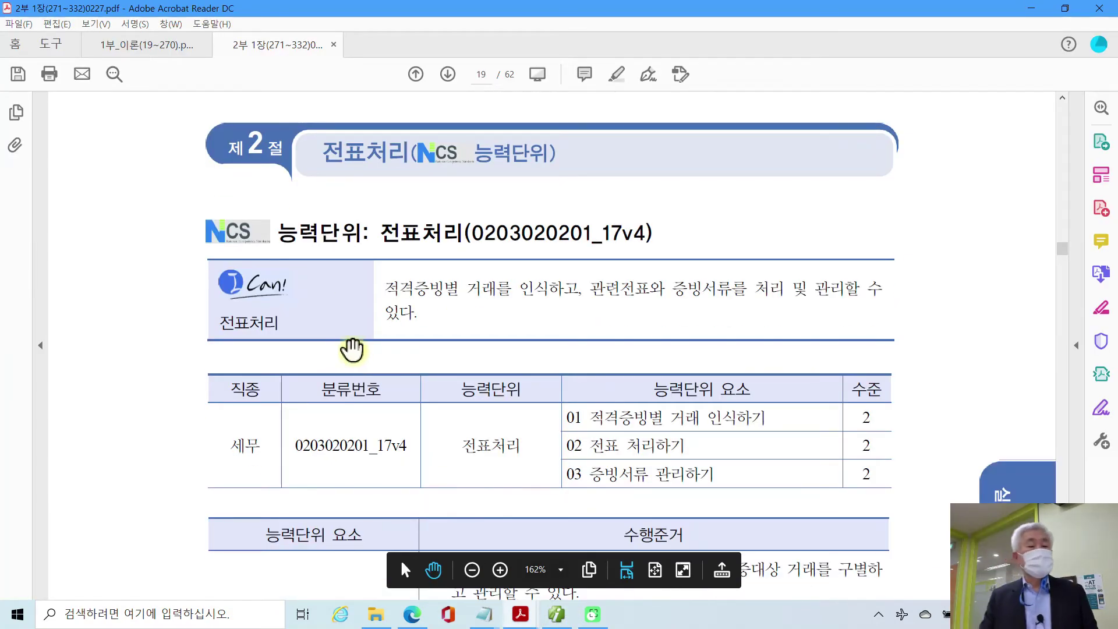
scroll(368, 341, "down", 2)
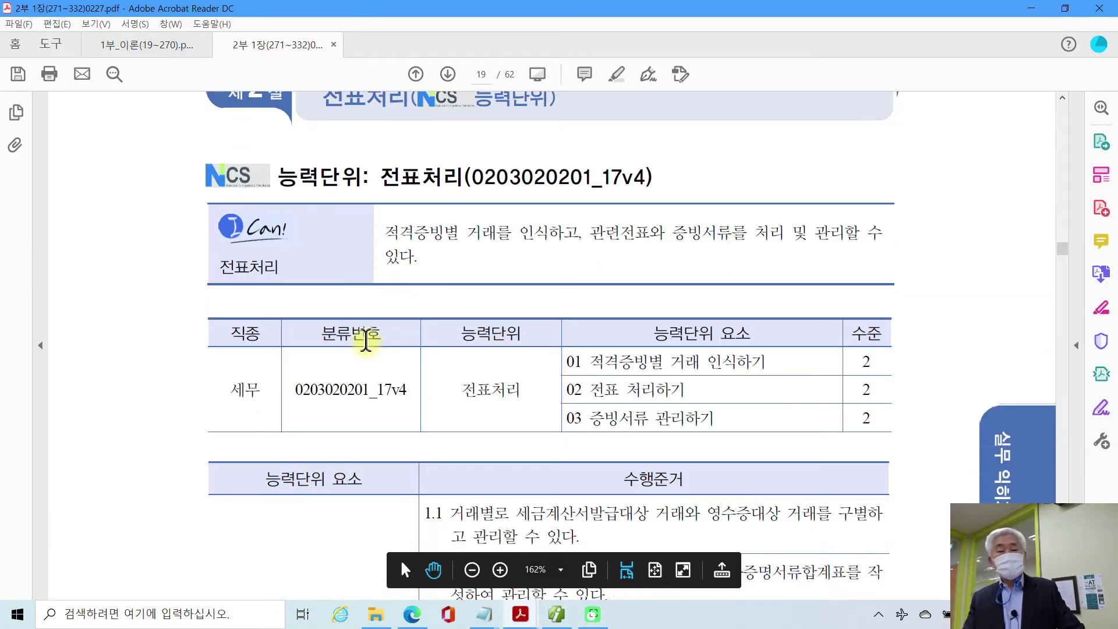
scroll(373, 337, "down", 15)
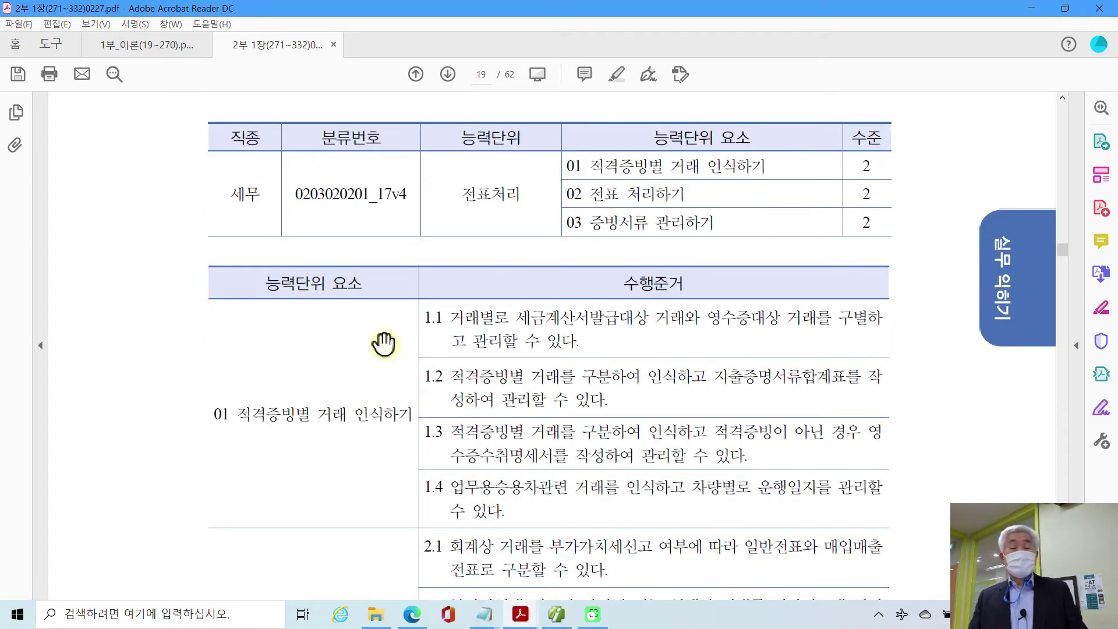
scroll(382, 367, "down", 16)
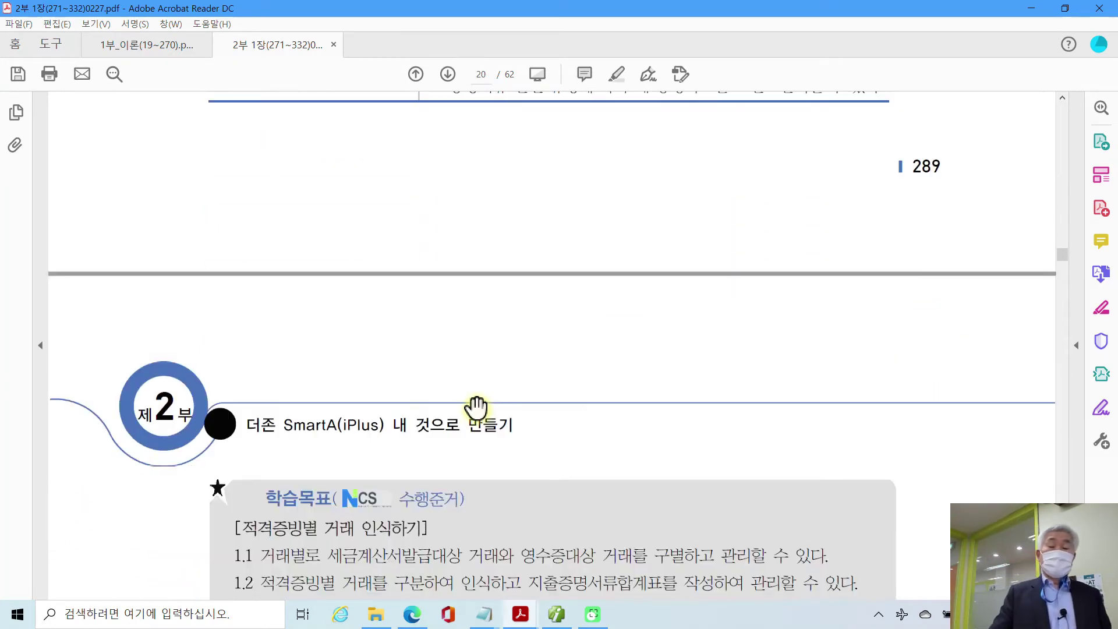
scroll(481, 402, "down", 17)
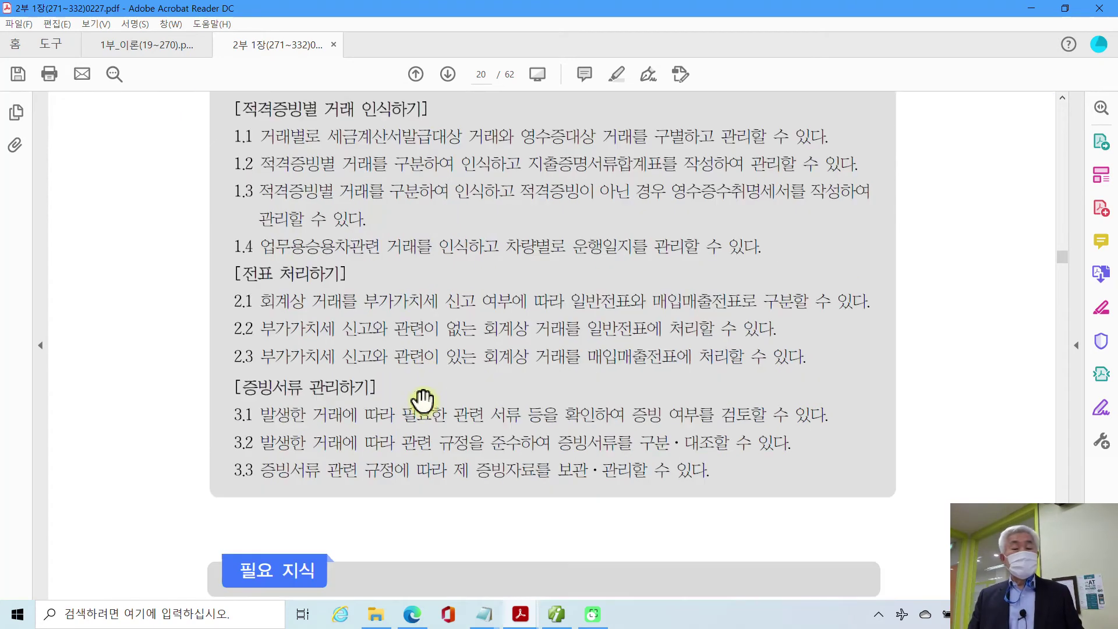
scroll(418, 399, "down", 10)
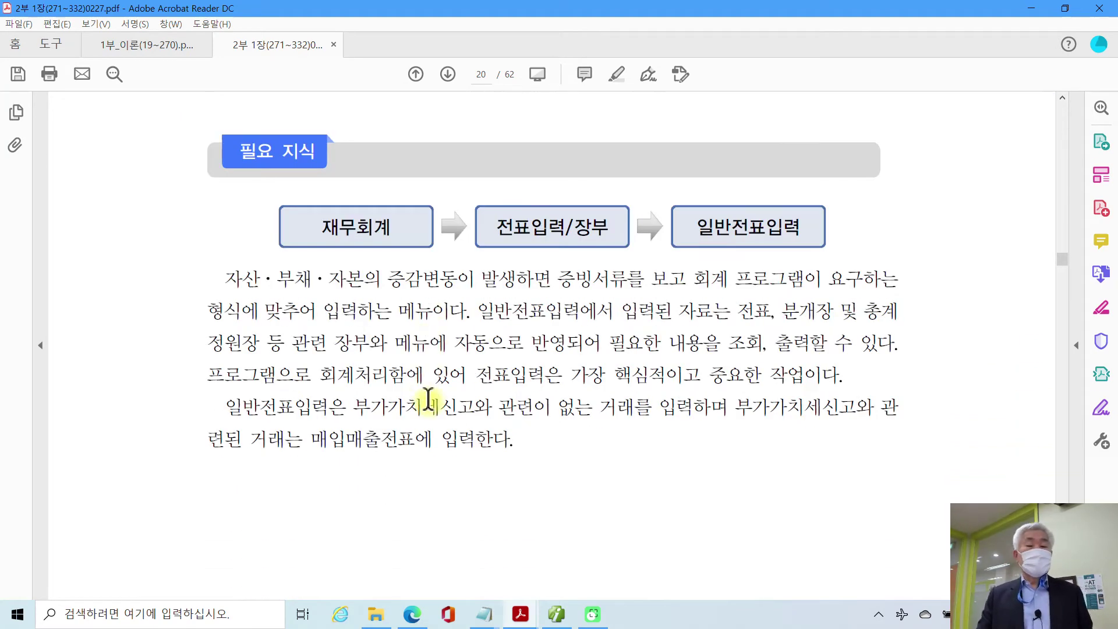
scroll(428, 399, "down", 3)
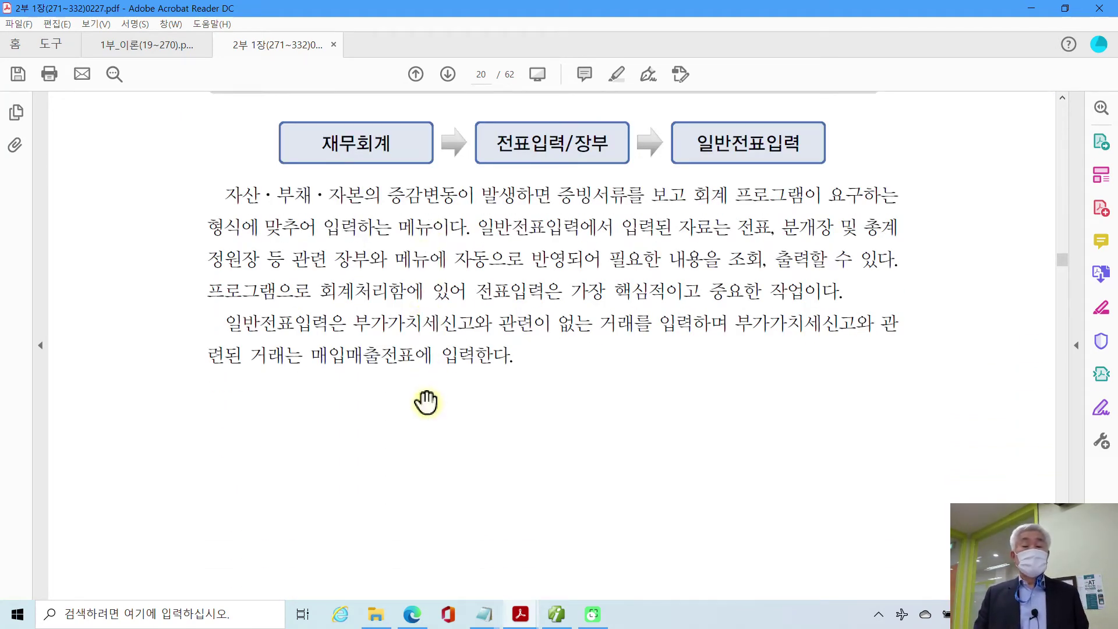
scroll(427, 402, "up", 4)
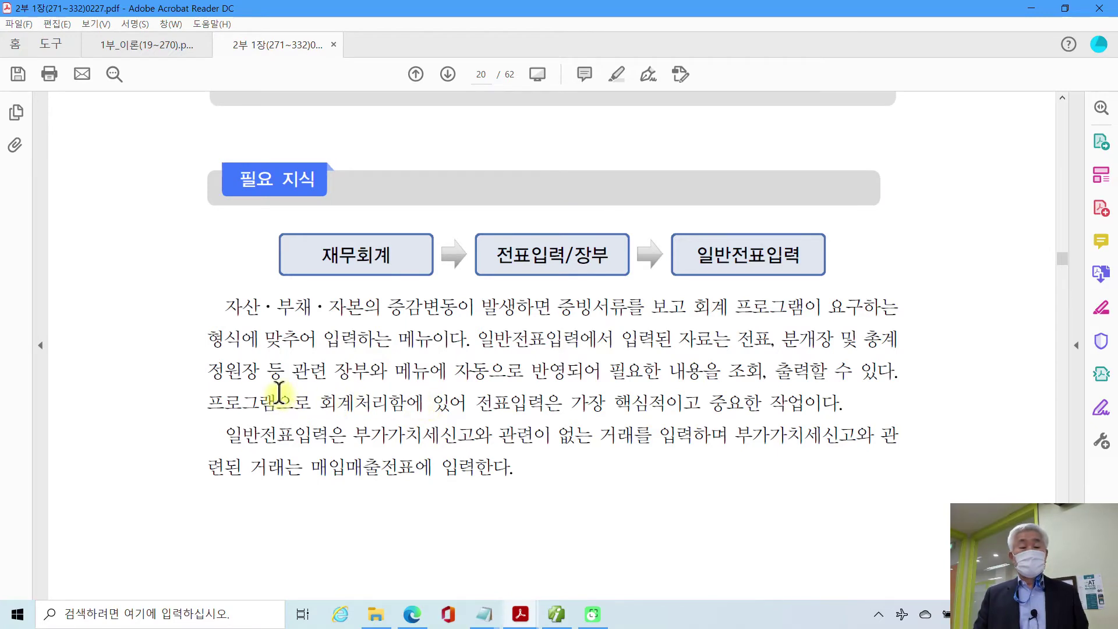
scroll(220, 355, "down", 7)
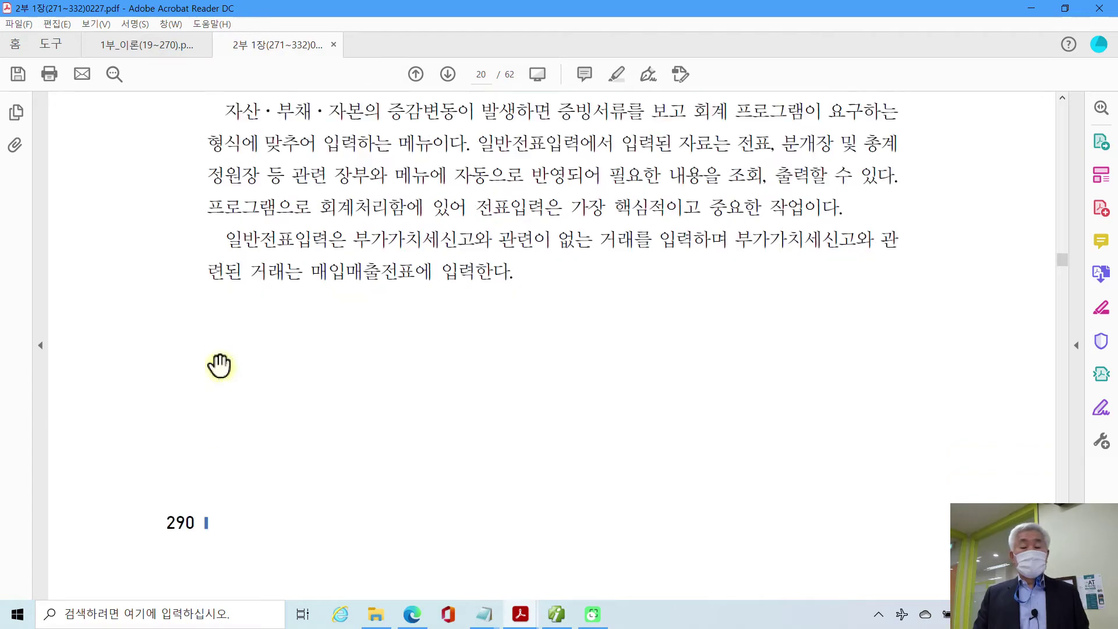
scroll(220, 366, "up", 8)
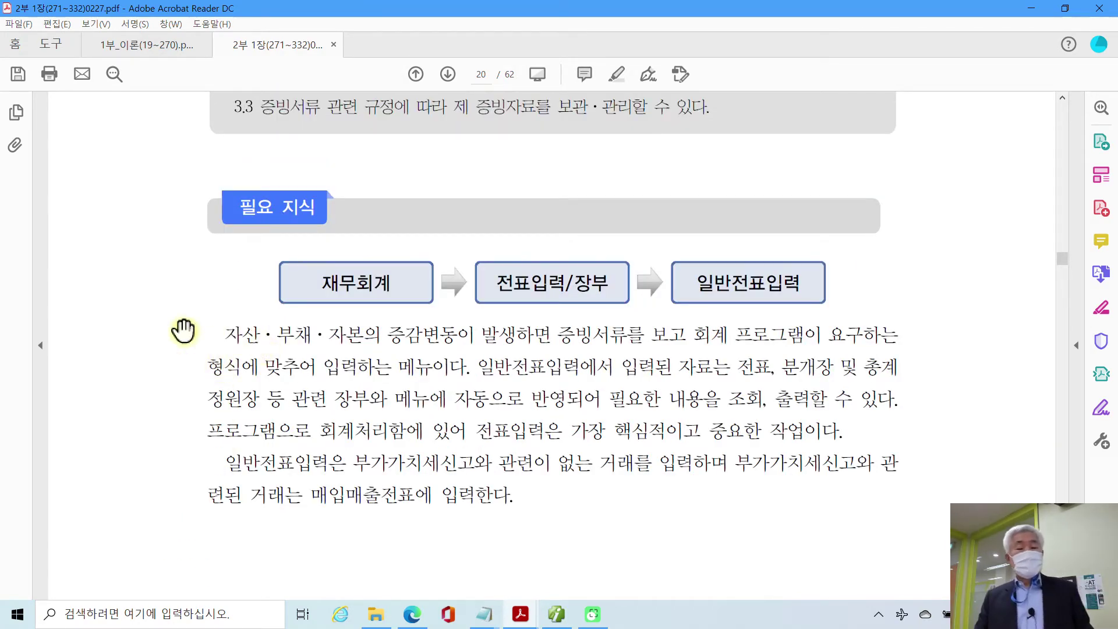
scroll(202, 347, "down", 6)
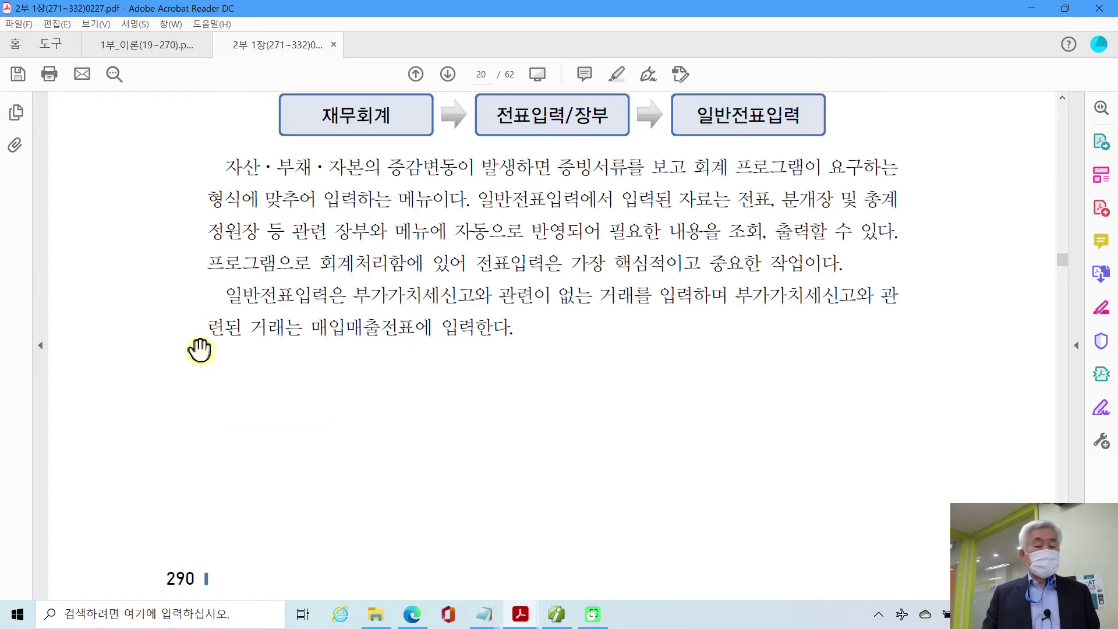
Under 필요 지식, highlight "전표, 분개장 및 총계정원장 등 관련 장부와 메뉴에 자동으로 반영되어" and "가장 핵심적".
scroll(200, 349, "up", 3)
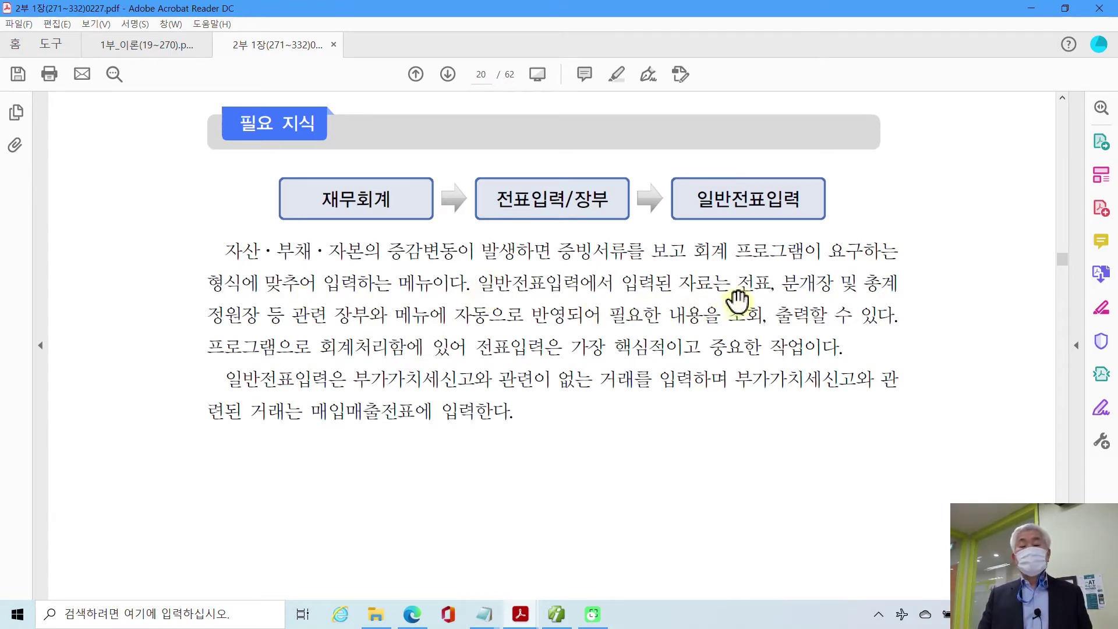
left_click_drag(739, 285, 599, 315)
right_click(547, 312)
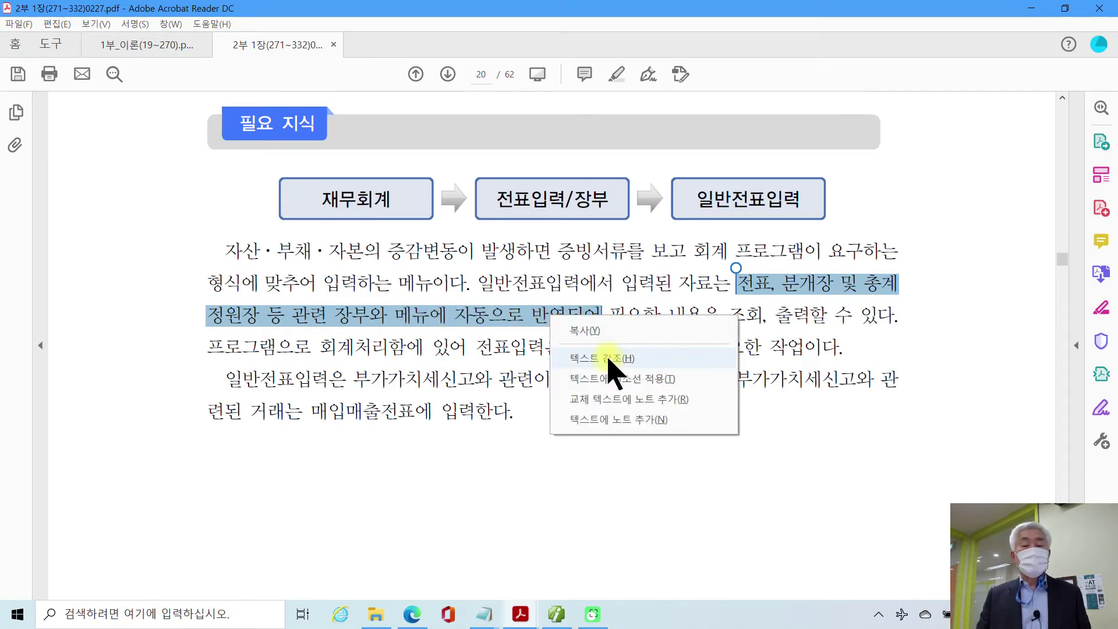
left_click(609, 360)
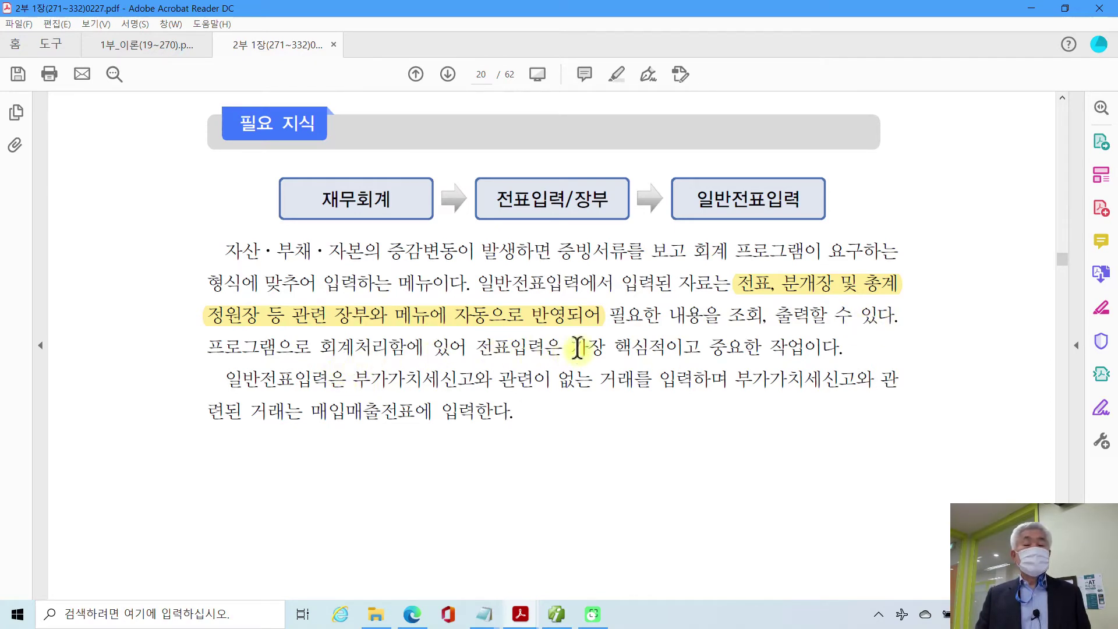
left_click_drag(577, 348, 663, 348)
right_click(634, 354)
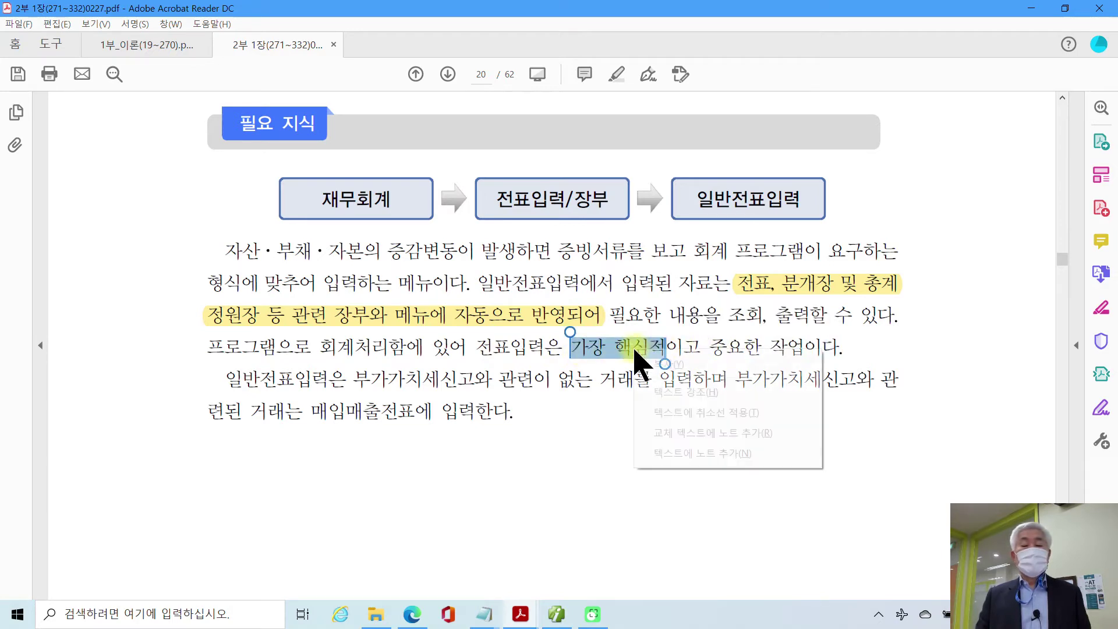
left_click(653, 392)
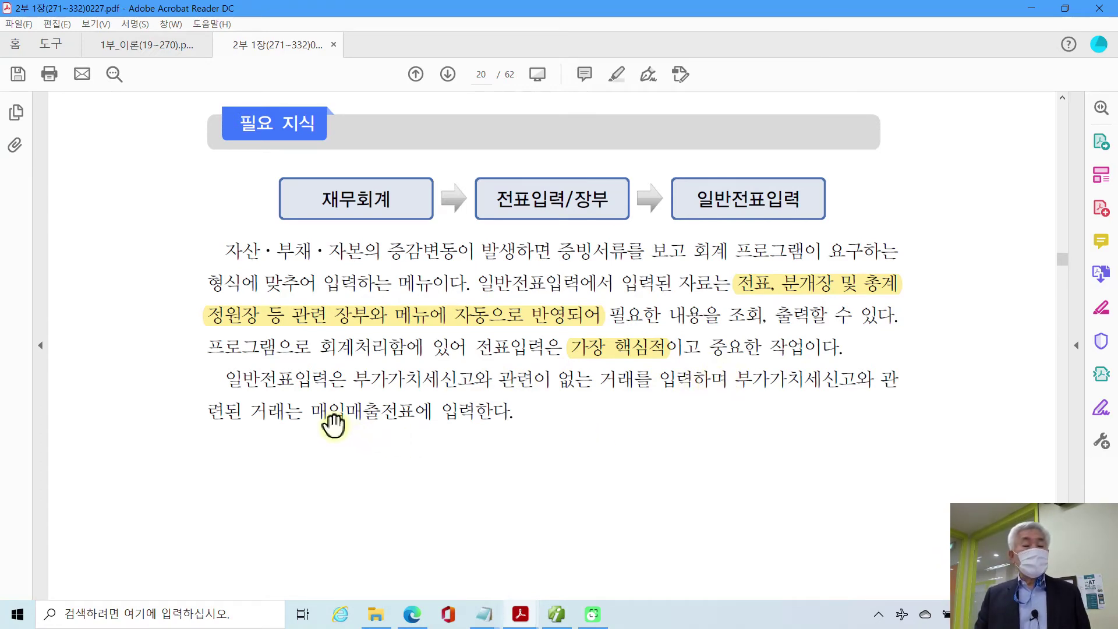
Highlight "매입매출전표" and "일반전표" in the last paragraph of 필요 지식.
left_click_drag(311, 409, 414, 407)
right_click(409, 414)
left_click(459, 456)
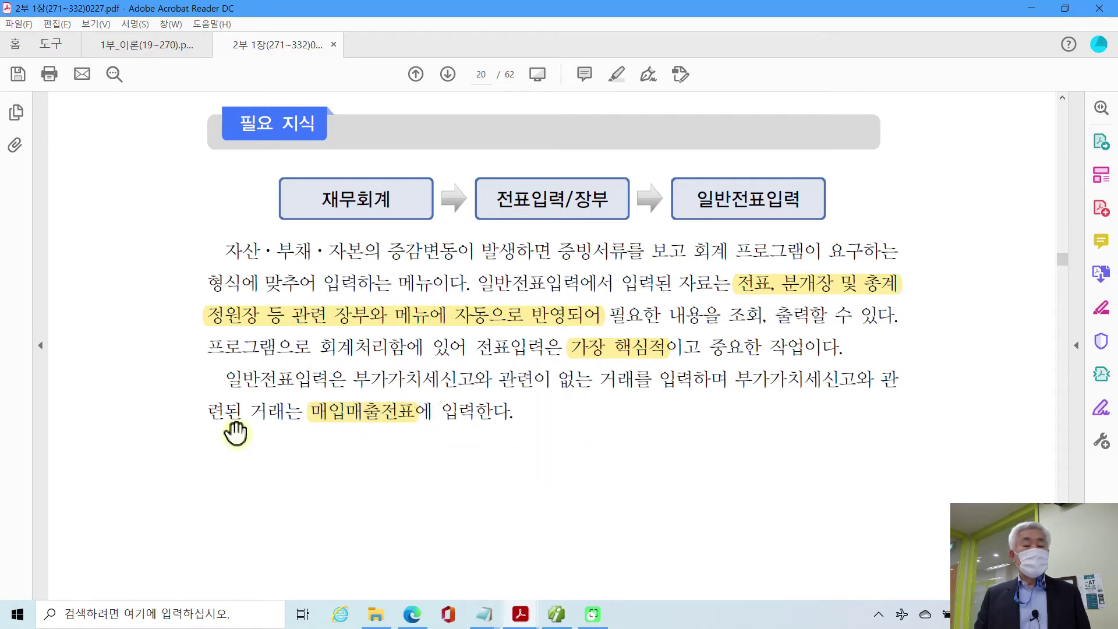
left_click_drag(227, 378, 294, 379)
right_click(286, 389)
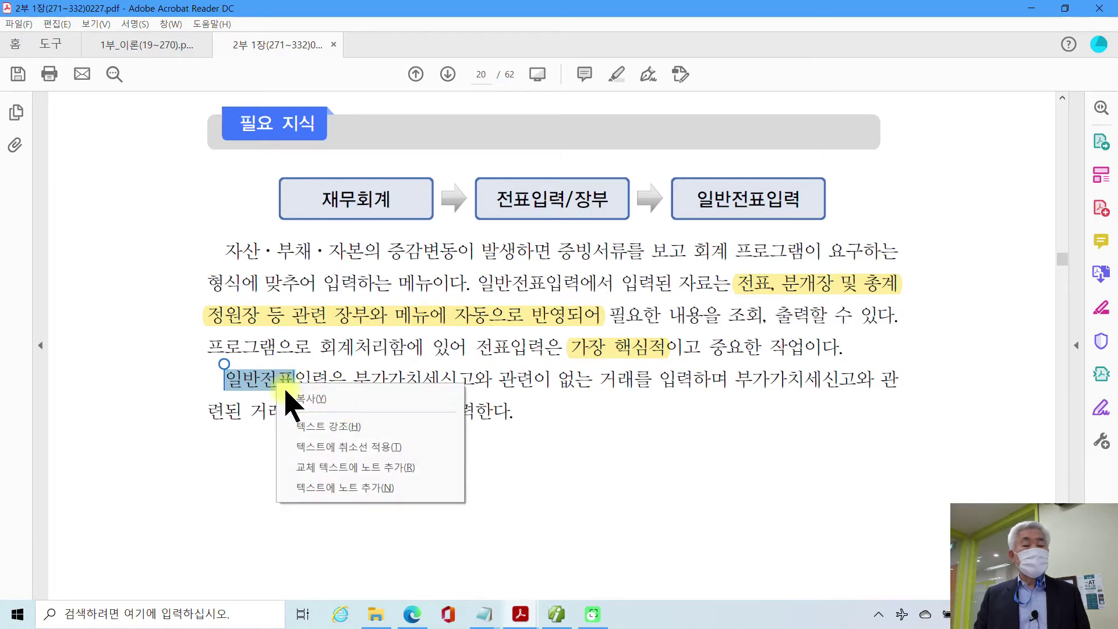
left_click(349, 427)
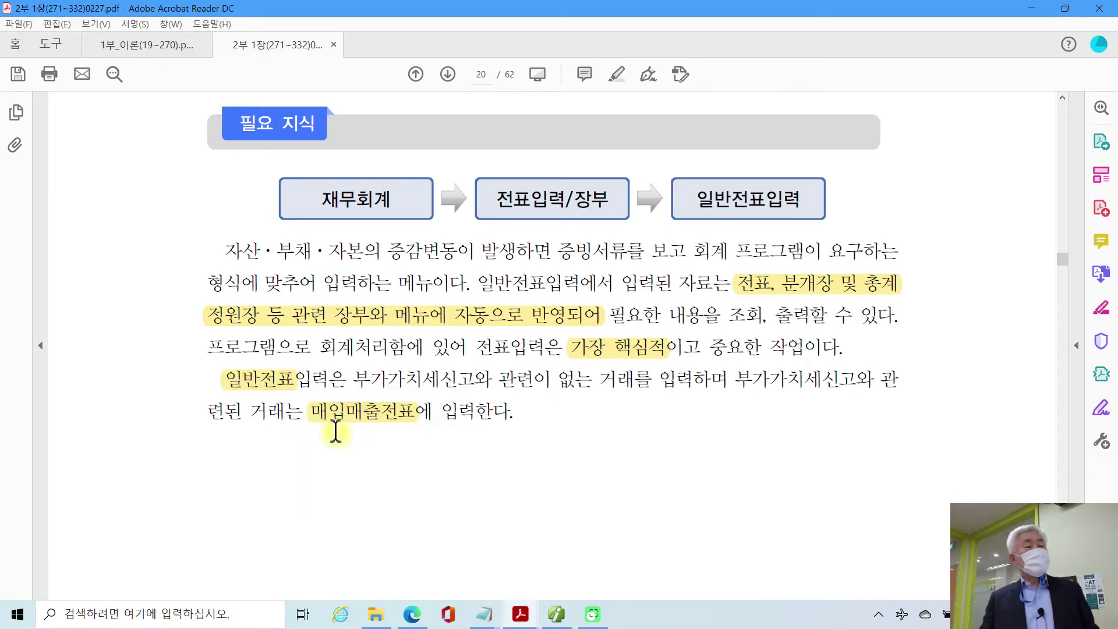
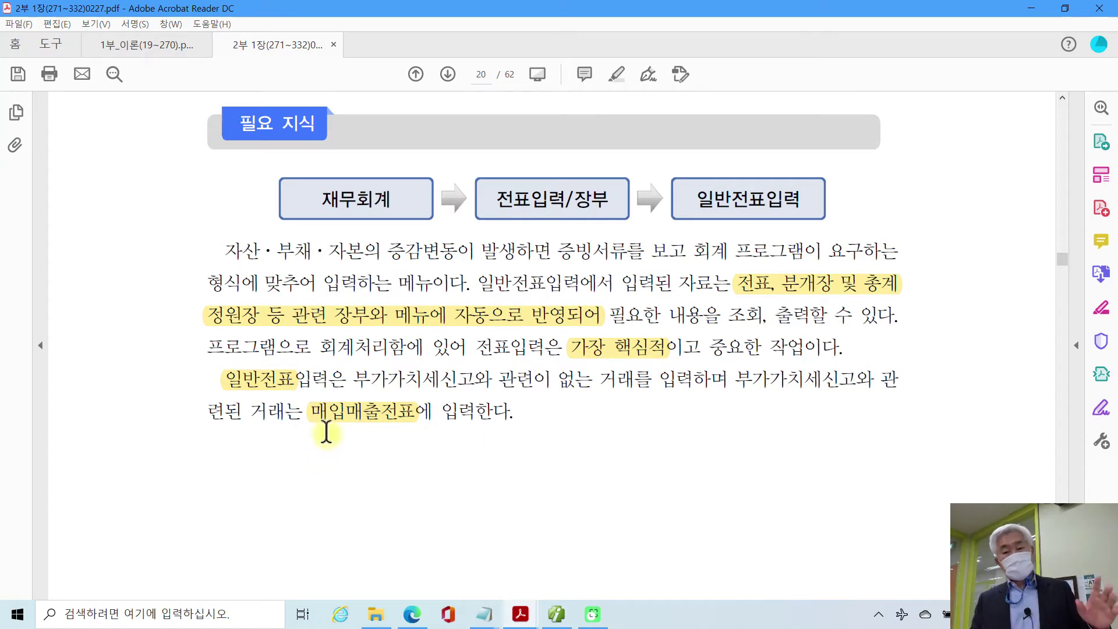
Review the 일 and 거래처코드 rows of the 주요항목별 입력내용 및 방법 table on page 21.
scroll(330, 449, "down", 5)
scroll(340, 453, "down", 5)
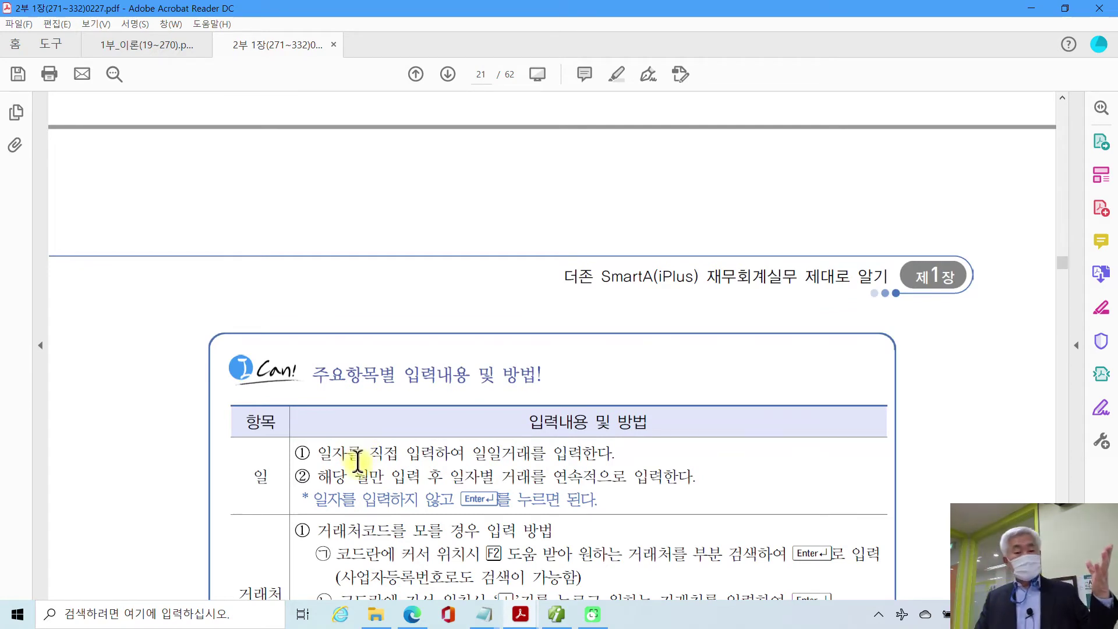
scroll(375, 457, "down", 1)
scroll(373, 457, "down", 1)
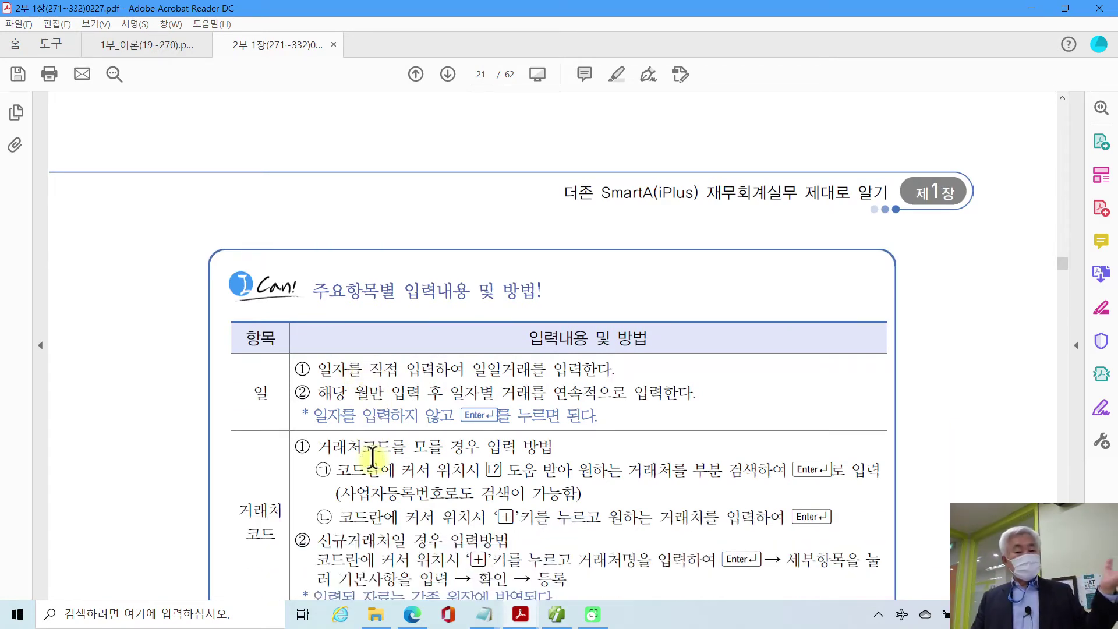
scroll(373, 457, "down", 4)
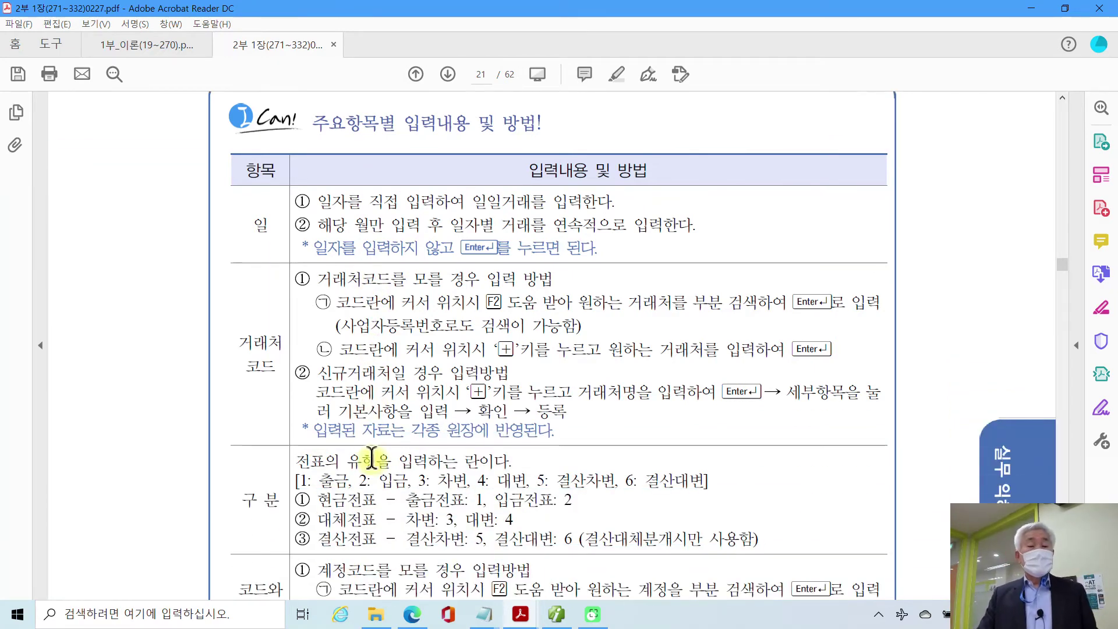
double_click(251, 224)
left_click(259, 366)
scroll(253, 398, "down", 1)
scroll(254, 398, "down", 1)
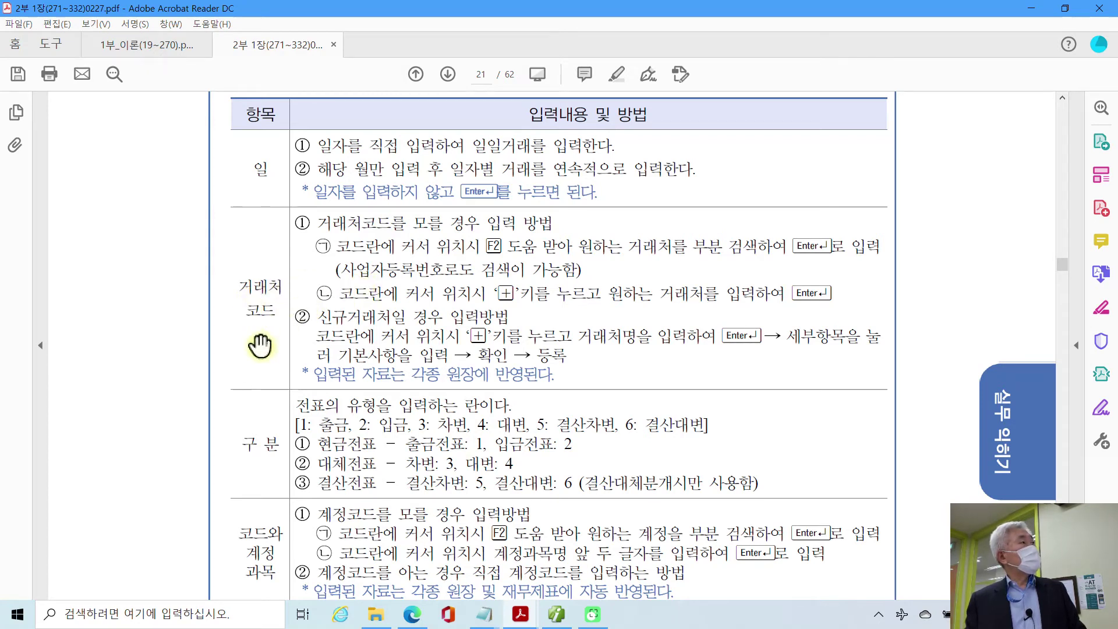
Examine the 구분, 코드와 계정과목 and 적요 rows of the 입력내용 및 방법 table, temporarily marking the 구분 label.
scroll(260, 346, "down", 3)
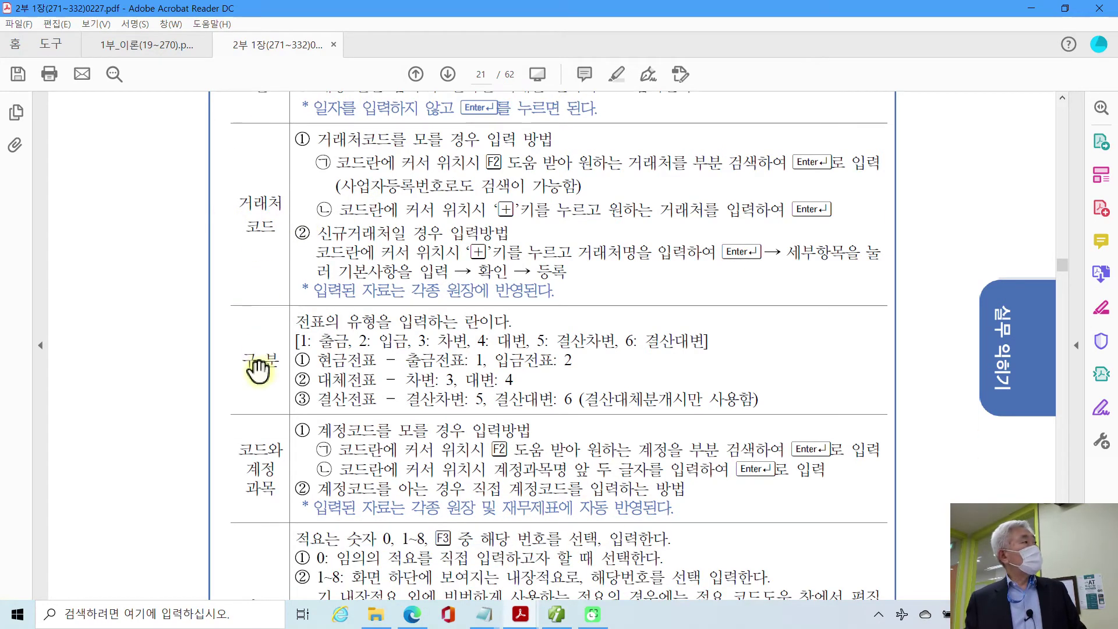
left_click_drag(240, 360, 280, 364)
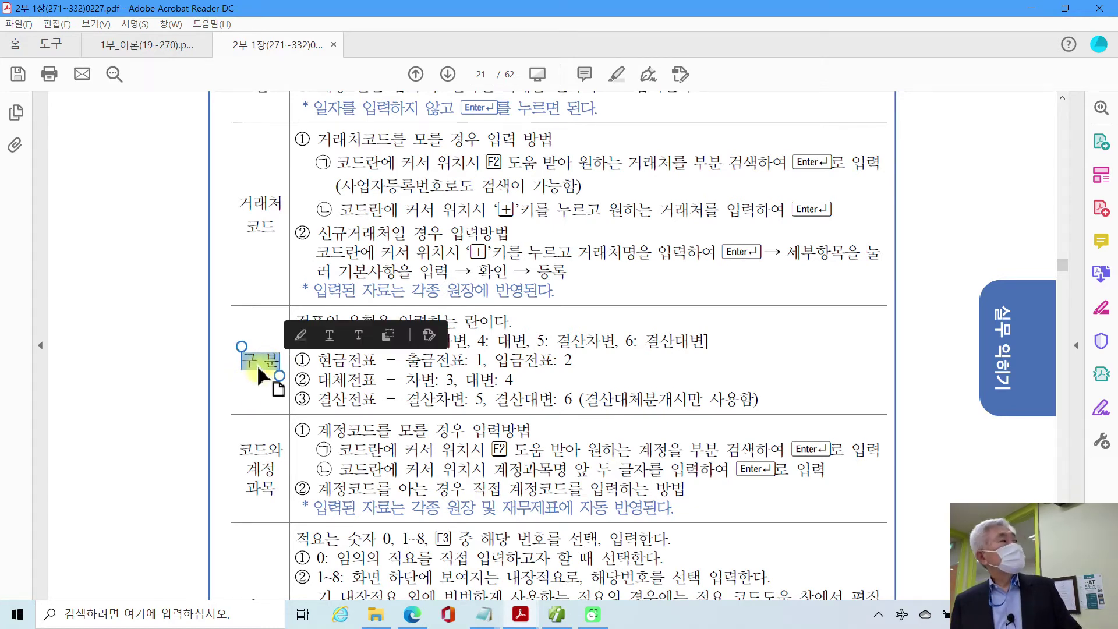
left_click(259, 364)
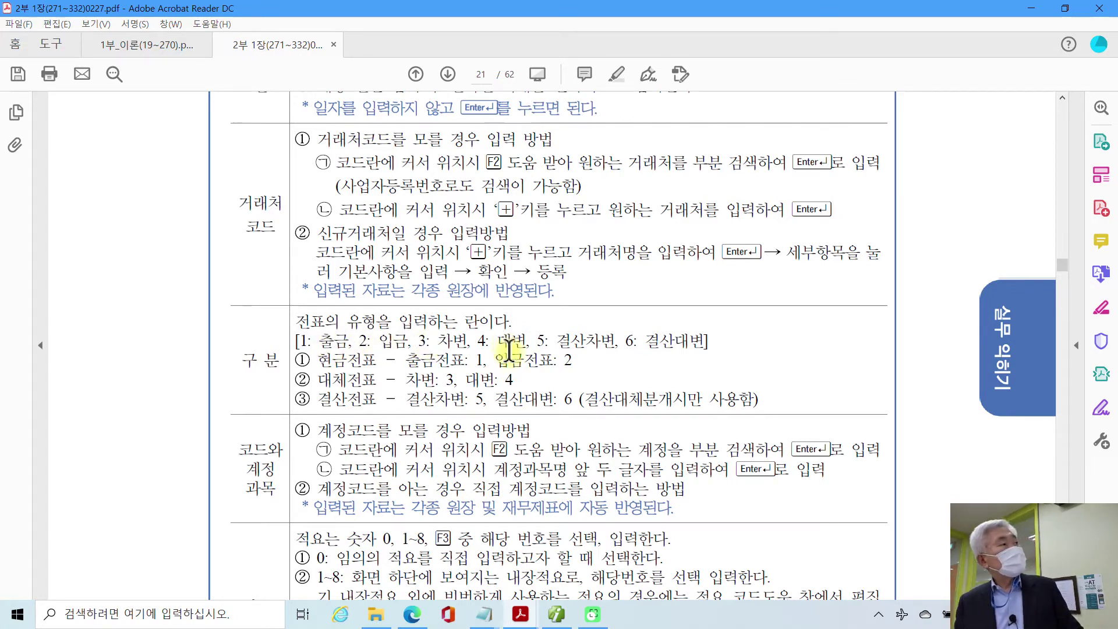
scroll(416, 434, "down", 2)
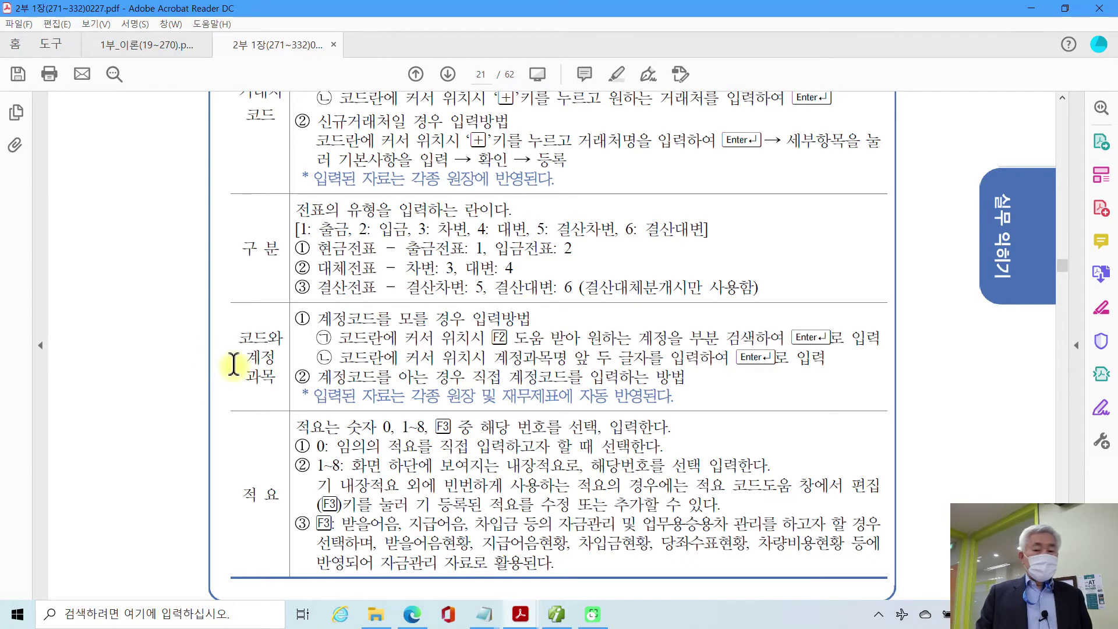
scroll(234, 364, "down", 1)
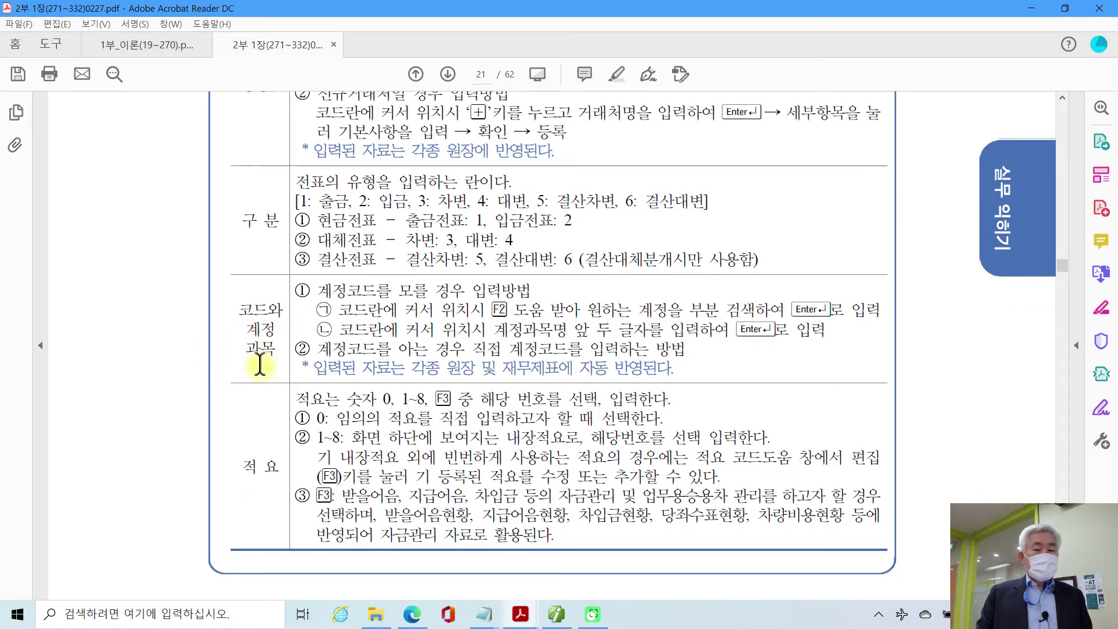
scroll(286, 362, "down", 3)
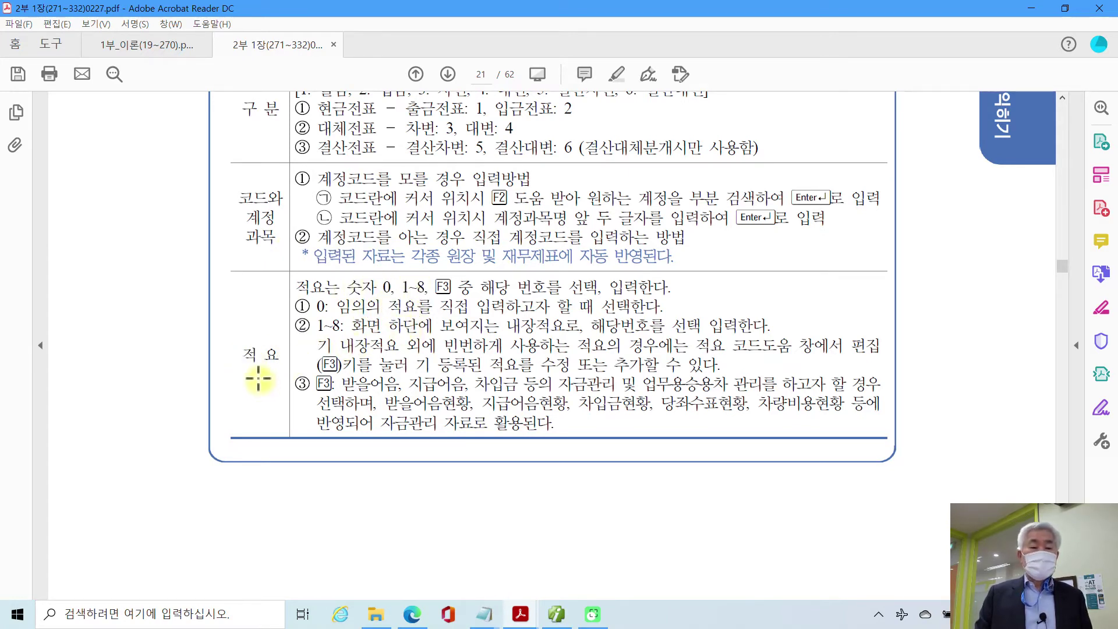
Highlight the headings "출금전표 작성하기" and "입금전표 작성하기" of items 01 and 02 on page 22.
scroll(259, 378, "down", 2)
scroll(258, 376, "down", 3)
scroll(258, 371, "down", 5)
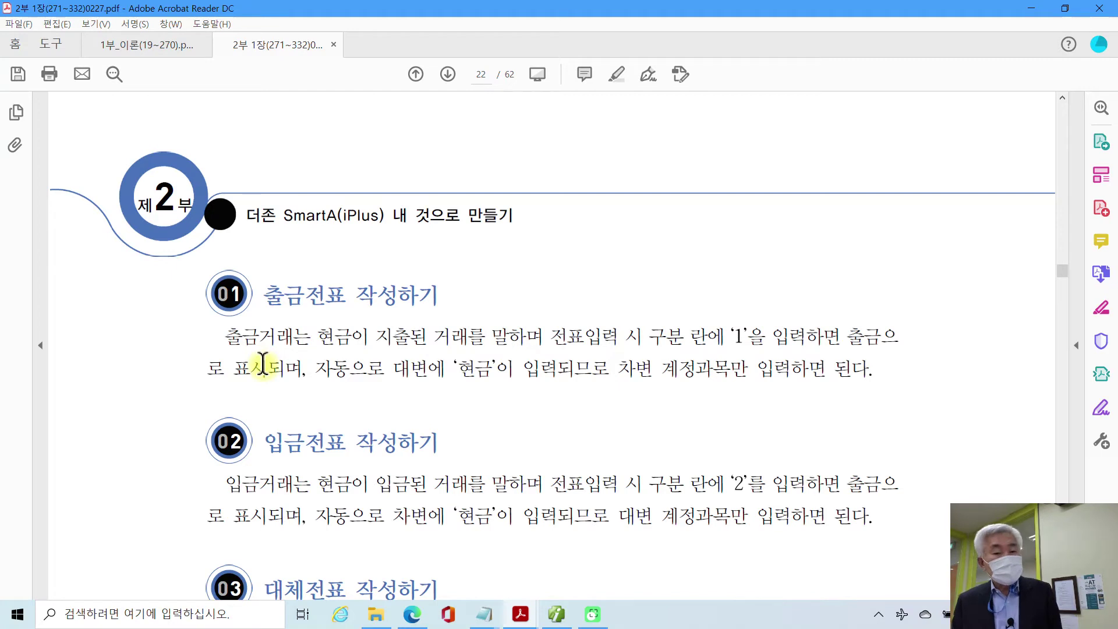
scroll(287, 375, "down", 3)
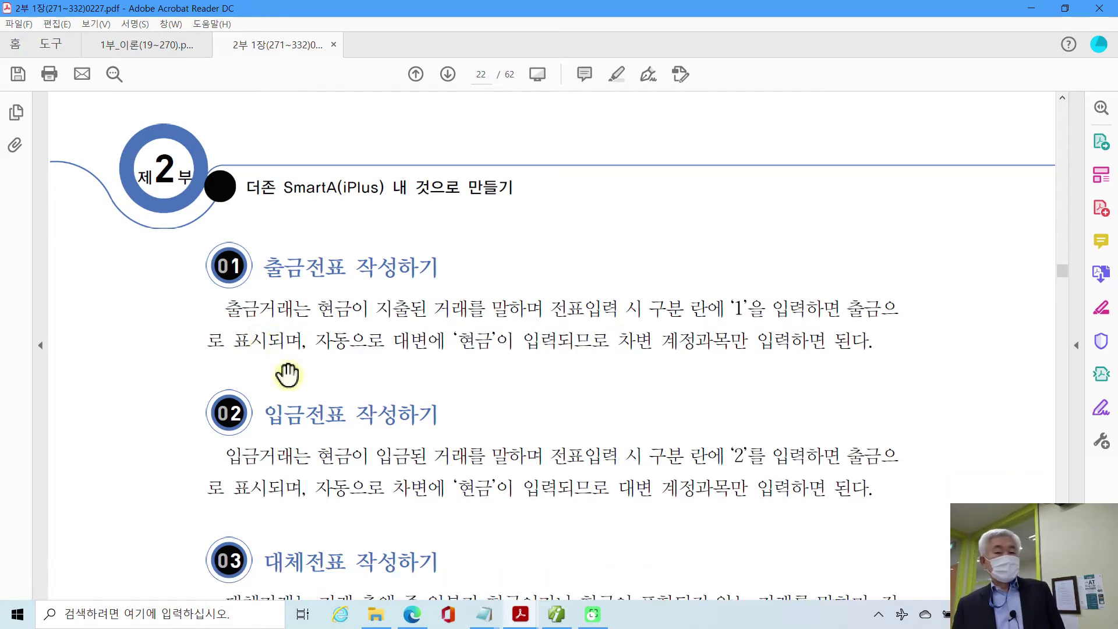
left_click_drag(263, 211, 390, 217)
right_click(391, 217)
left_click(429, 176)
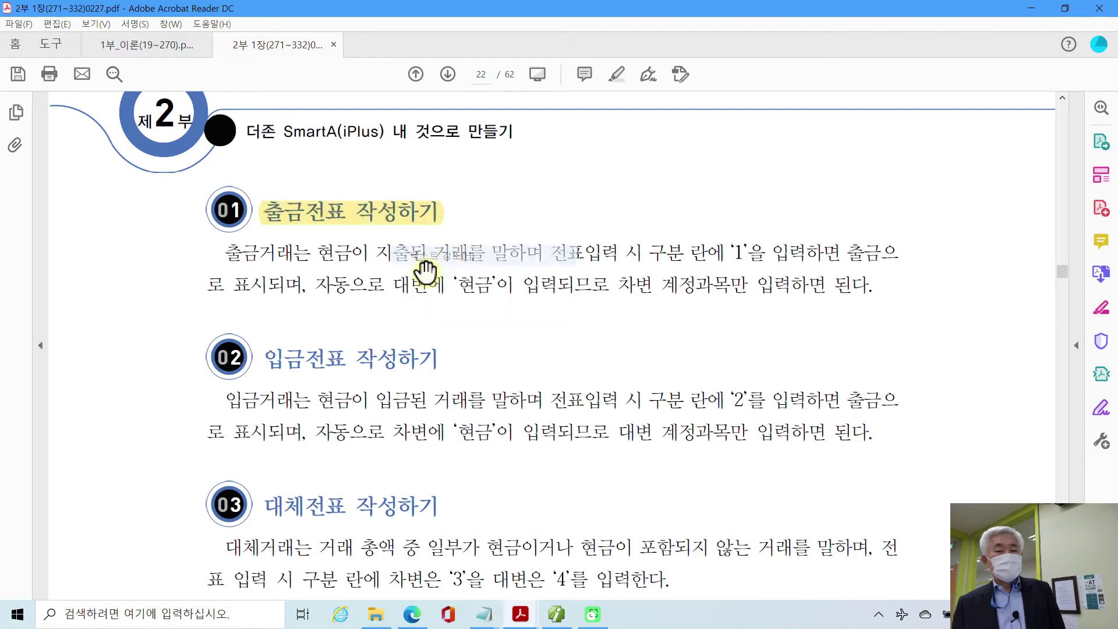
left_click_drag(261, 357, 407, 368)
right_click(407, 368)
left_click(457, 412)
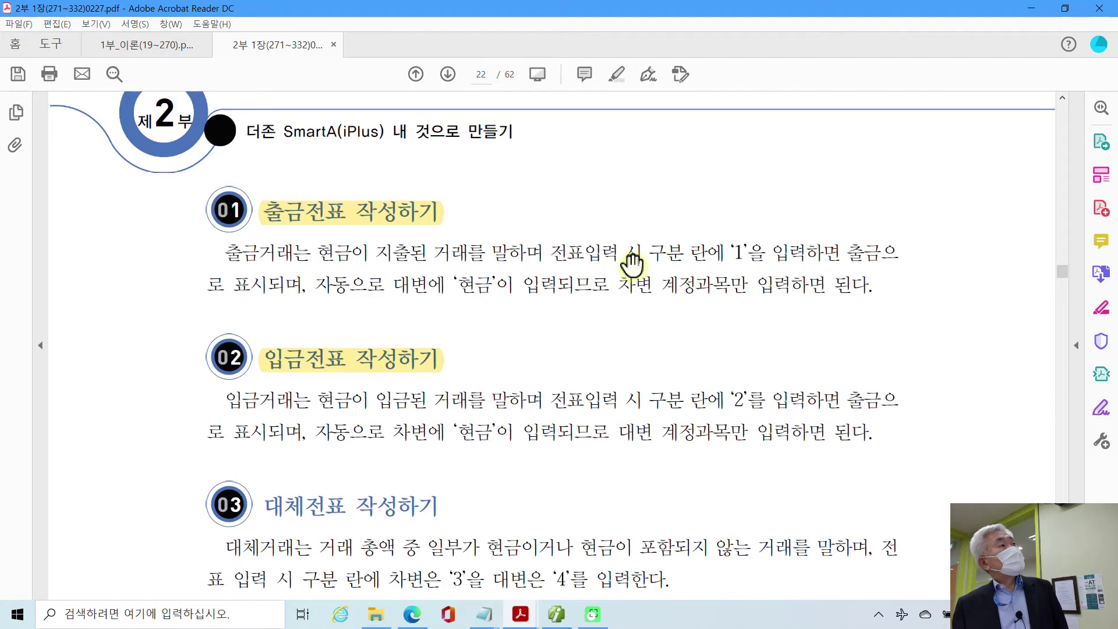
Highlight the 구분 code '1' in the 출금전표 작성하기 paragraph of item 01.
left_click_drag(728, 255, 740, 250)
right_click(739, 251)
left_click(757, 294)
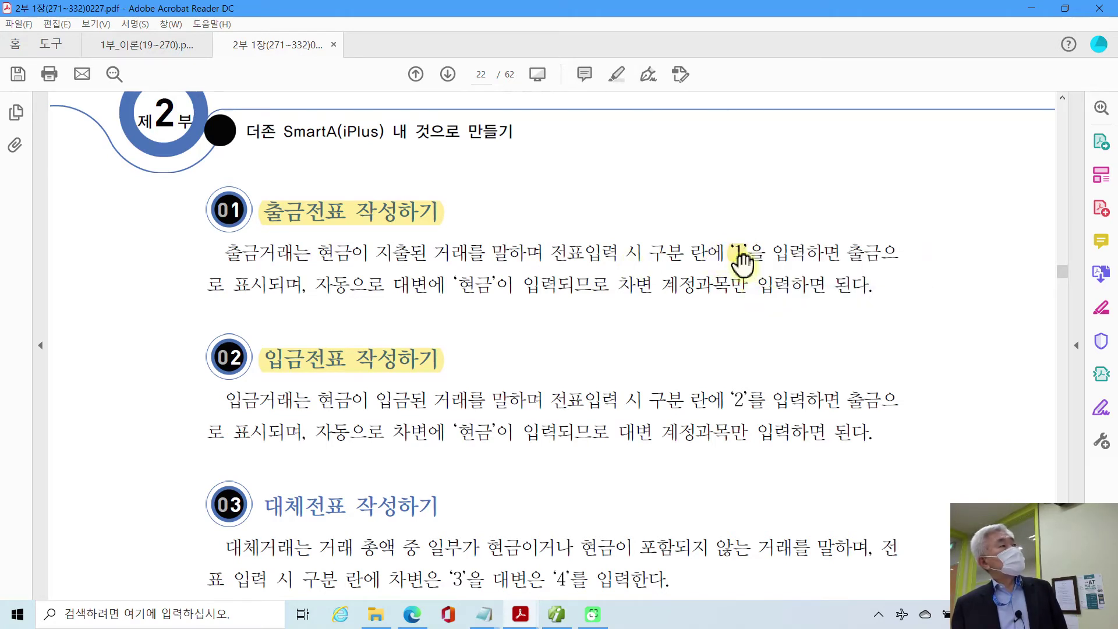
Highlight "차변에 '현금'" and the 구분 code '2' in the 입금전표 작성하기 paragraph of item 02.
scroll(303, 384, "down", 2)
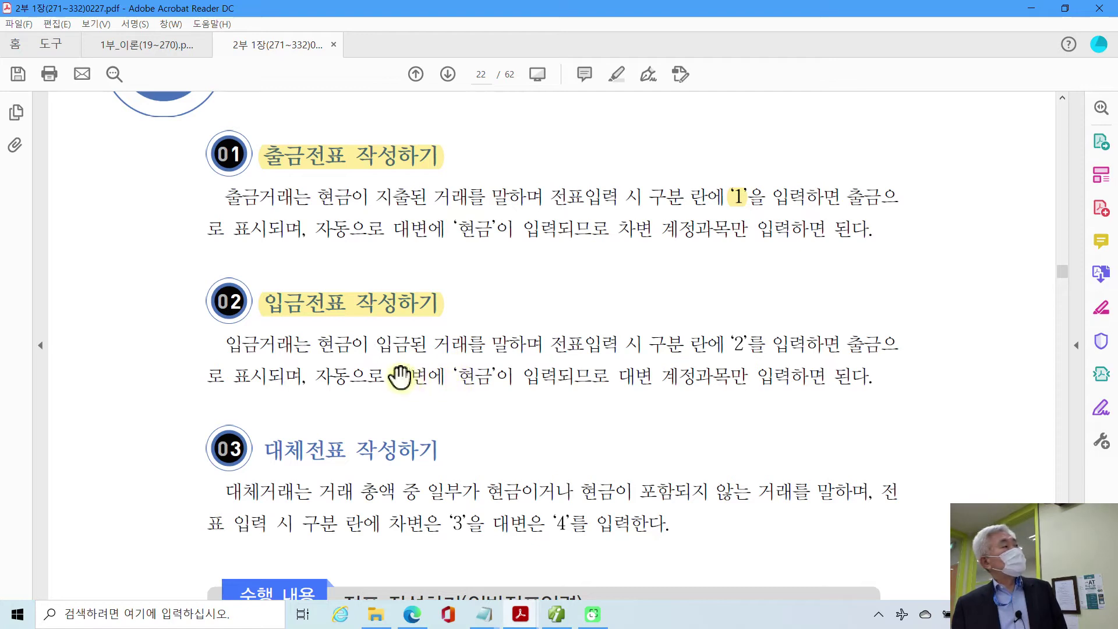
left_click_drag(400, 376, 494, 377)
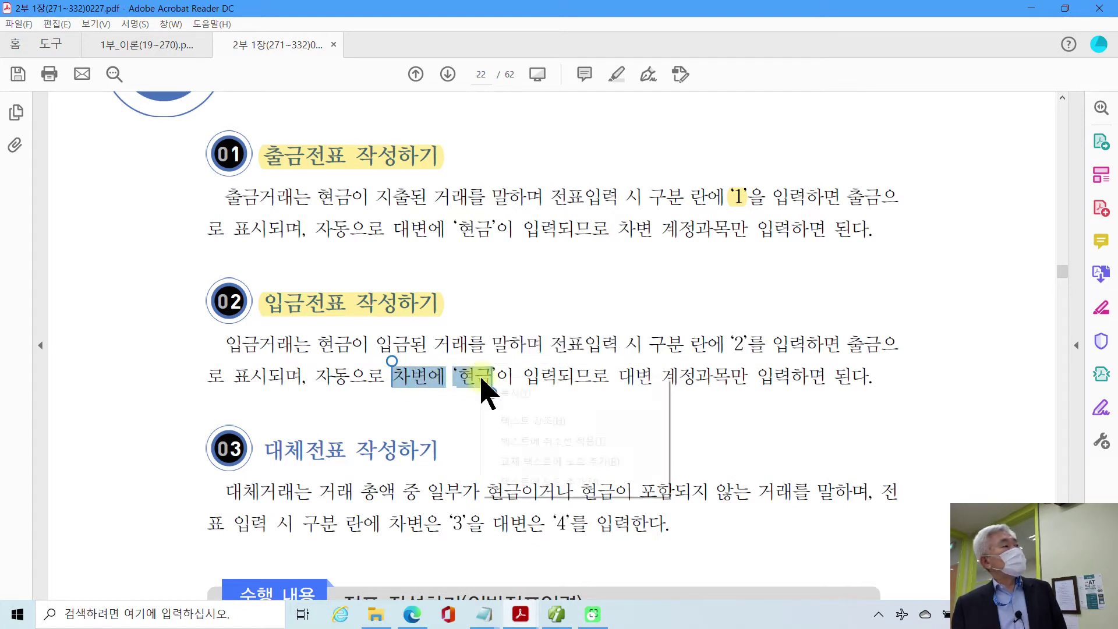
right_click(485, 382)
left_click(539, 421)
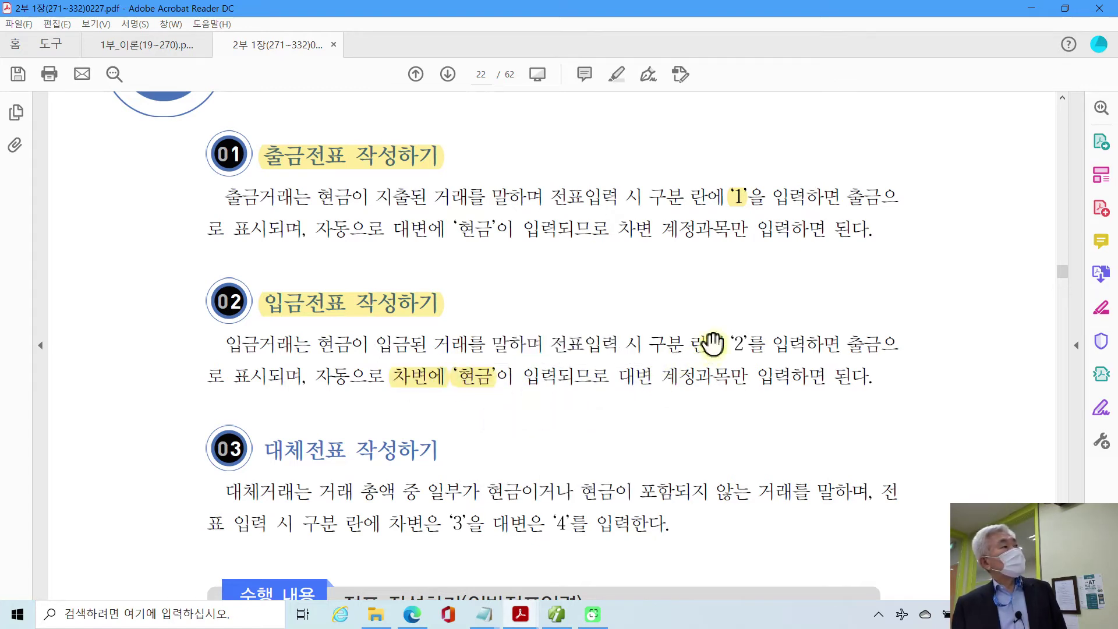
left_click_drag(729, 343, 746, 344)
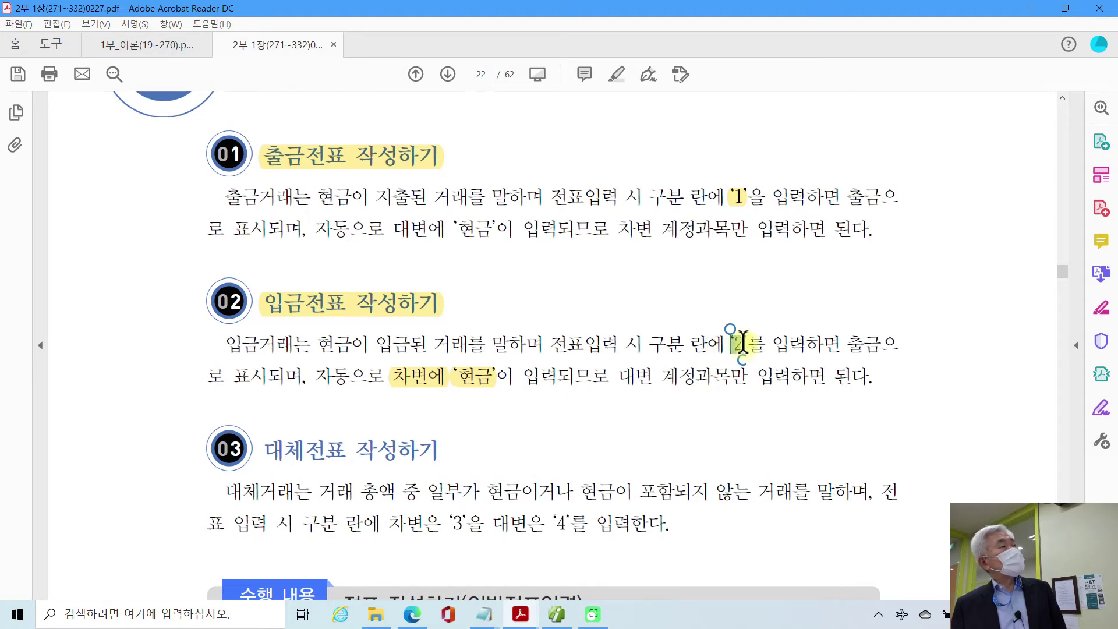
right_click(744, 348)
left_click(795, 387)
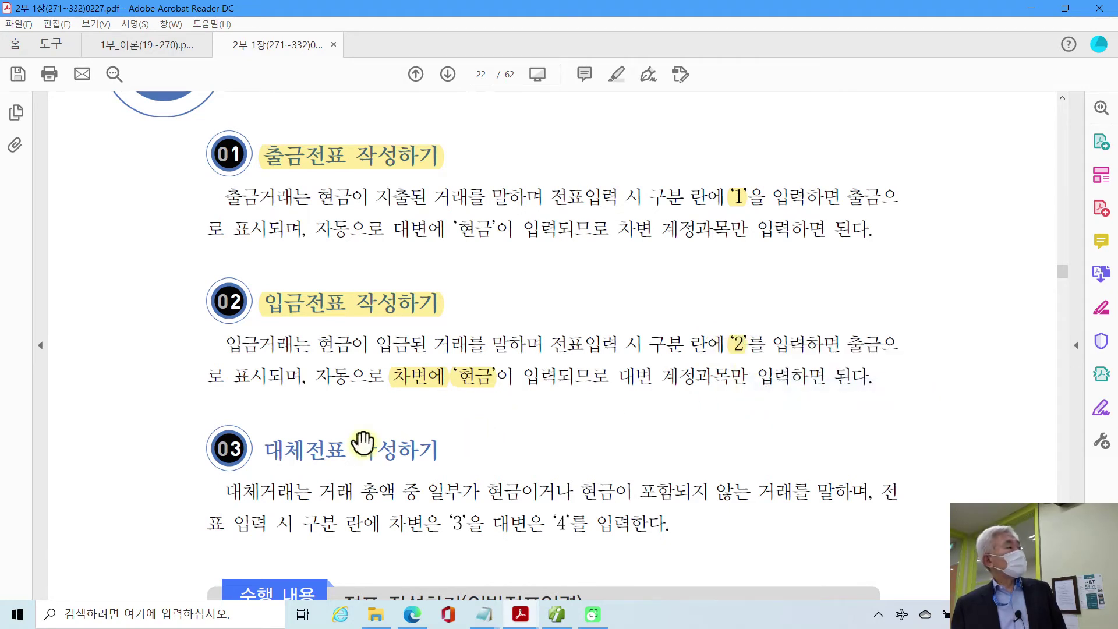
scroll(363, 442, "down", 3)
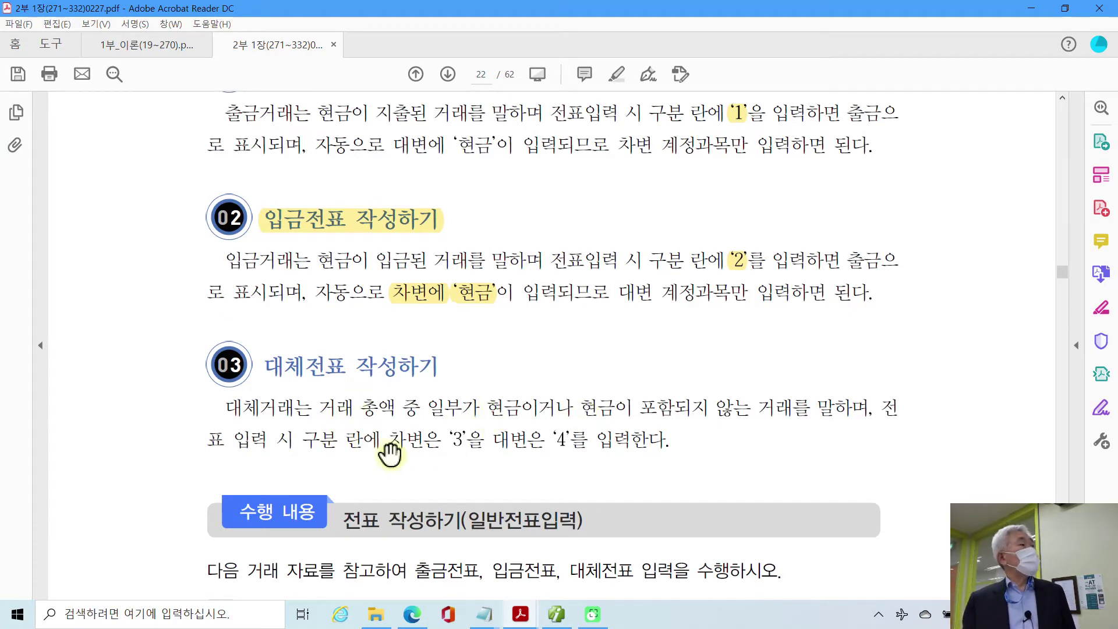
double_click(458, 438)
right_click(466, 455)
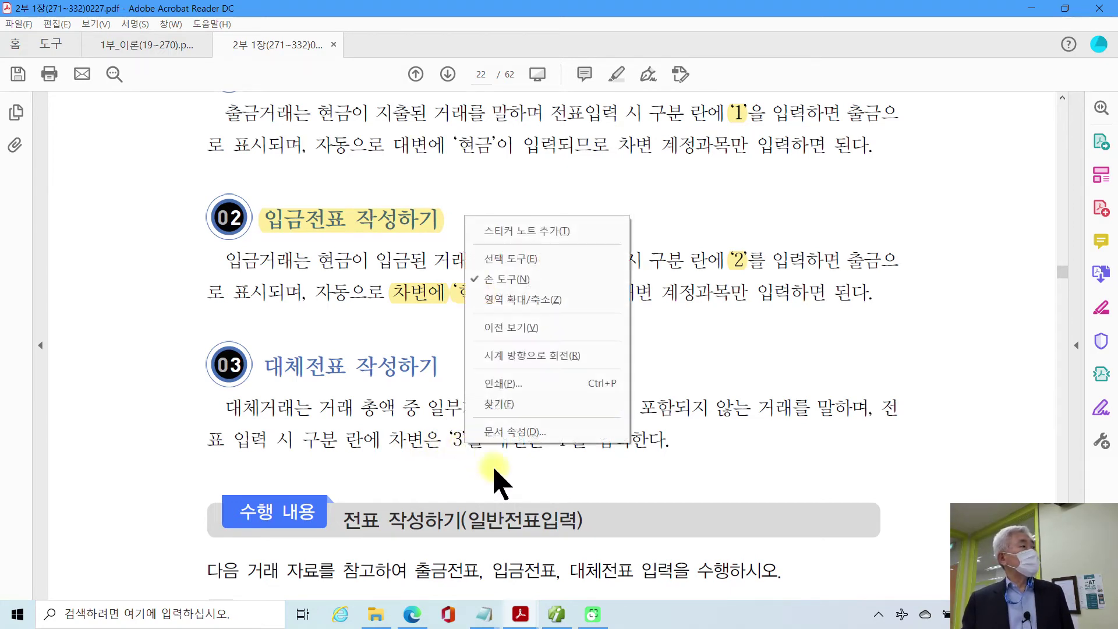
left_click(512, 506)
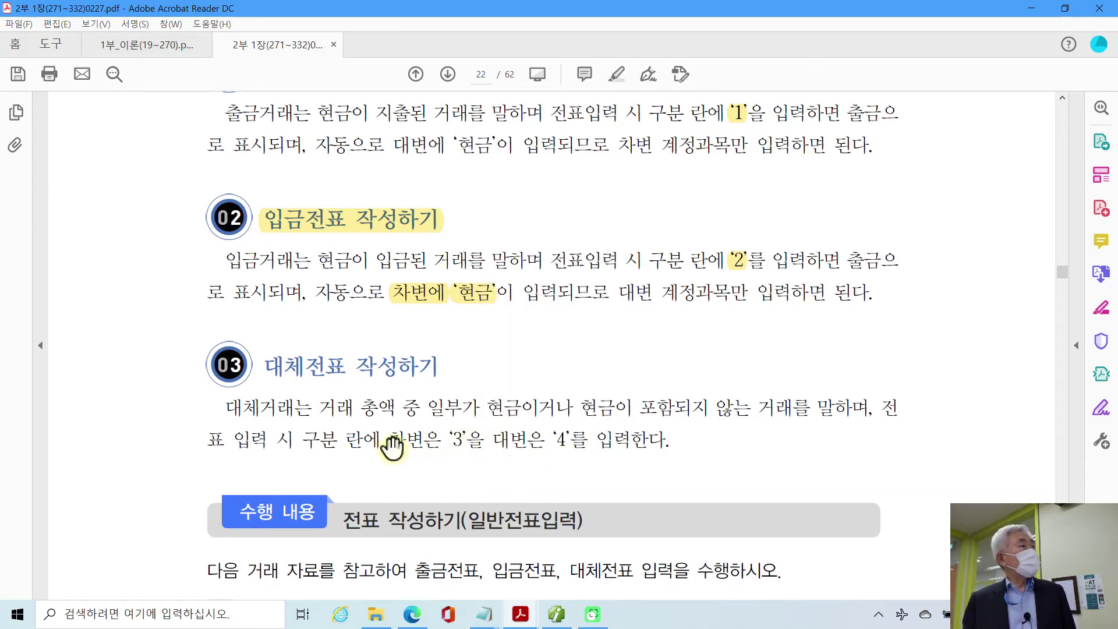
Highlight "차변은 '3'을 대변은 '4'를" in the 대체전표 작성하기 paragraph of item 03.
left_click_drag(392, 439, 589, 441)
right_click(559, 445)
left_click(591, 488)
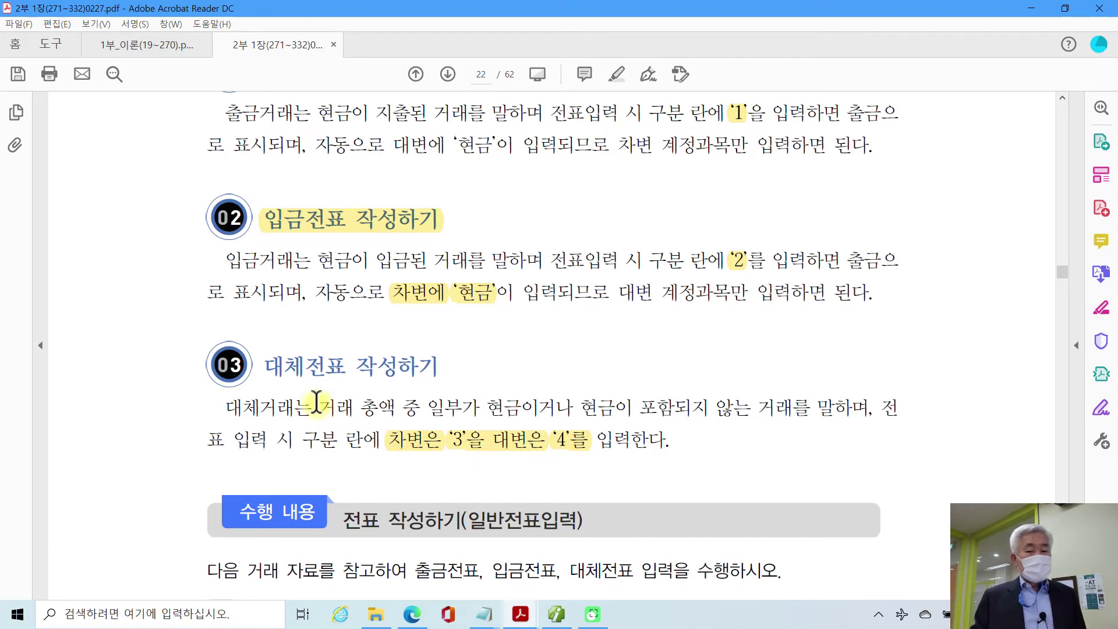
Highlight "업무용 승용차" in the transaction description beside the receipt in exercise 1, 출금전표 작성하기.
scroll(308, 442, "down", 3)
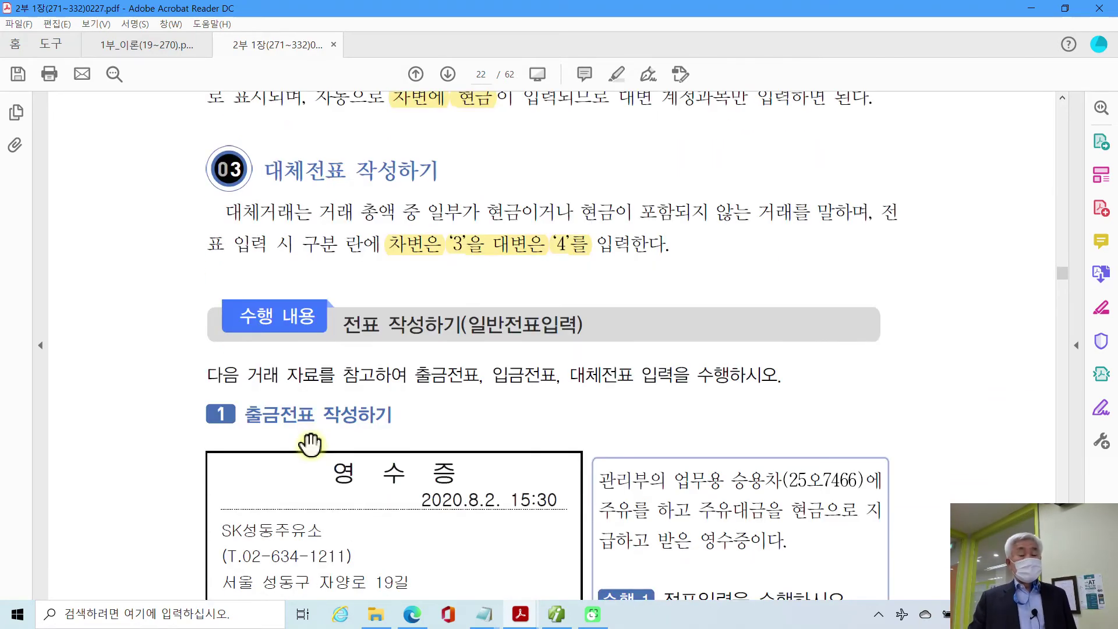
scroll(309, 460, "down", 1)
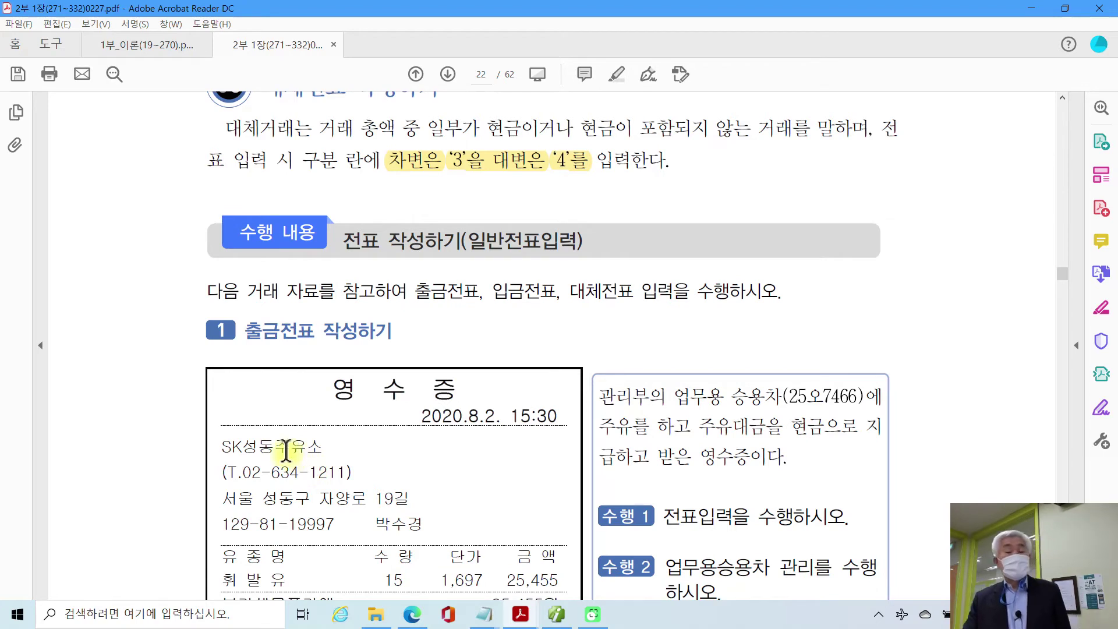
scroll(285, 451, "down", 1)
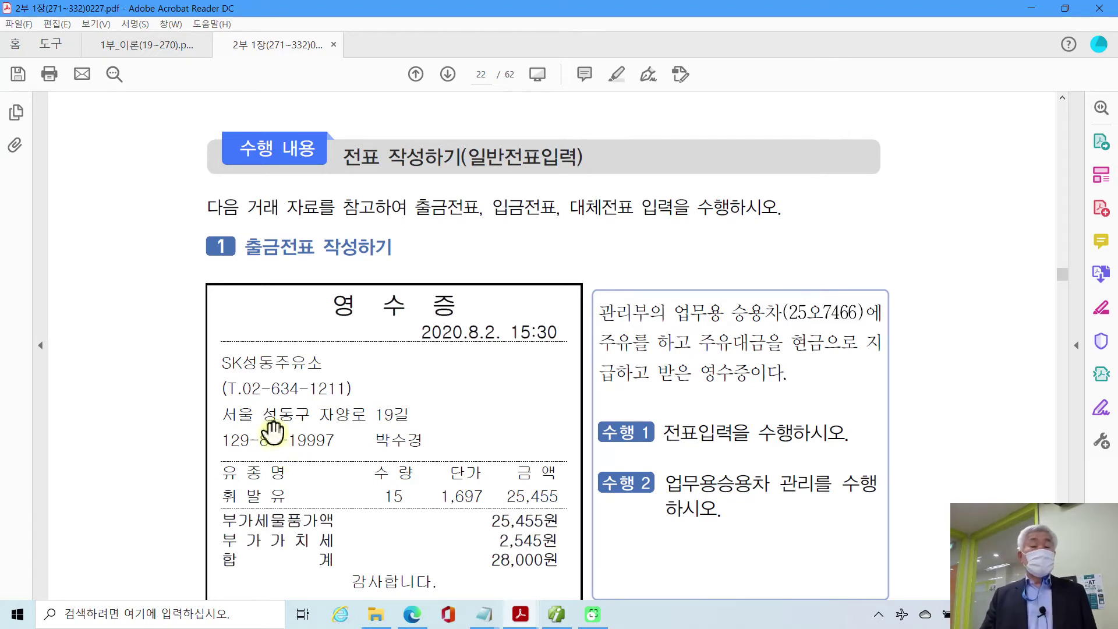
scroll(279, 420, "down", 2)
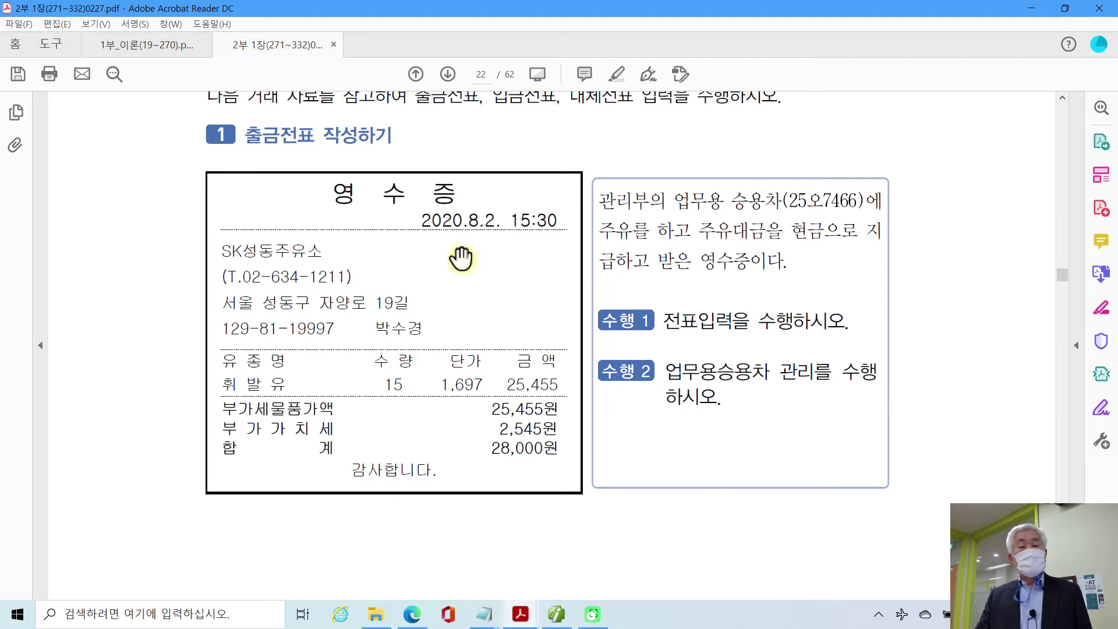
left_click_drag(675, 200, 781, 199)
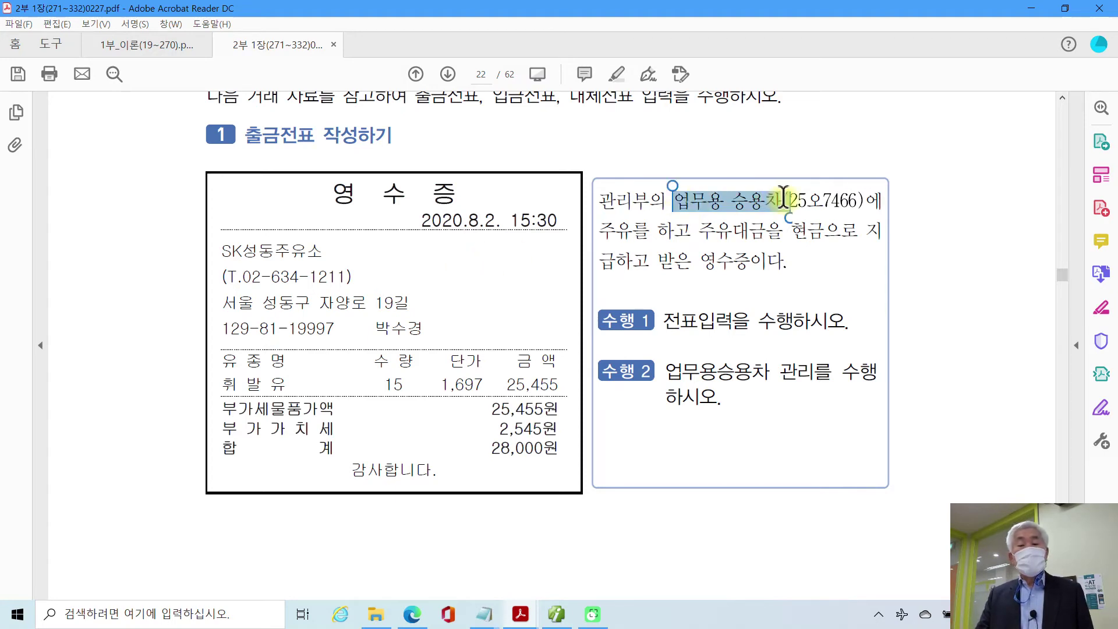
right_click(781, 199)
left_click(798, 244)
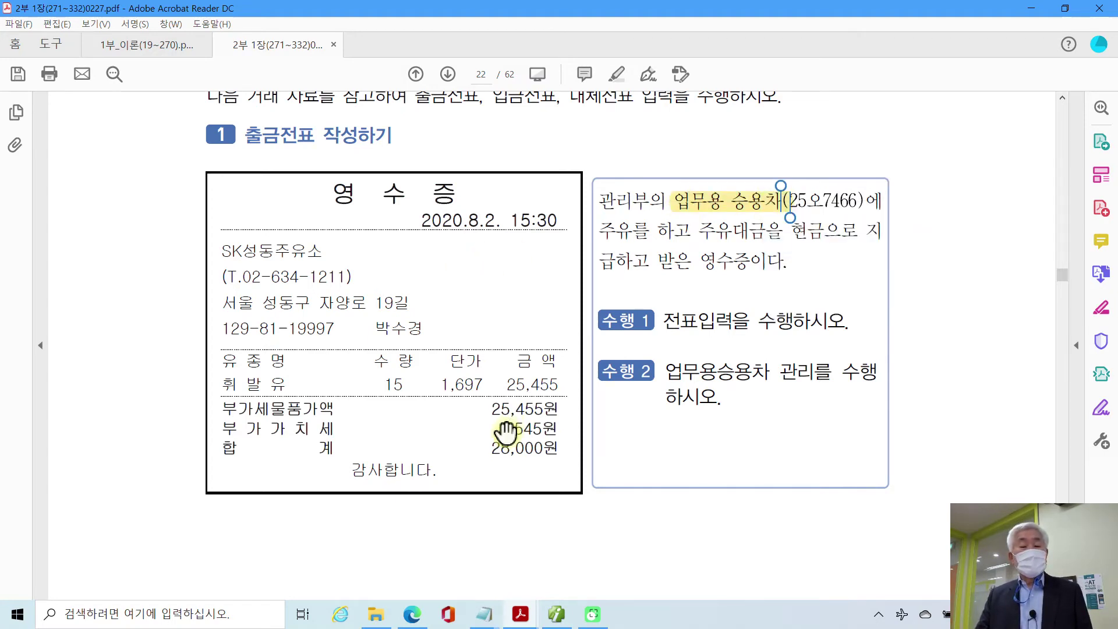
Highlight the 부가가치세 amount 2,545원 and the 합계 amount 28,000원 on the receipt.
left_click_drag(499, 430, 557, 432)
right_click(557, 433)
left_click(588, 475)
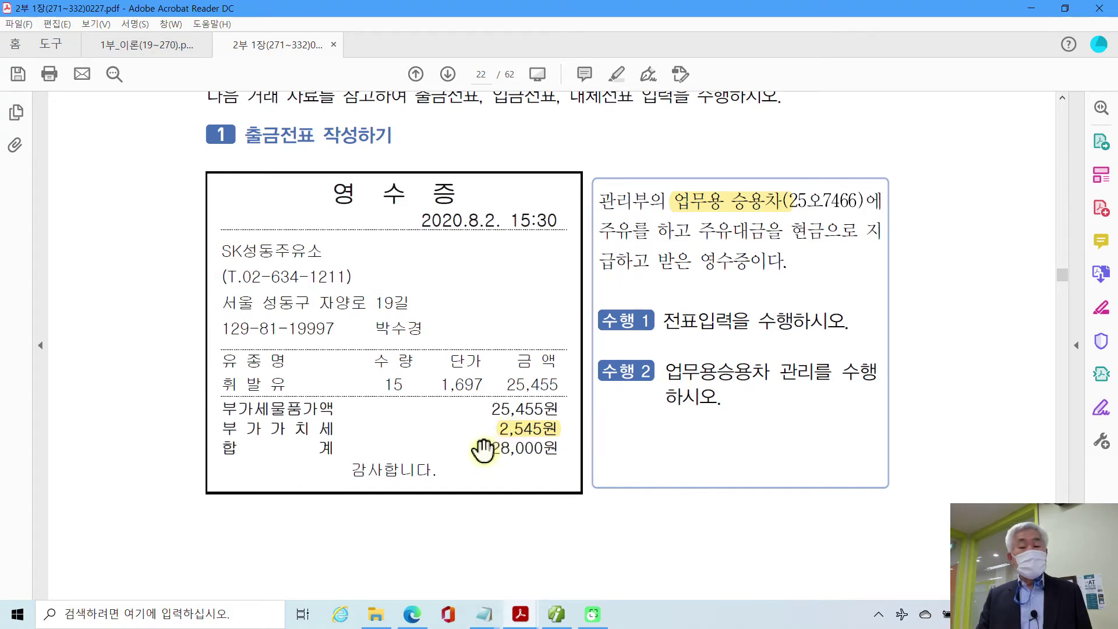
left_click_drag(483, 447, 559, 448)
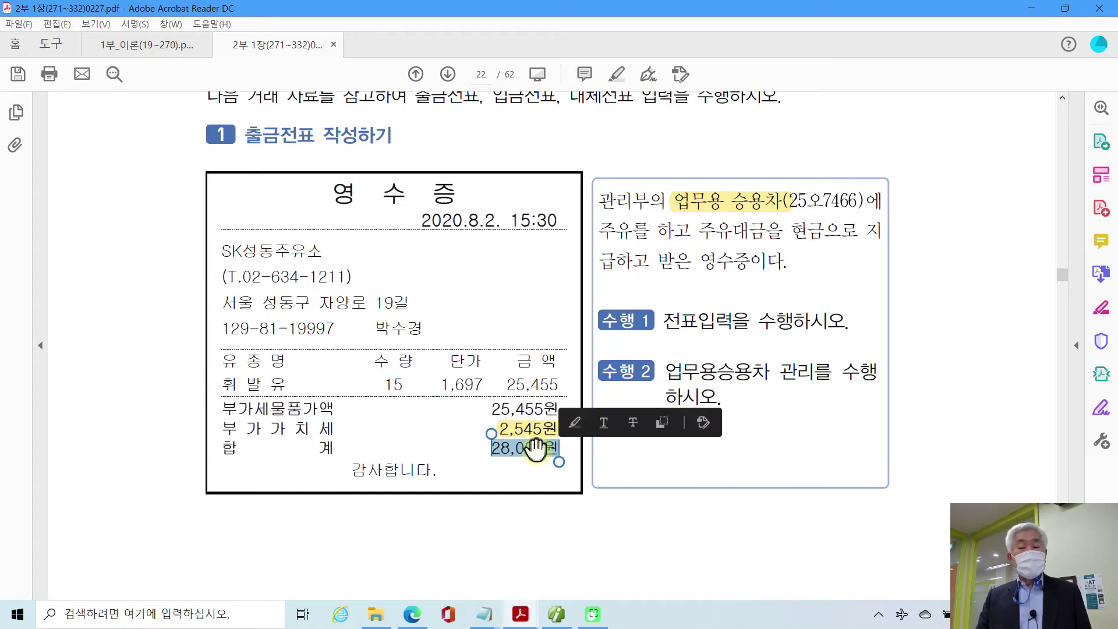
right_click(538, 450)
left_click(567, 496)
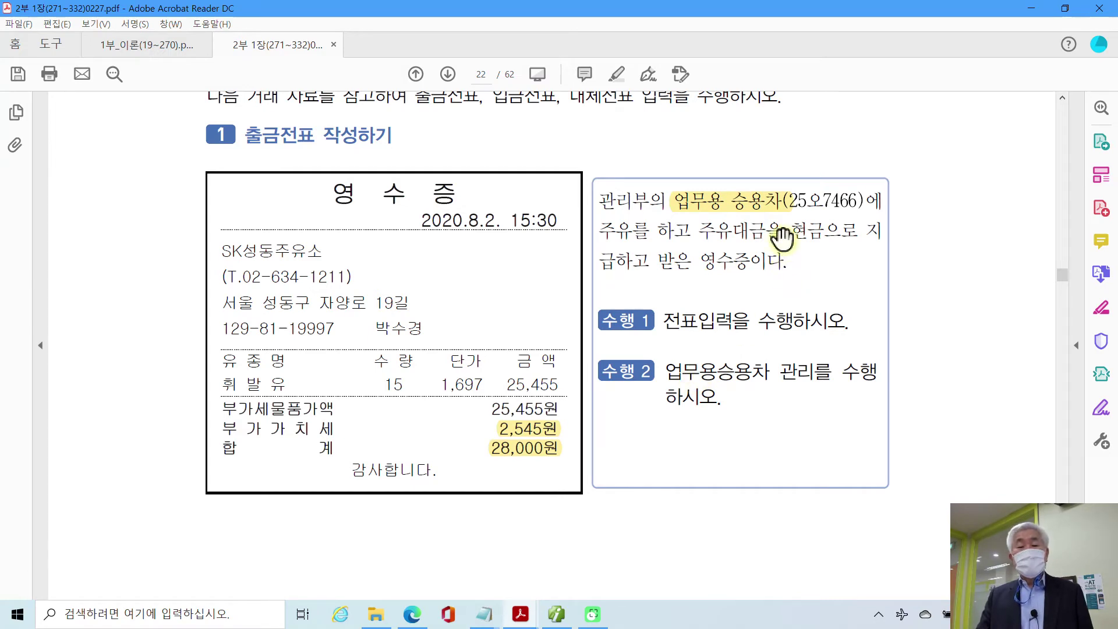
Highlight "현금으" in the exercise description to mark the cash payment.
left_click_drag(789, 227, 837, 229)
right_click(820, 229)
left_click(863, 278)
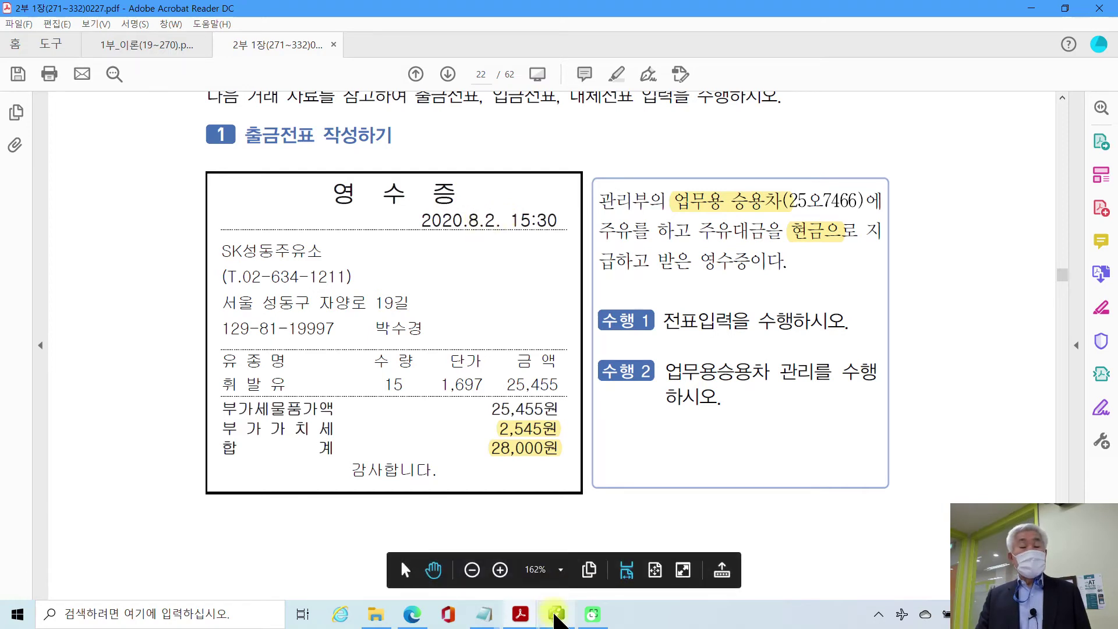
Switch to SmartA, open 일반전표입력 for August 2 (08월 02일) and set the first row's 구분 to 1 (출금).
left_click(556, 614)
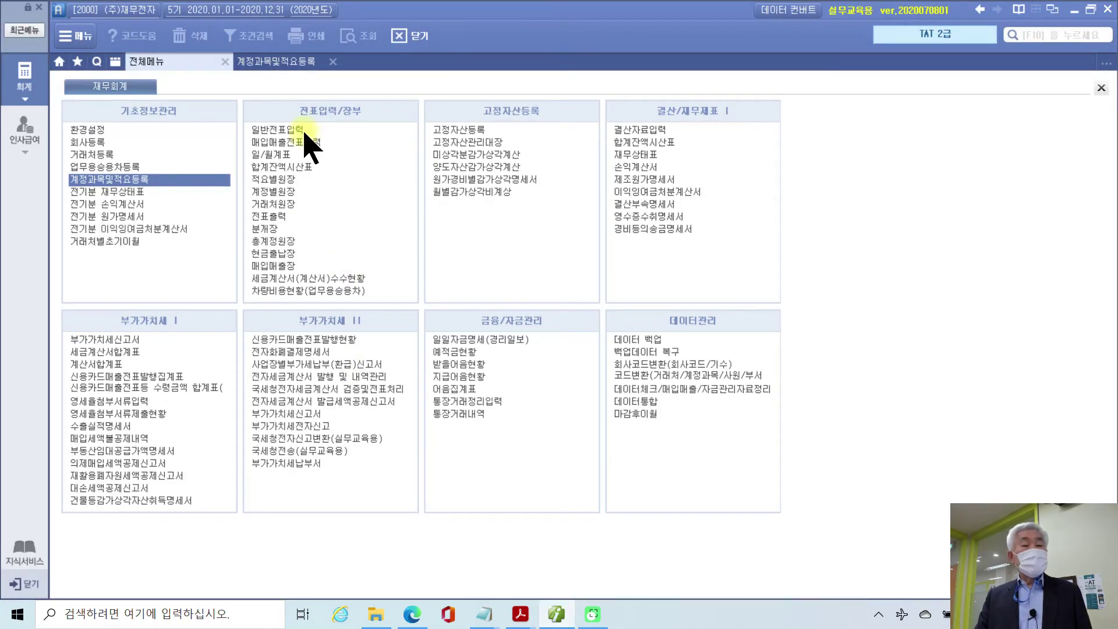
left_click(299, 130)
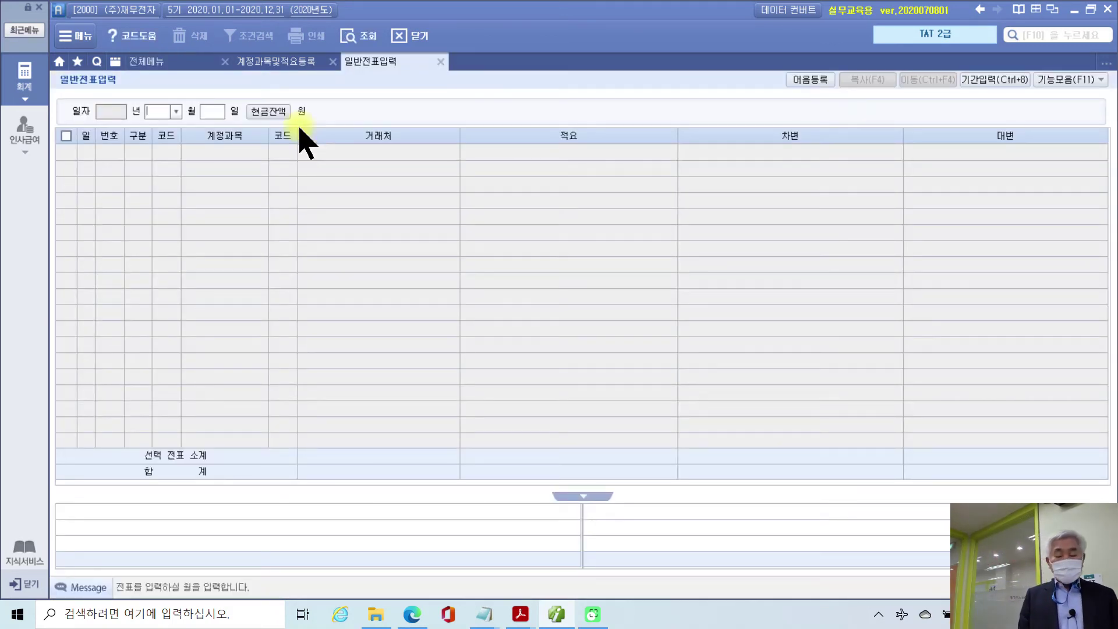
type("8")
key("Return")
type("2")
key("Return")
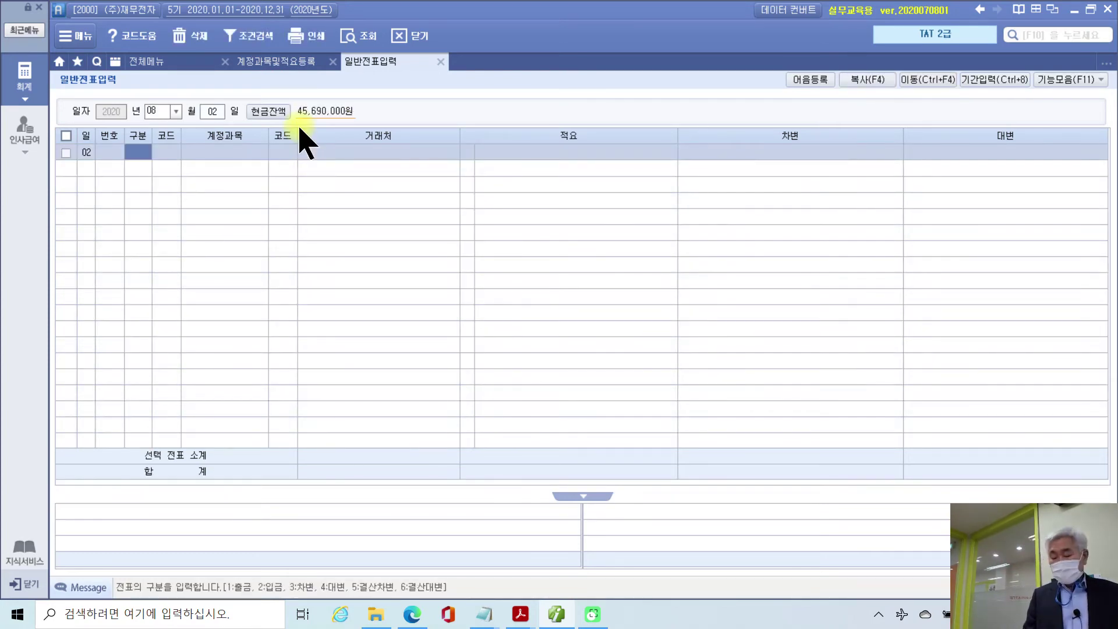
type("1")
key("Return")
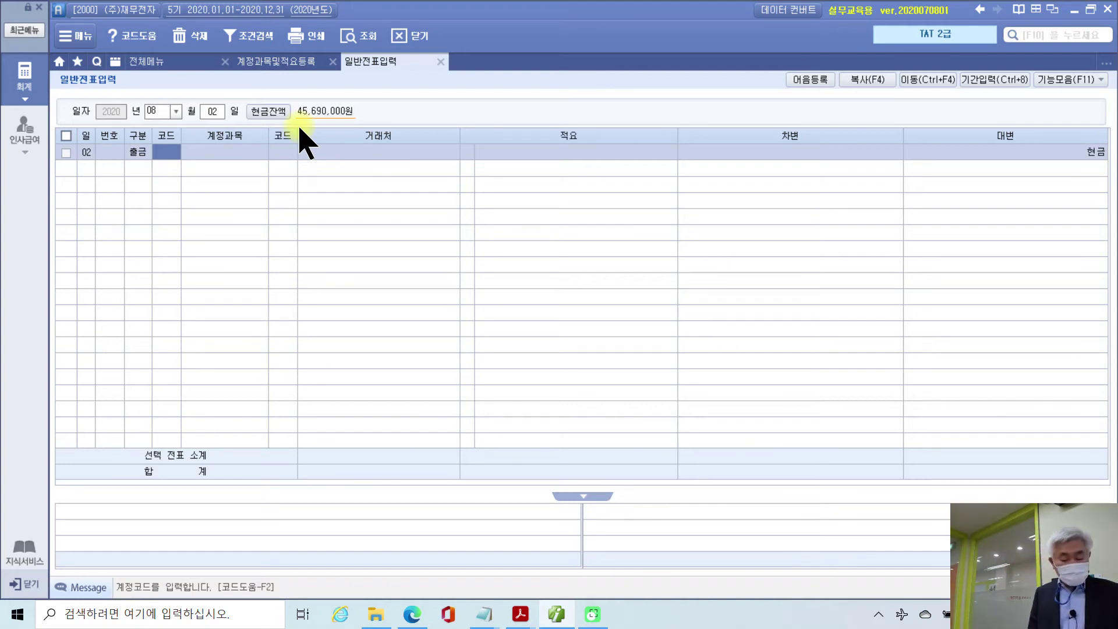
Temporarily mark the 대변 현금 cell, the 코드 and 계정과목 columns and the 차변 cell in red, clearing the marks at the end.
mouse_move(1083, 178)
left_mouse_down()
mouse_move(1053, 115)
mouse_move(1094, 186)
left_mouse_up()
mouse_move(198, 176)
left_mouse_down()
mouse_move(142, 155)
mouse_move(237, 163)
mouse_move(196, 177)
left_mouse_up()
mouse_move(675, 128)
left_mouse_down()
mouse_move(707, 172)
mouse_move(911, 137)
mouse_move(697, 135)
left_mouse_up()
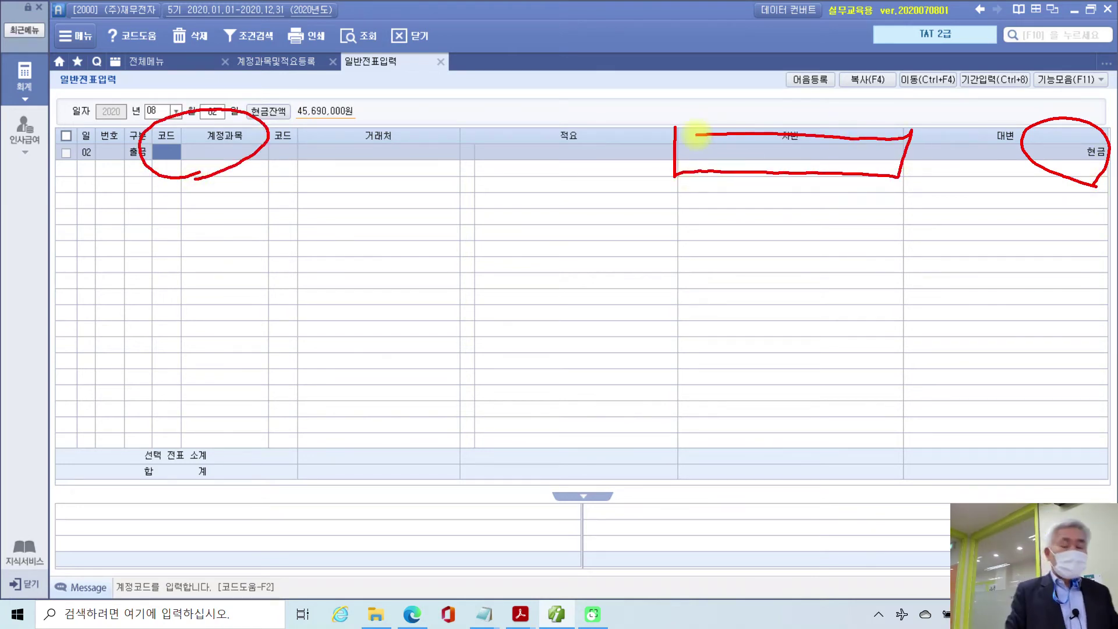
key("Escape")
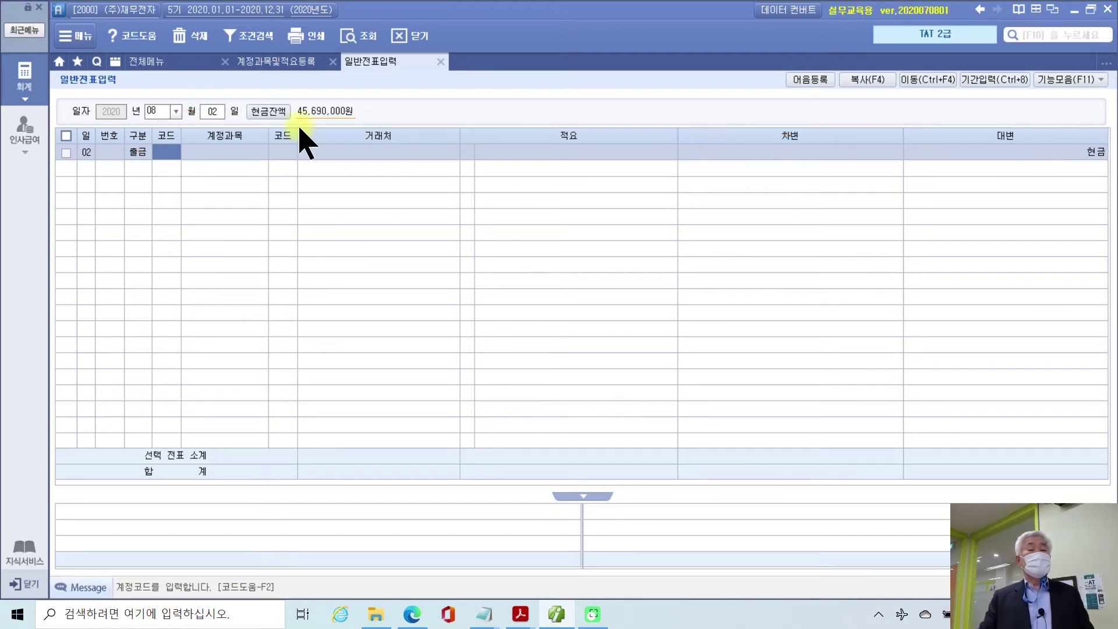
Look up accounts containing "차량" and assign 822 차량유지비 to the 출금 row.
type("ㅊㅏ량")
key("Return")
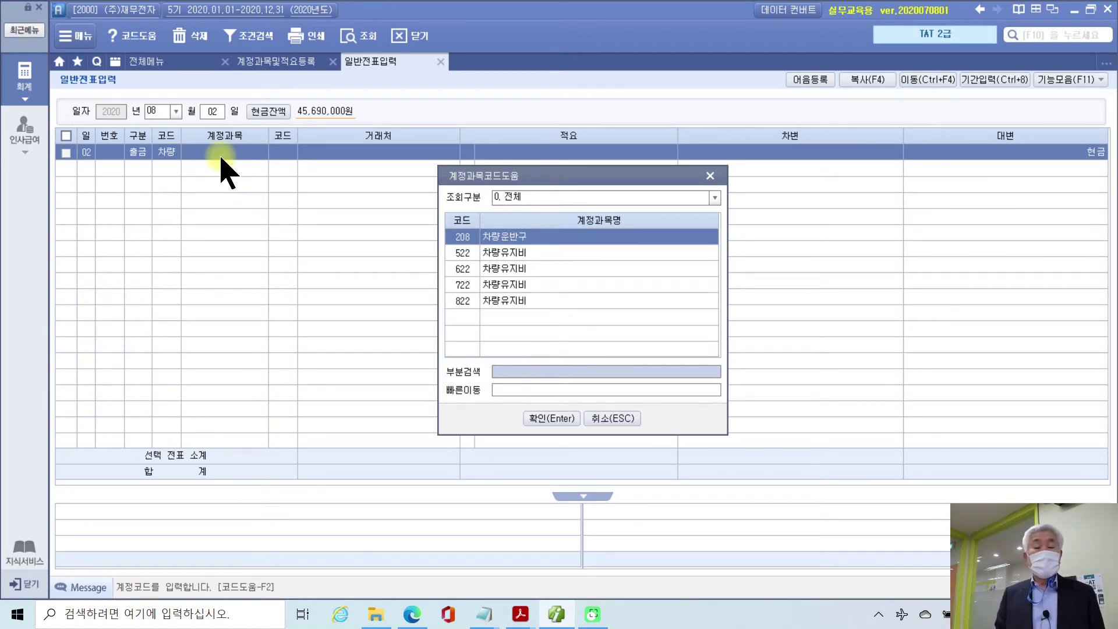
key("Down")
key("Down")
key("Down")
key("Down")
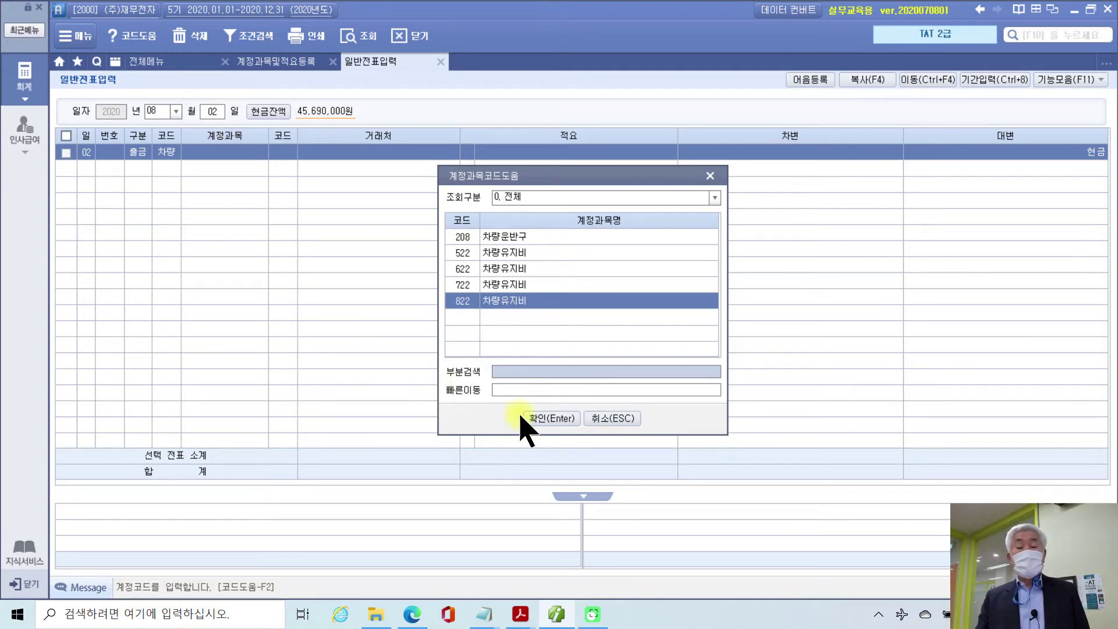
left_click(546, 417)
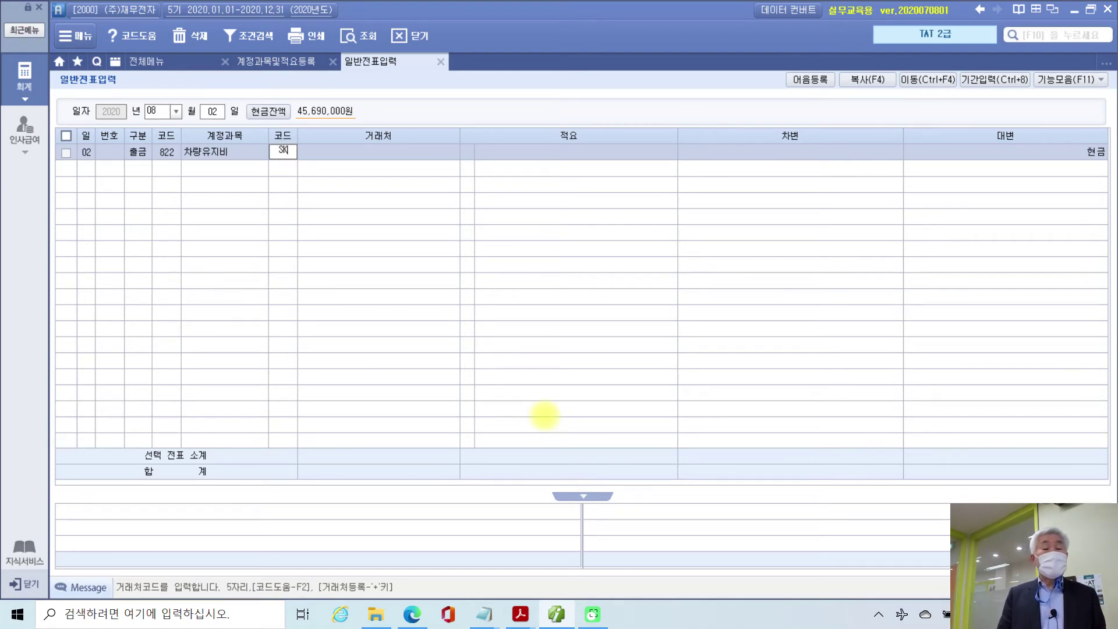
Leave the 거래처 code blank and enter SK성동주유소 as the row's 거래처 name.
key("Return")
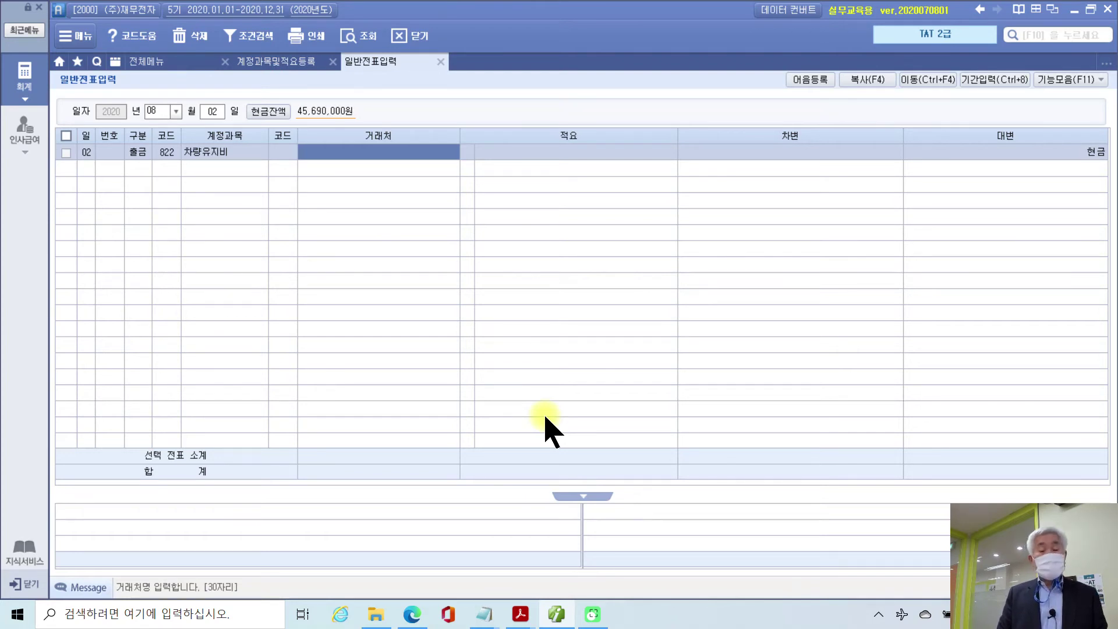
type("ㅎ")
key("BackSpace")
type("SK주성동")
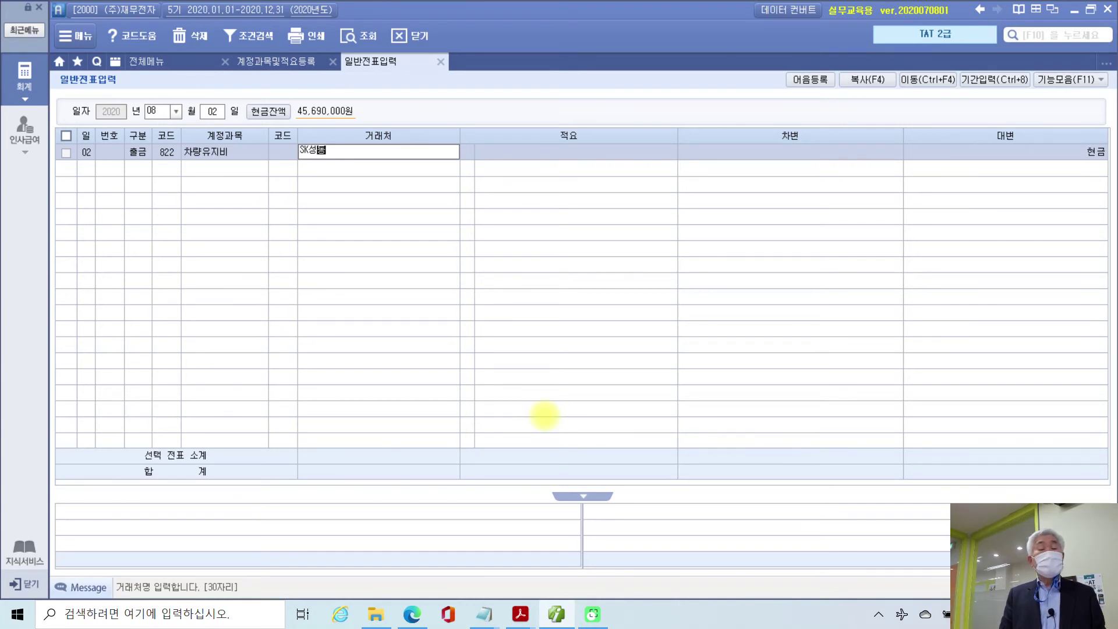
type("주유소")
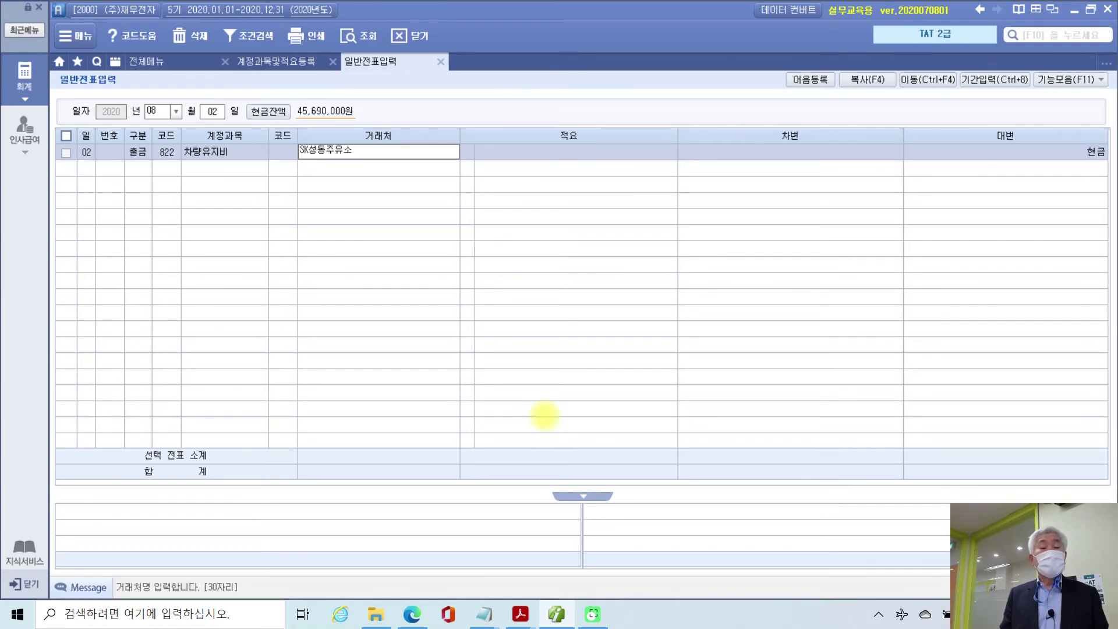
key("Return")
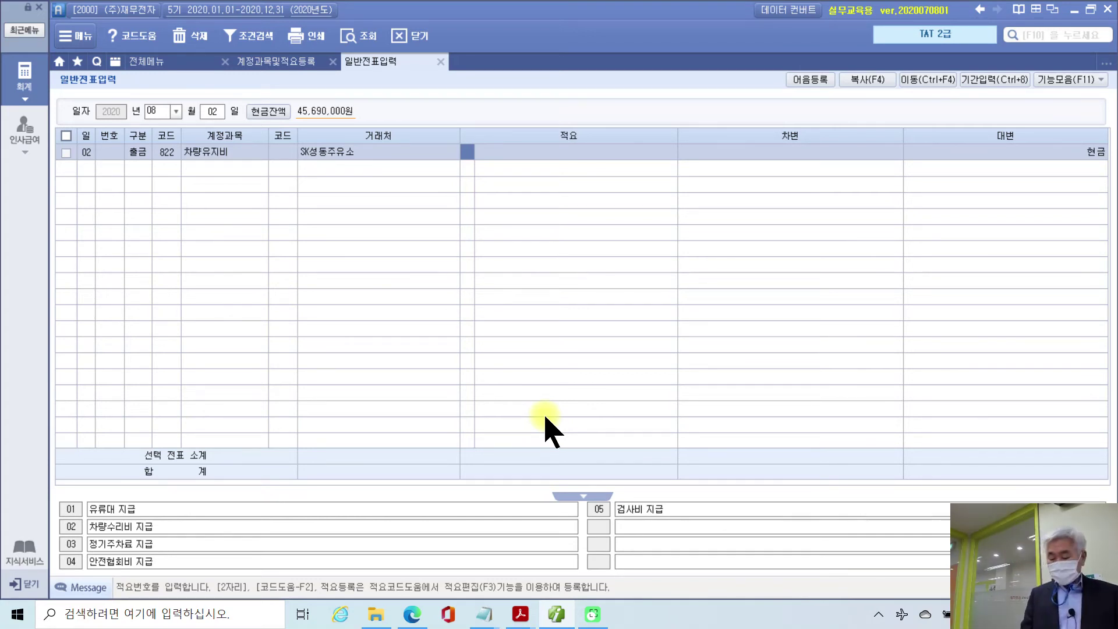
Set the row's 적요 to 01 유류대 지급 and enter 28,000 as the 차변 amount.
key("Return")
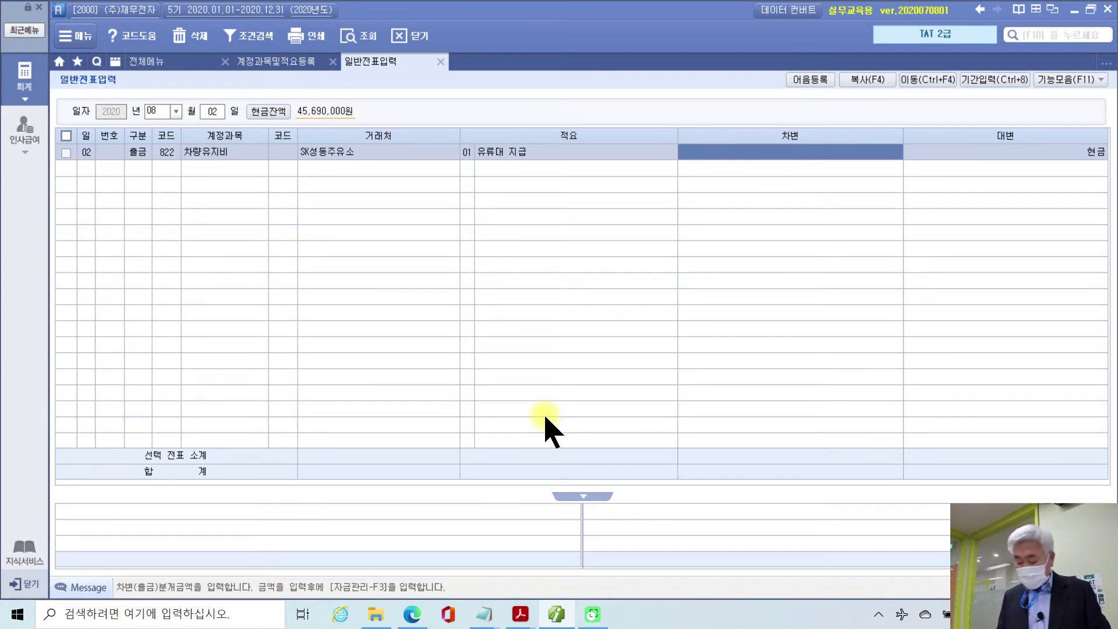
type("25000")
key("Return")
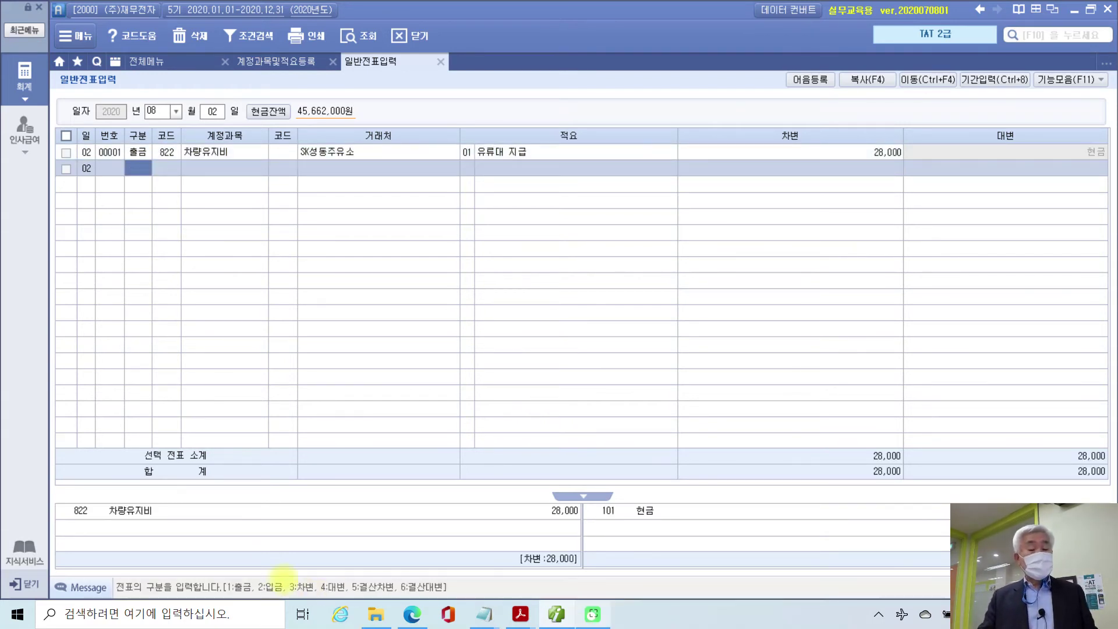
Temporarily frame the debit and credit halves of the entry's journal preview in red, clearing the marks at the end.
mouse_move(62, 498)
left_mouse_down()
mouse_move(87, 527)
mouse_move(244, 554)
mouse_move(587, 574)
left_mouse_up()
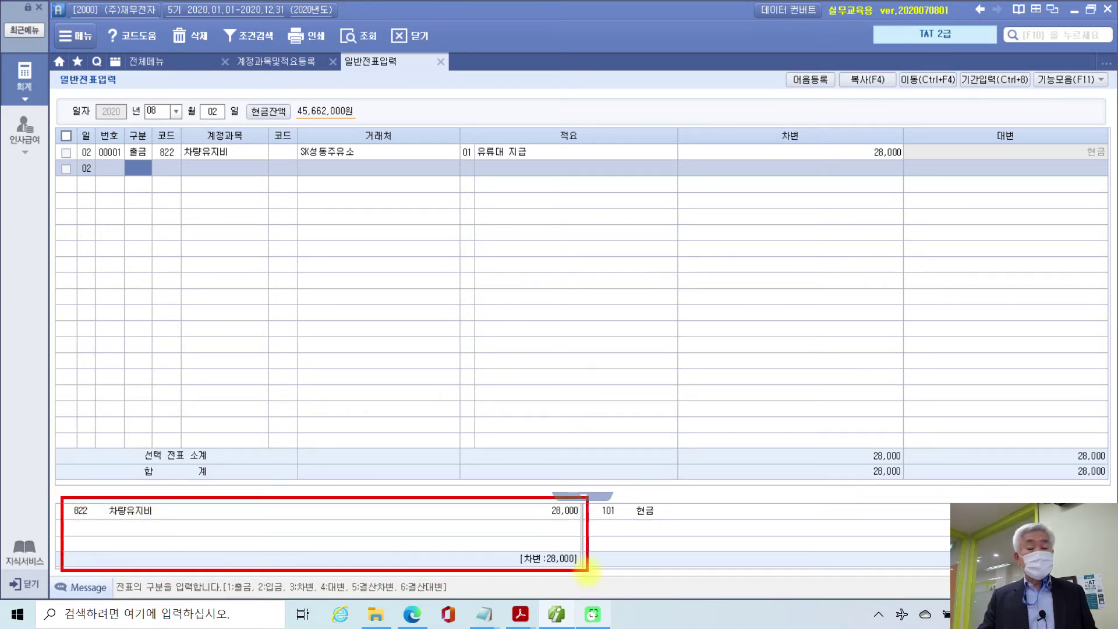
mouse_move(589, 495)
left_mouse_down()
mouse_move(718, 567)
mouse_move(1116, 573)
left_mouse_up()
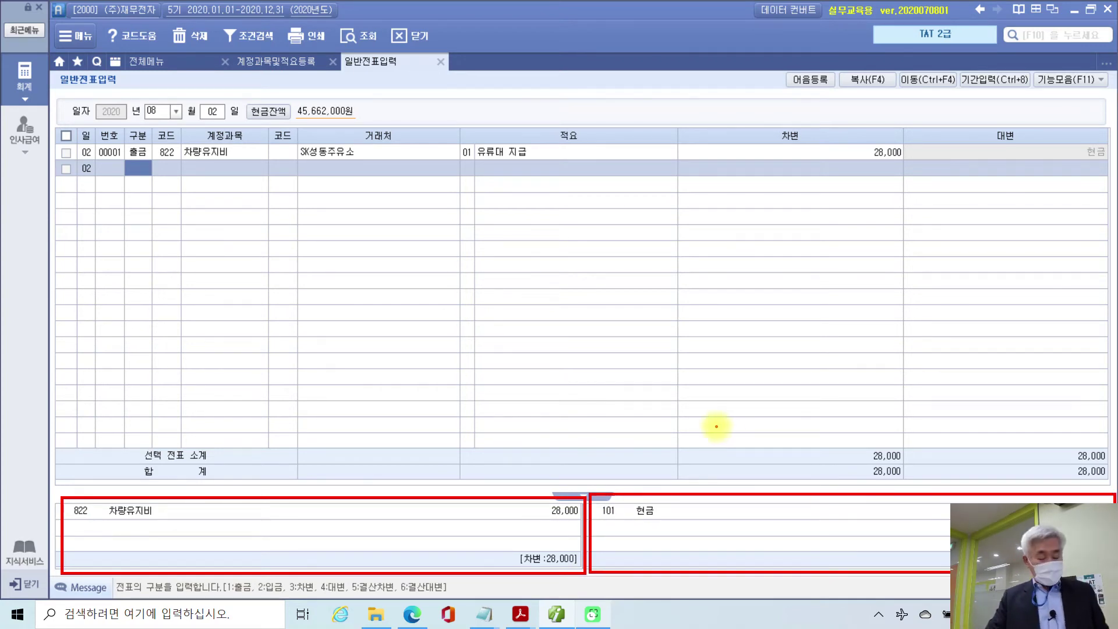
mouse_move(588, 619)
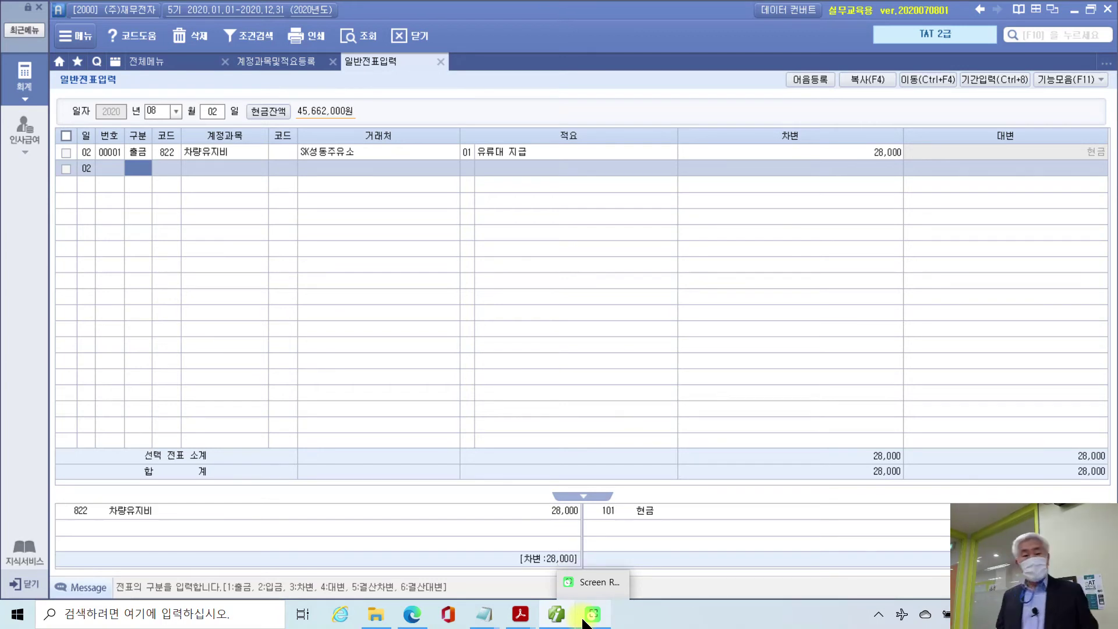
Switch to the textbook in Adobe Acrobat Reader, highlight 외상대금 in exercise 2's text and frame the 입금표's 작성일 in red.
left_click(558, 616)
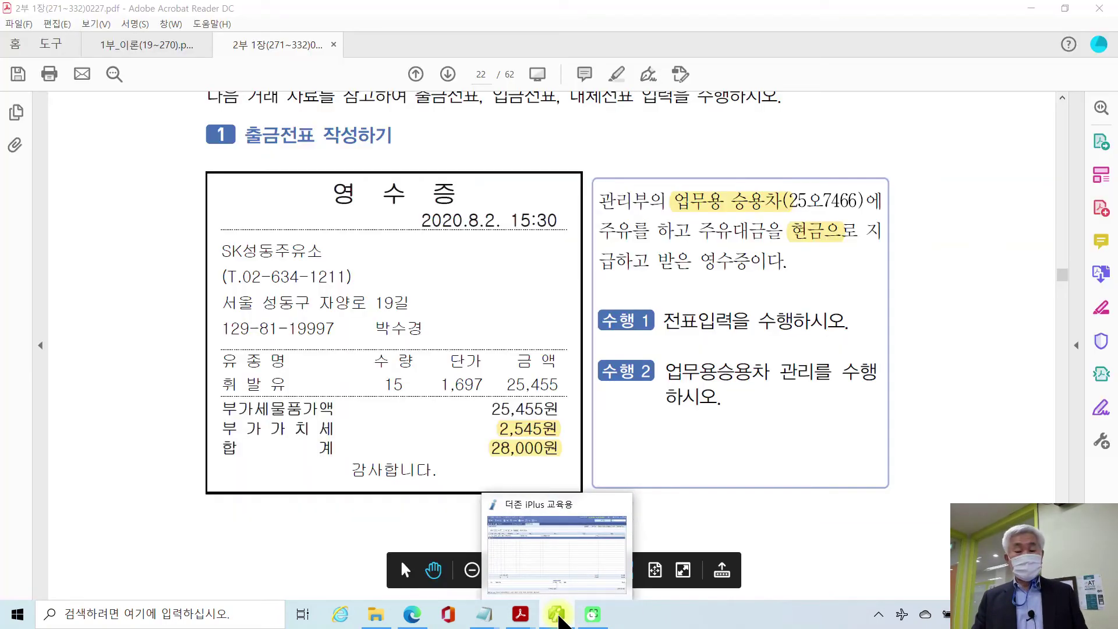
scroll(470, 338, "down", 10)
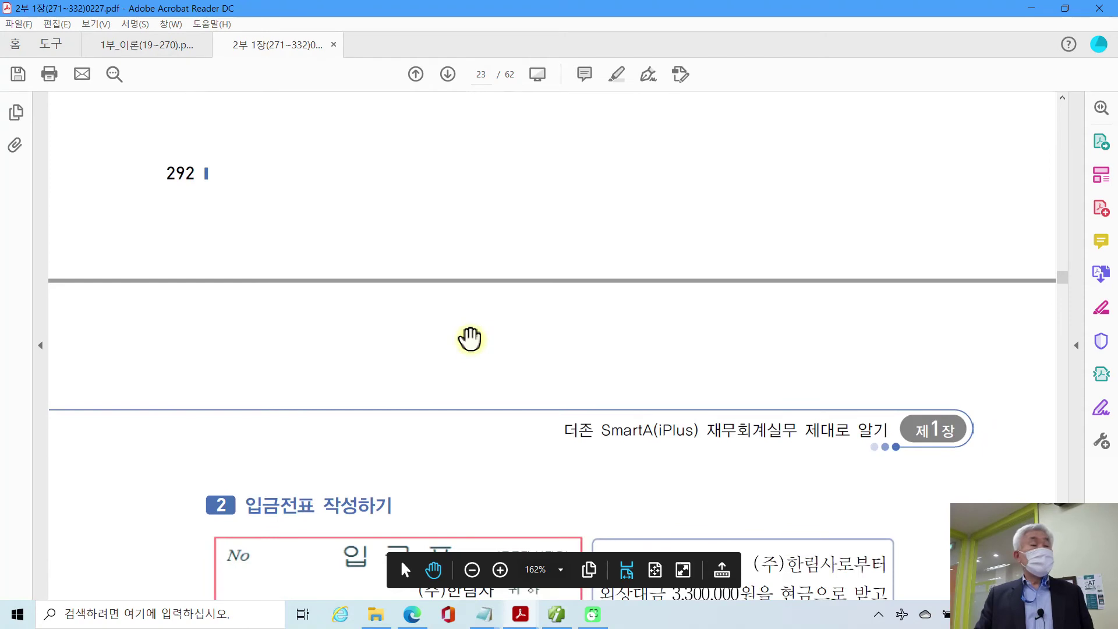
scroll(470, 338, "down", 4)
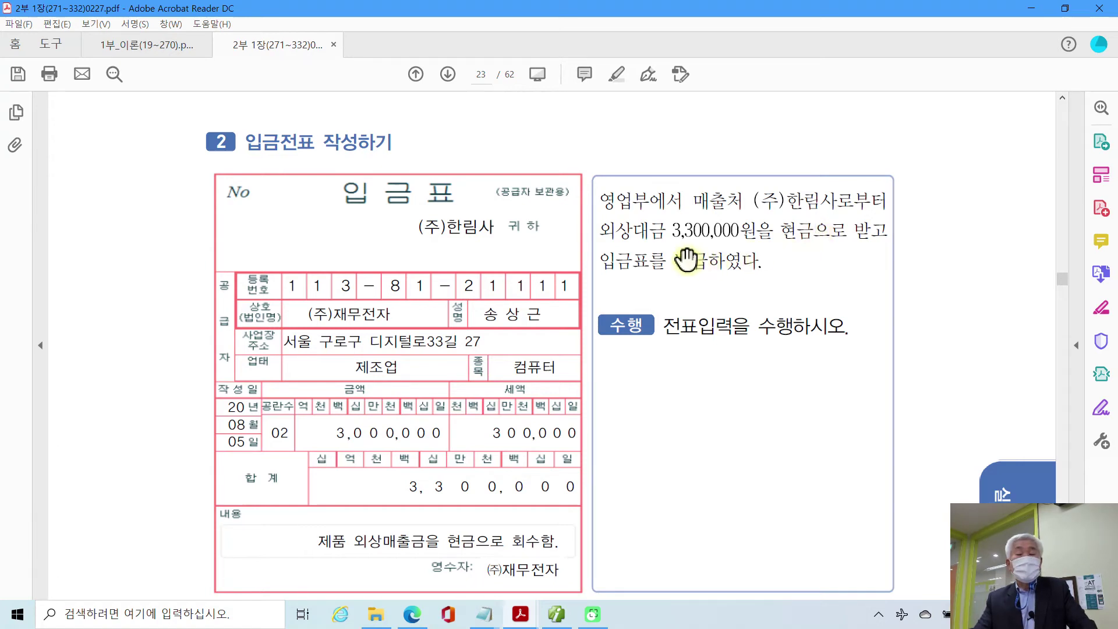
left_click_drag(669, 230, 600, 230)
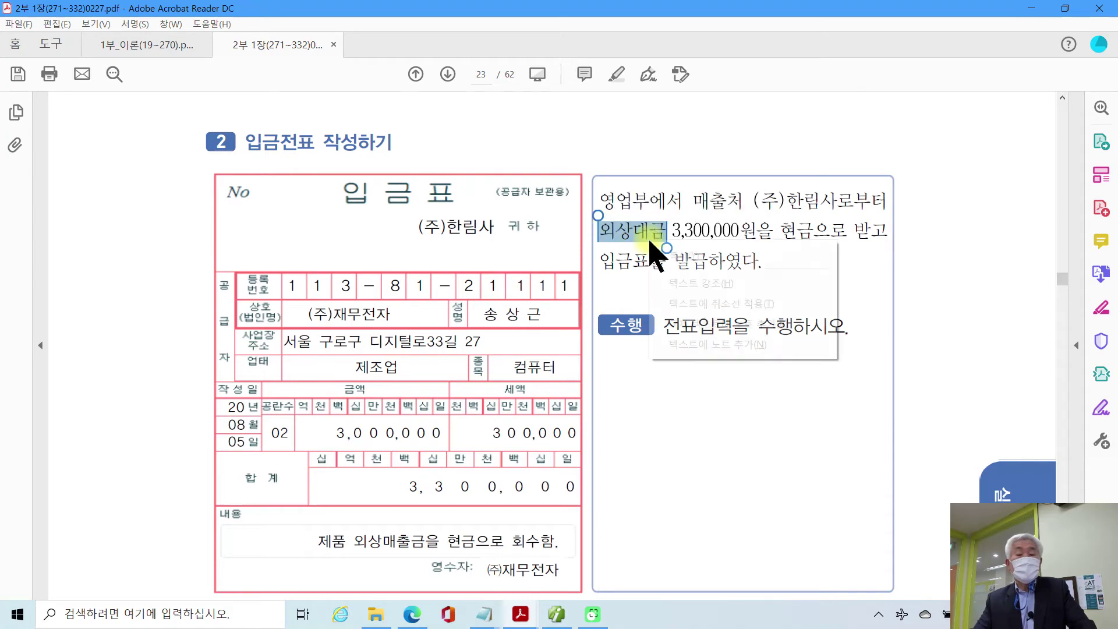
left_click(675, 283)
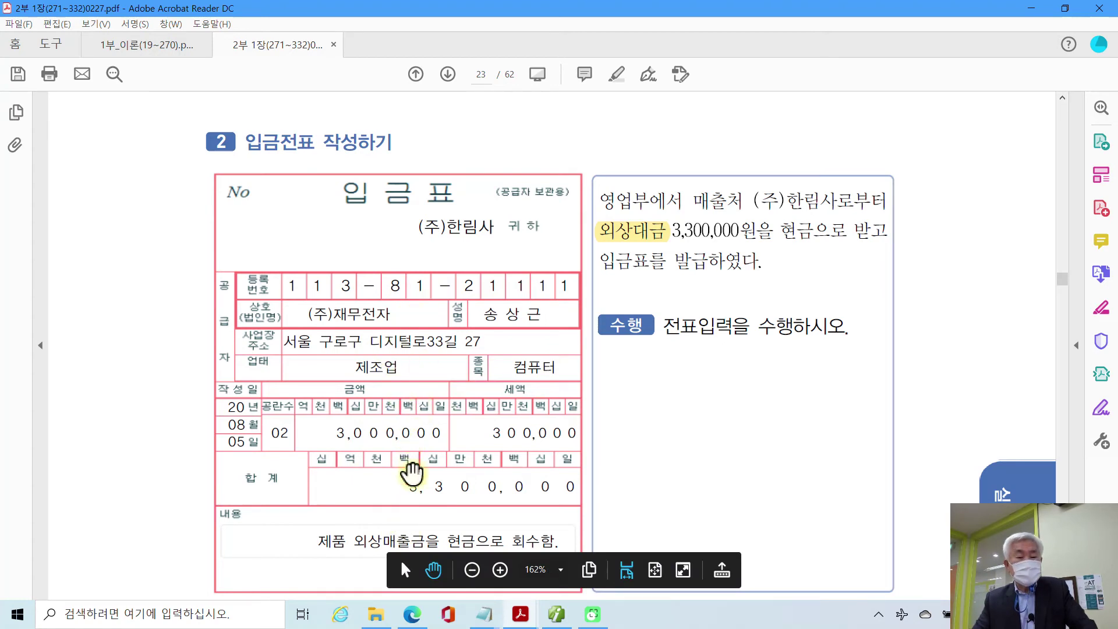
scroll(411, 465, "down", 1)
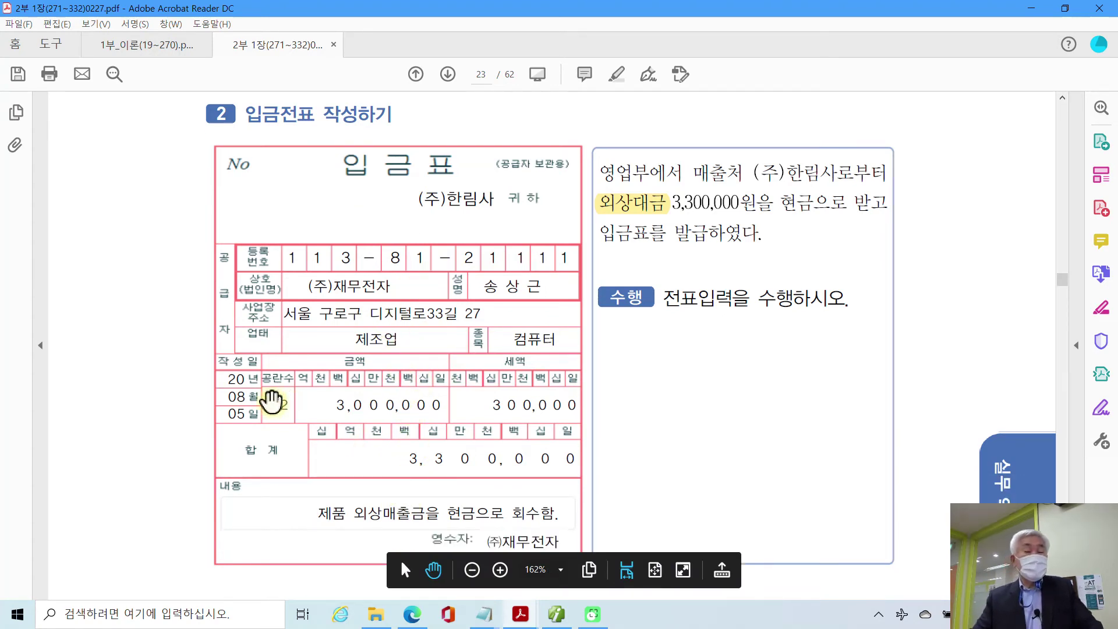
left_click_drag(204, 362, 283, 451)
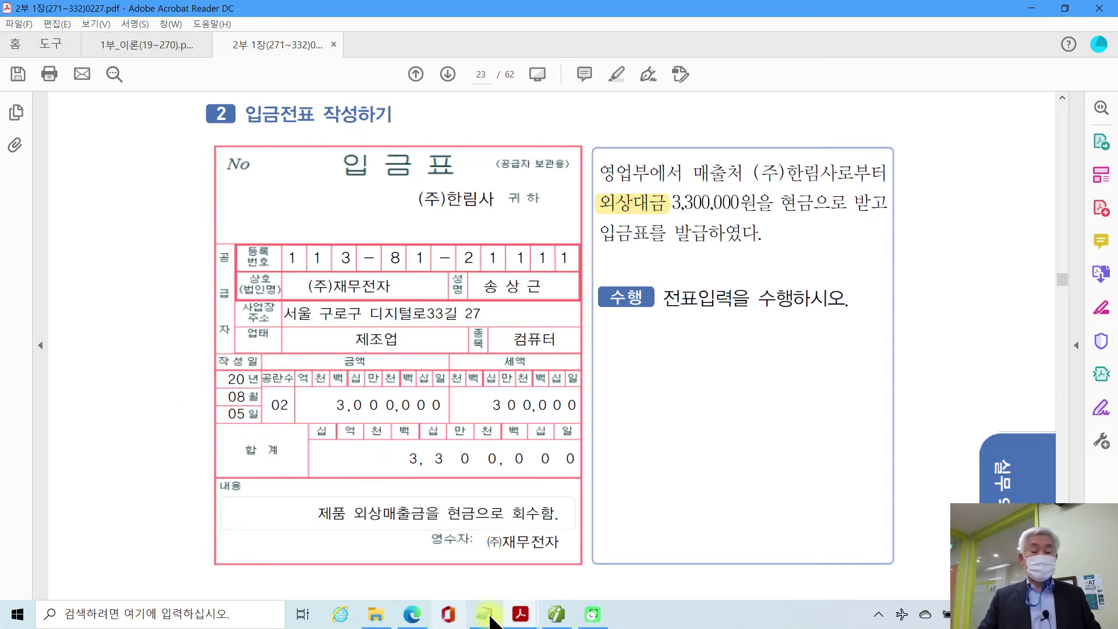
Switch to SmartA's 일반전표입력, set the voucher day to 05 and set the new row's 구분 to 2 (입금).
left_click(556, 614)
left_click(216, 113)
type("05")
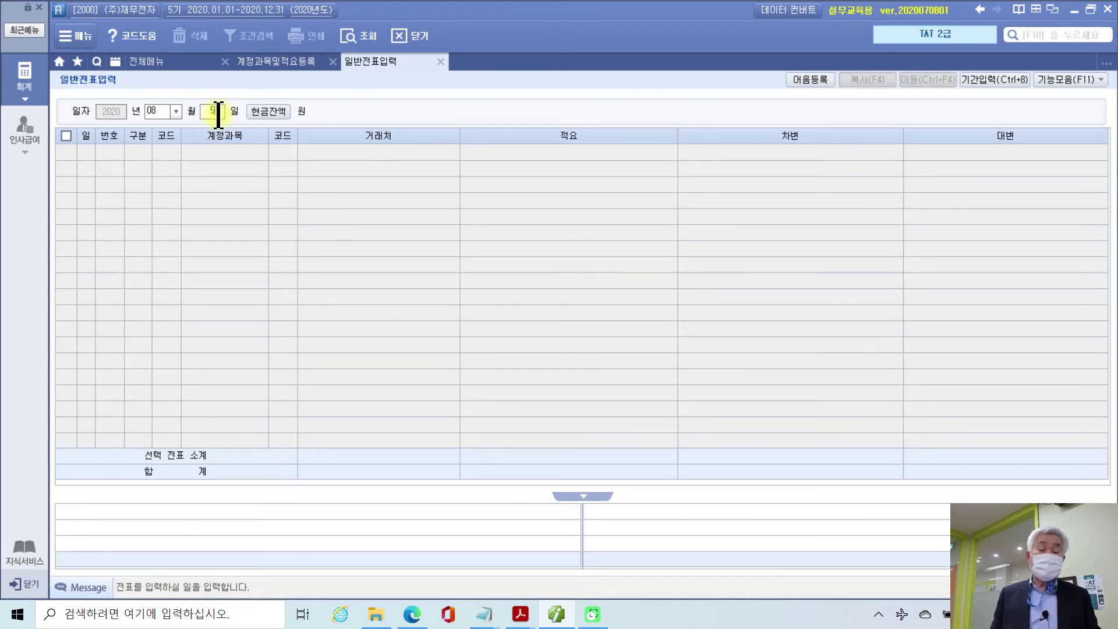
key("Return")
type("2")
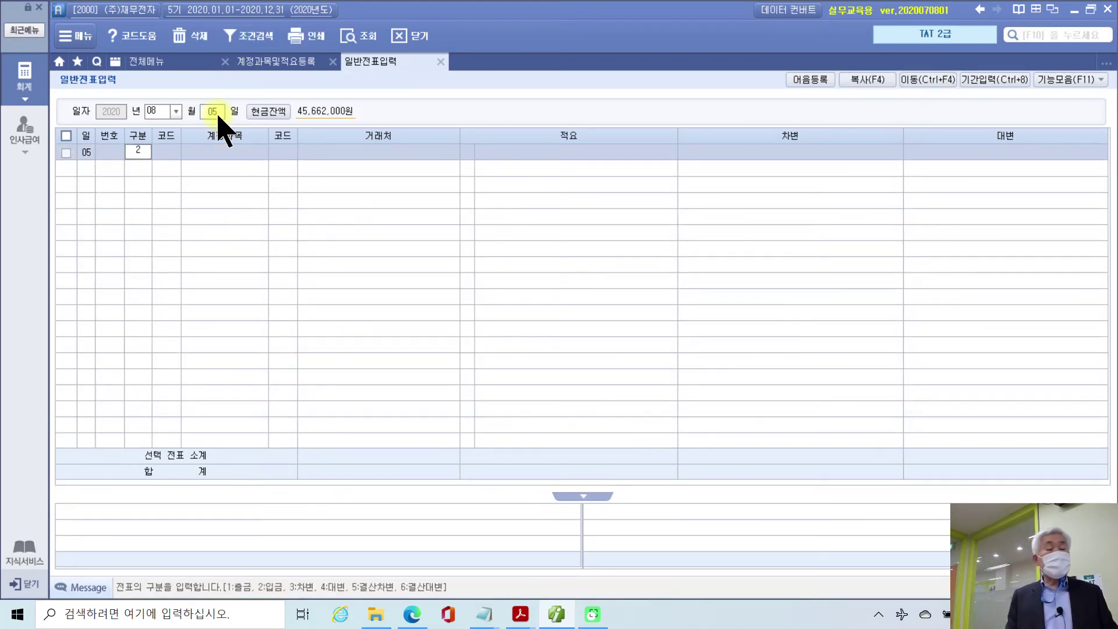
key("Return")
Look up "외상" to assign account 108 외상매출금 to the row and enter (주)한림사 as its 거래처 by searching "한림".
type("외상")
key("Return")
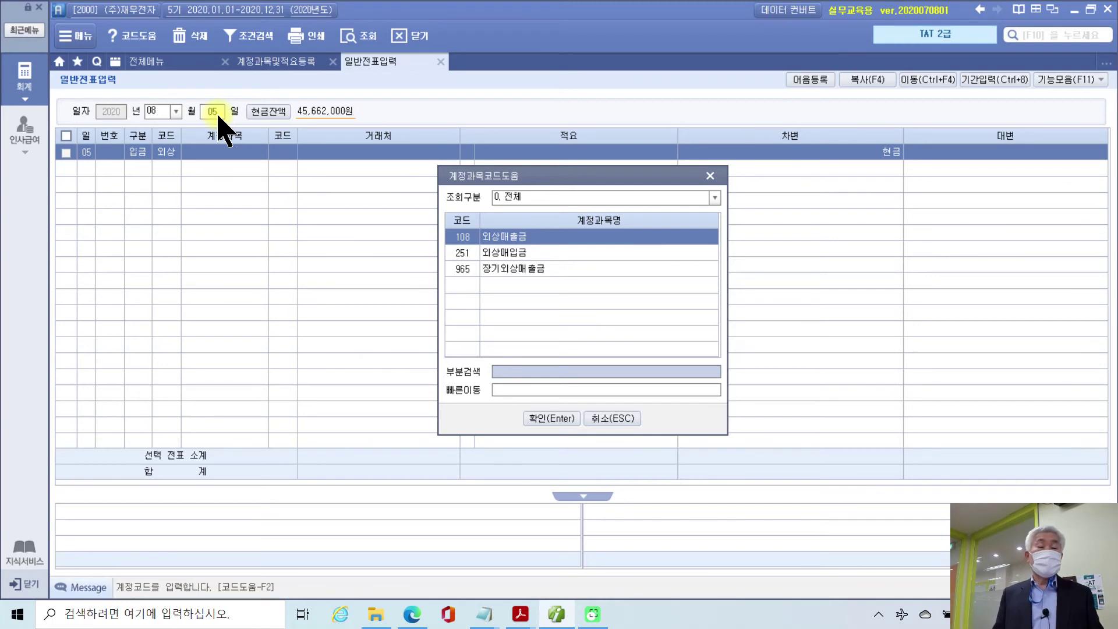
key("Return")
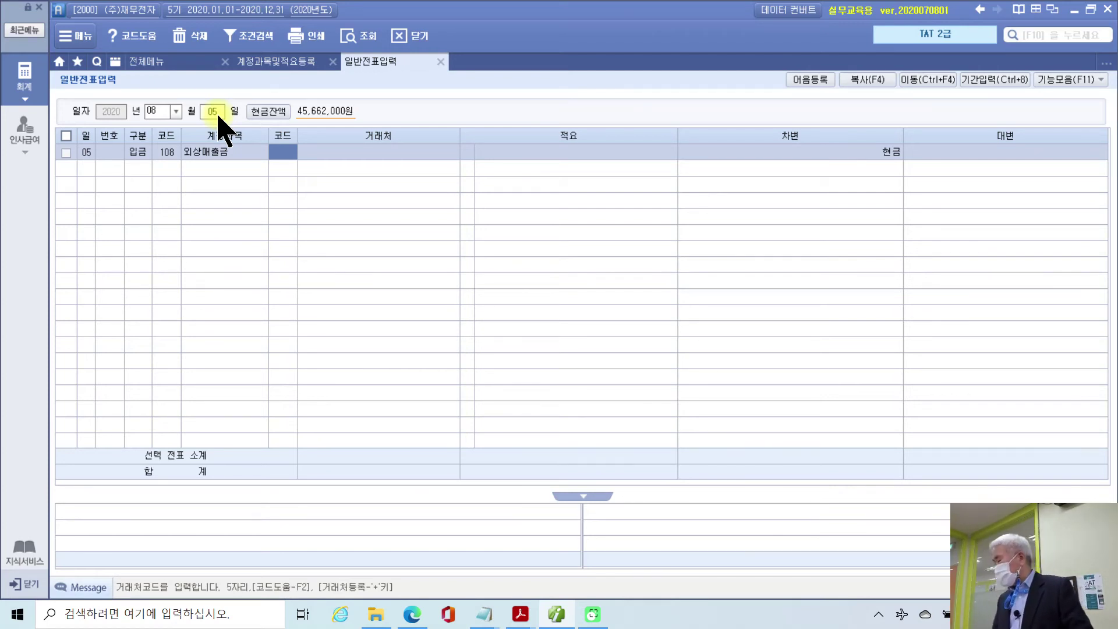
type("한림")
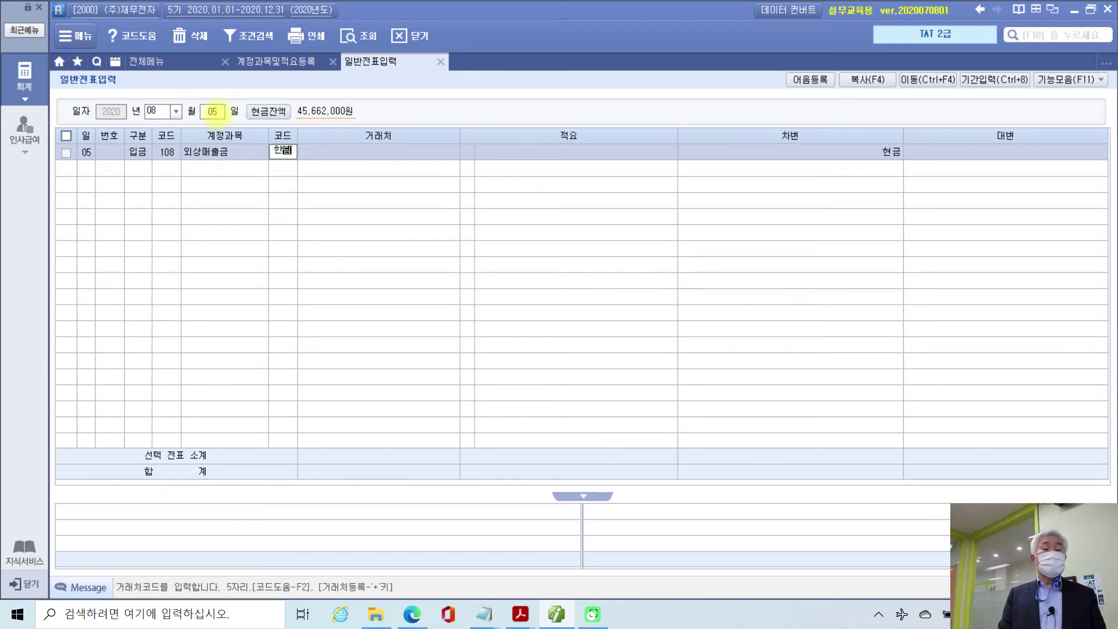
key("Return")
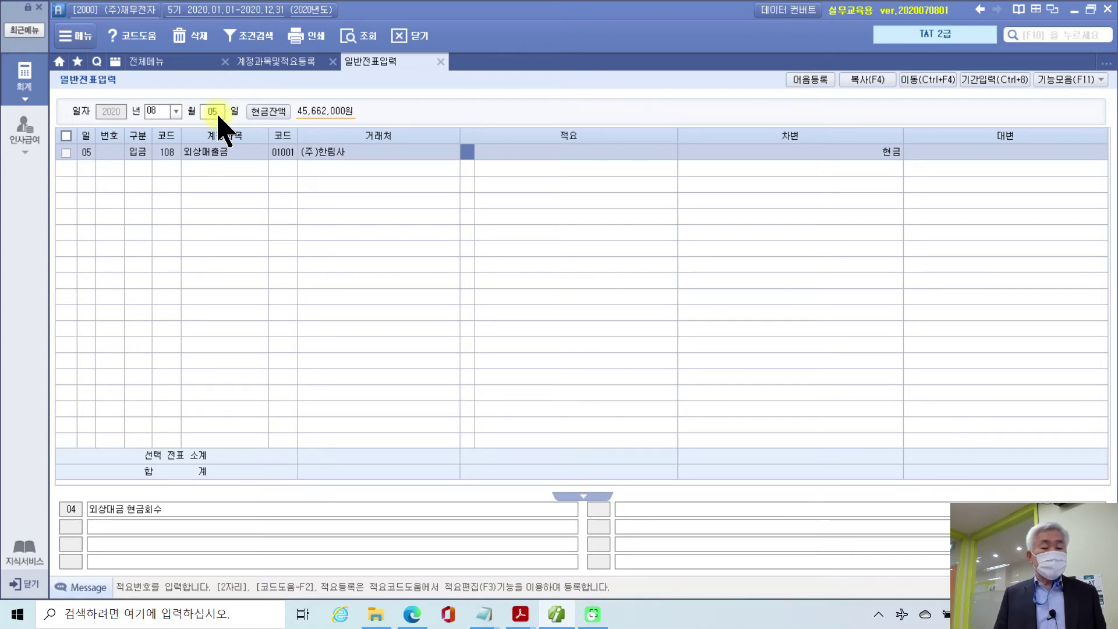
Set the row's 적요 to 04 외상대금 현금회수, enter 3,300,000 as the 대변 amount and select the completed row.
type("4")
key("Return")
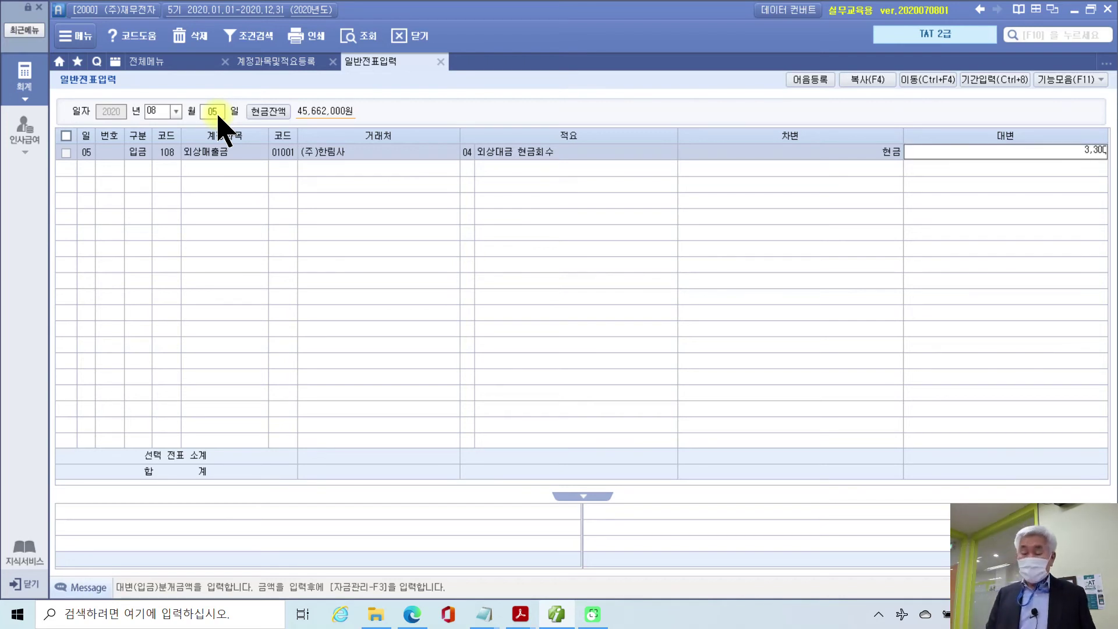
key("Return")
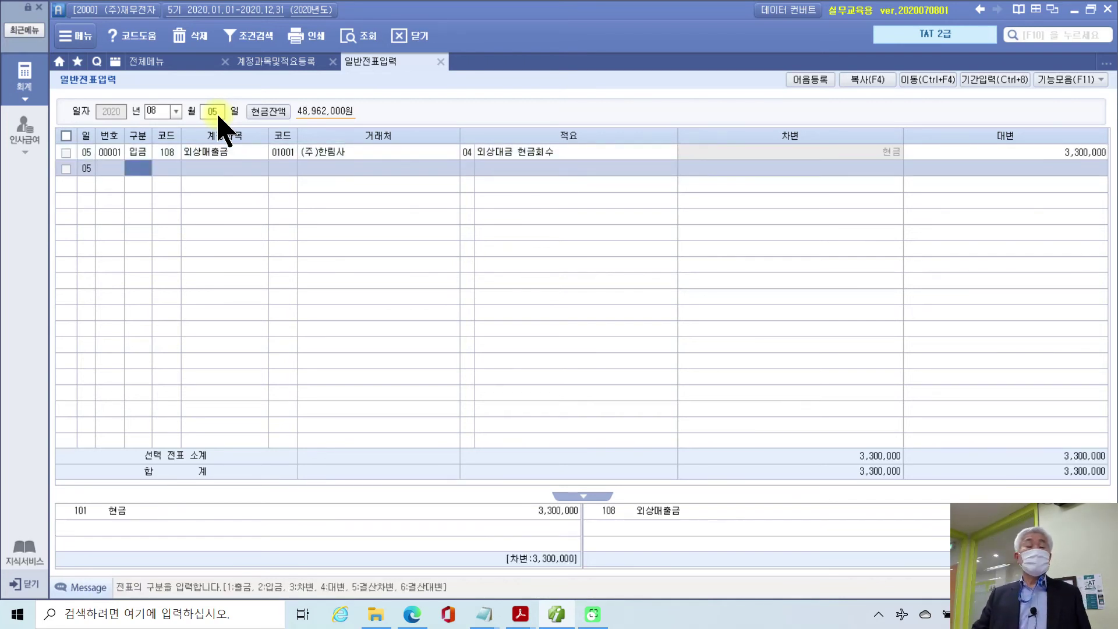
left_click(220, 153)
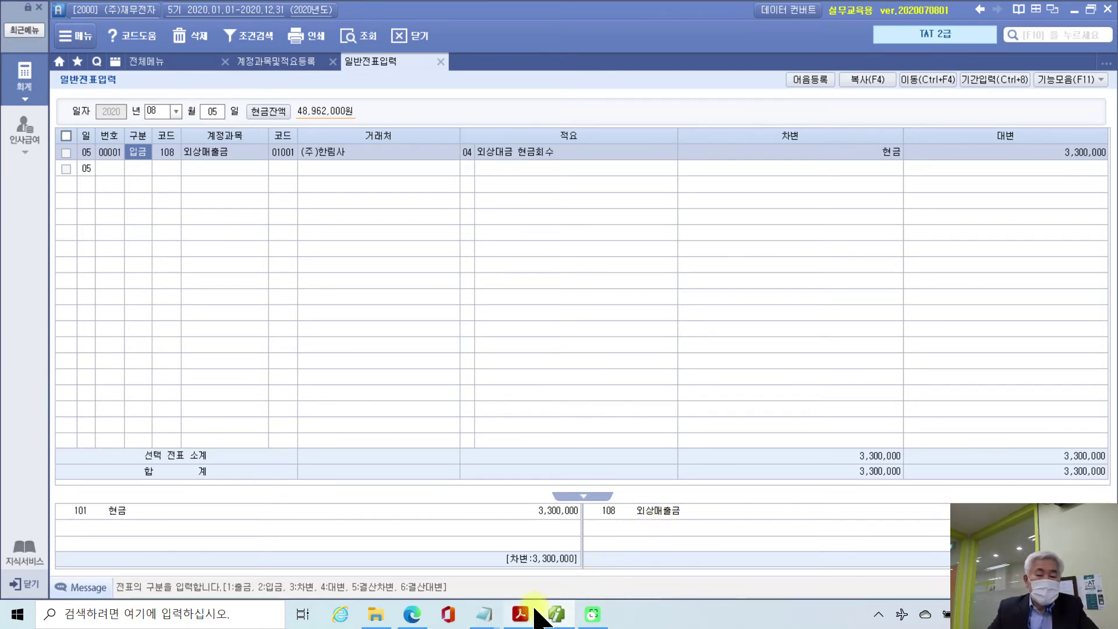
Switch back to the textbook in Adobe Acrobat Reader and highlight "정기예금 만기가 도래하여" in exercise 3, 대체전표 작성하기.
left_click(518, 615)
left_click(597, 551)
scroll(616, 359, "down", 6)
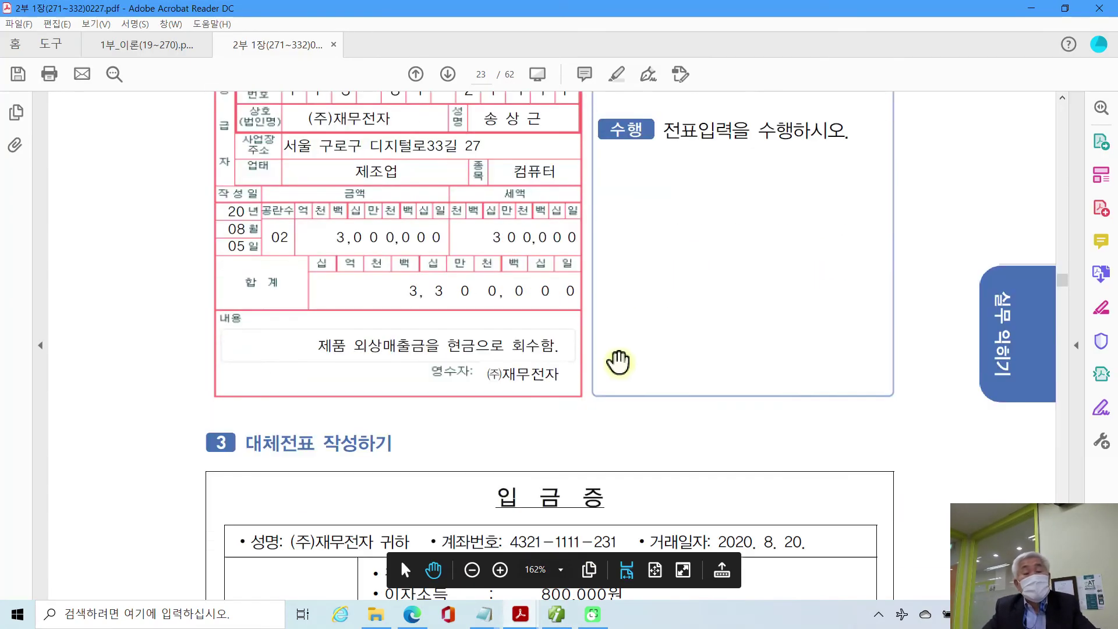
scroll(616, 359, "down", 2)
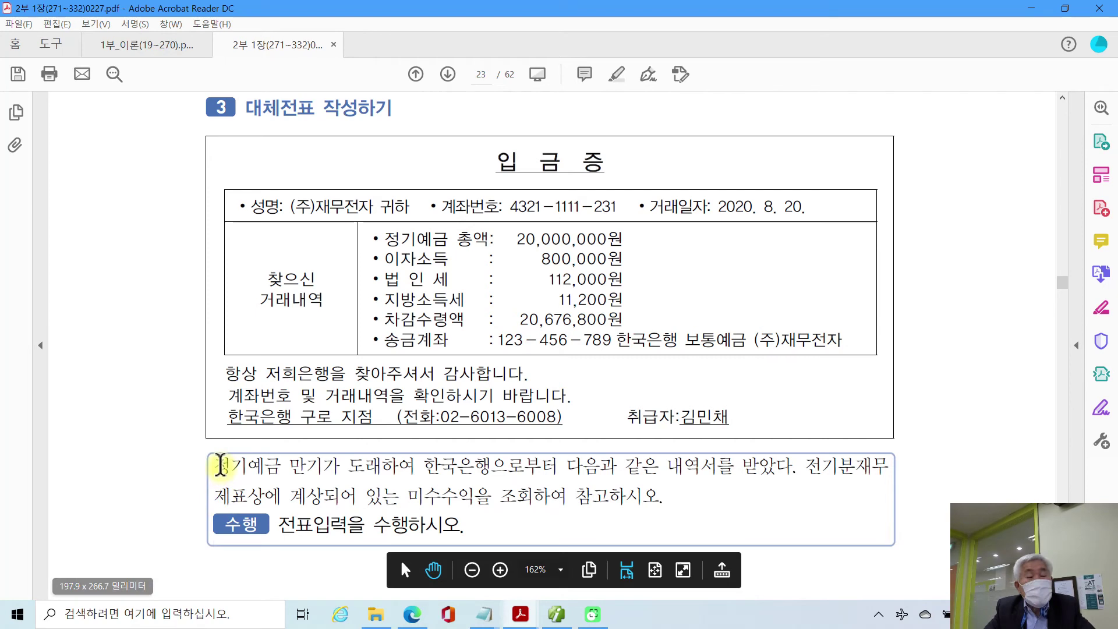
left_click_drag(217, 466, 386, 465)
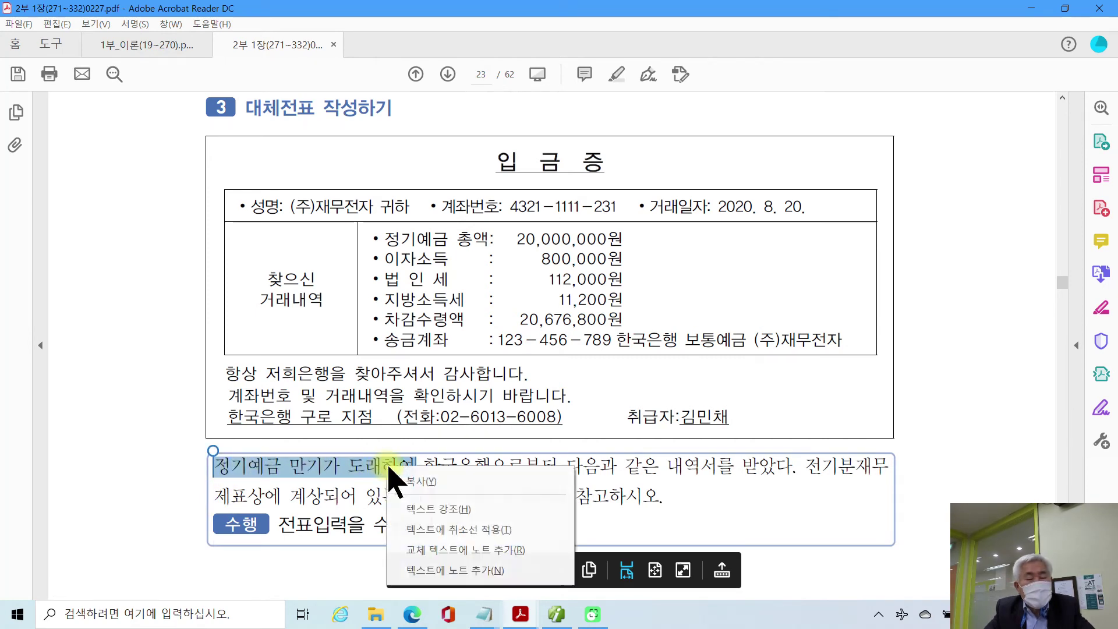
left_click(426, 504)
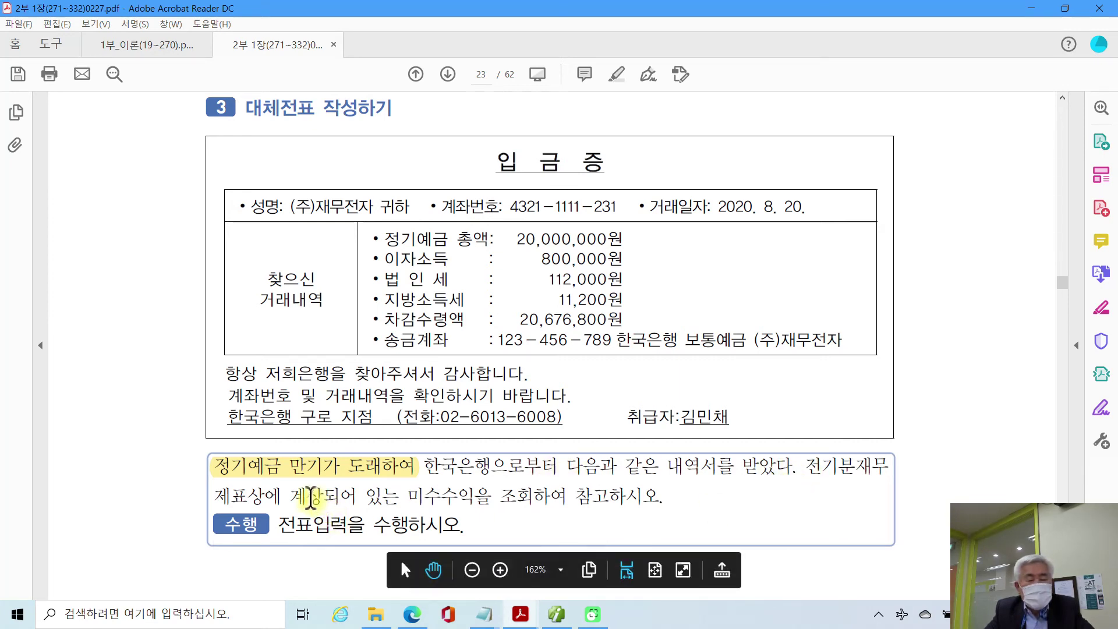
Highlight "미수수익을 조회하여 참고하시오." in exercise 3's text and the 이자소득 amount 800,000원 in the 입금증.
left_click_drag(410, 496, 658, 498)
right_click(658, 498)
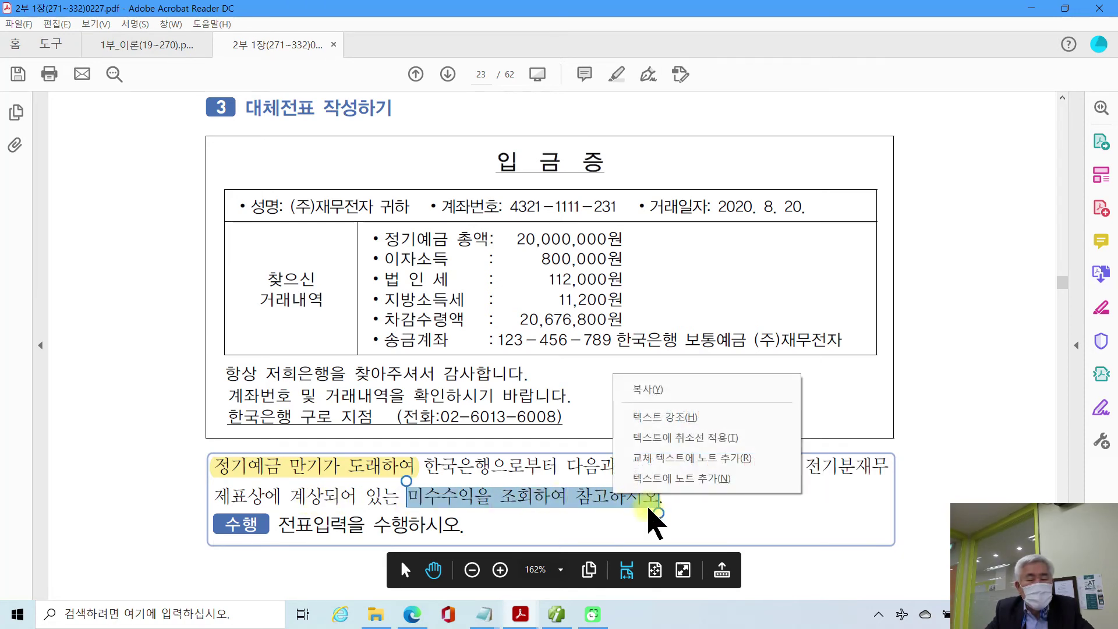
left_click(661, 417)
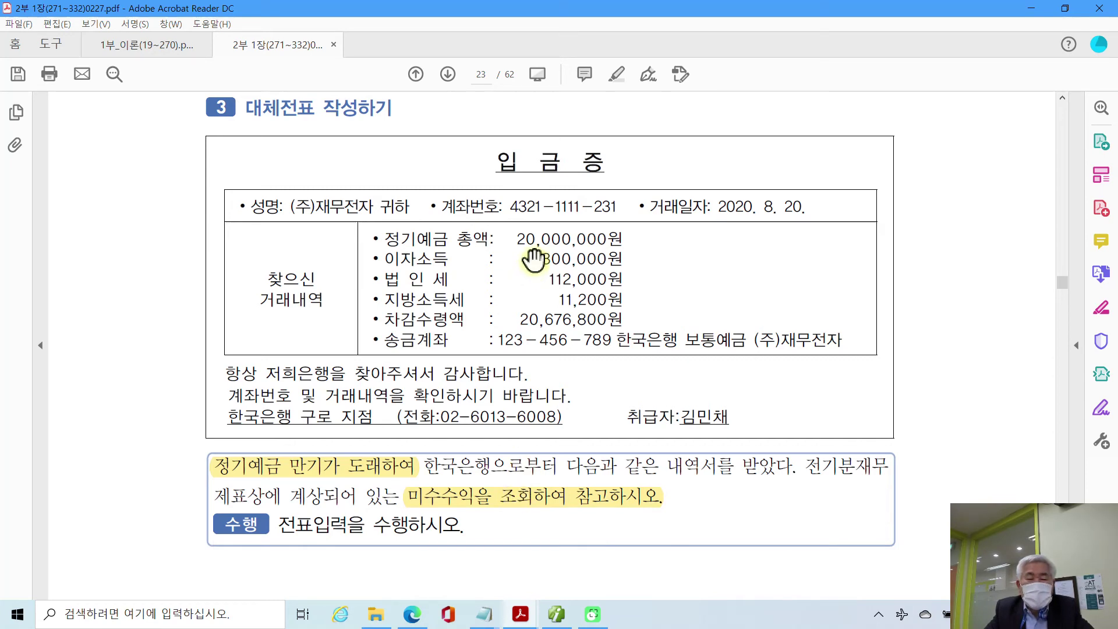
left_click_drag(540, 258, 621, 260)
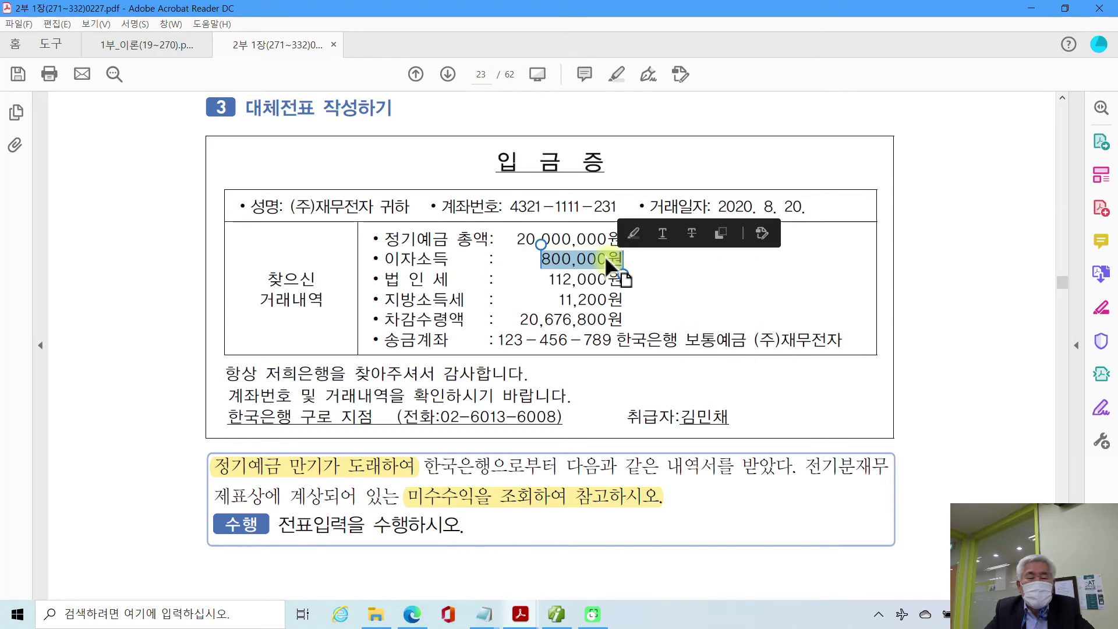
right_click(609, 261)
left_click(653, 303)
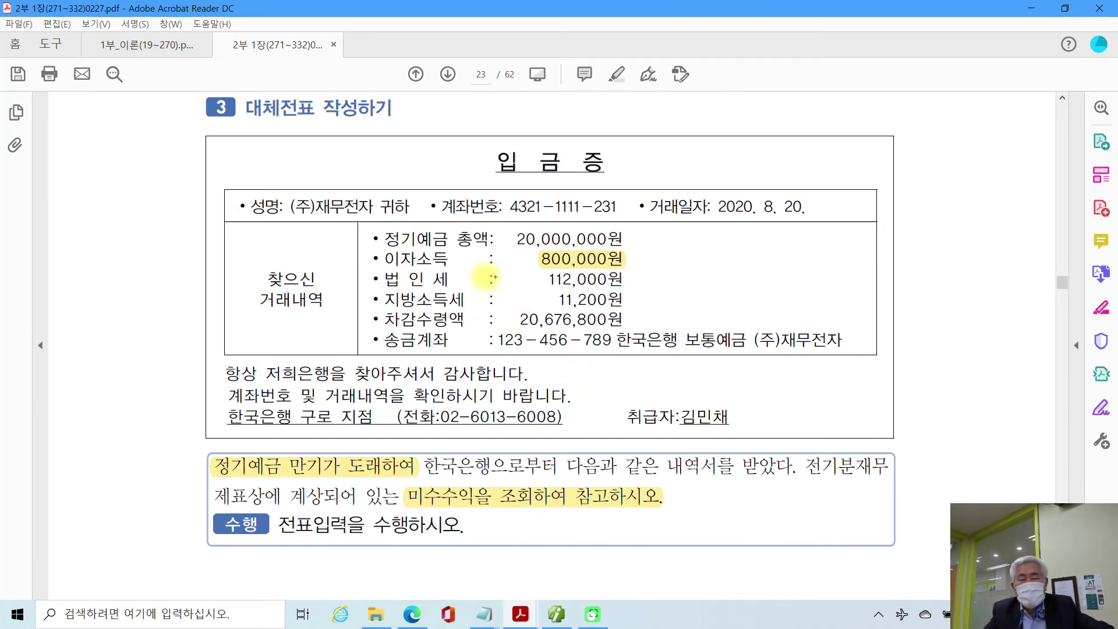
Frame the 법인세 and 지방소득세 rows in red and handwrite 선납세금 beside them with an arrow.
mouse_move(371, 269)
left_mouse_down()
mouse_move(644, 314)
mouse_move(696, 295)
mouse_move(687, 310)
left_mouse_up()
left_click_drag(736, 272, 720, 298)
mouse_move(728, 286)
left_mouse_down()
mouse_move(742, 294)
mouse_move(757, 279)
mouse_move(777, 313)
left_mouse_up()
left_click_drag(781, 251, 804, 269)
mouse_move(809, 259)
left_mouse_down()
mouse_move(827, 261)
mouse_move(789, 315)
mouse_move(810, 312)
left_mouse_up()
mouse_move(792, 300)
left_mouse_down()
mouse_move(811, 298)
mouse_move(813, 310)
left_mouse_up()
mouse_move(842, 262)
left_mouse_down()
mouse_move(830, 295)
mouse_move(851, 273)
mouse_move(863, 280)
left_mouse_up()
left_click_drag(872, 246, 874, 312)
mouse_move(882, 256)
left_mouse_down()
mouse_move(911, 259)
mouse_move(902, 311)
left_mouse_up()
mouse_move(900, 285)
left_mouse_down()
mouse_move(915, 282)
mouse_move(926, 308)
left_mouse_up()
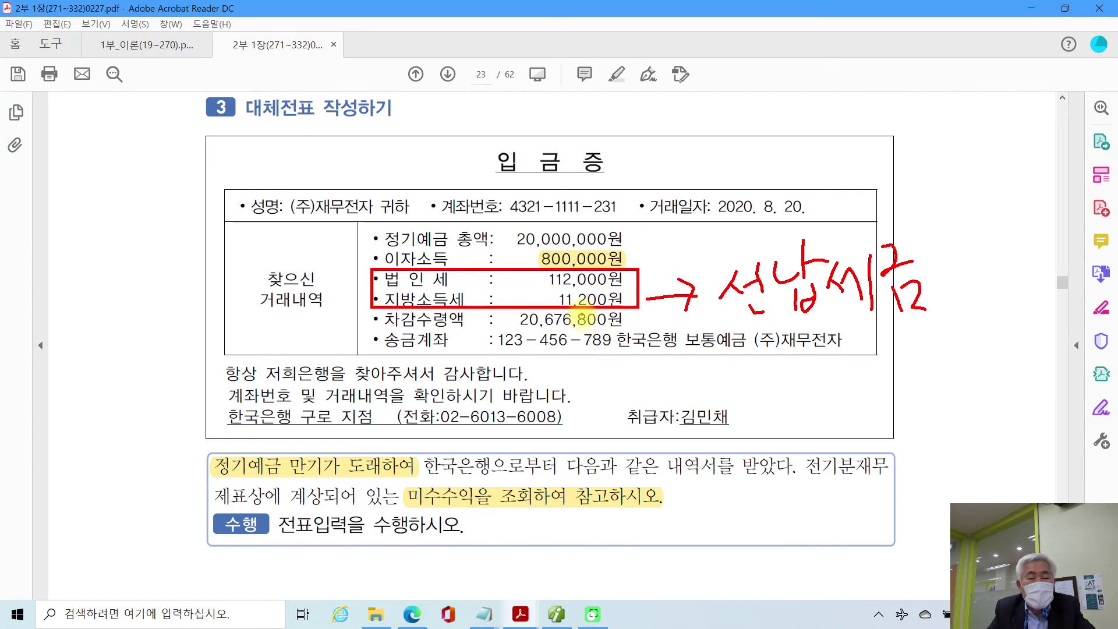
Circle 미수수익, tick 800,000원, frame 보통예금 and link the circled 20,676,800원 to it with an arrow, then clear all red marks.
mouse_move(412, 485)
left_mouse_down()
mouse_move(404, 511)
mouse_move(474, 501)
mouse_move(463, 481)
mouse_move(409, 485)
left_mouse_up()
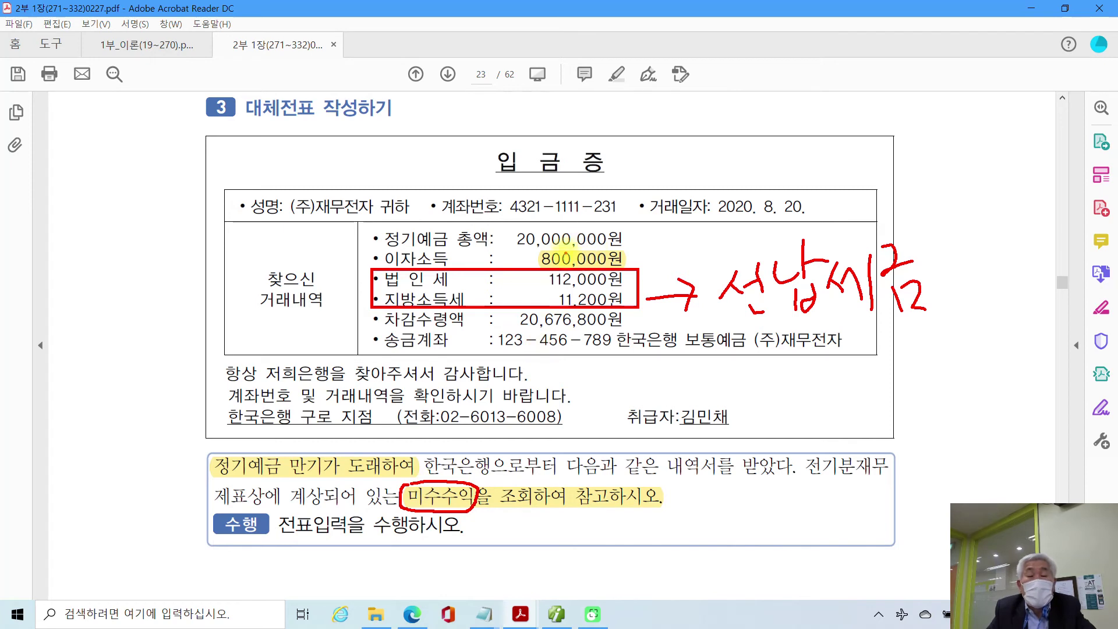
left_click_drag(641, 254, 657, 252)
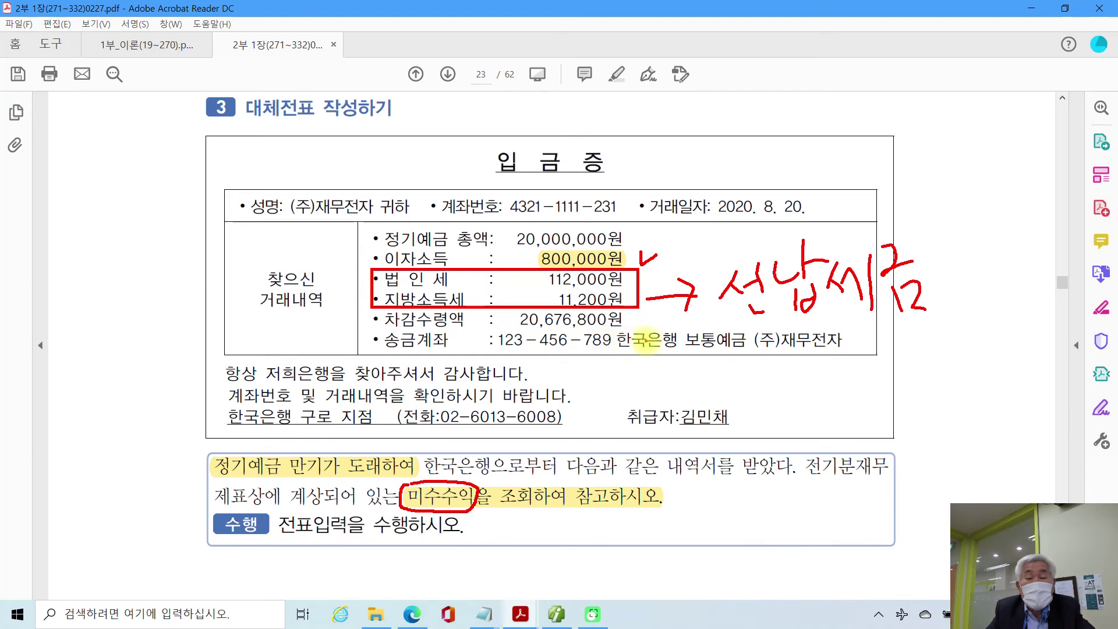
mouse_move(683, 333)
left_mouse_down()
mouse_move(746, 360)
mouse_move(759, 330)
mouse_move(685, 332)
left_mouse_up()
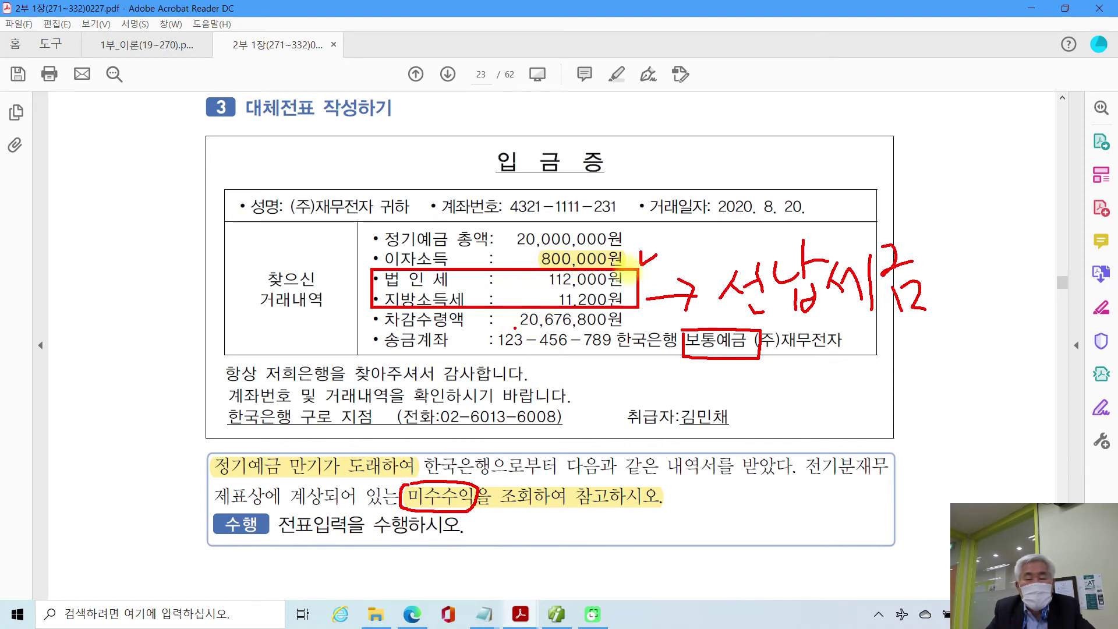
mouse_move(546, 309)
left_mouse_down()
mouse_move(497, 319)
mouse_move(512, 330)
mouse_move(626, 317)
mouse_move(507, 300)
mouse_move(547, 331)
mouse_move(688, 318)
mouse_move(692, 331)
left_mouse_up()
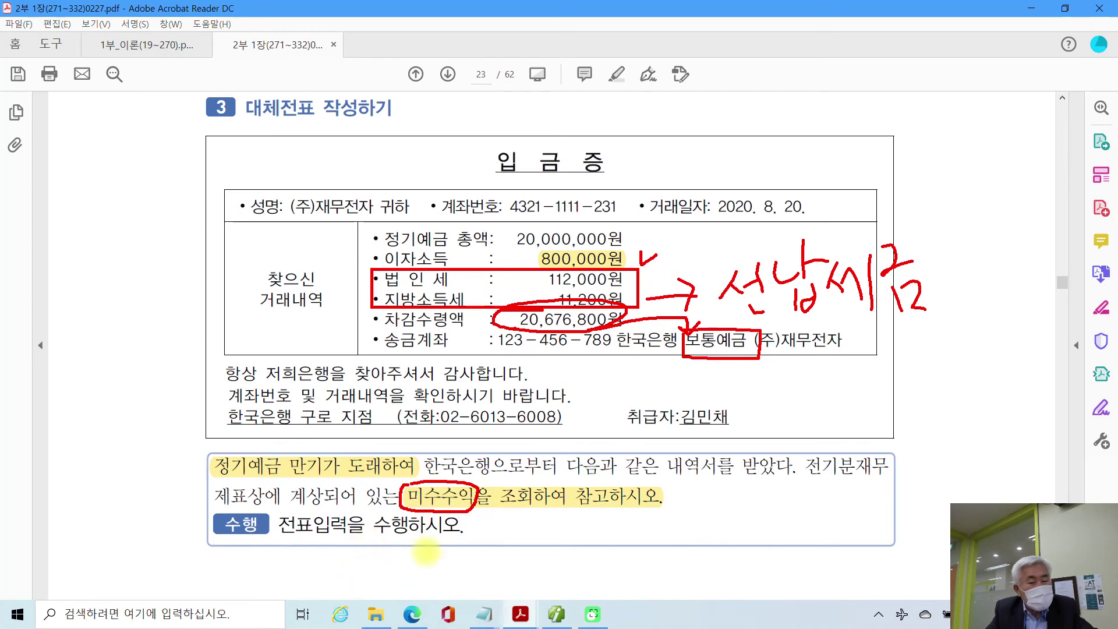
key("Escape")
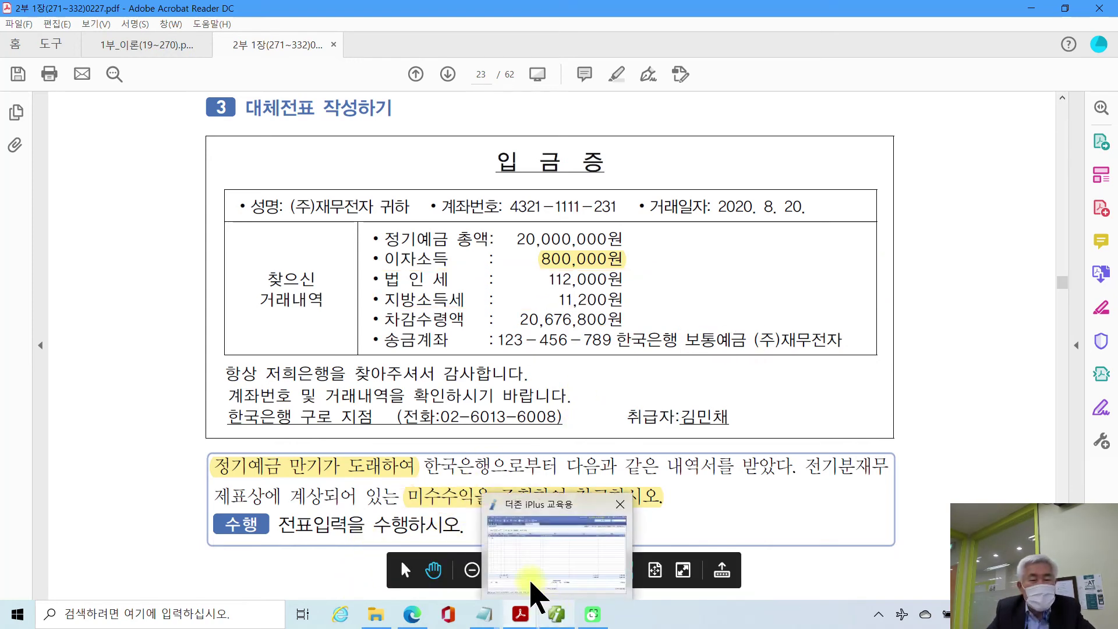
Highlight "8. 20." in the 입금증's 거래일자.
left_click_drag(756, 206, 802, 204)
right_click(772, 203)
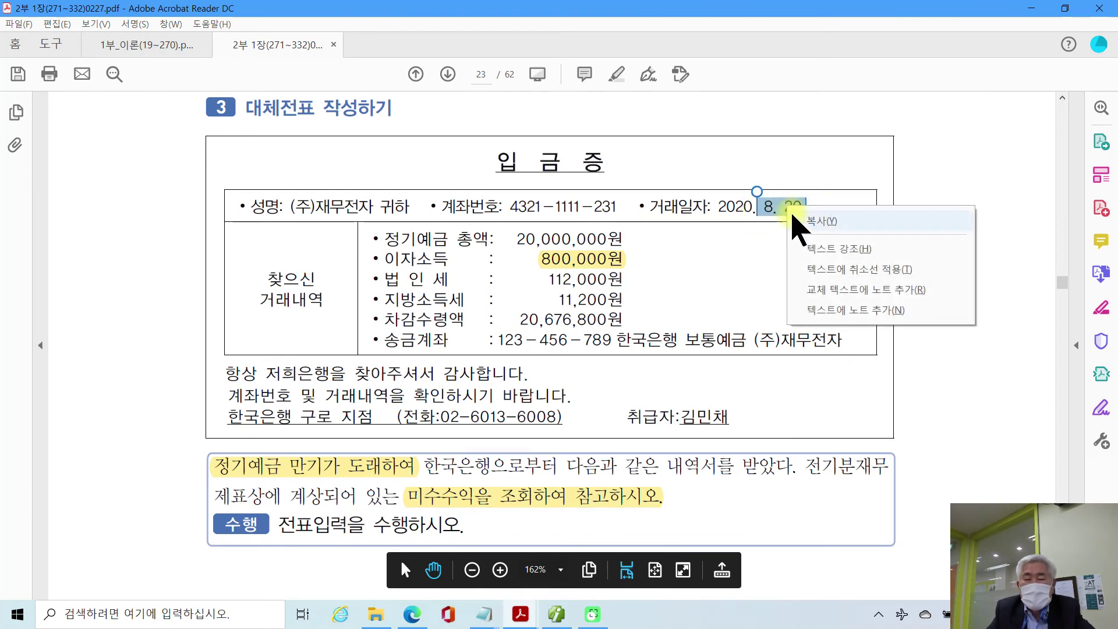
left_click(824, 245)
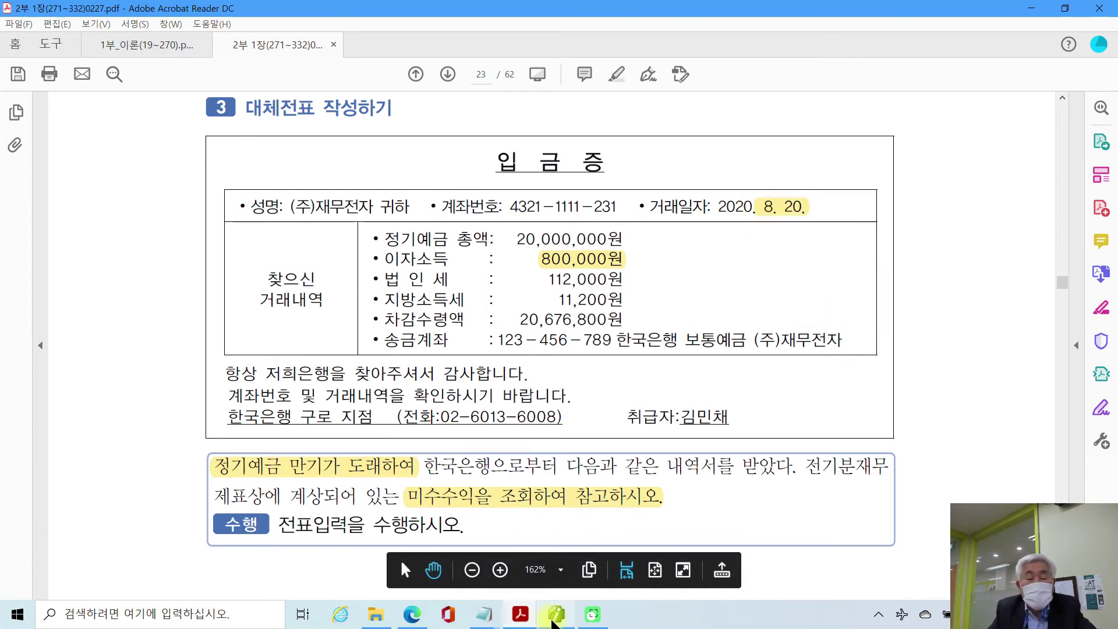
Switch to SmartA and look up the 미수수익 debit balance in the 합계잔액시산표 for 8월 20일.
left_click(556, 613)
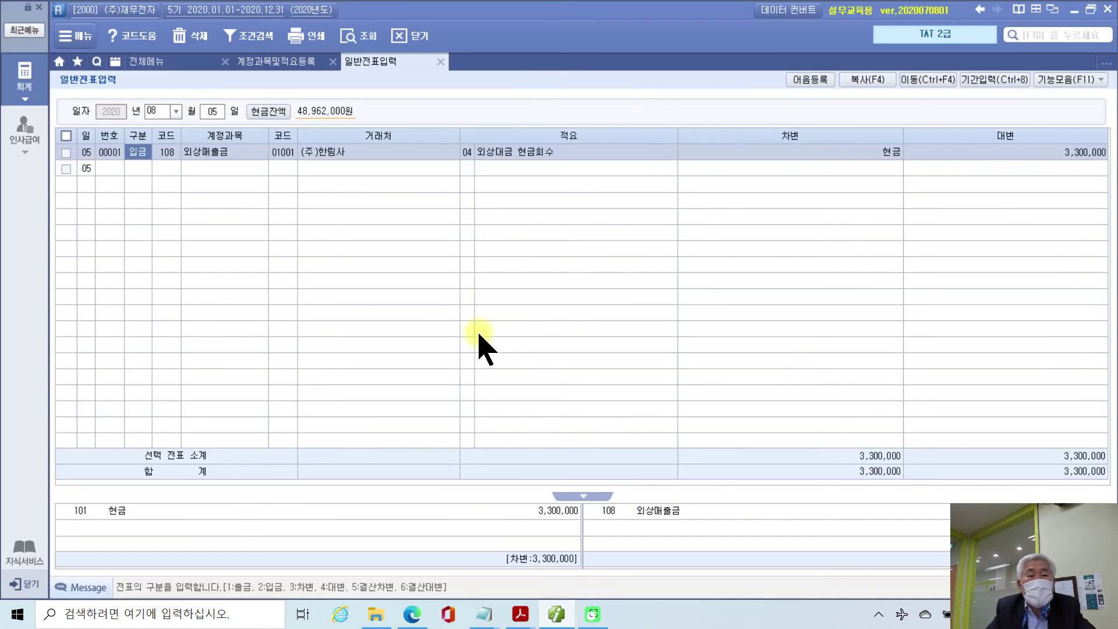
left_click(148, 61)
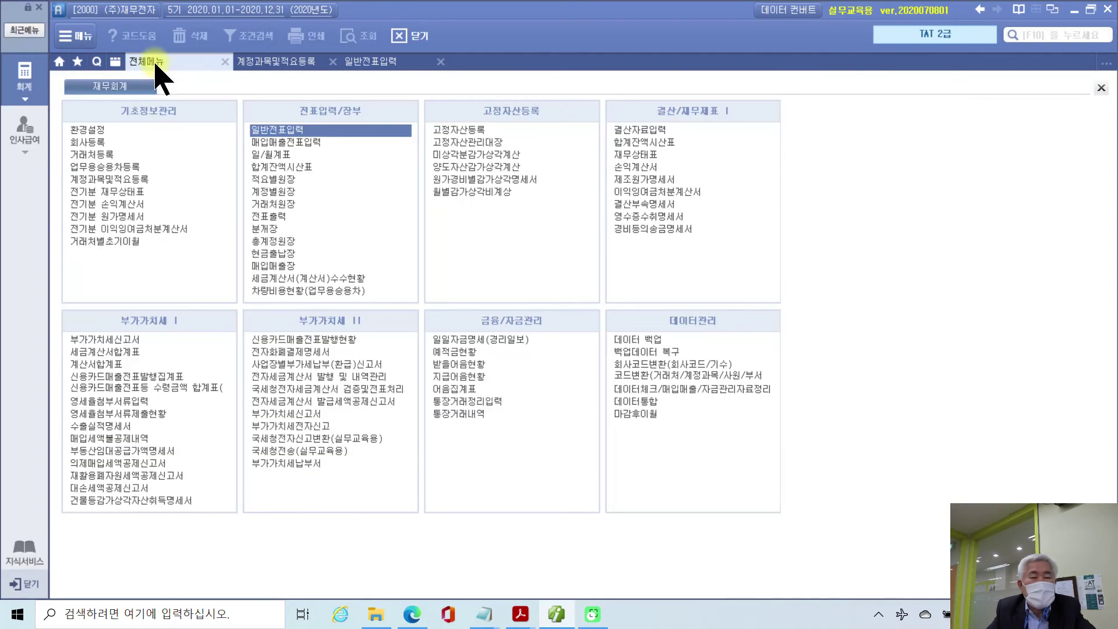
left_click(301, 167)
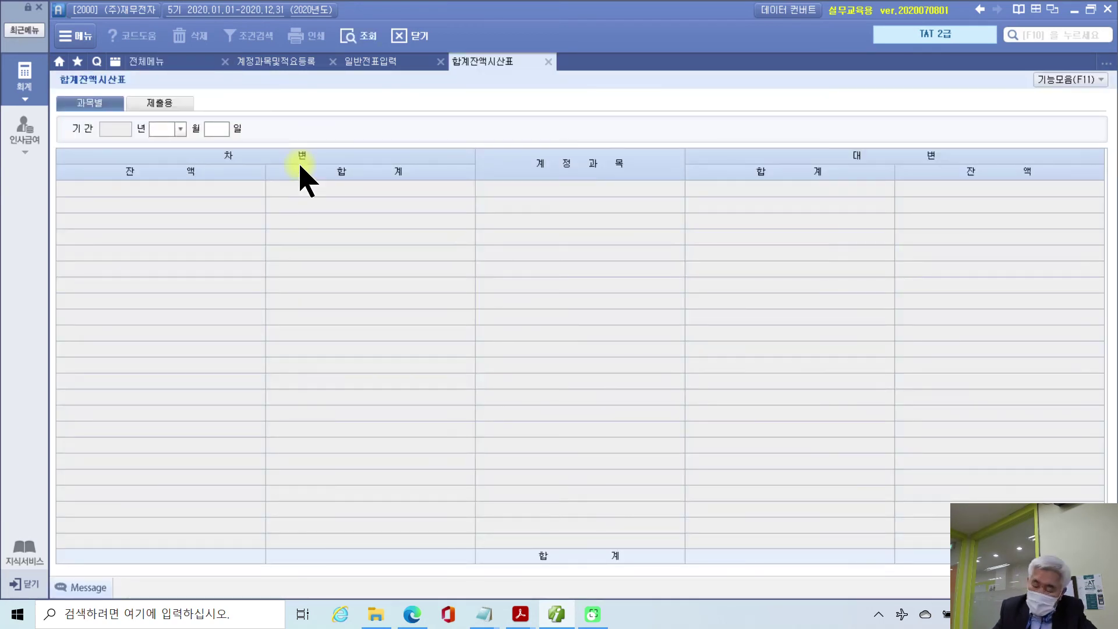
type("8")
key("Return")
type("20")
key("Return")
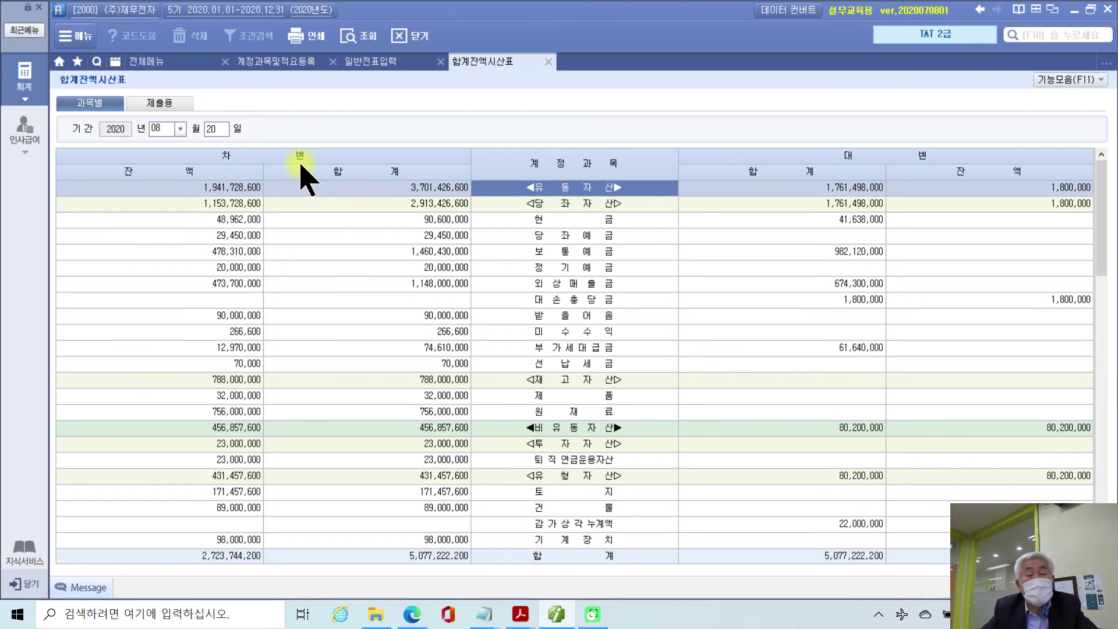
left_click(604, 333)
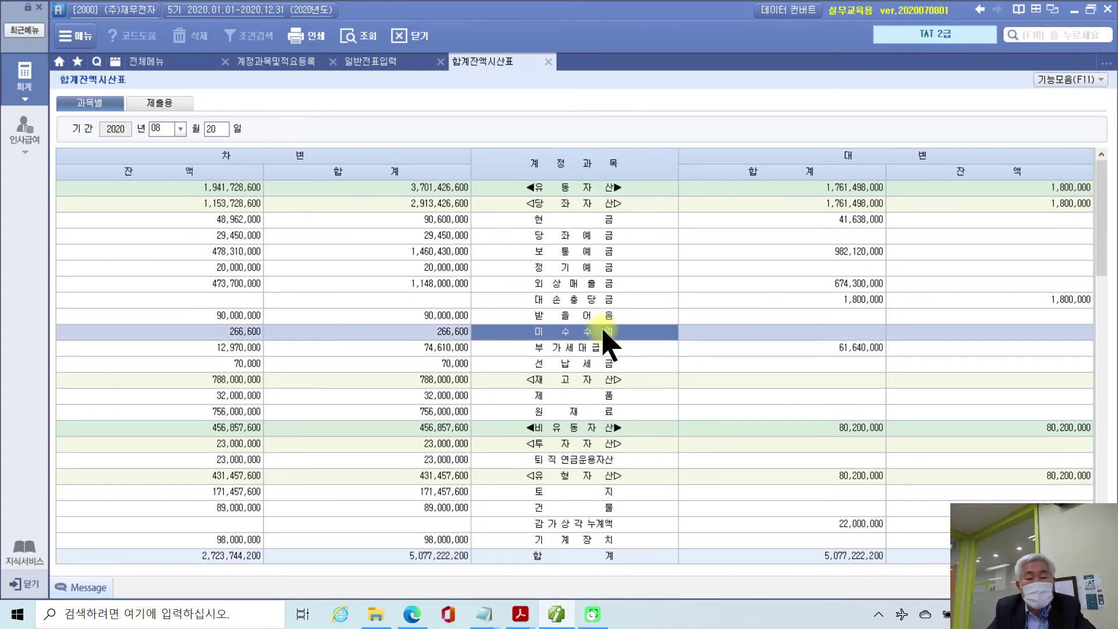
left_click(250, 338)
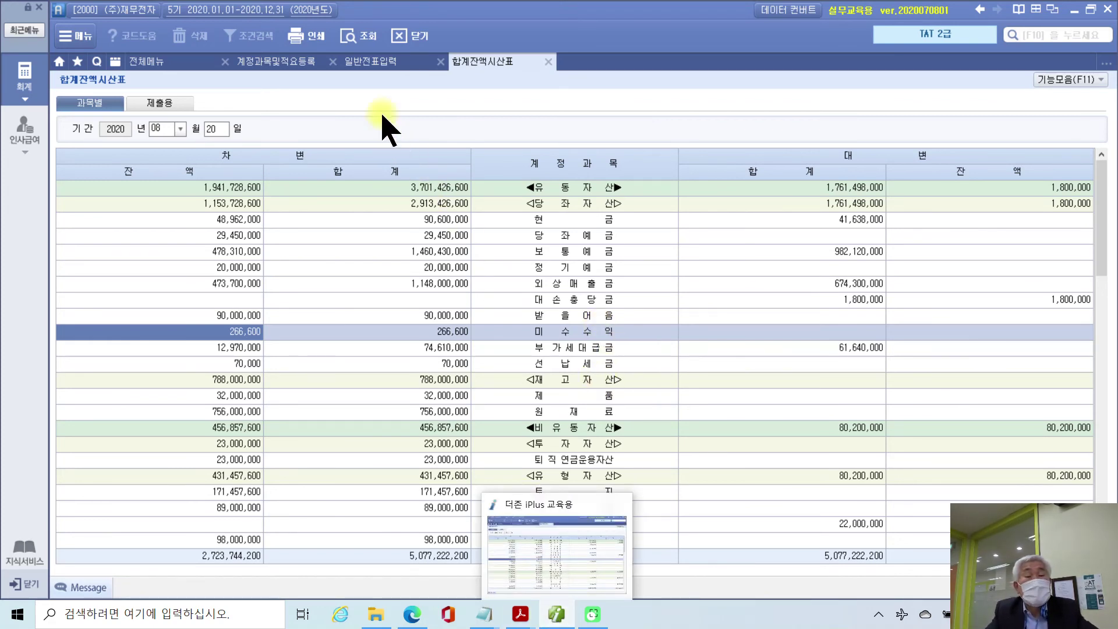
In 일반전표입력, set the voucher date to 8월 20일 and start a 대변 line with account 104 정기예금.
left_click(376, 63)
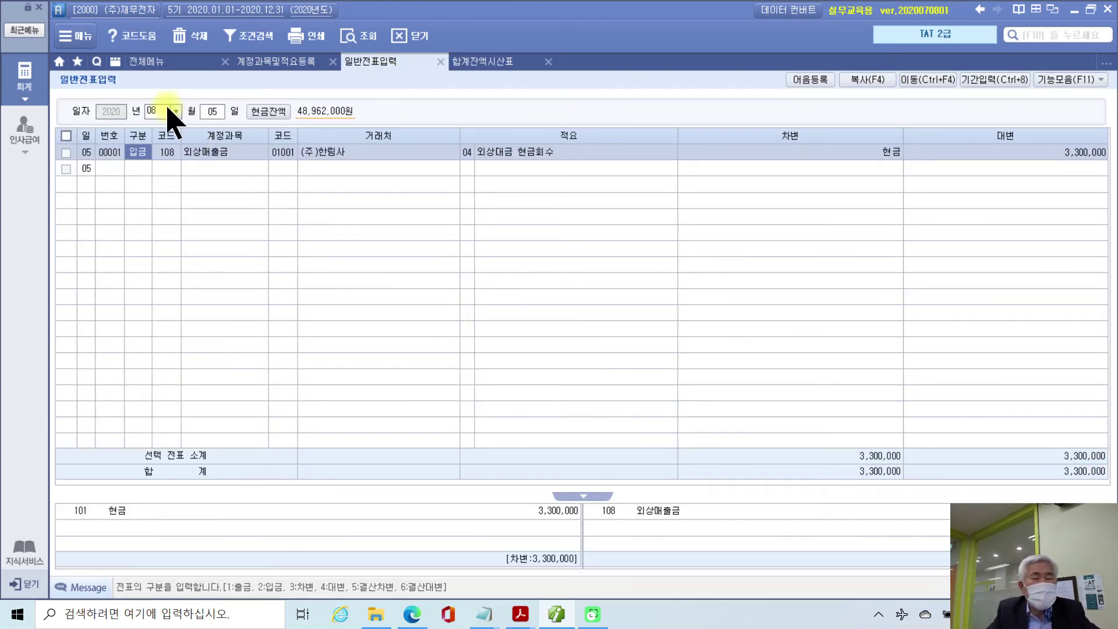
left_click(216, 112)
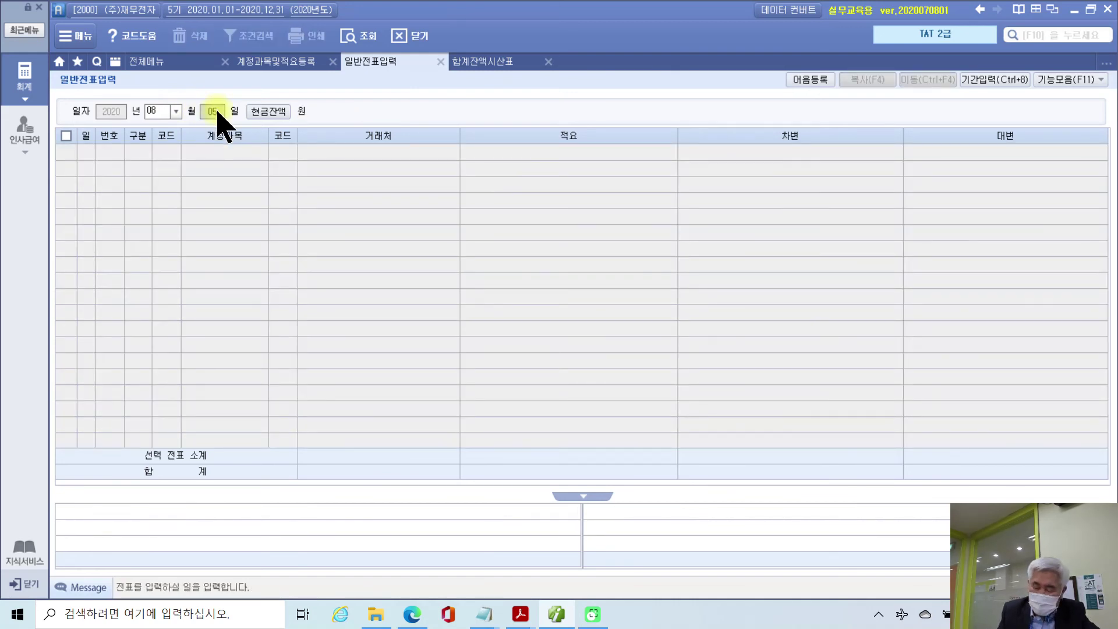
type("20")
key("Return")
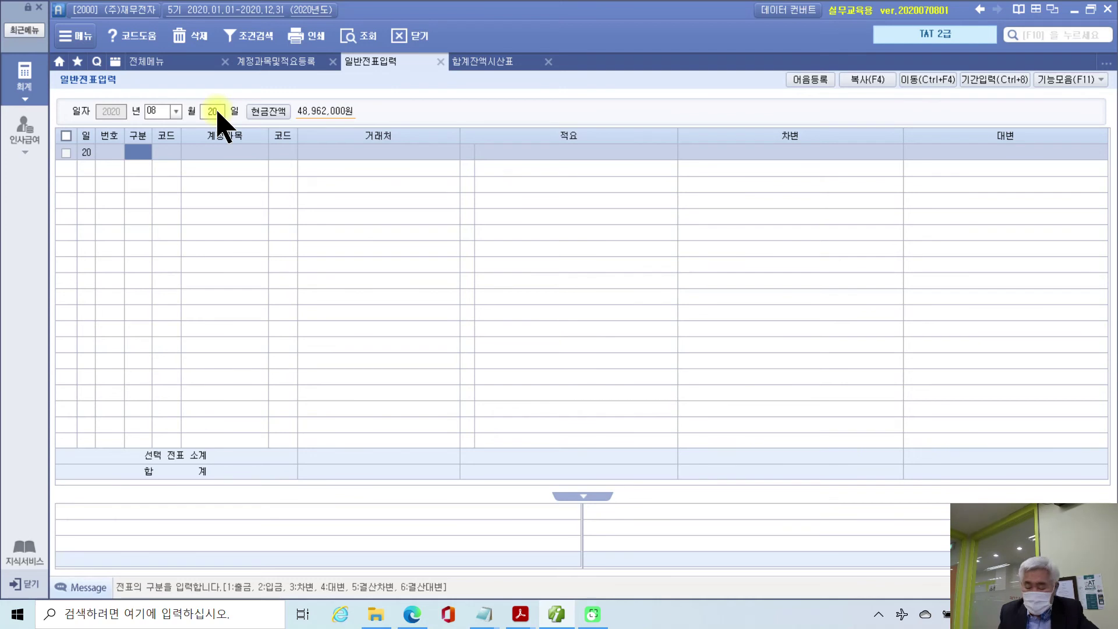
type("4")
key("Return")
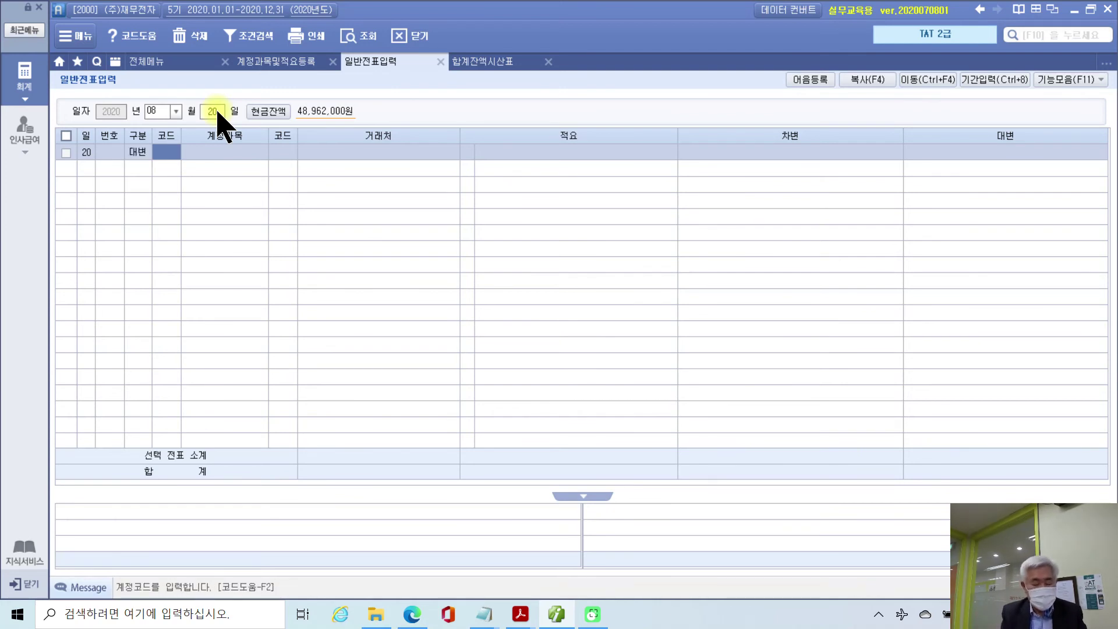
type("정기")
key("Return")
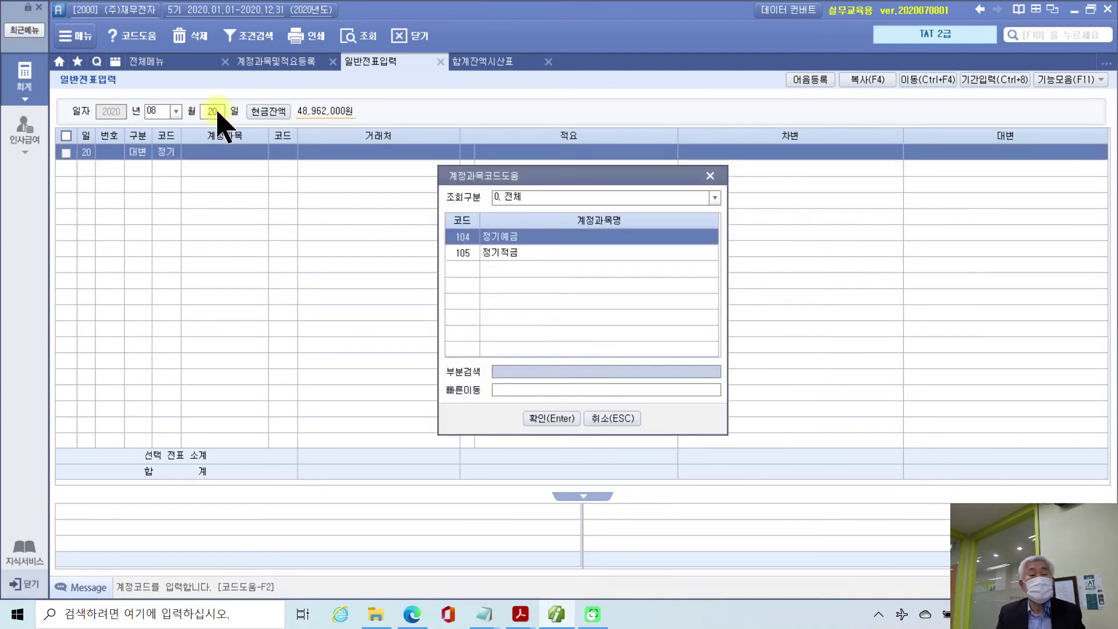
key("Return")
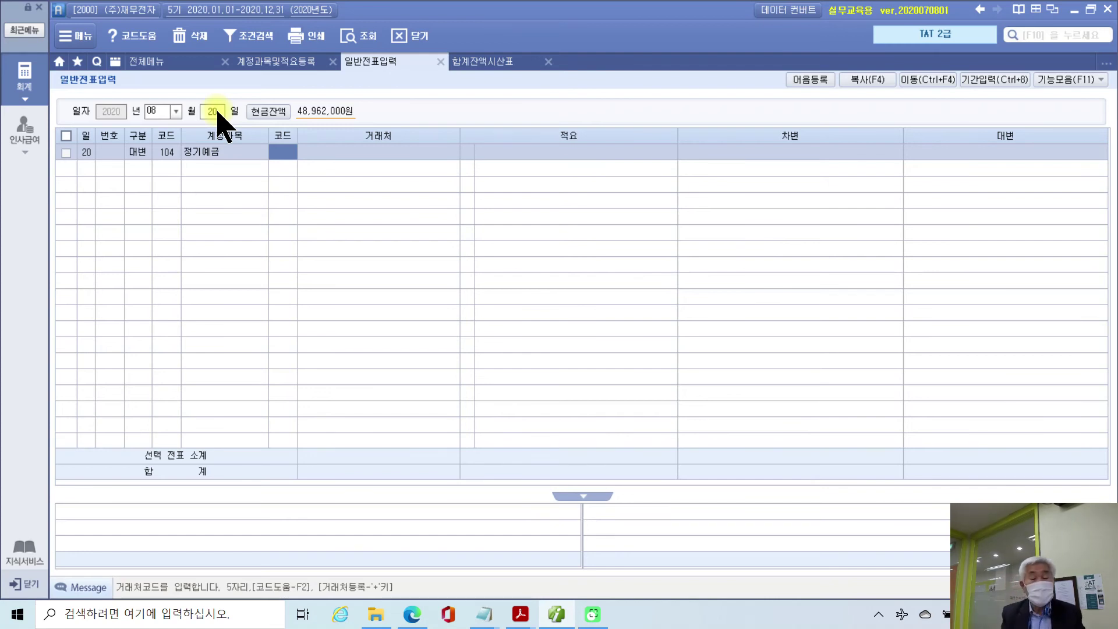
Find trading partners matching 한국 and assign 한국은행(정기예금) to the 정기예금 line.
type("ㅎ")
type("한국")
key("Return")
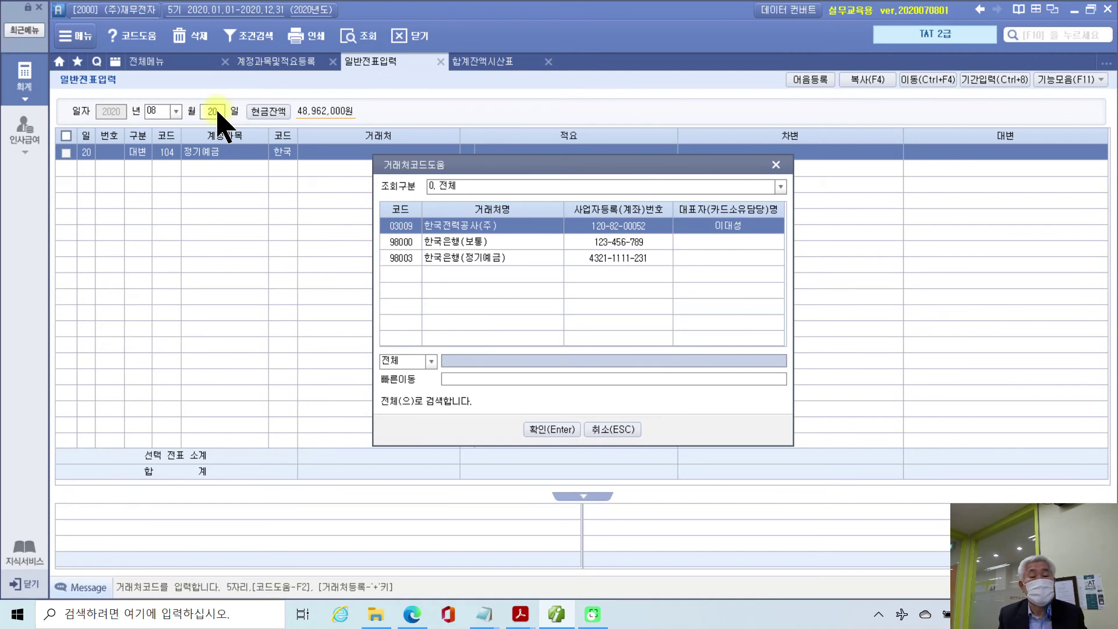
key("Down")
key("Down")
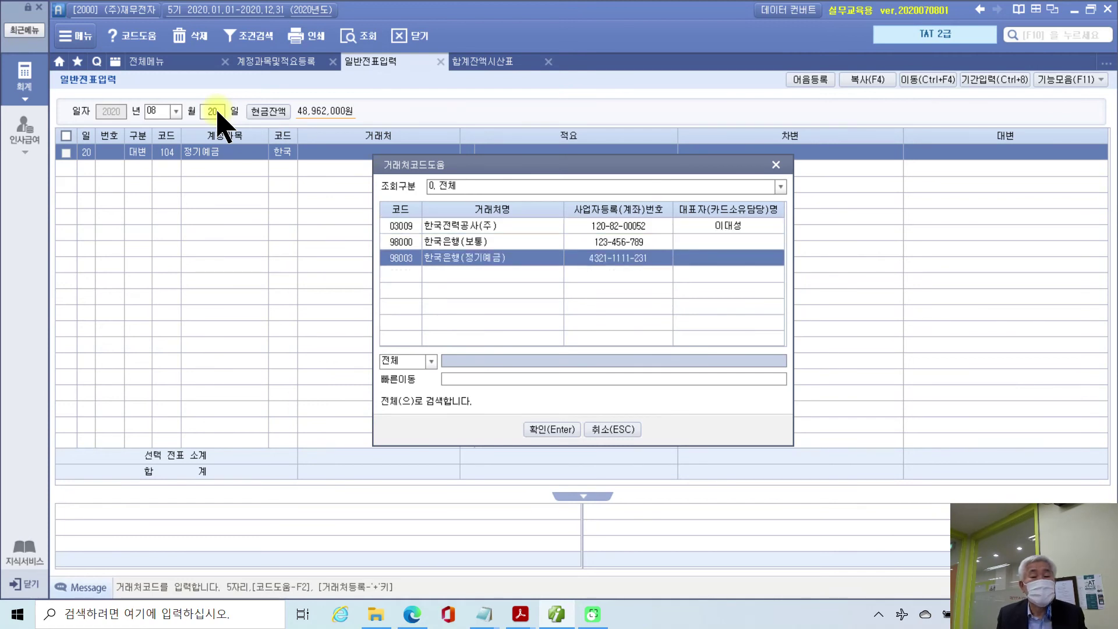
key("Return")
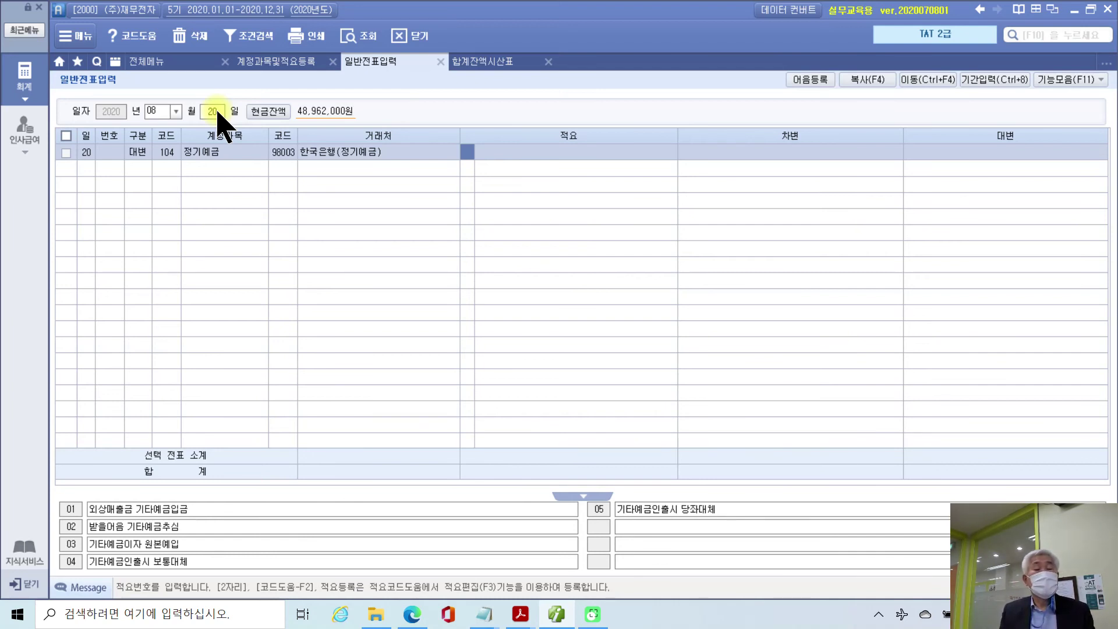
Complete the 정기예금 line with the 적요 "정기예금 만기" and a 대변 amount of 20,000,000.
key("Return")
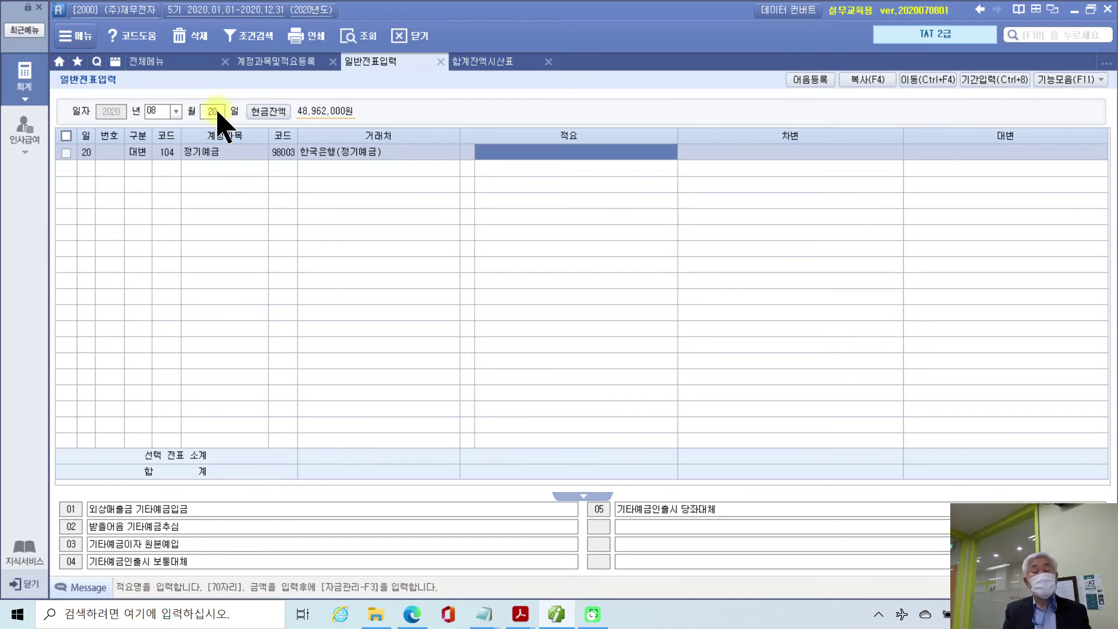
type("정기예금 만기")
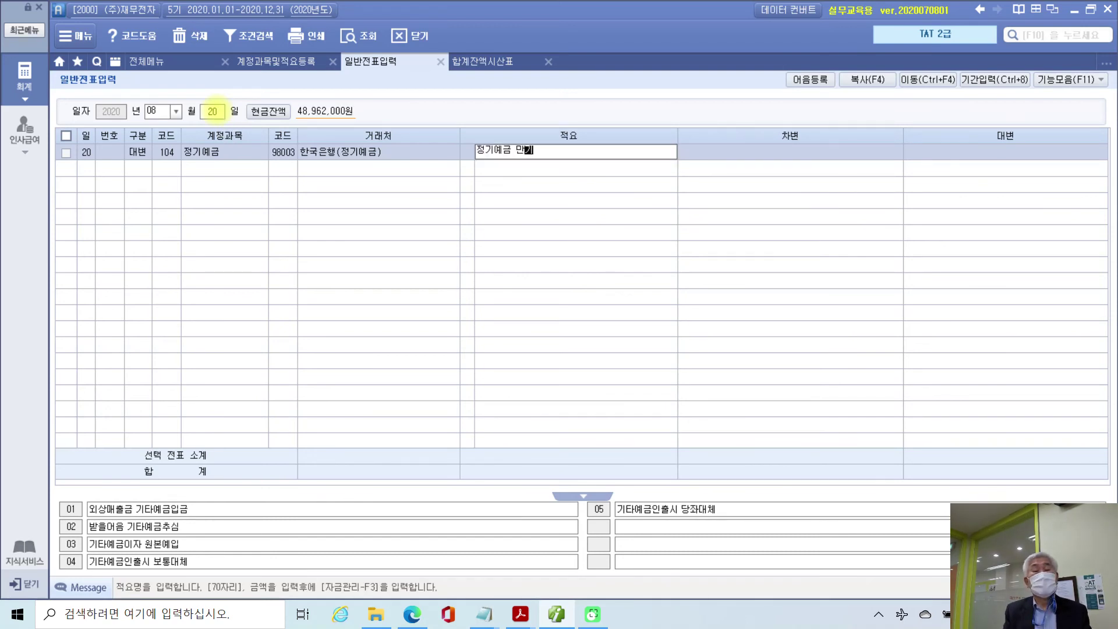
key("Return")
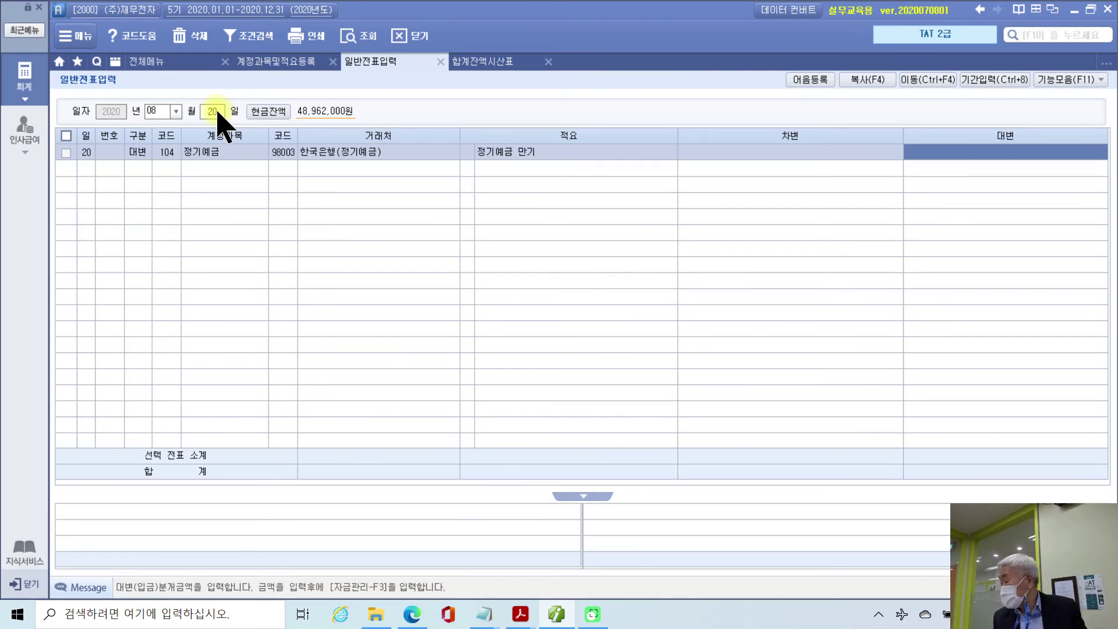
type("20000000")
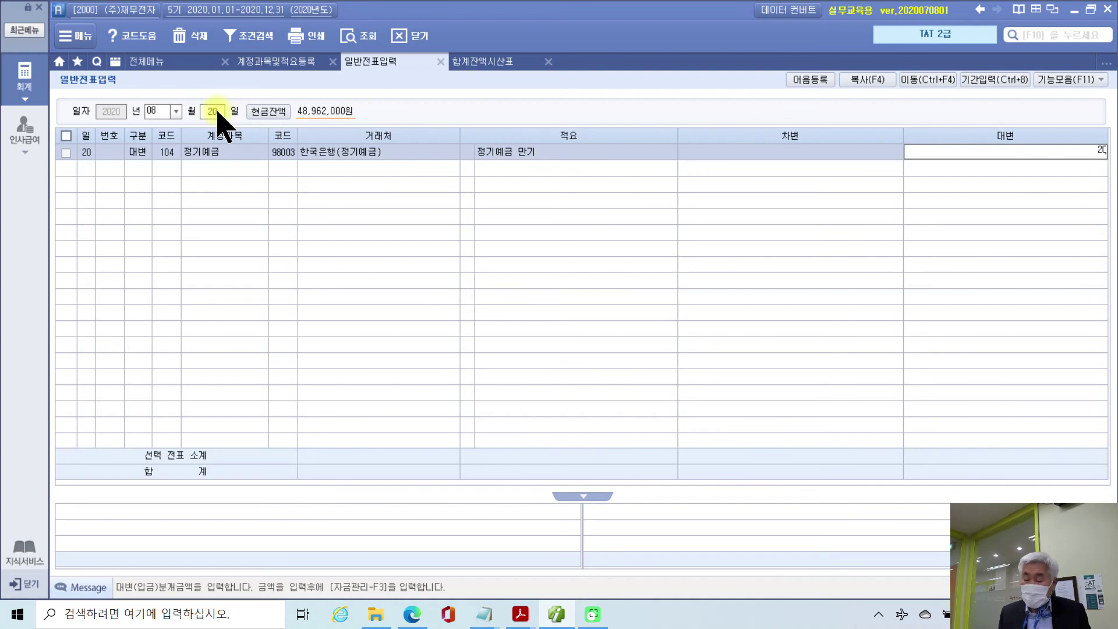
key("Return")
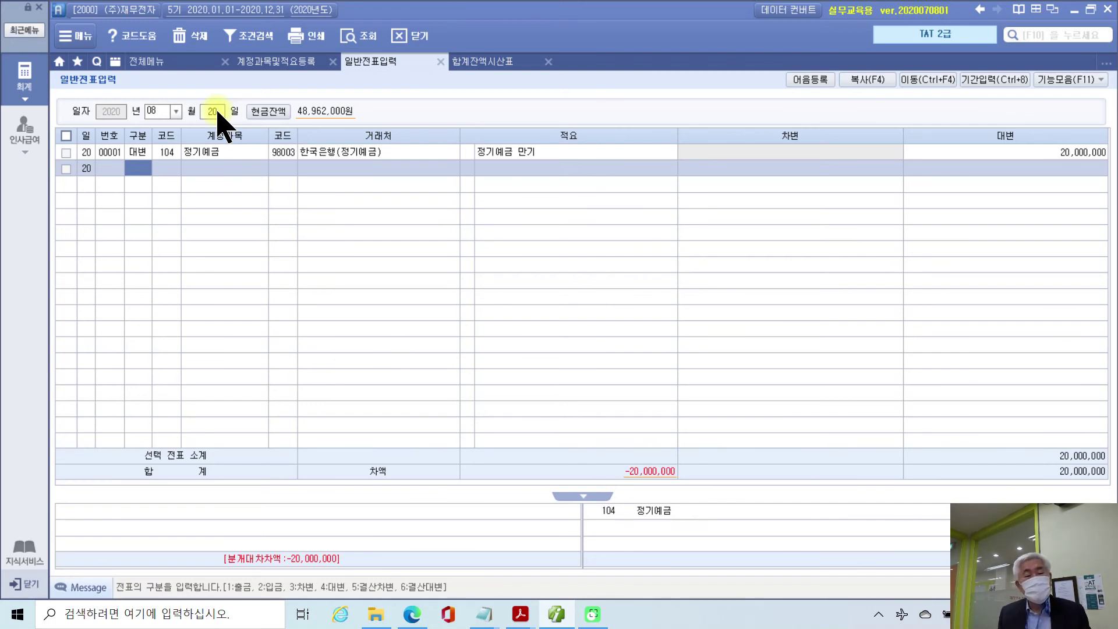
Add a 차변 line with account 103 보통예금 and 한국은행(보통) as its 거래처.
type("3")
key("Return")
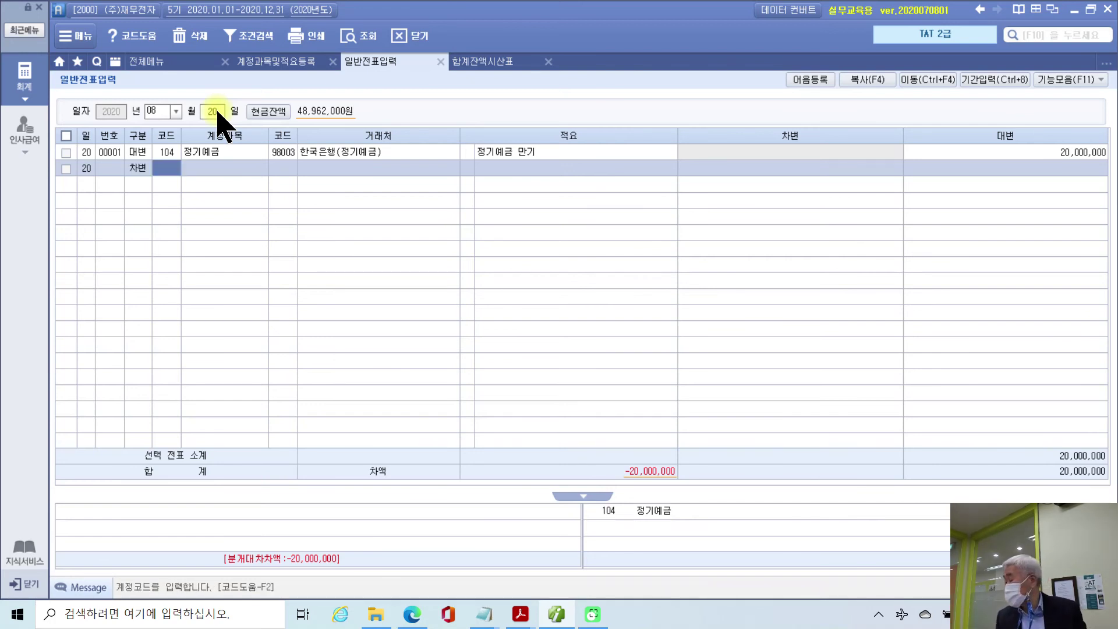
type("103")
key("Return")
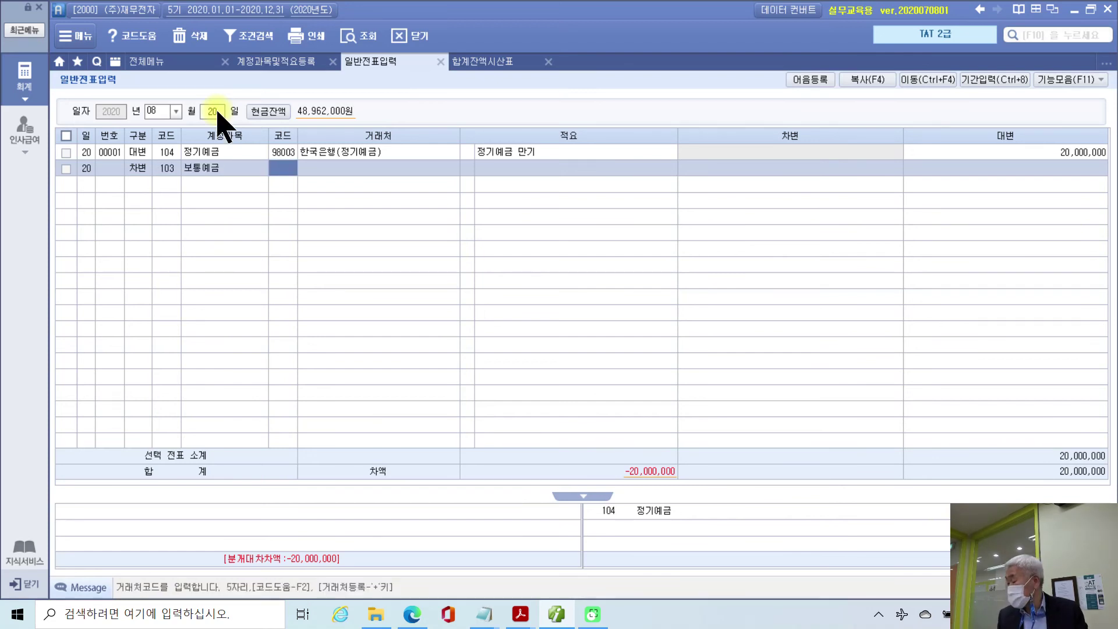
type("한국")
key("Return")
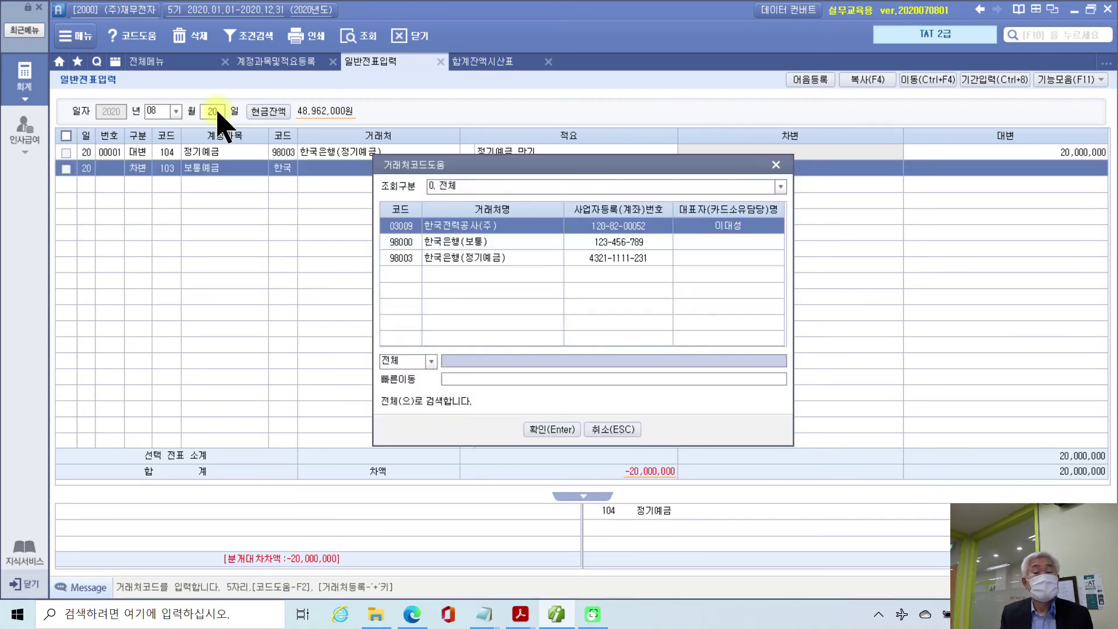
key("Down")
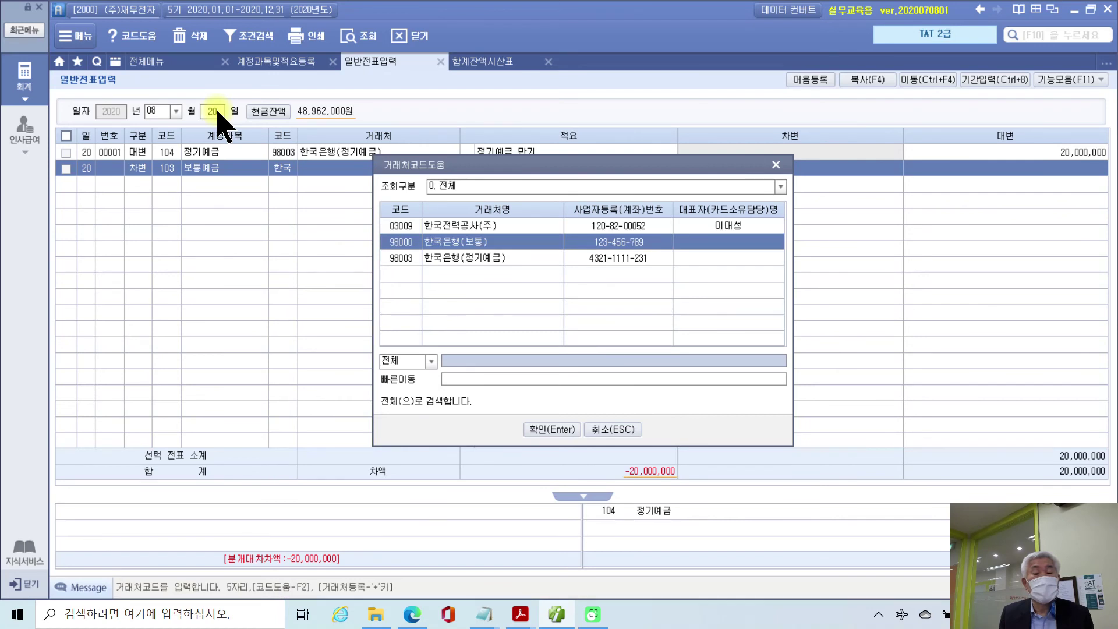
key("Return")
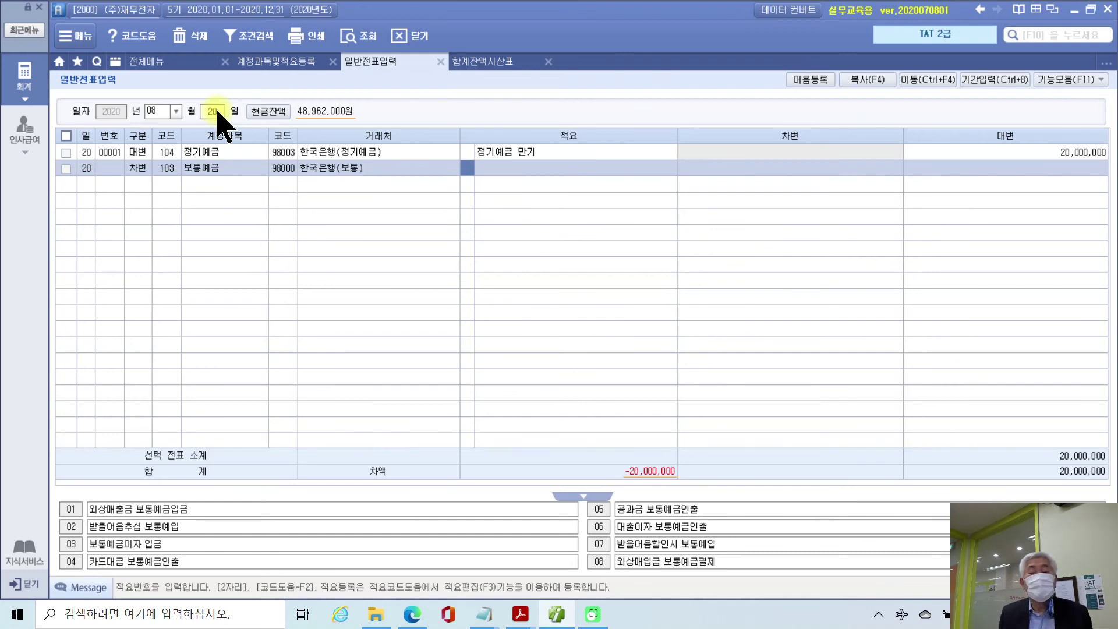
Carry the 적요 "정기예금 만기" over to the 보통예금 line and enter a 차변 amount of 20,676,800.
key("Return")
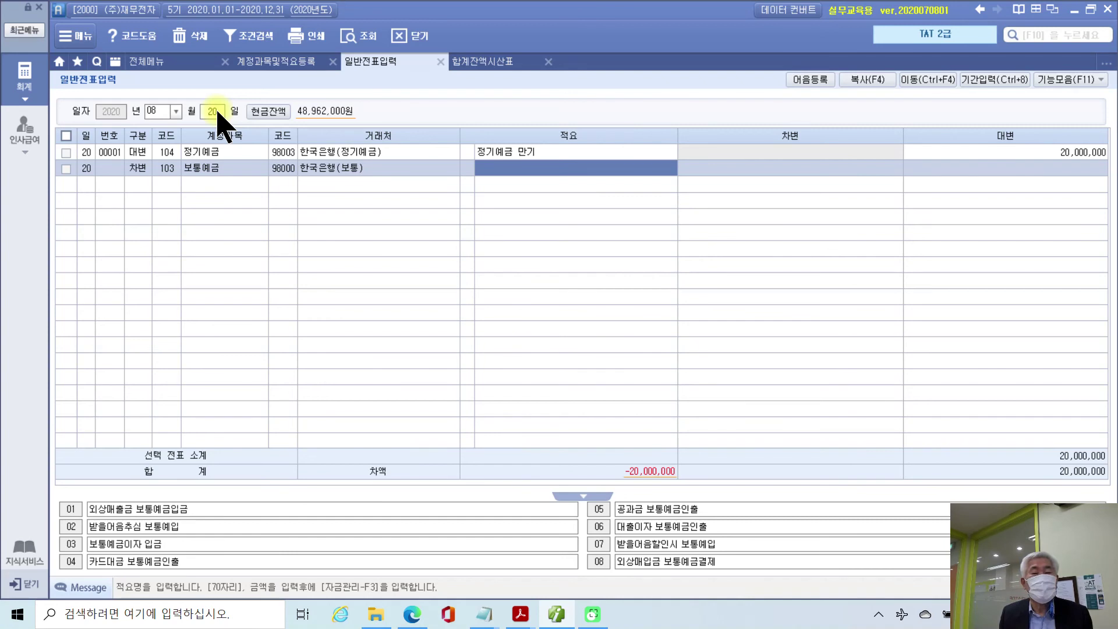
key("Return")
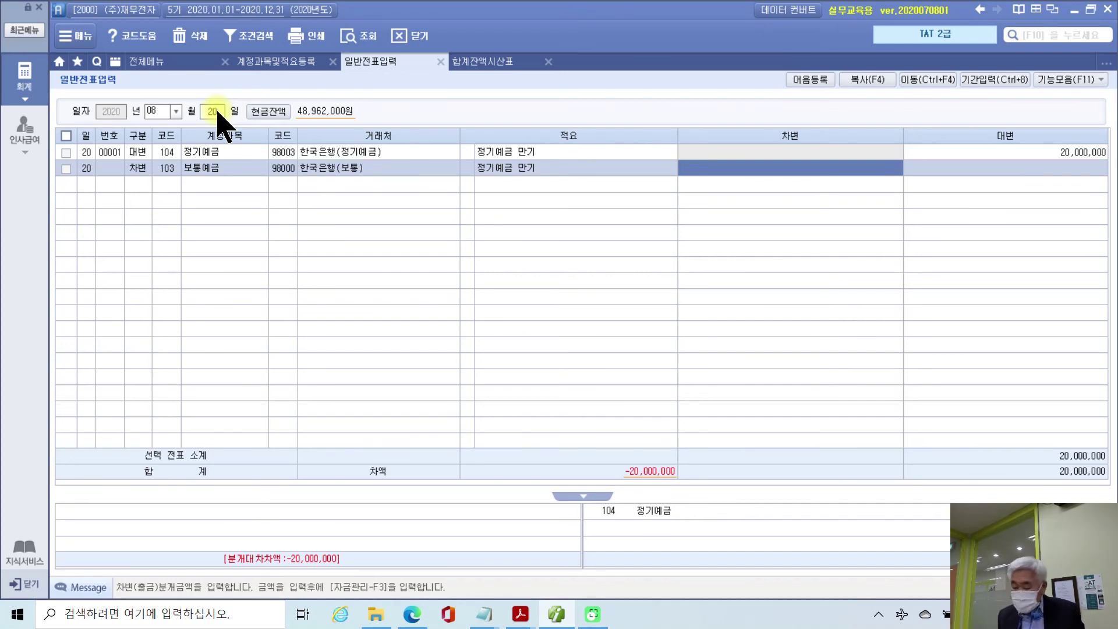
type("20000")
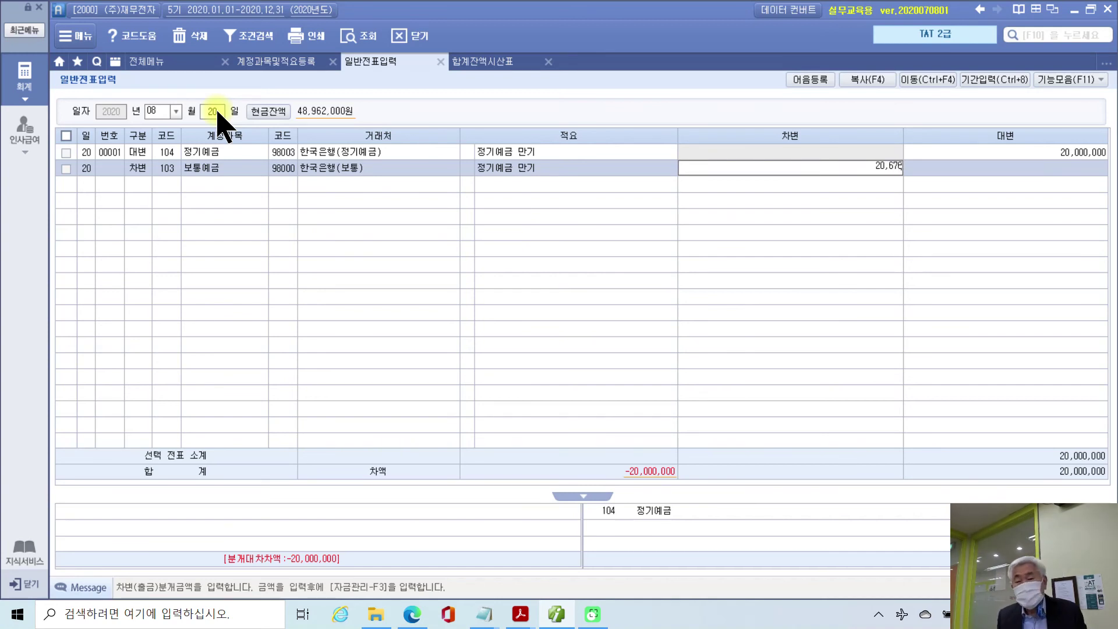
type("800")
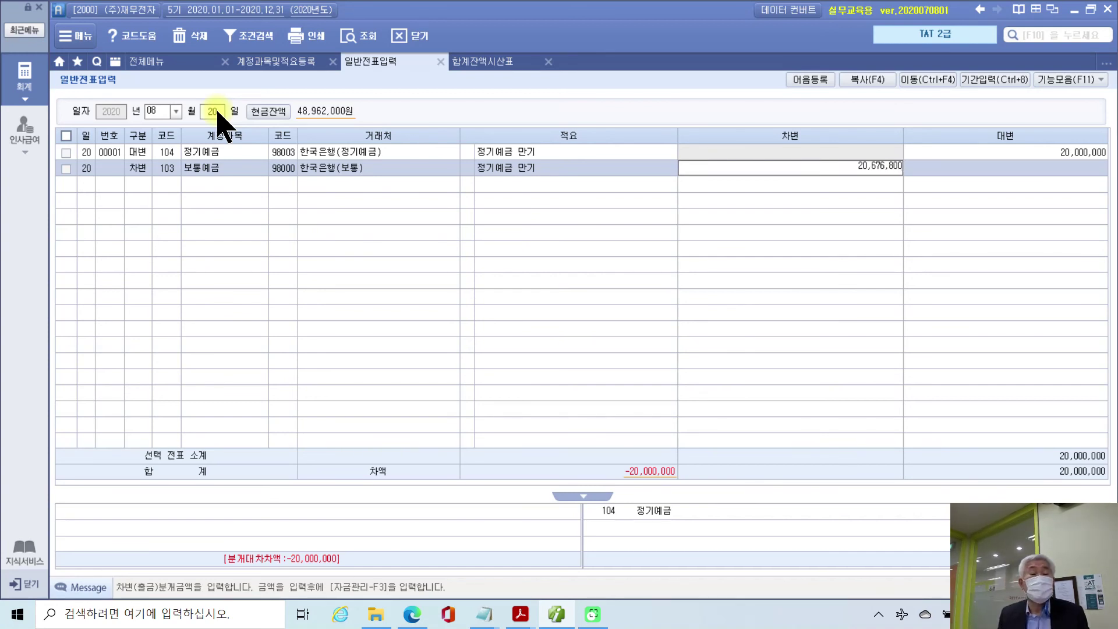
key("Return")
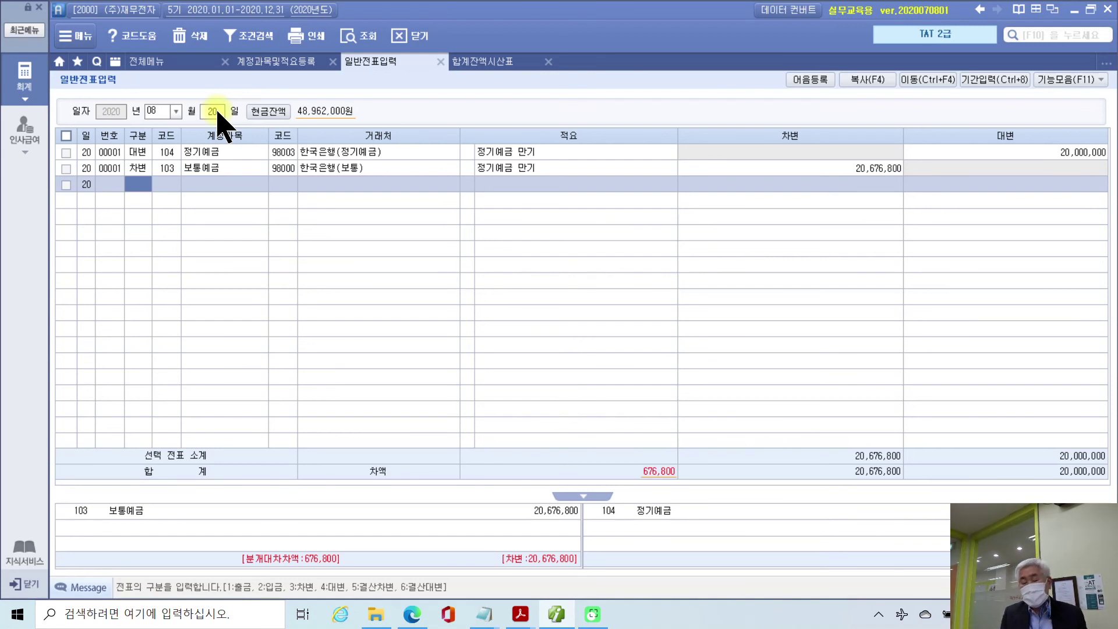
Add a 대변 line to the 8월 20일 voucher with account 901 이자수익, found by searching accounts for 이자.
type("4")
type("이자")
key("Return")
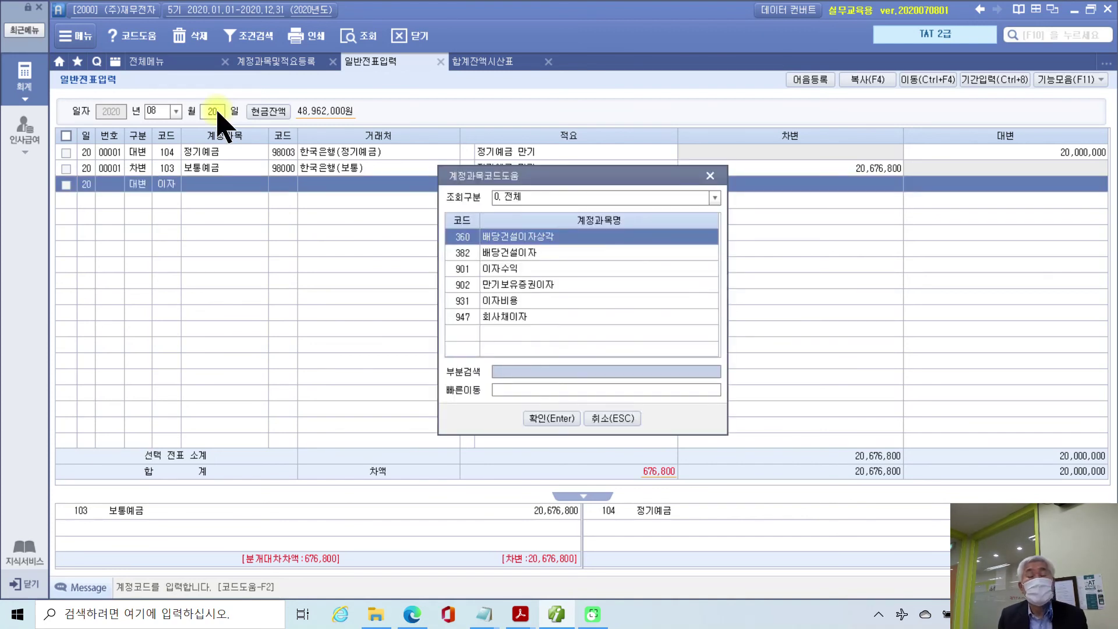
key("Down")
key("Down")
key("Return")
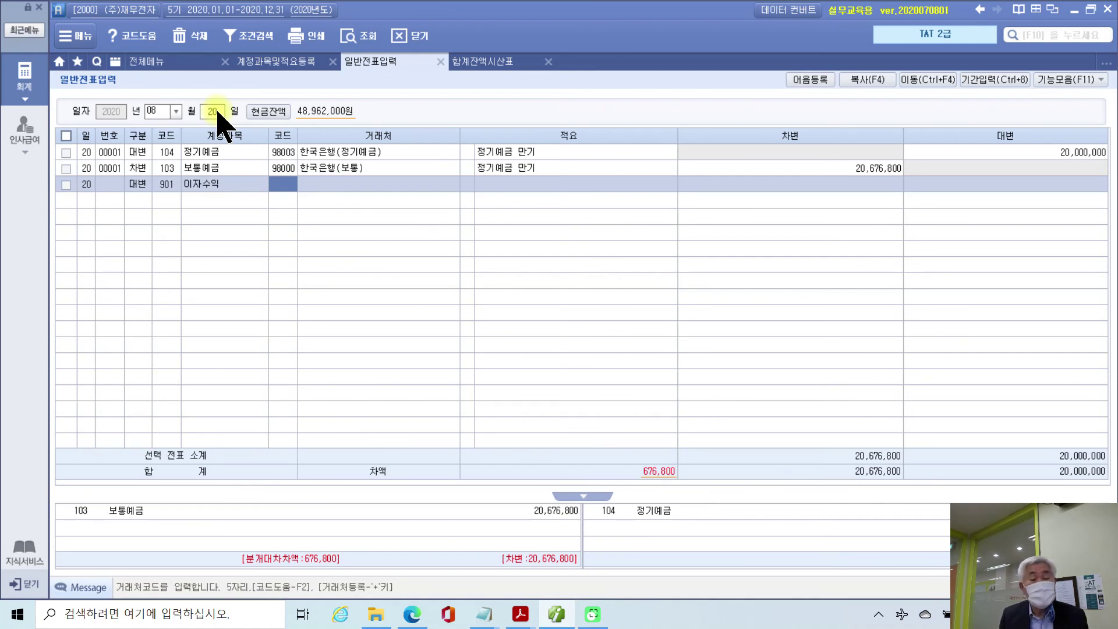
Leave the 이자수익 line's 거래처 blank, carry over the 적요 "정기예금 만기" and enter a 대변 amount of 533,400.
key("Return")
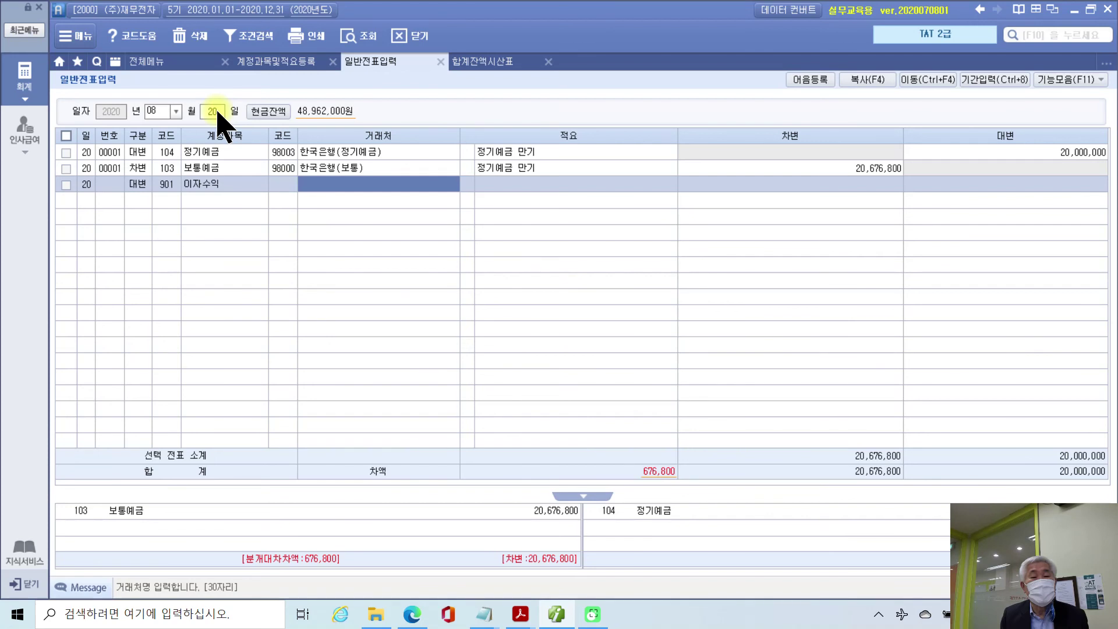
key("Return")
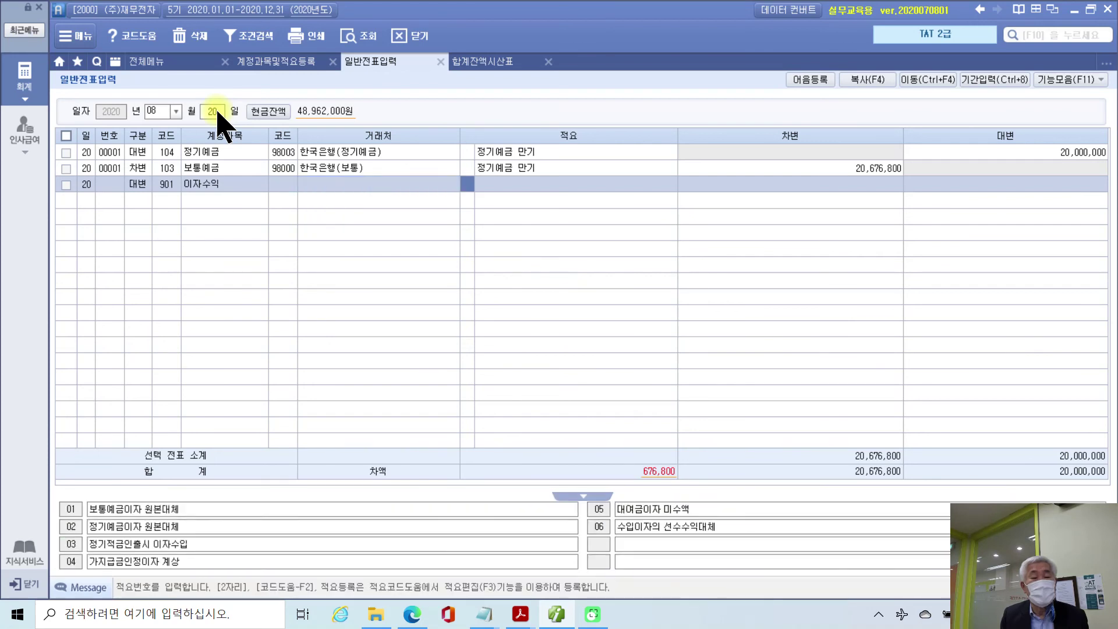
key("Return")
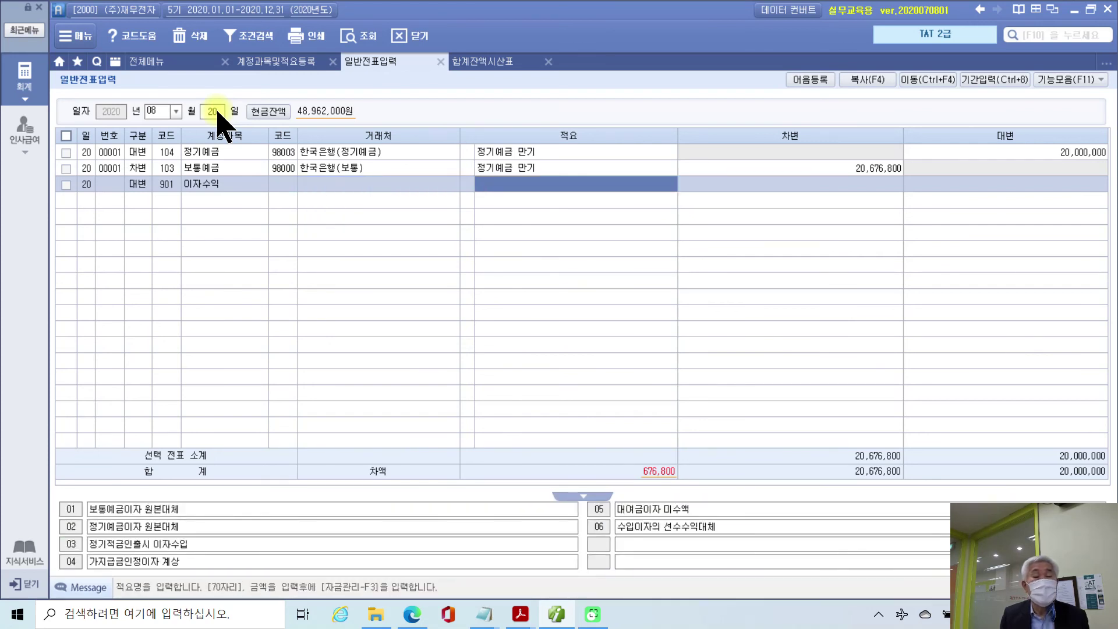
key("Return")
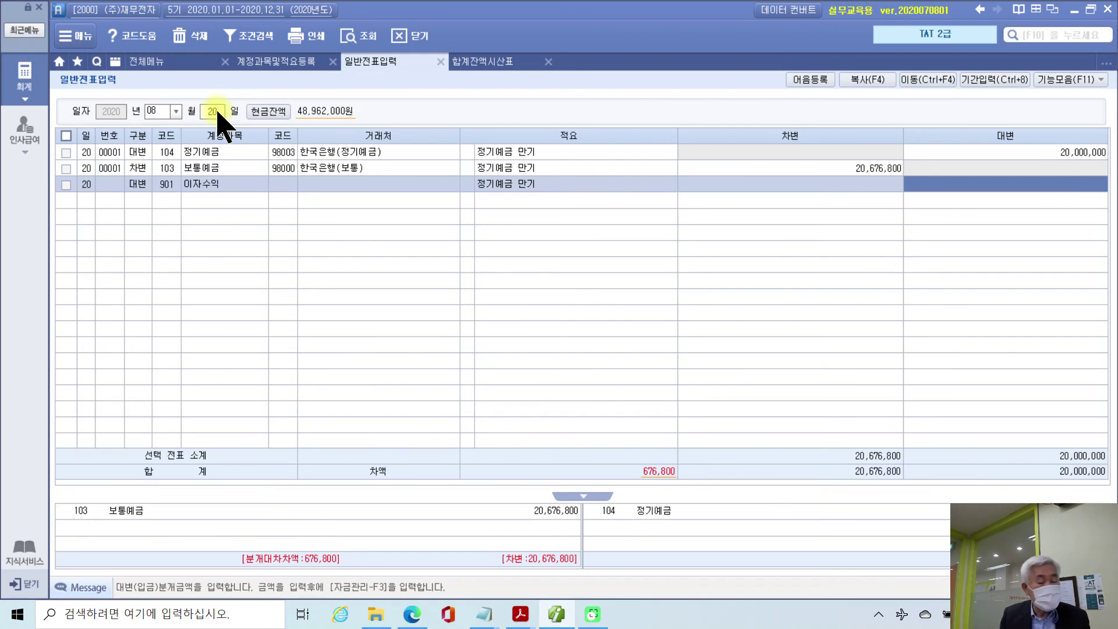
type("533400")
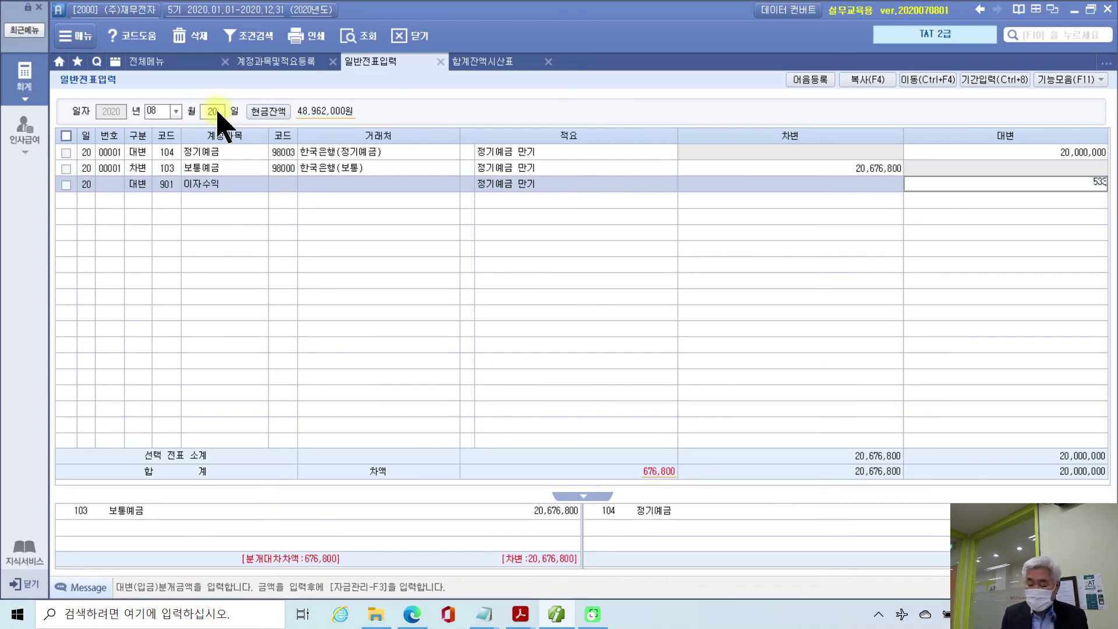
key("Return")
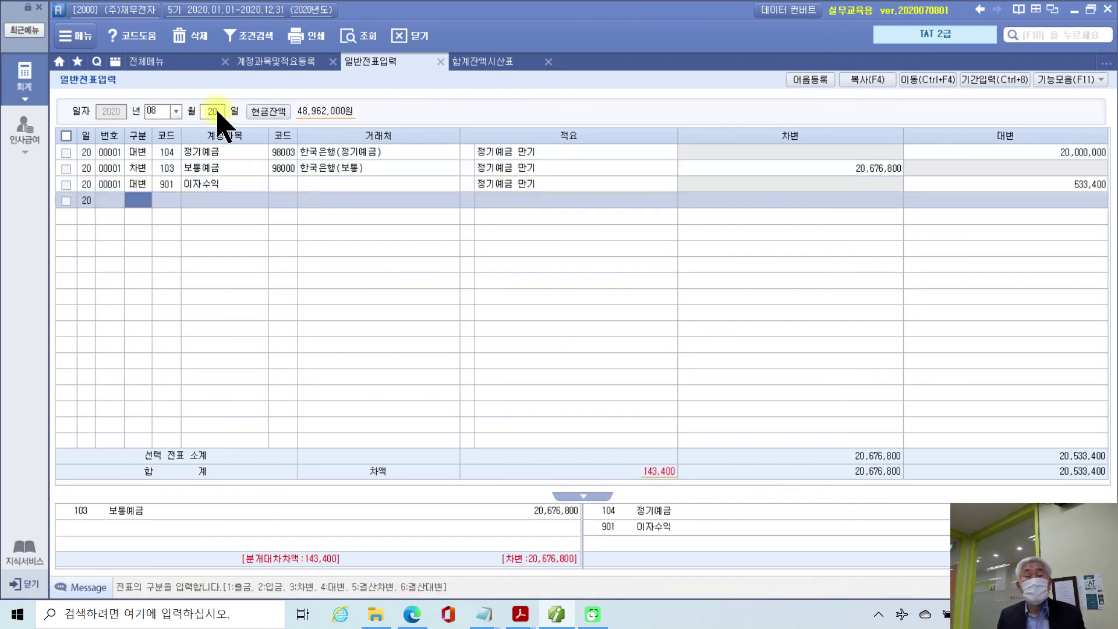
Add another 대변 line with account 116 미수수익, found by searching accounts for 미수.
type("4")
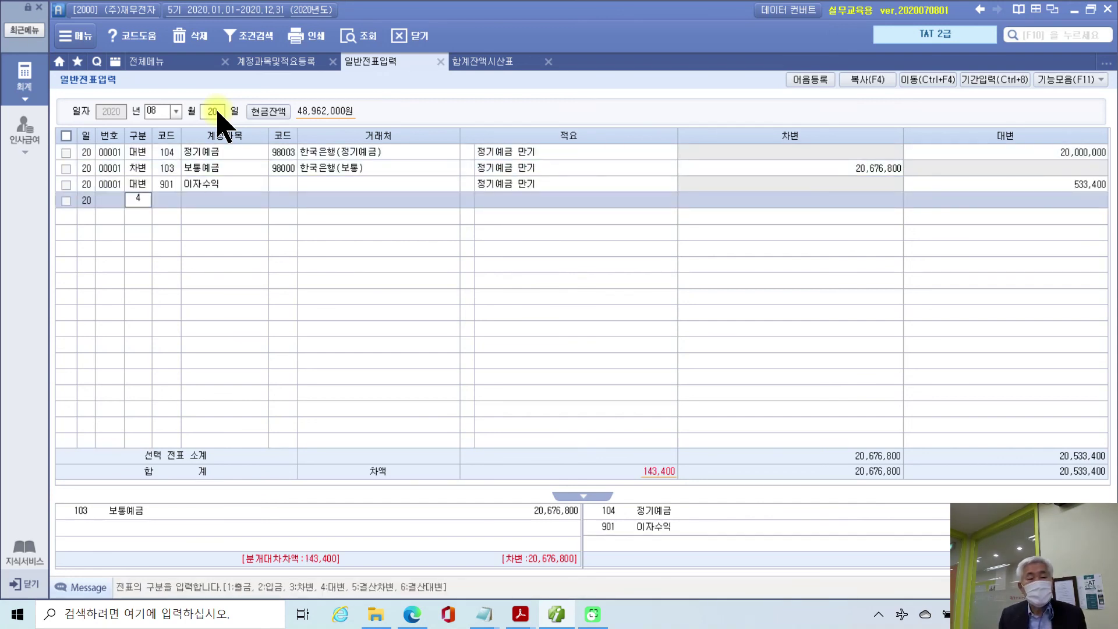
key("Return")
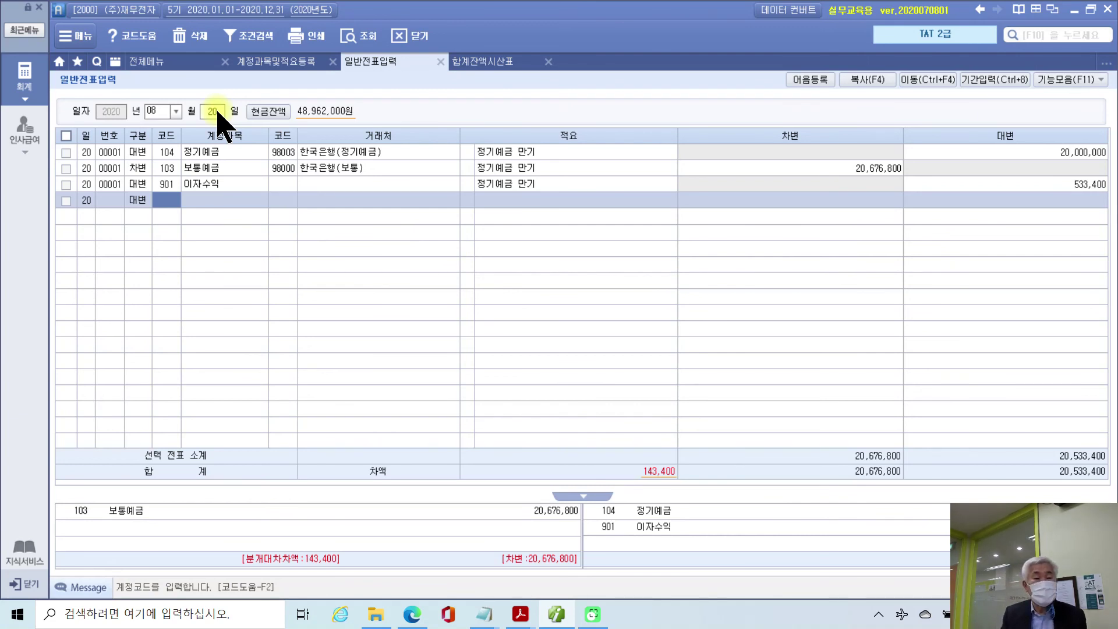
type("미수")
key("Return")
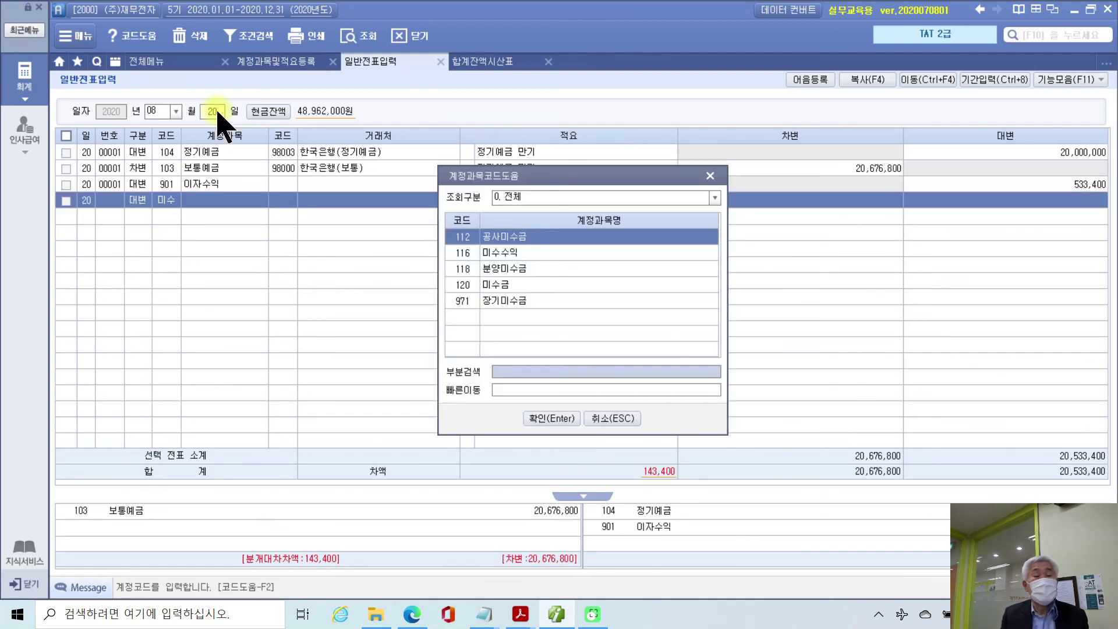
key("Down")
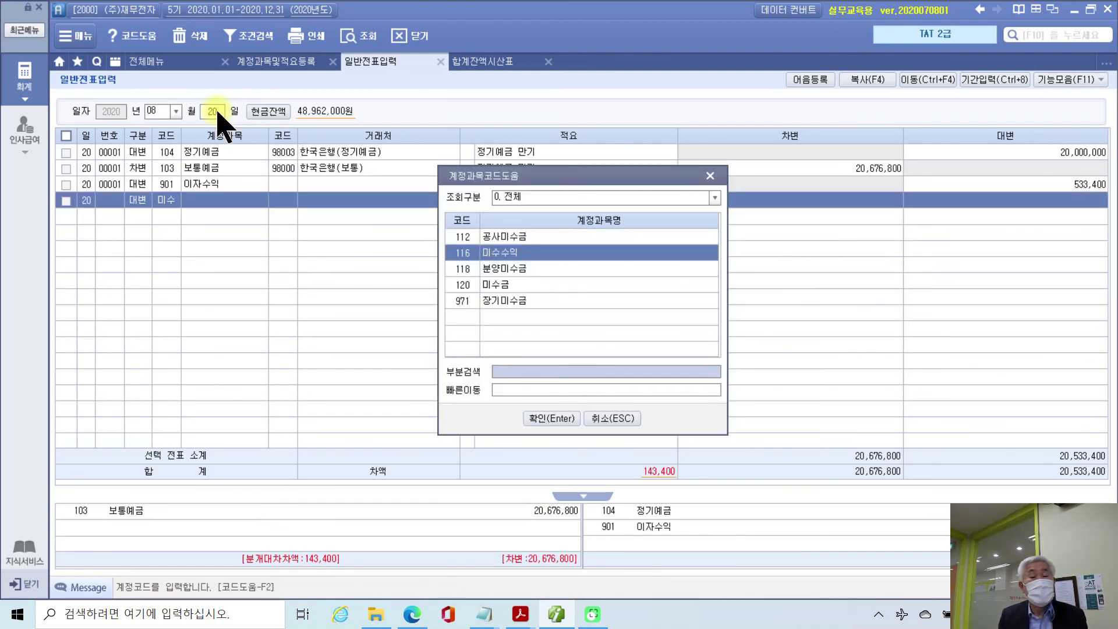
key("Return")
Carry the 적요 "정기예금 만기" over to the 미수수익 line and enter its 합계잔액시산표 balance, 266,600, as the 대변 amount.
key("Return")
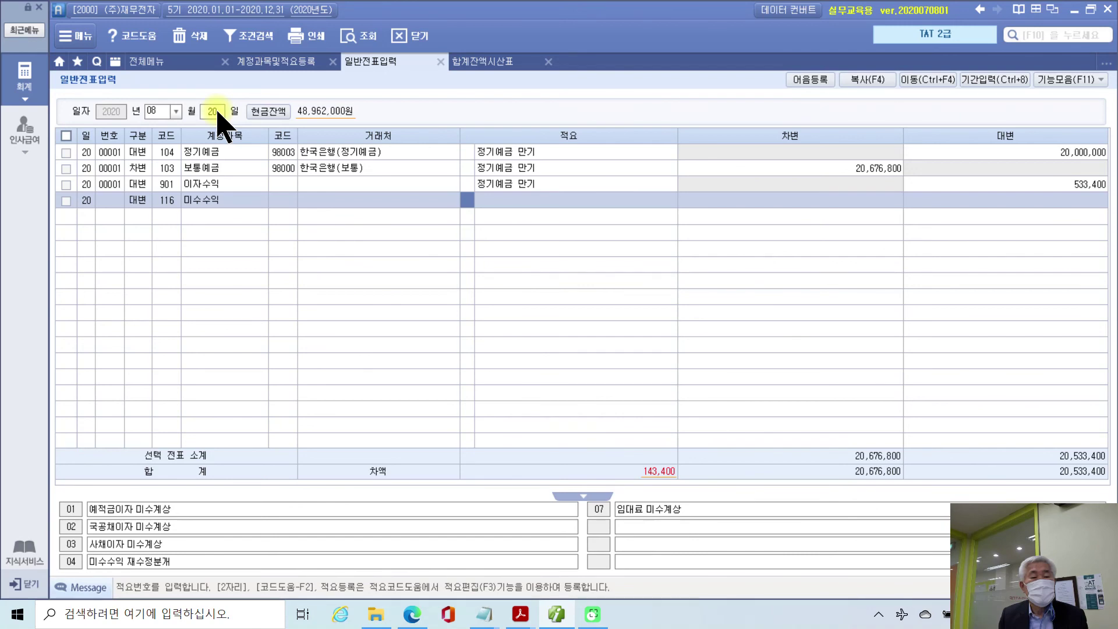
key("Return")
key("Return")
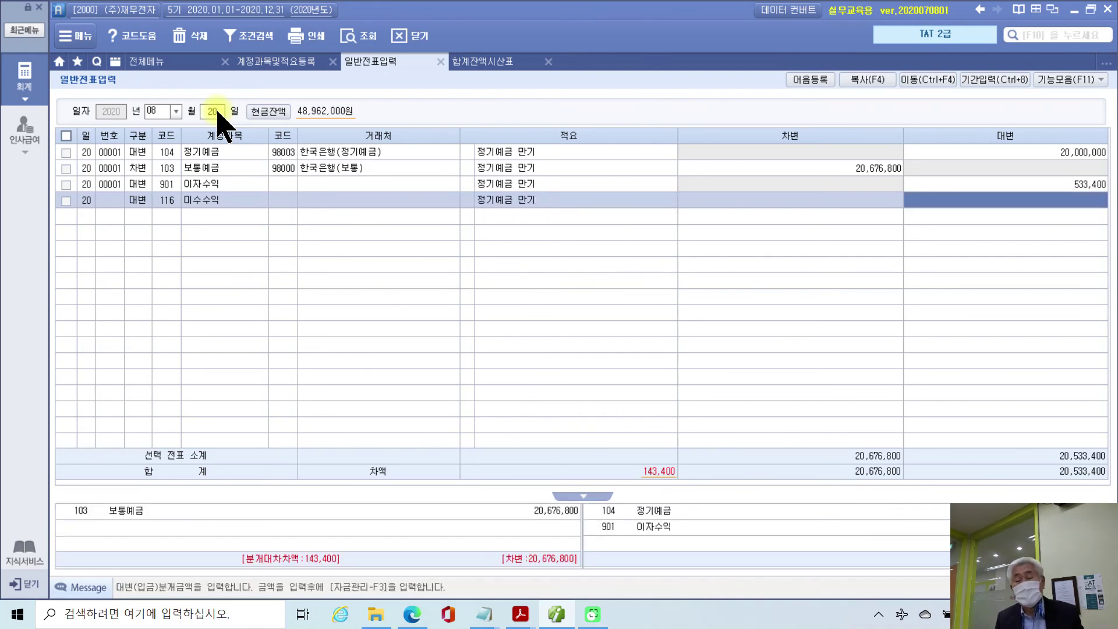
left_click(512, 62)
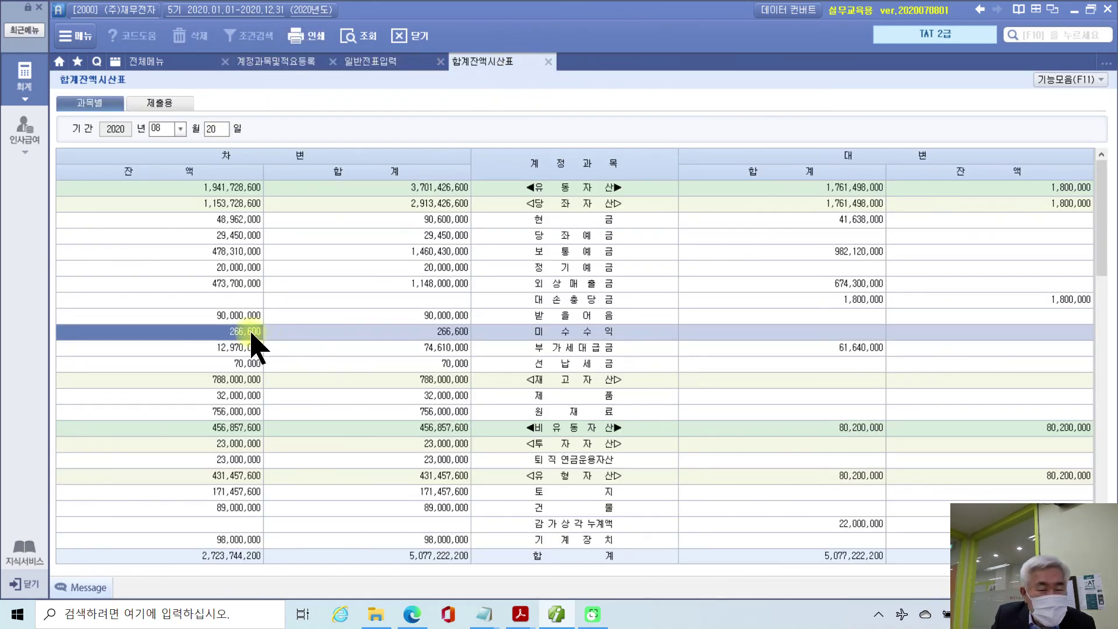
left_click(364, 62)
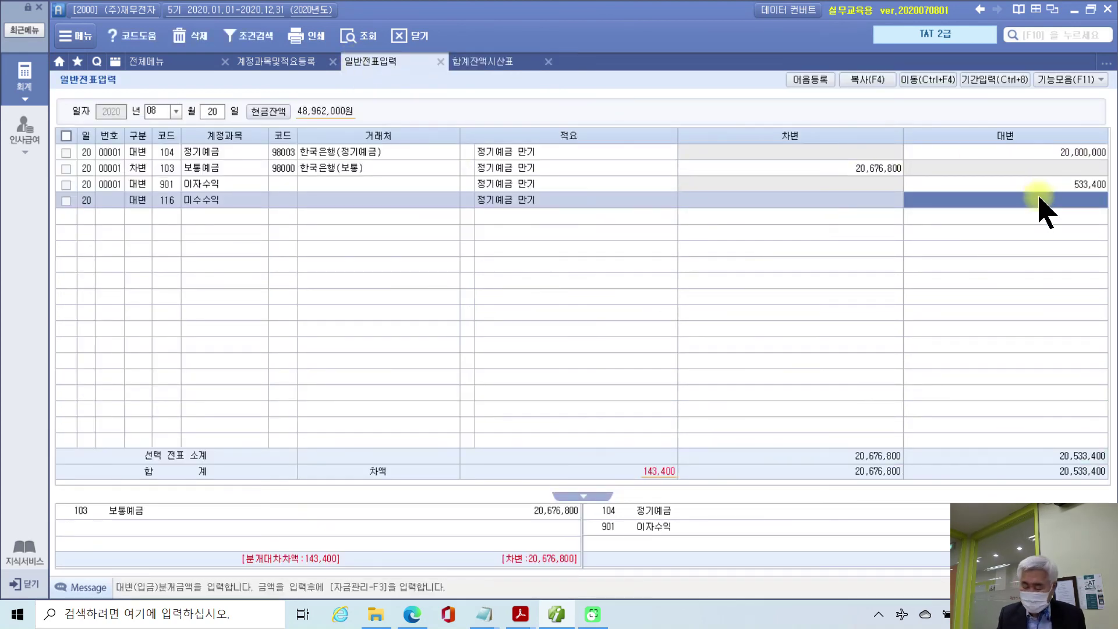
type("266600")
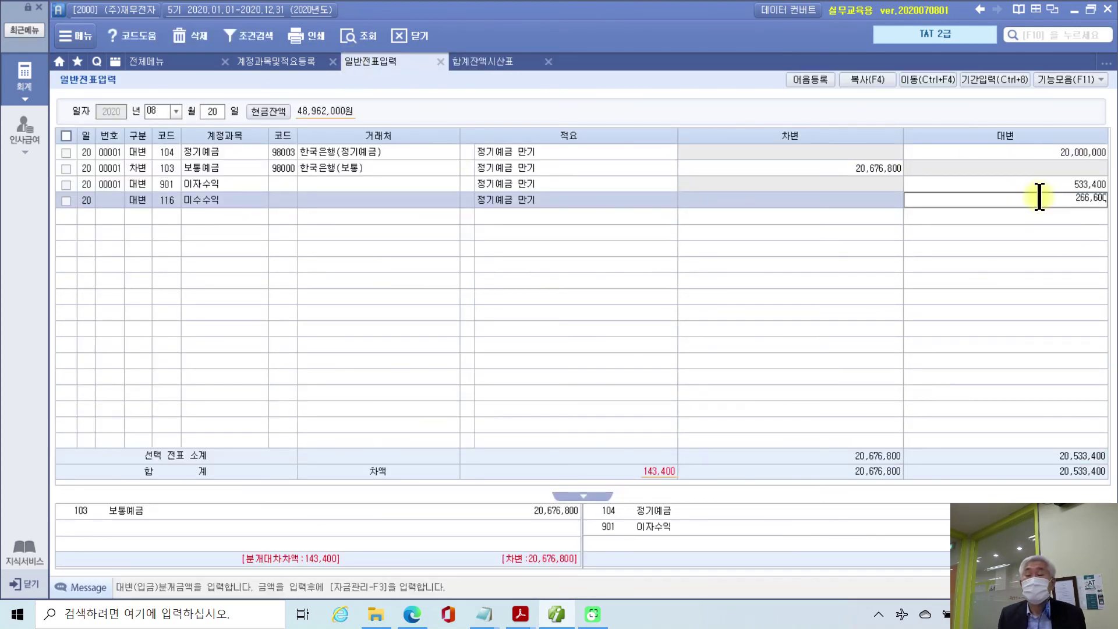
key("Return")
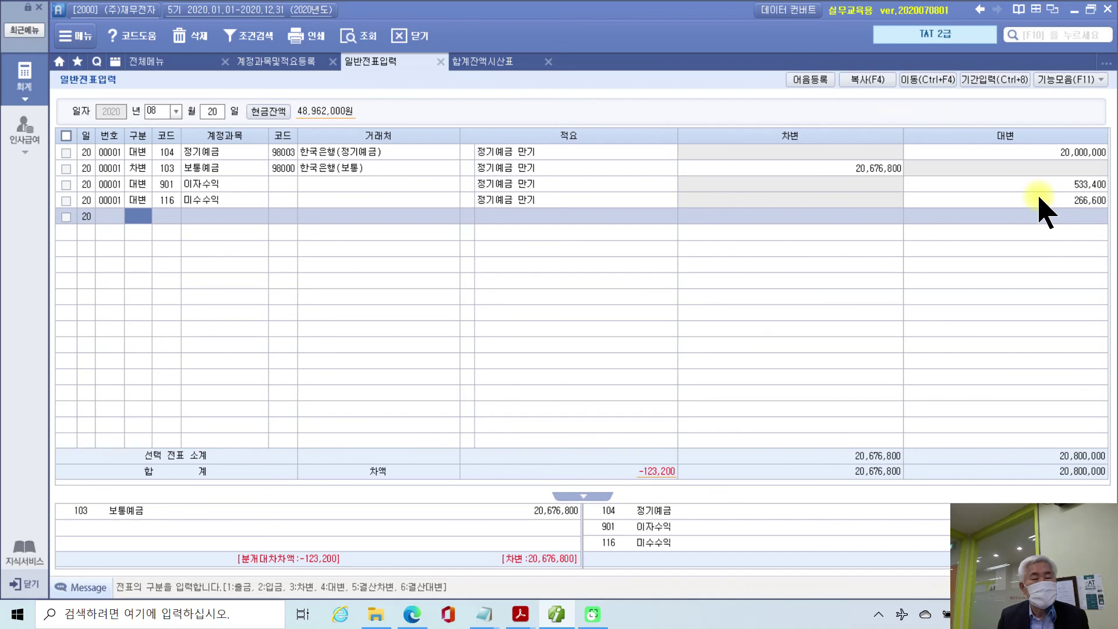
Add a 차변 line with account 136 선납세금, found by searching accounts for 선납.
type("3")
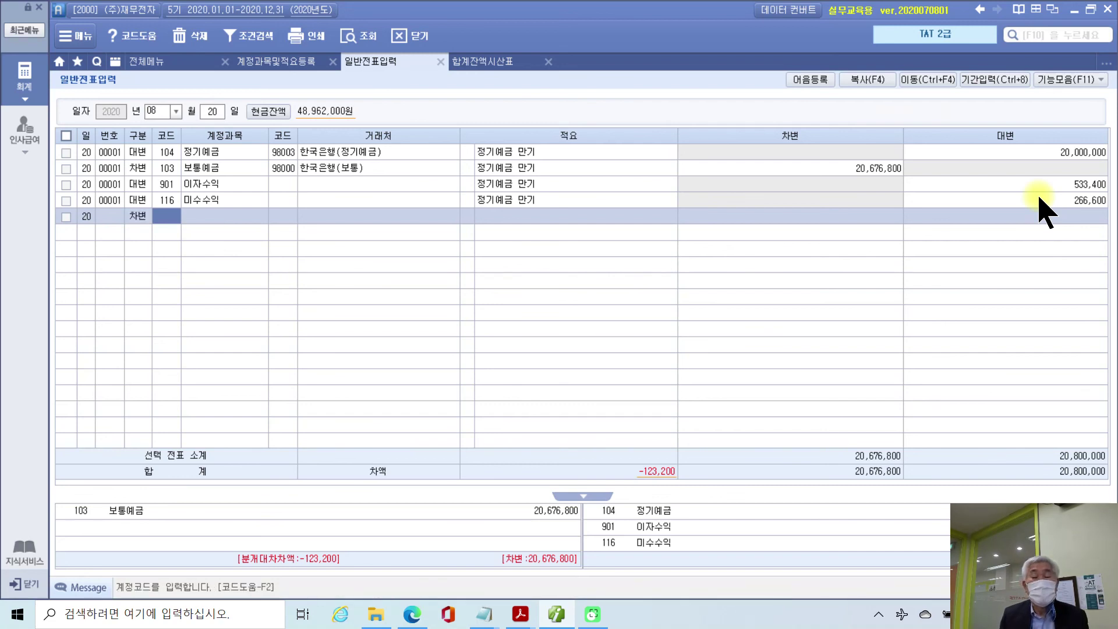
type("선납")
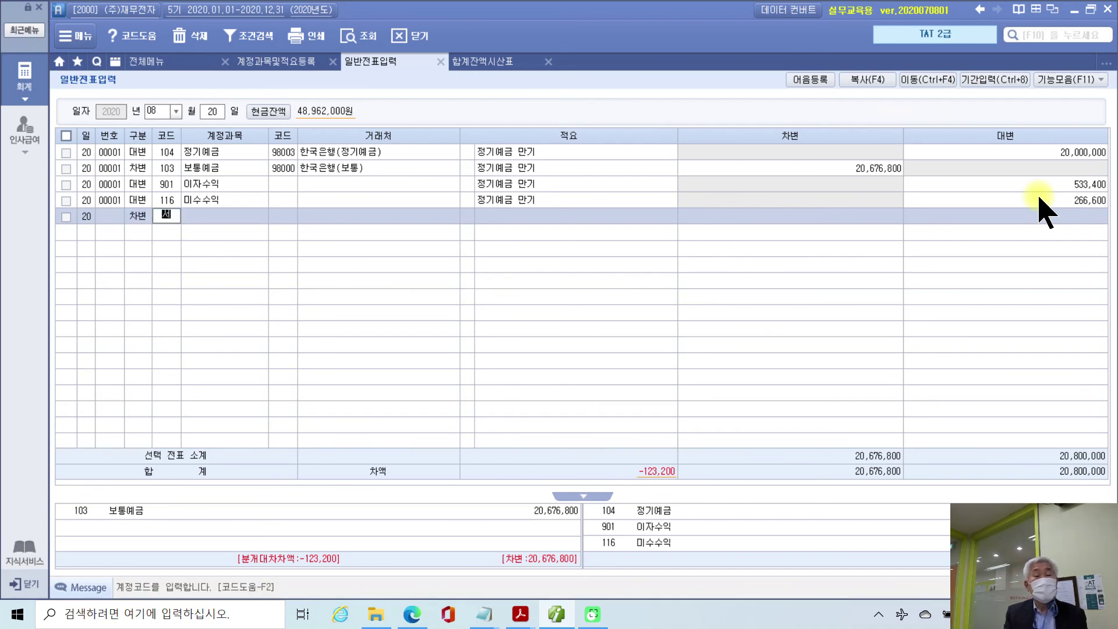
key("Return")
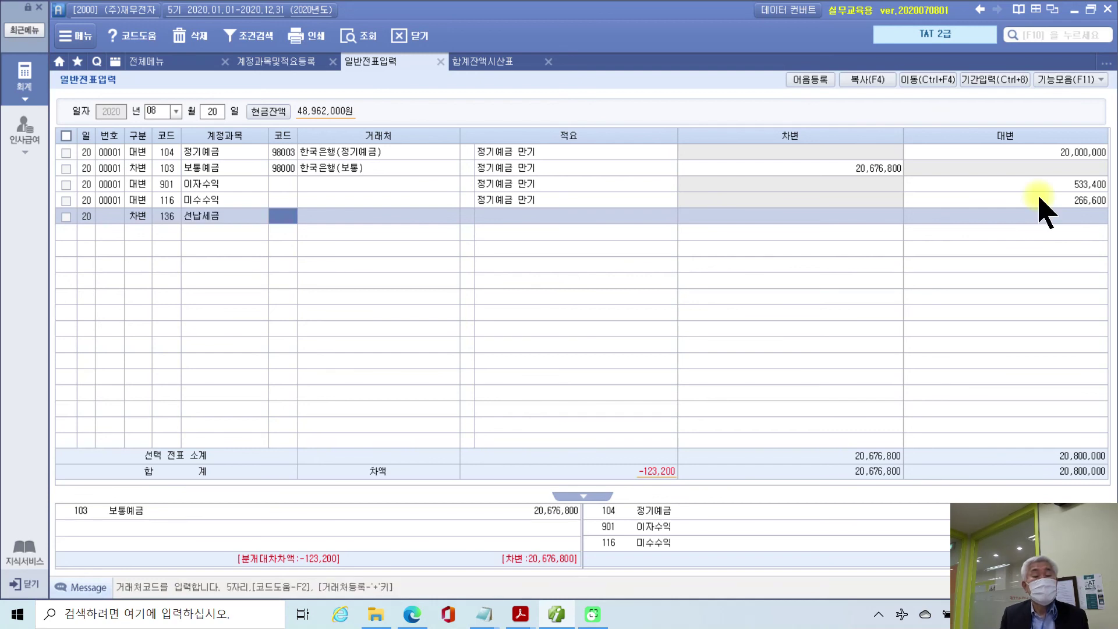
Complete the 선납세금 line without a 거래처, using 적요 01 "이자소득 원천징수세액" and a 차변 amount of 123,200.
key("Return")
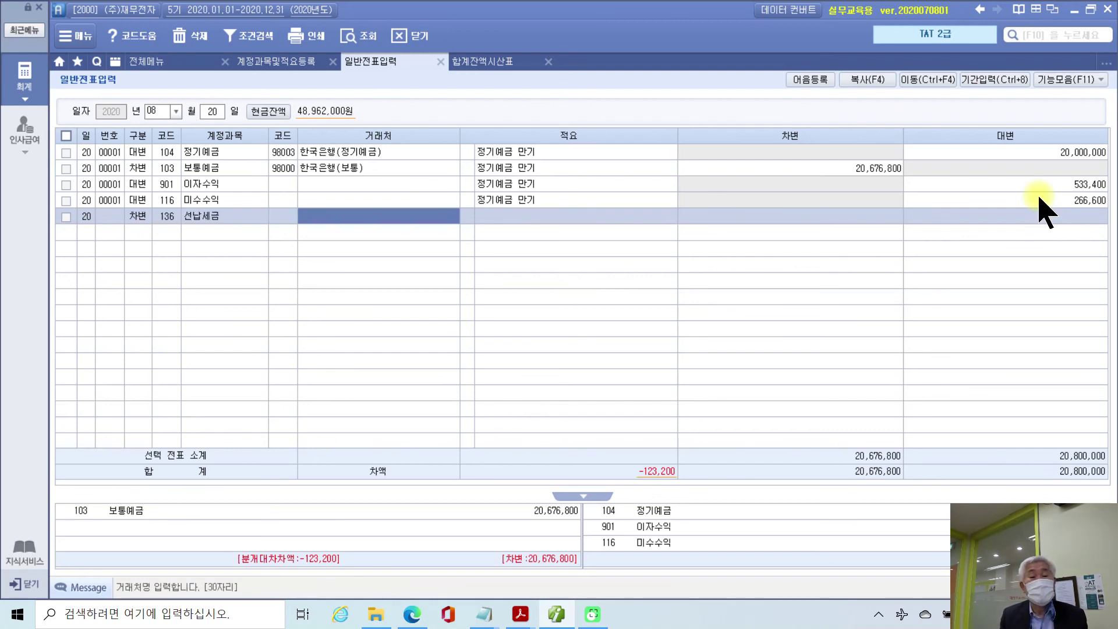
key("Return")
key("Return")
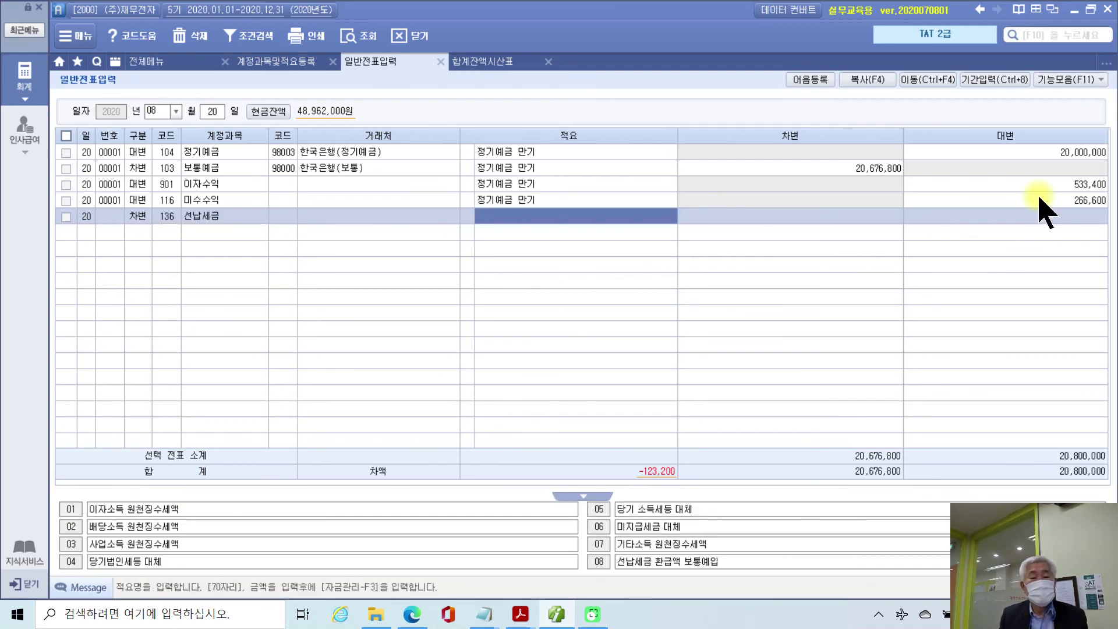
key("Left")
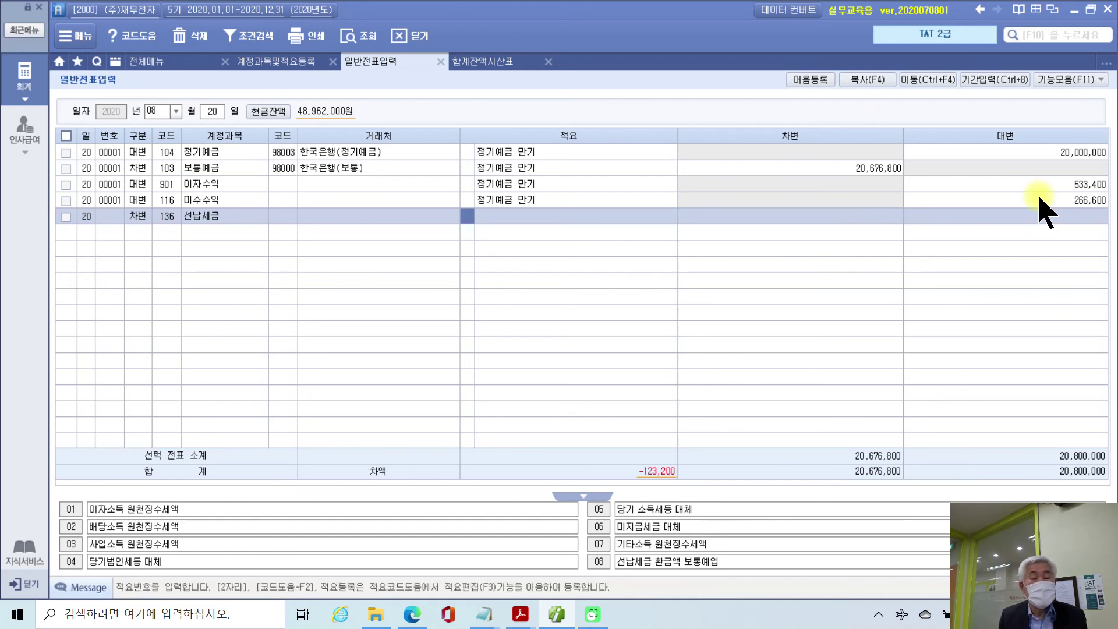
type("01")
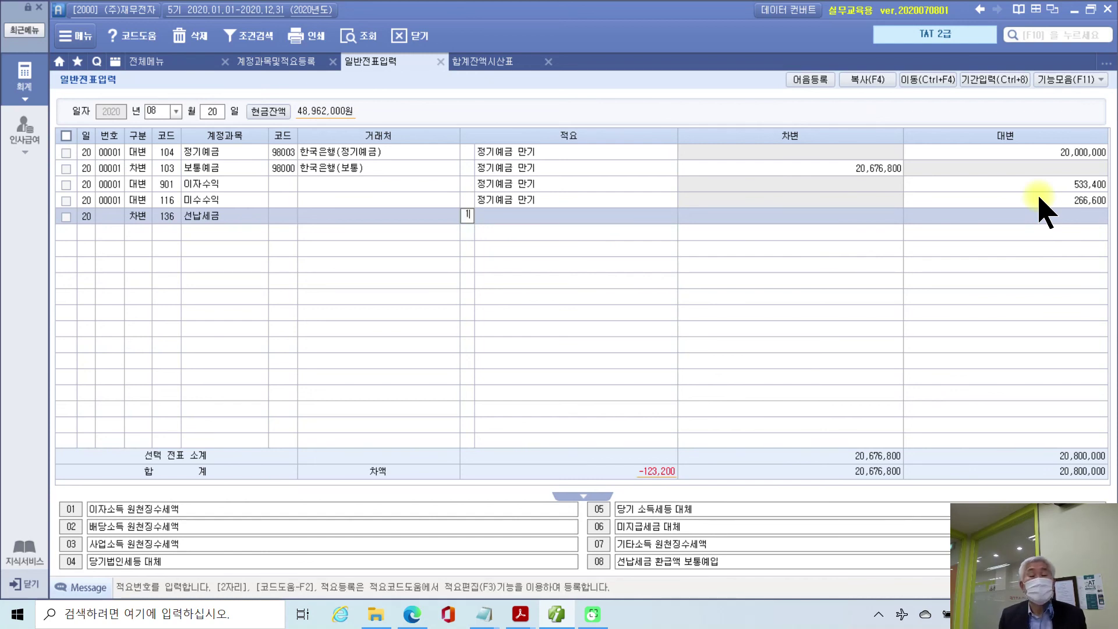
key("Return")
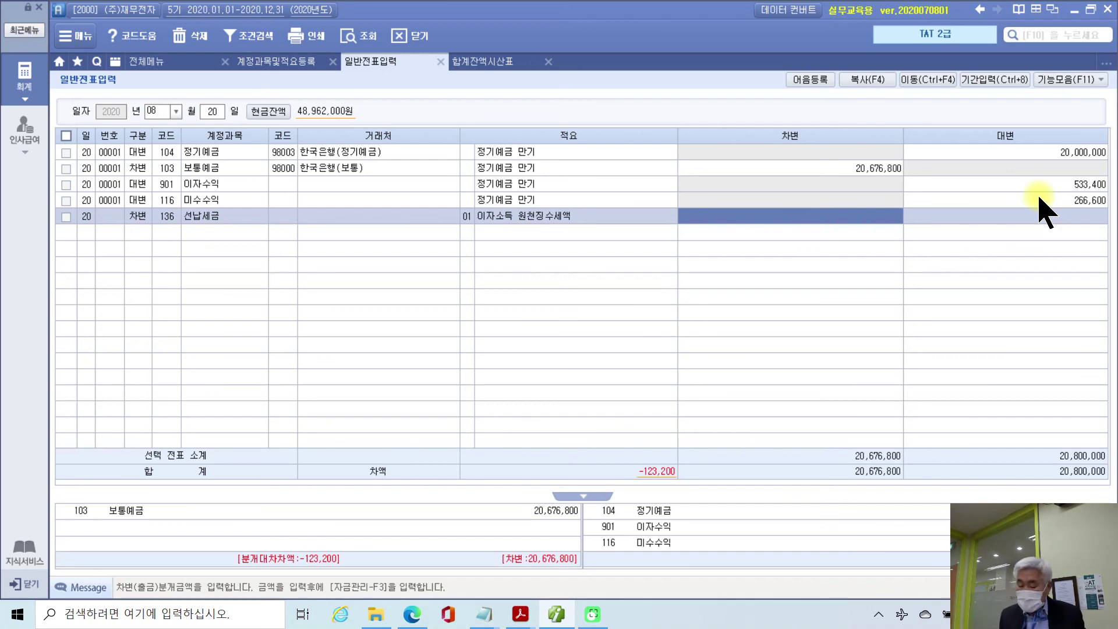
type("123200")
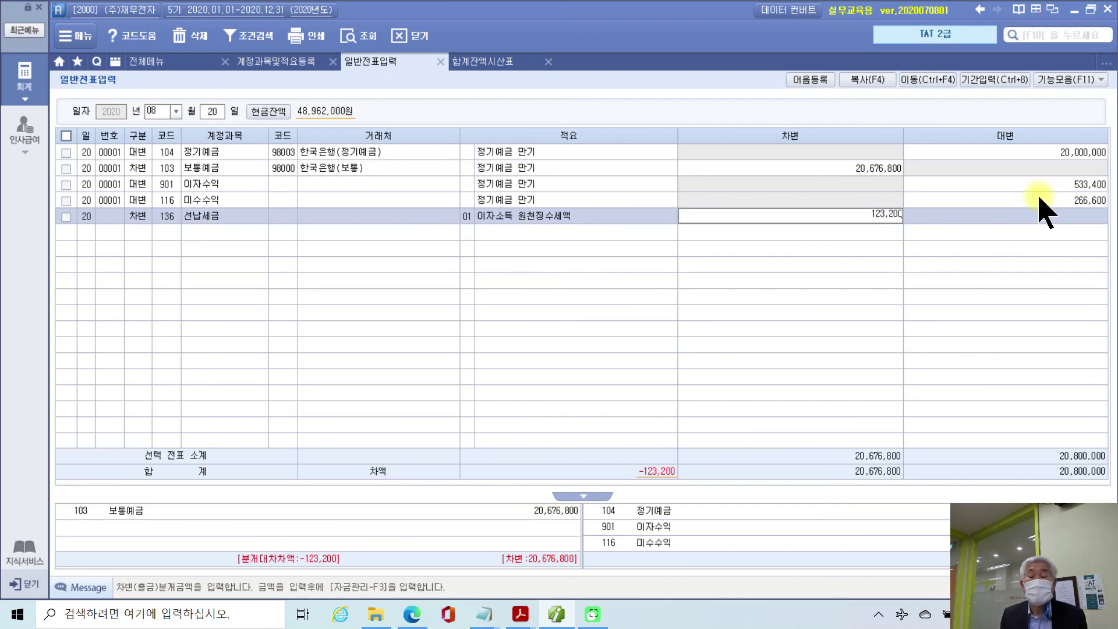
key("Return")
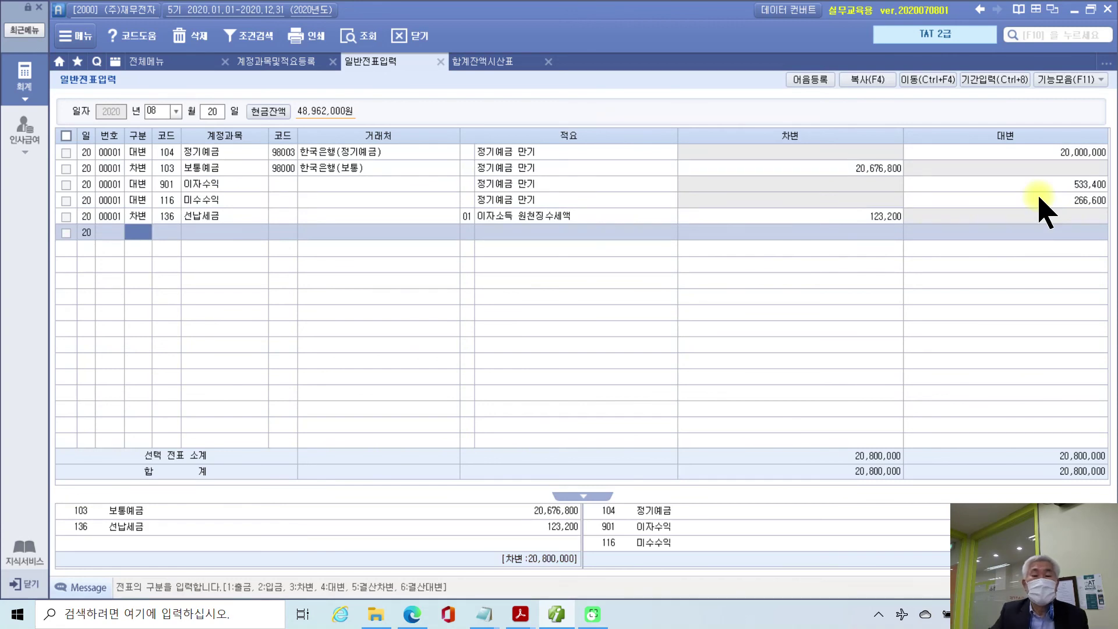
key("Up")
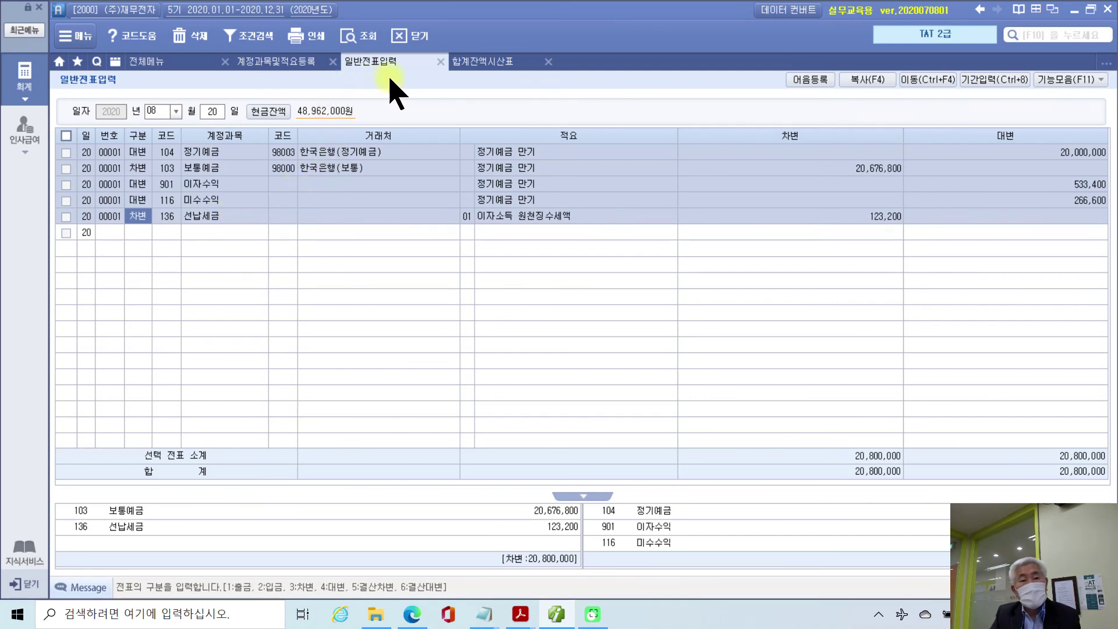
Bring up the vouchers of 8월 2일 and select the 차량유지비 출금 line to view its entry.
left_click(210, 112)
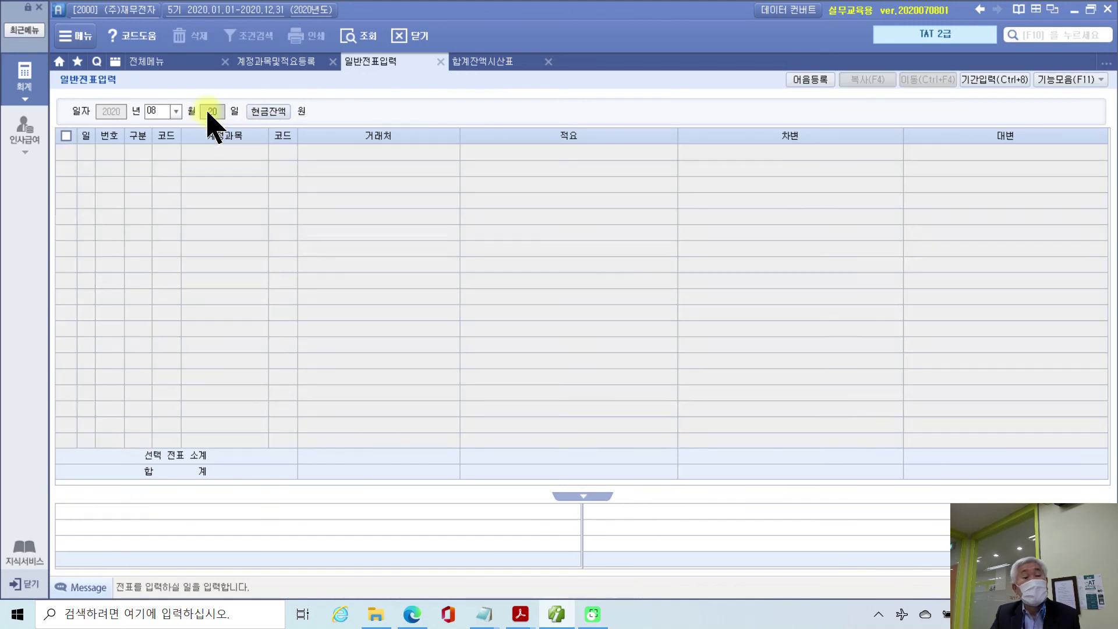
type("2")
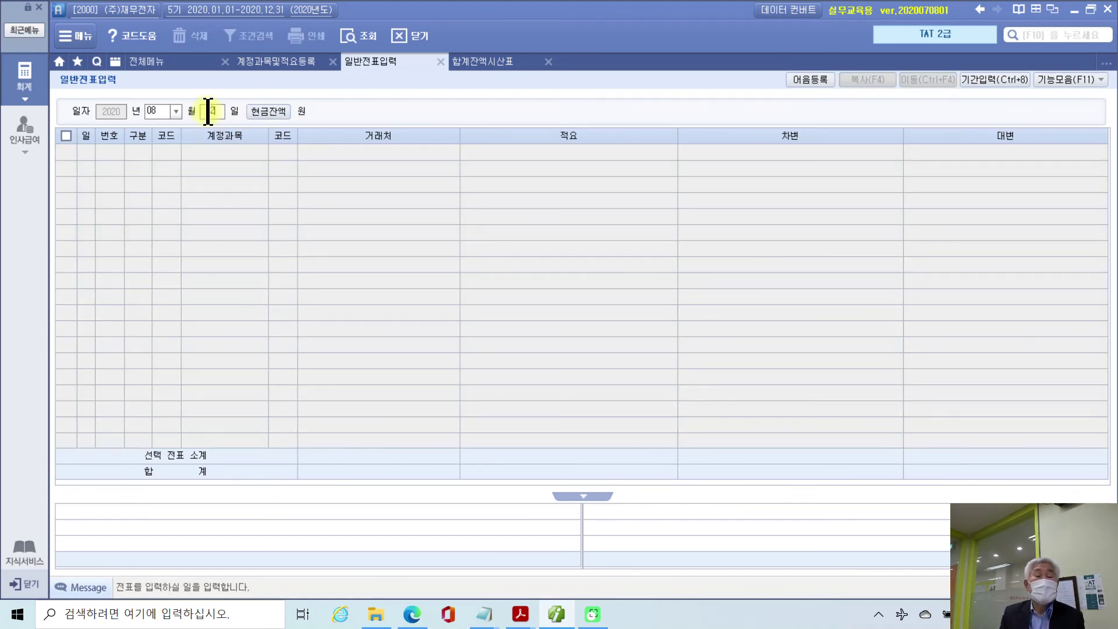
key("Return")
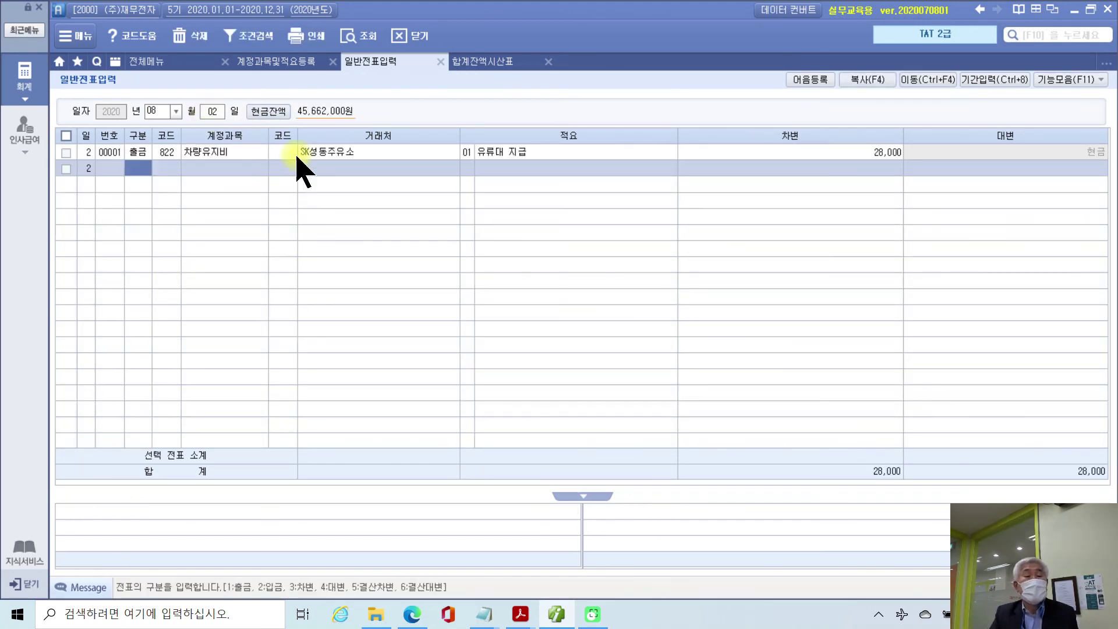
left_click(210, 112)
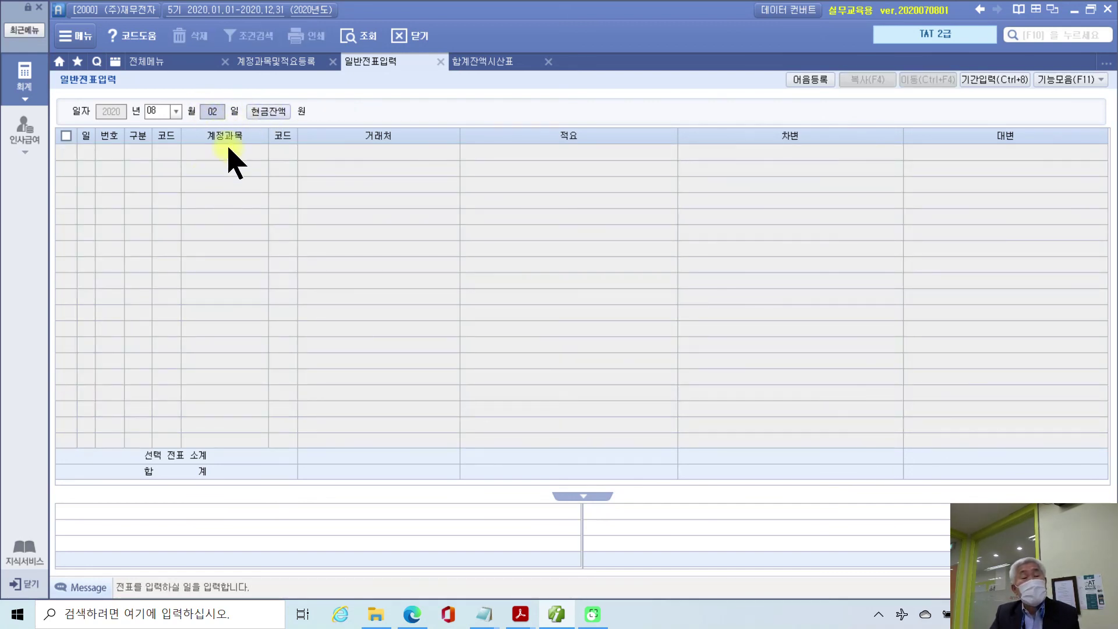
key("Return")
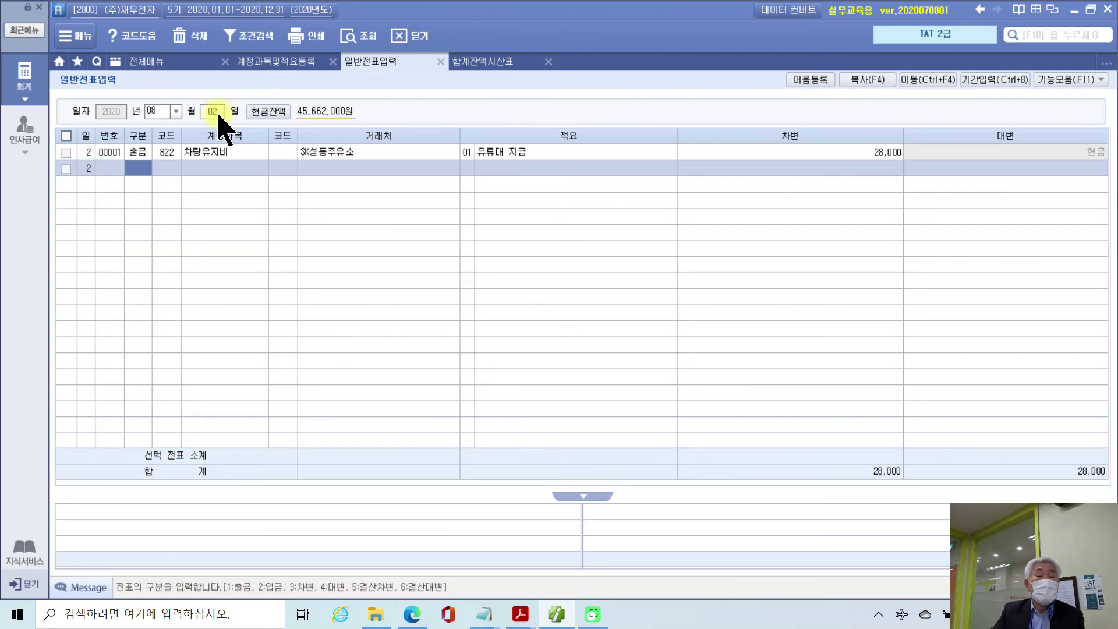
left_click(207, 153)
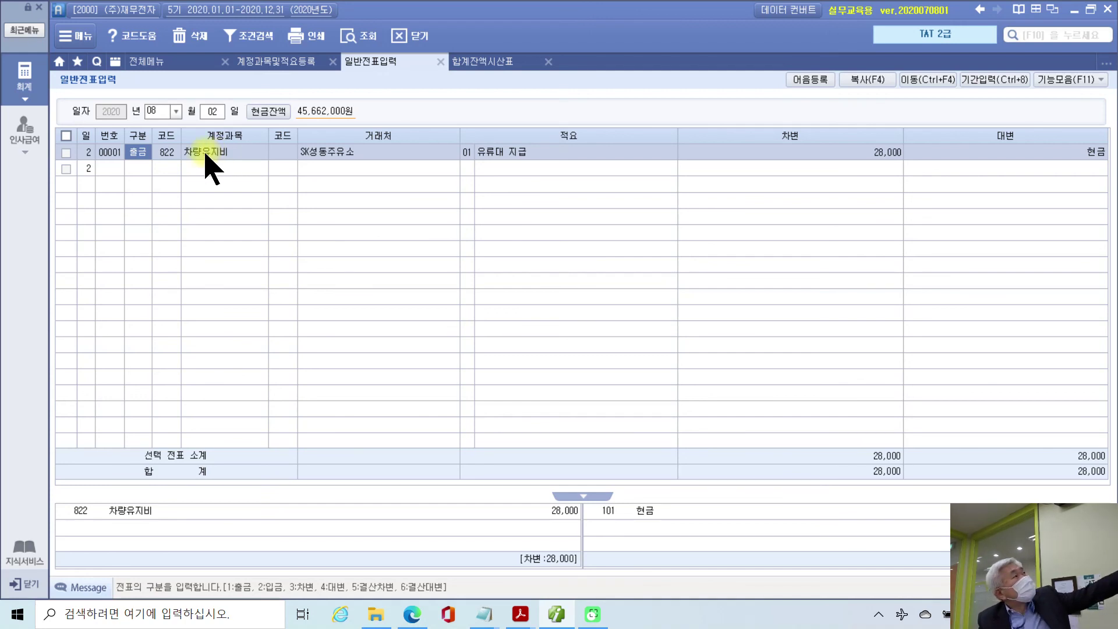
Assign company car 0101 그랜져 to the 차량유지비 line in 업무용 승용차 관리, with 구분 1.유류비.
left_click(133, 159)
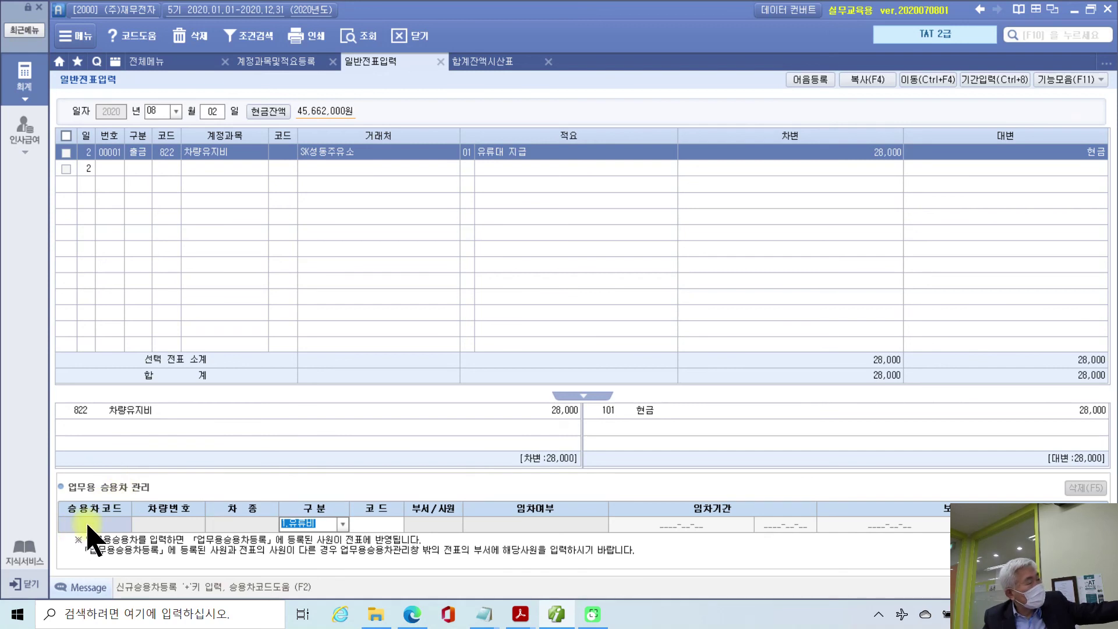
key("F2")
left_click_drag(535, 172, 405, 224)
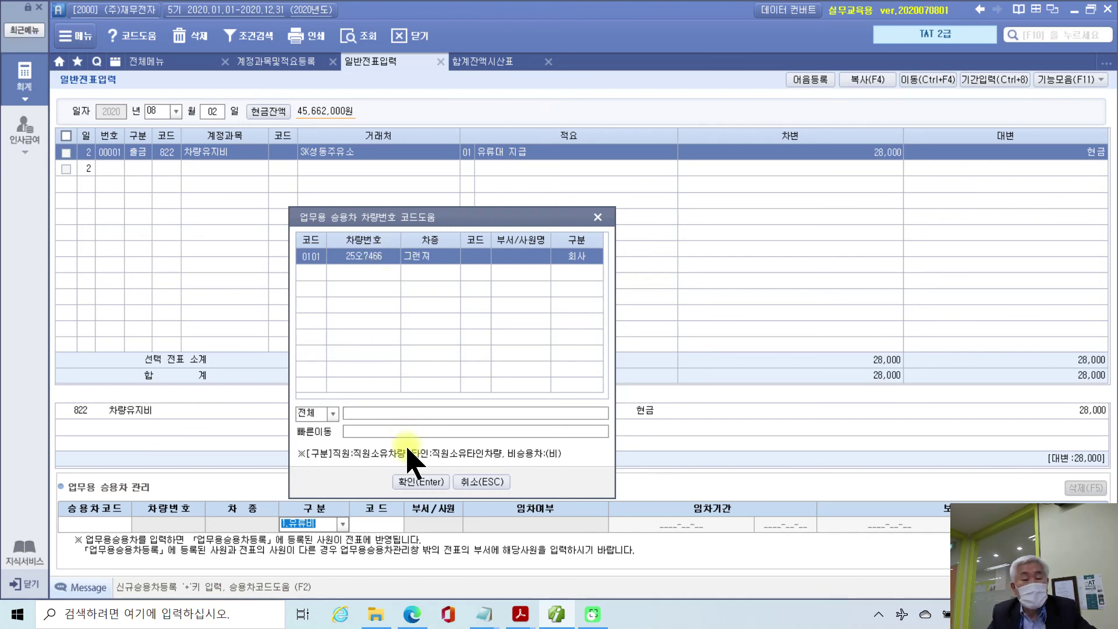
left_click(411, 481)
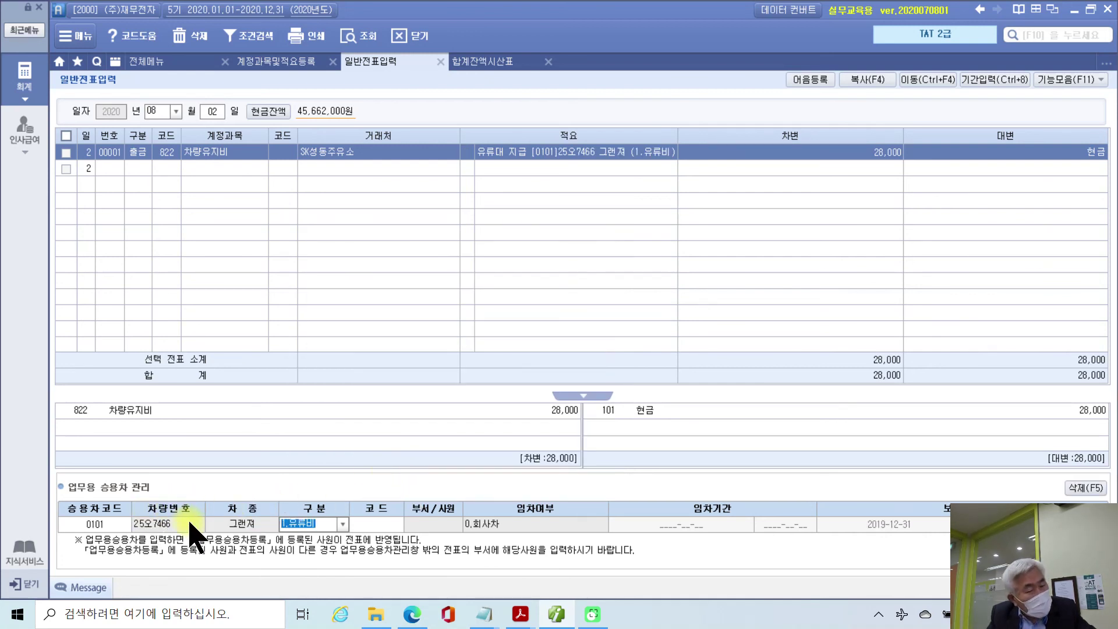
left_click(343, 524)
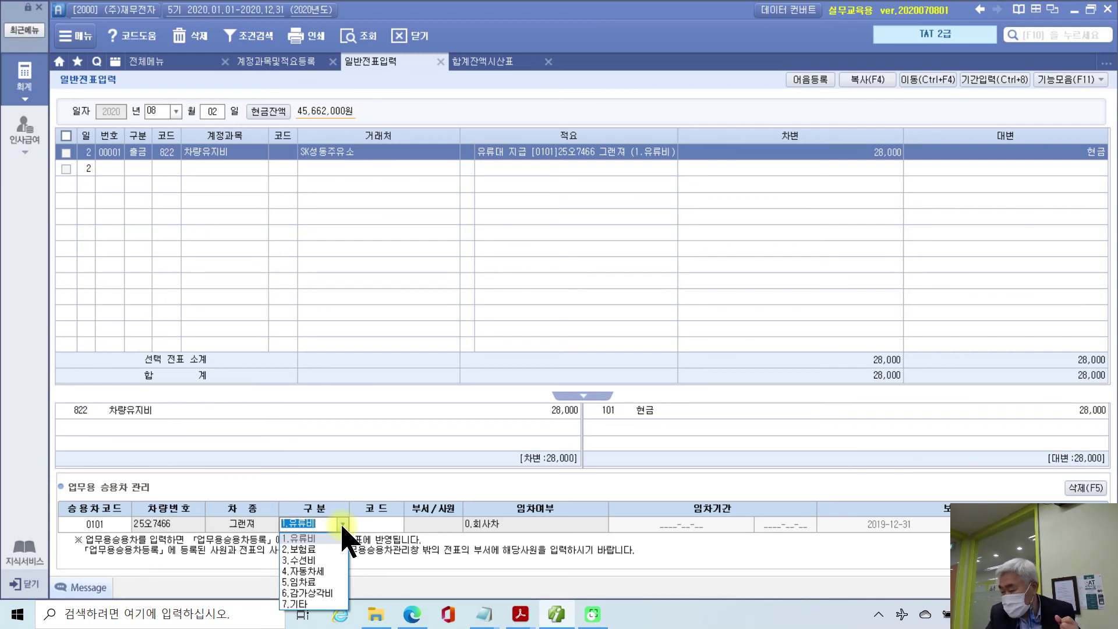
left_click(315, 538)
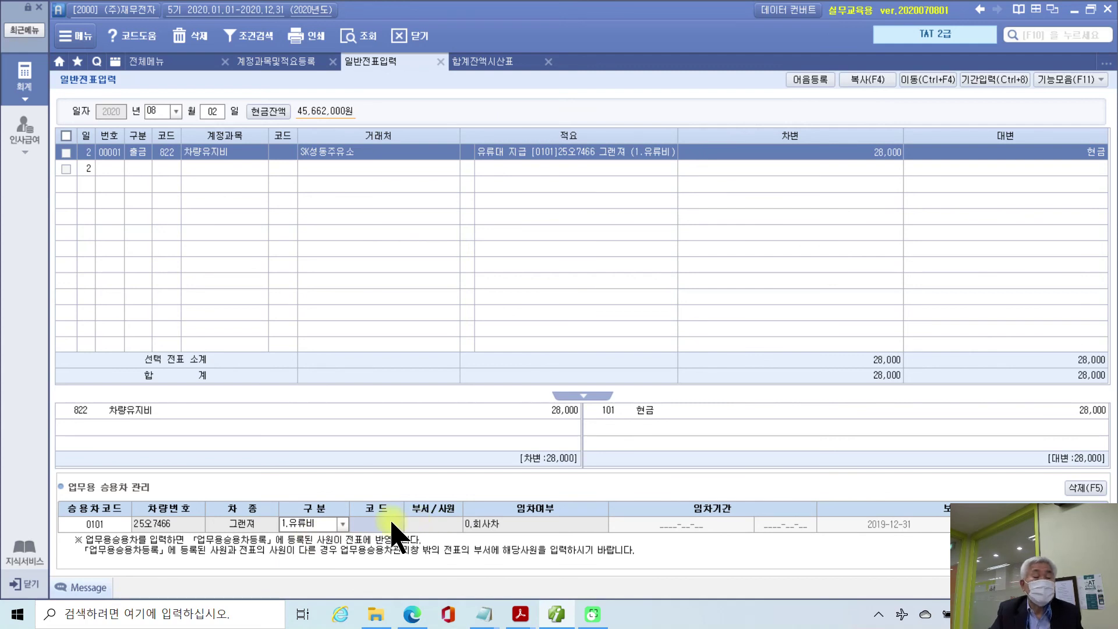
key("Escape")
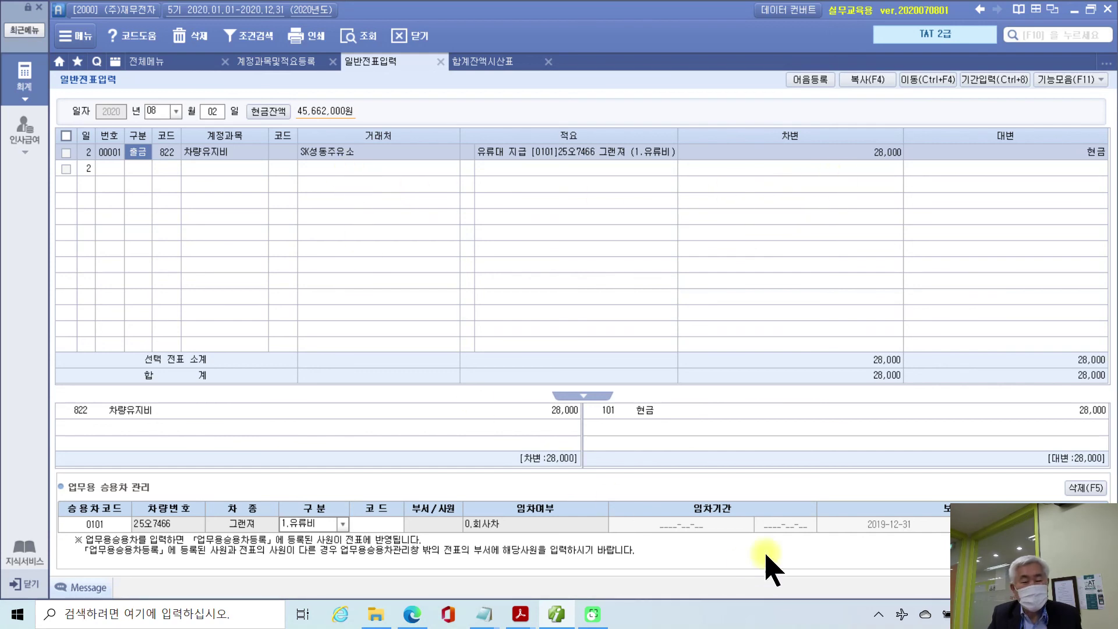
Switch to the textbook PDF in Acrobat Reader and read exercise 4, 대체전표 작성하기, on the 법인세중간예납 transaction.
left_click(553, 618)
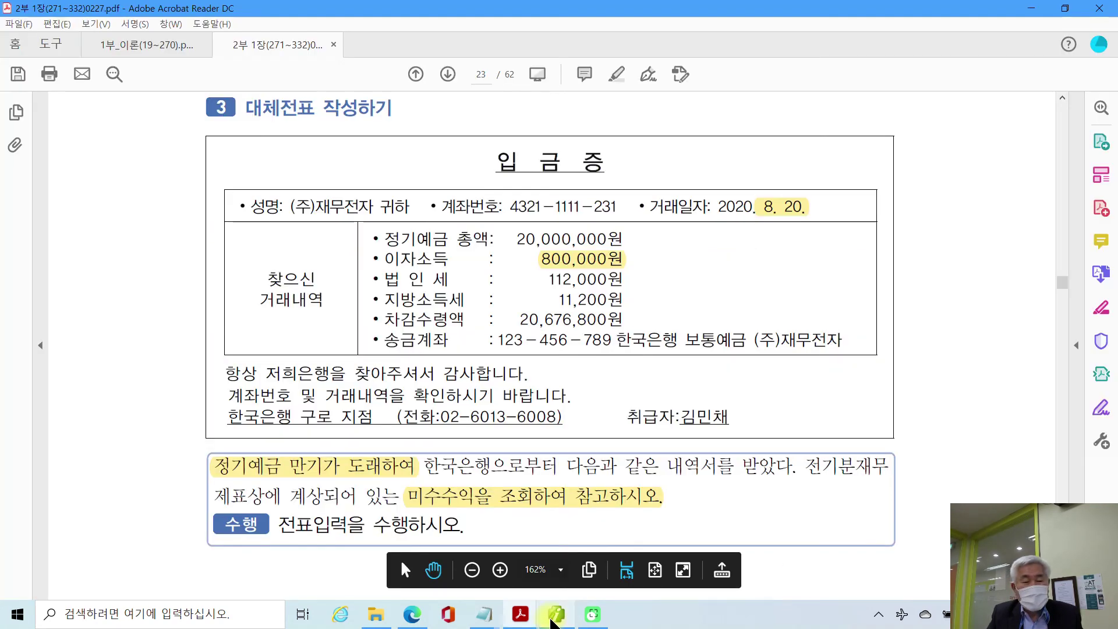
scroll(536, 484, "down", 5)
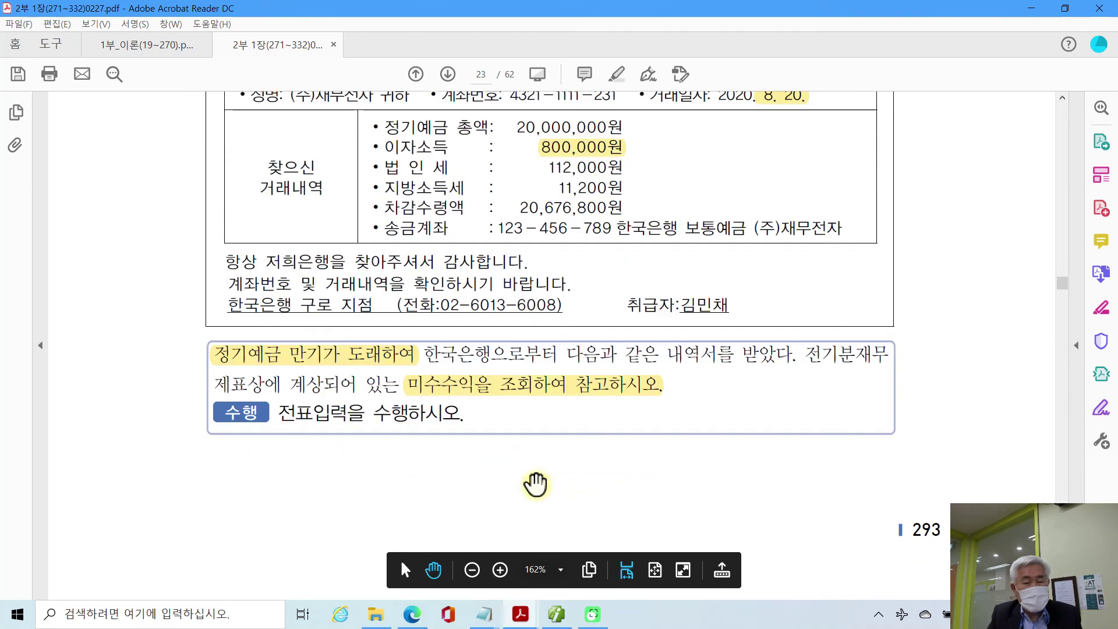
scroll(536, 484, "down", 10)
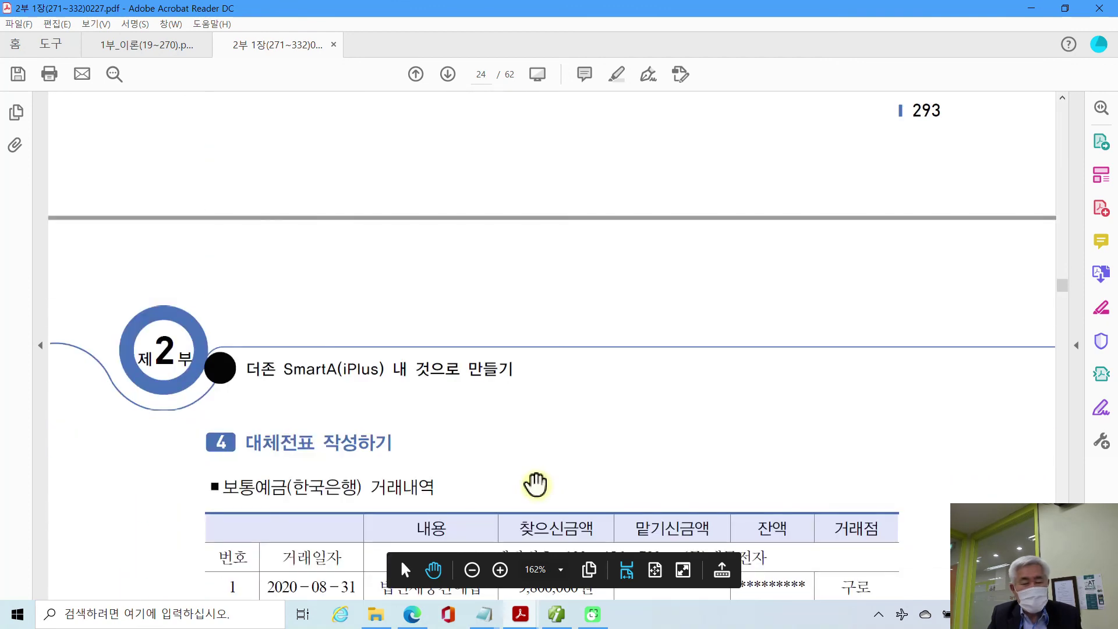
scroll(536, 484, "down", 3)
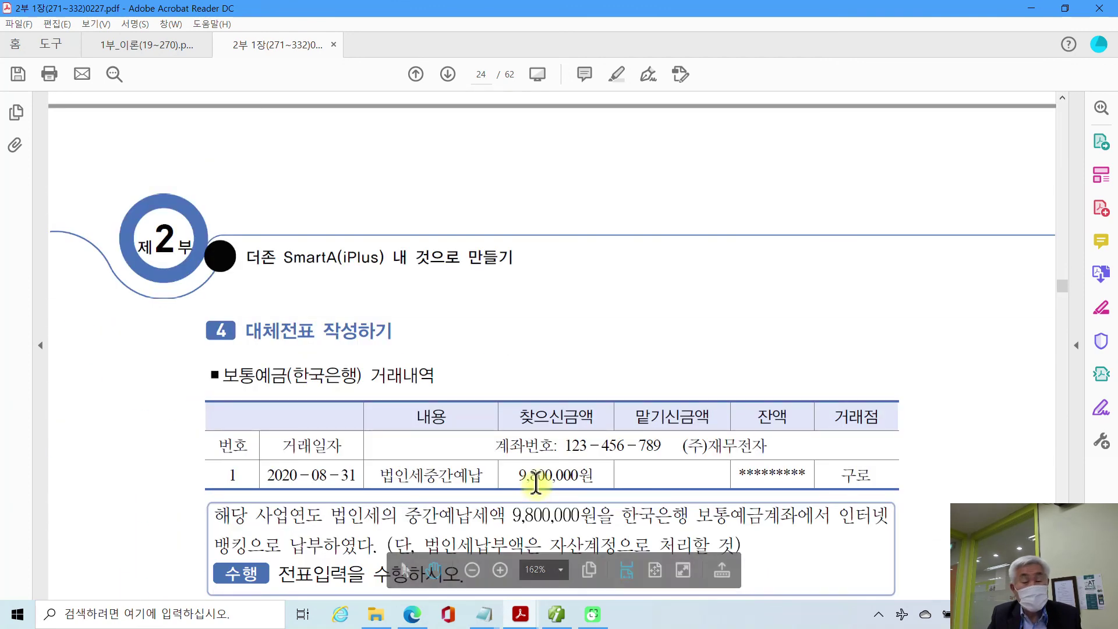